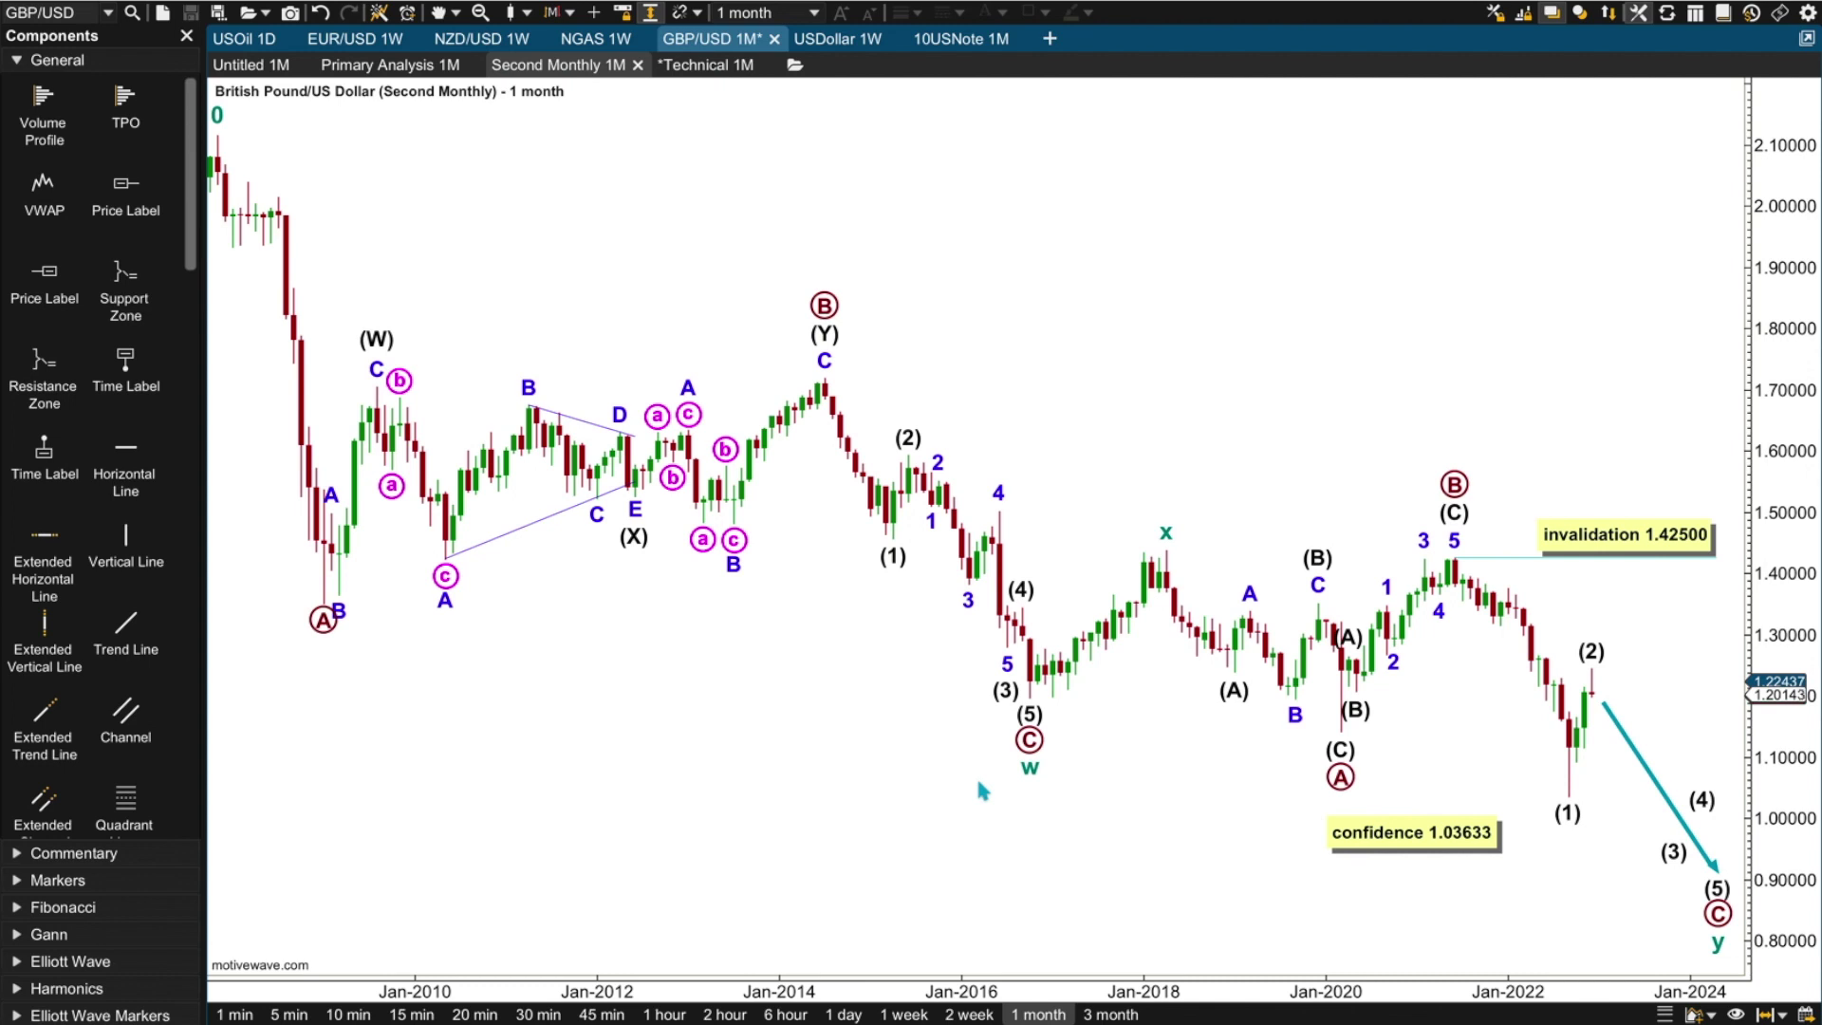
# Open the monthly Primary Analysis chart and examine the w-x-y wave count from the 0 high to the y low and the projected upward arrow
pyautogui.click(399, 65)
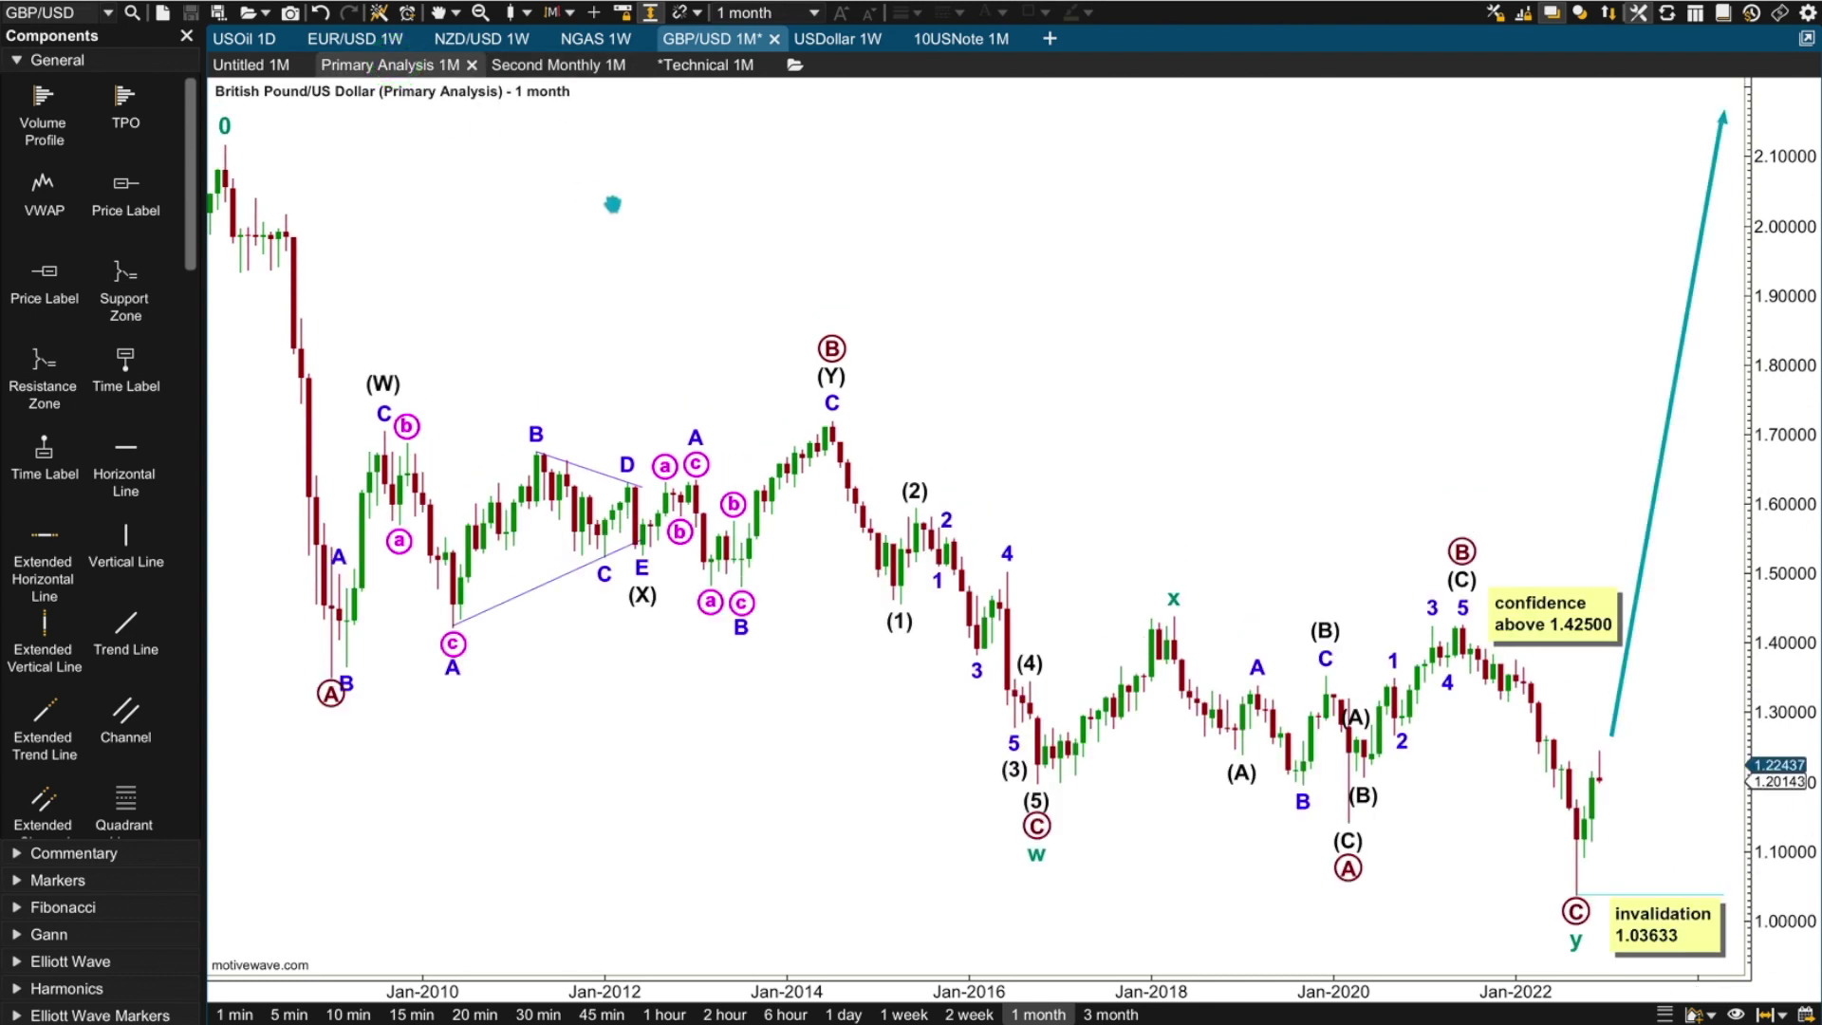
pyautogui.click(225, 126)
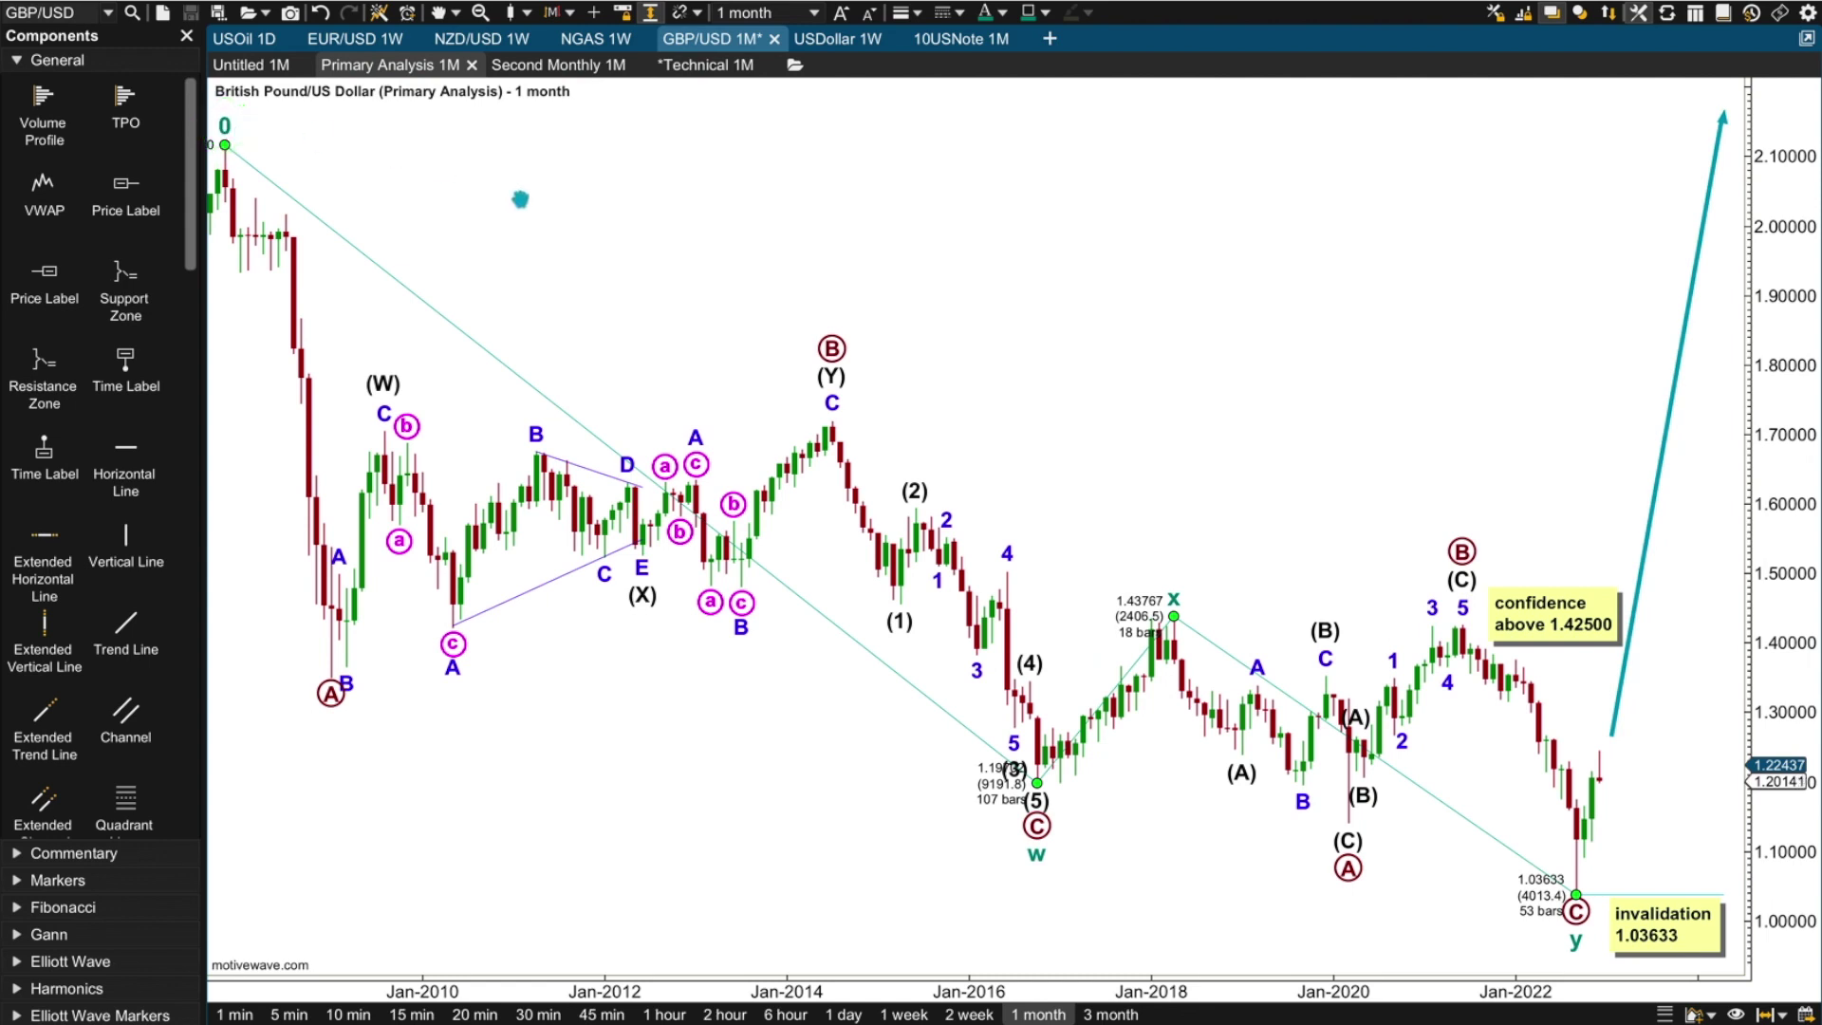
pyautogui.click(276, 123)
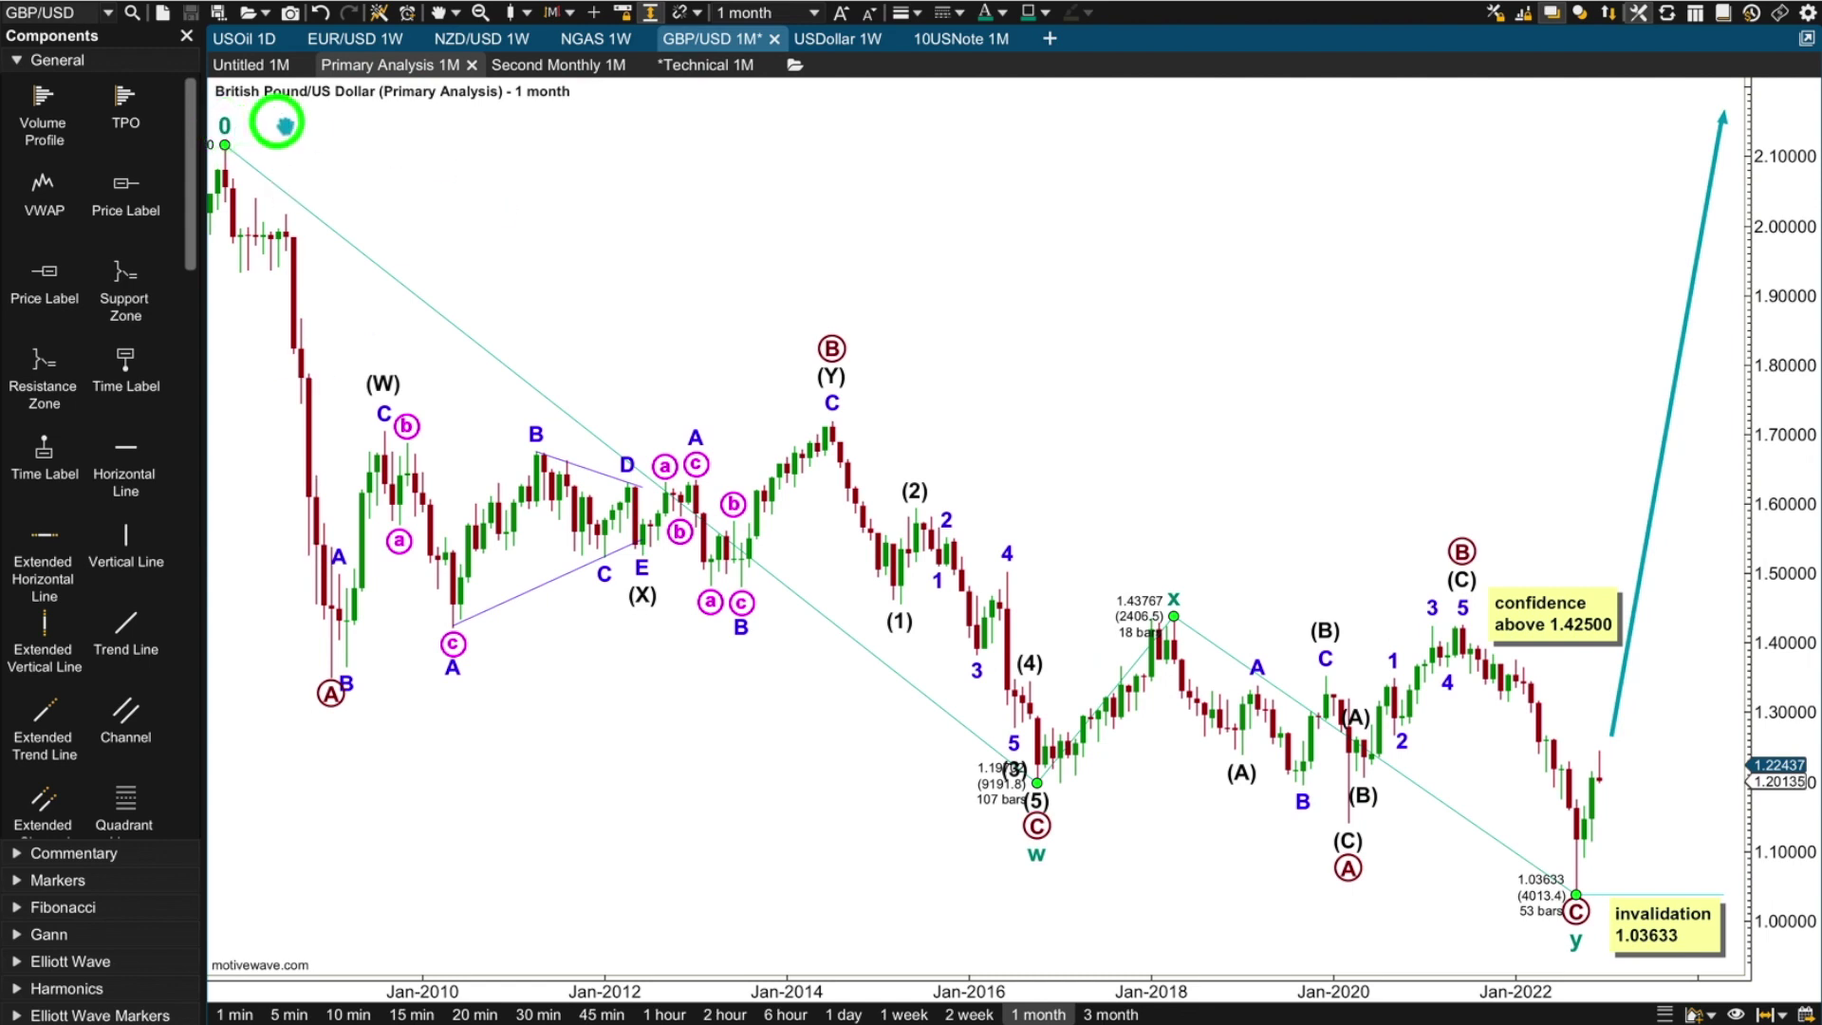
pyautogui.click(1455, 863)
pyautogui.click(1658, 152)
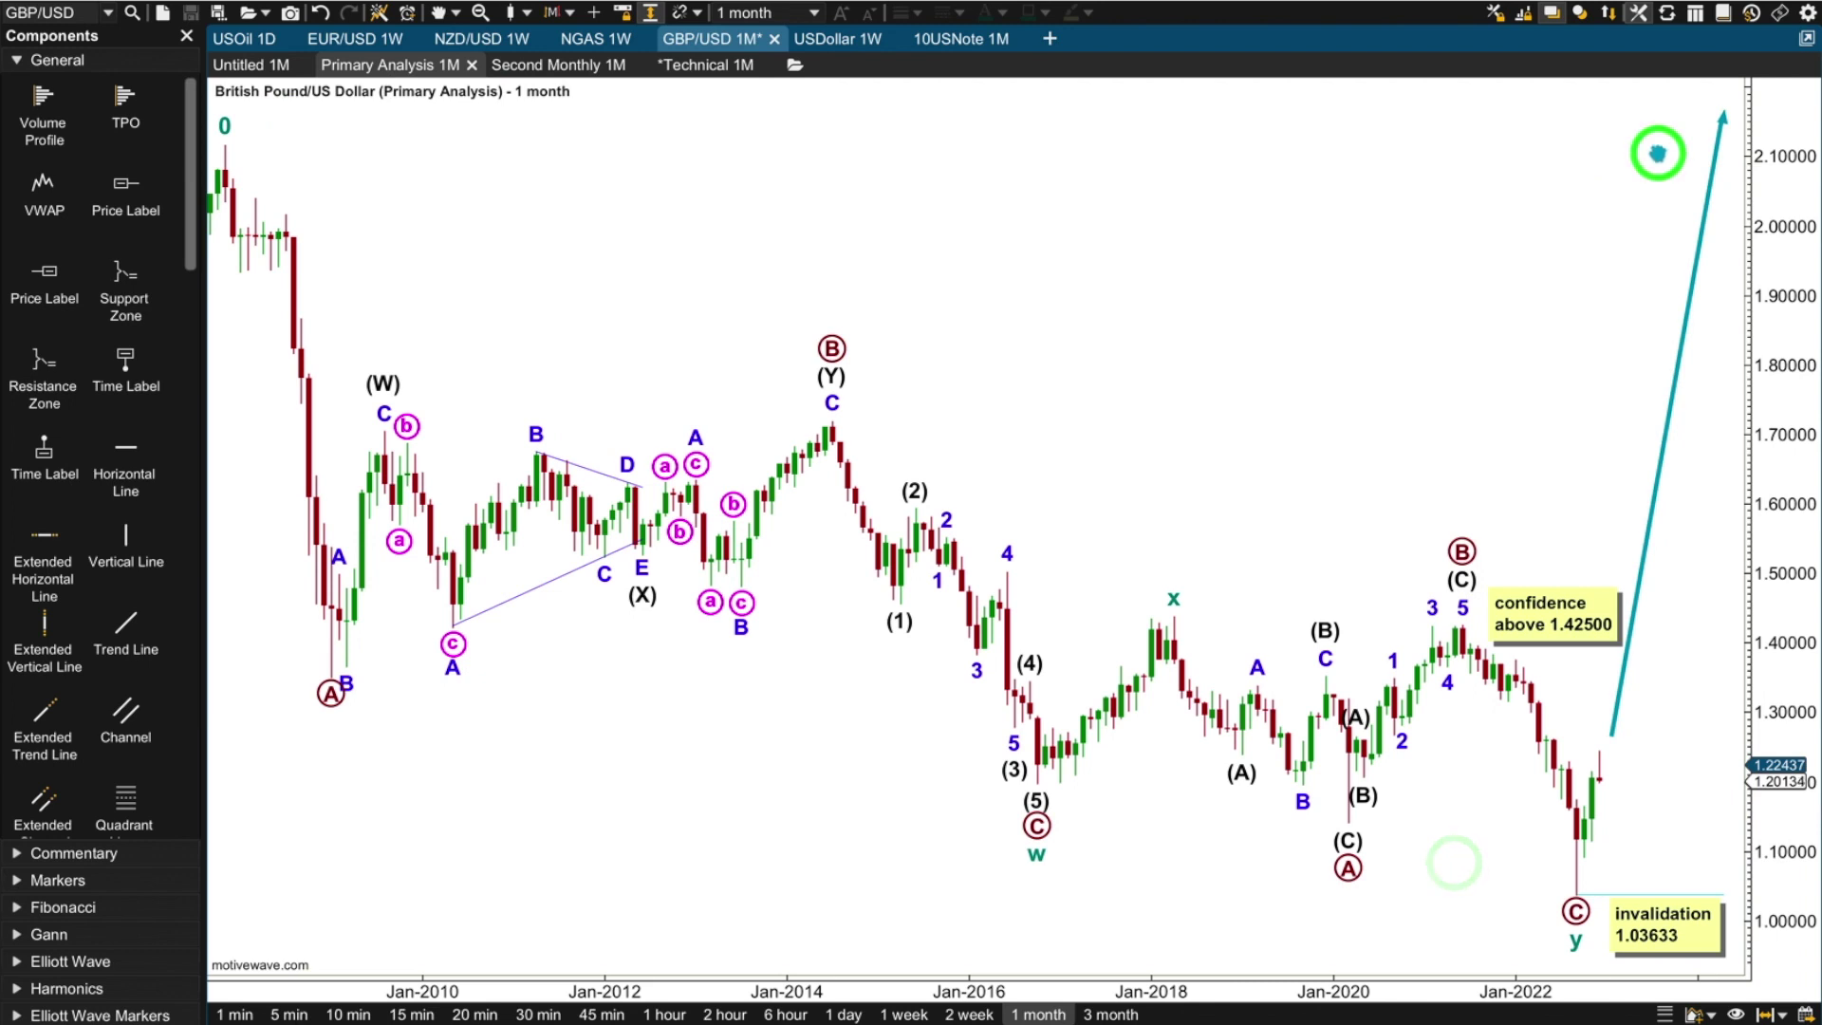
pyautogui.click(249, 126)
pyautogui.click(1506, 878)
pyautogui.click(1673, 125)
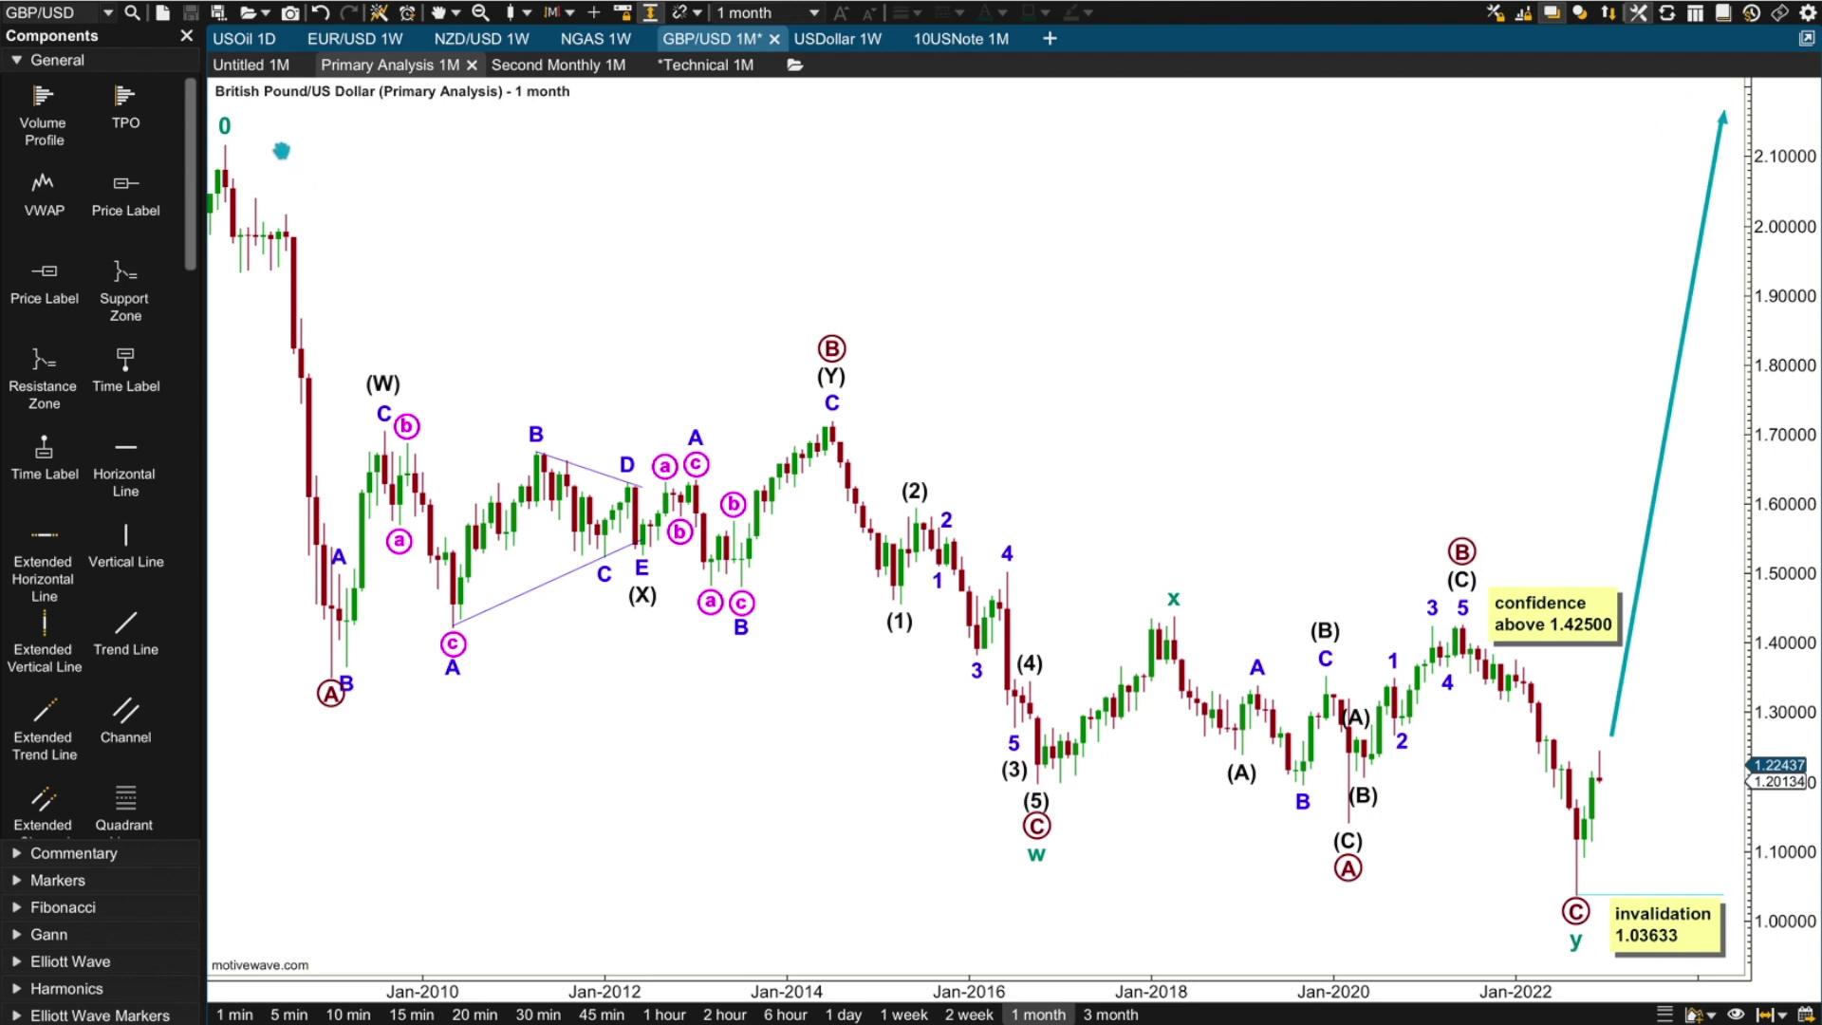
# Examine the overall decline from 0 to y and the circled A, B and C swings within waves w and y
pyautogui.click(281, 151)
pyautogui.click(1539, 874)
pyautogui.click(309, 666)
pyautogui.click(788, 326)
pyautogui.click(989, 838)
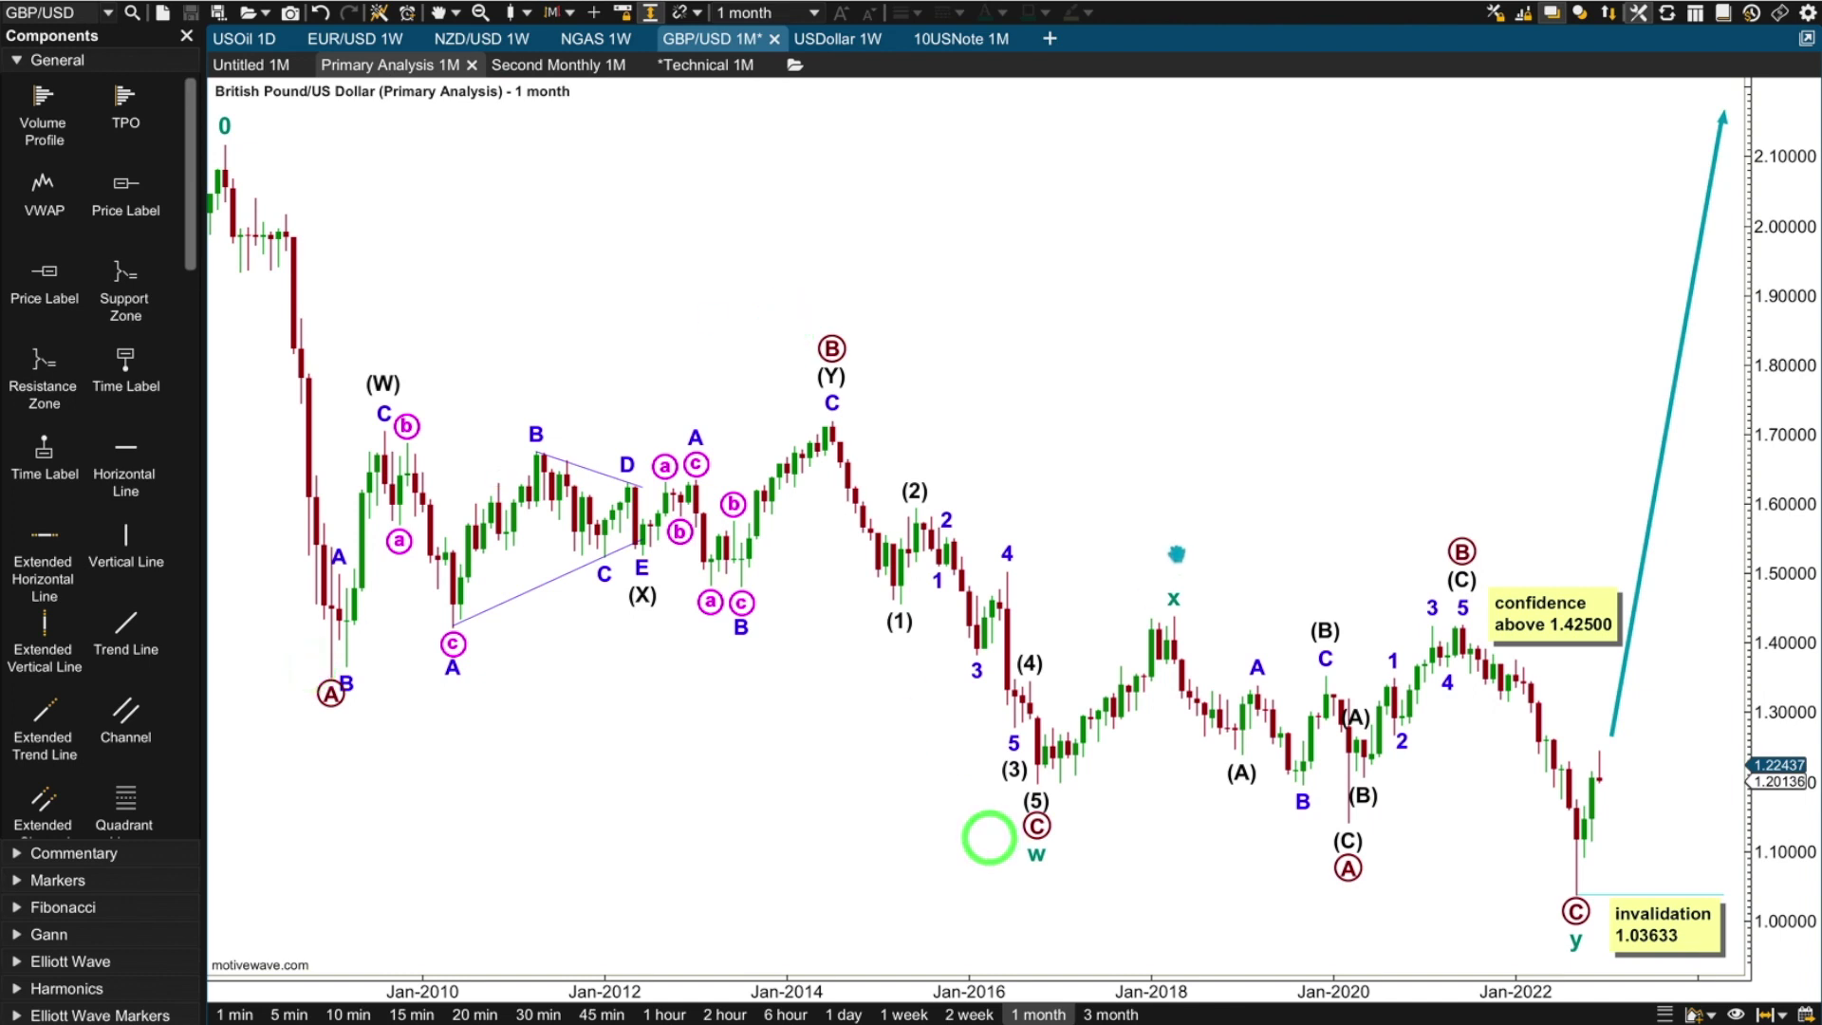
pyautogui.click(1419, 602)
pyautogui.click(1564, 882)
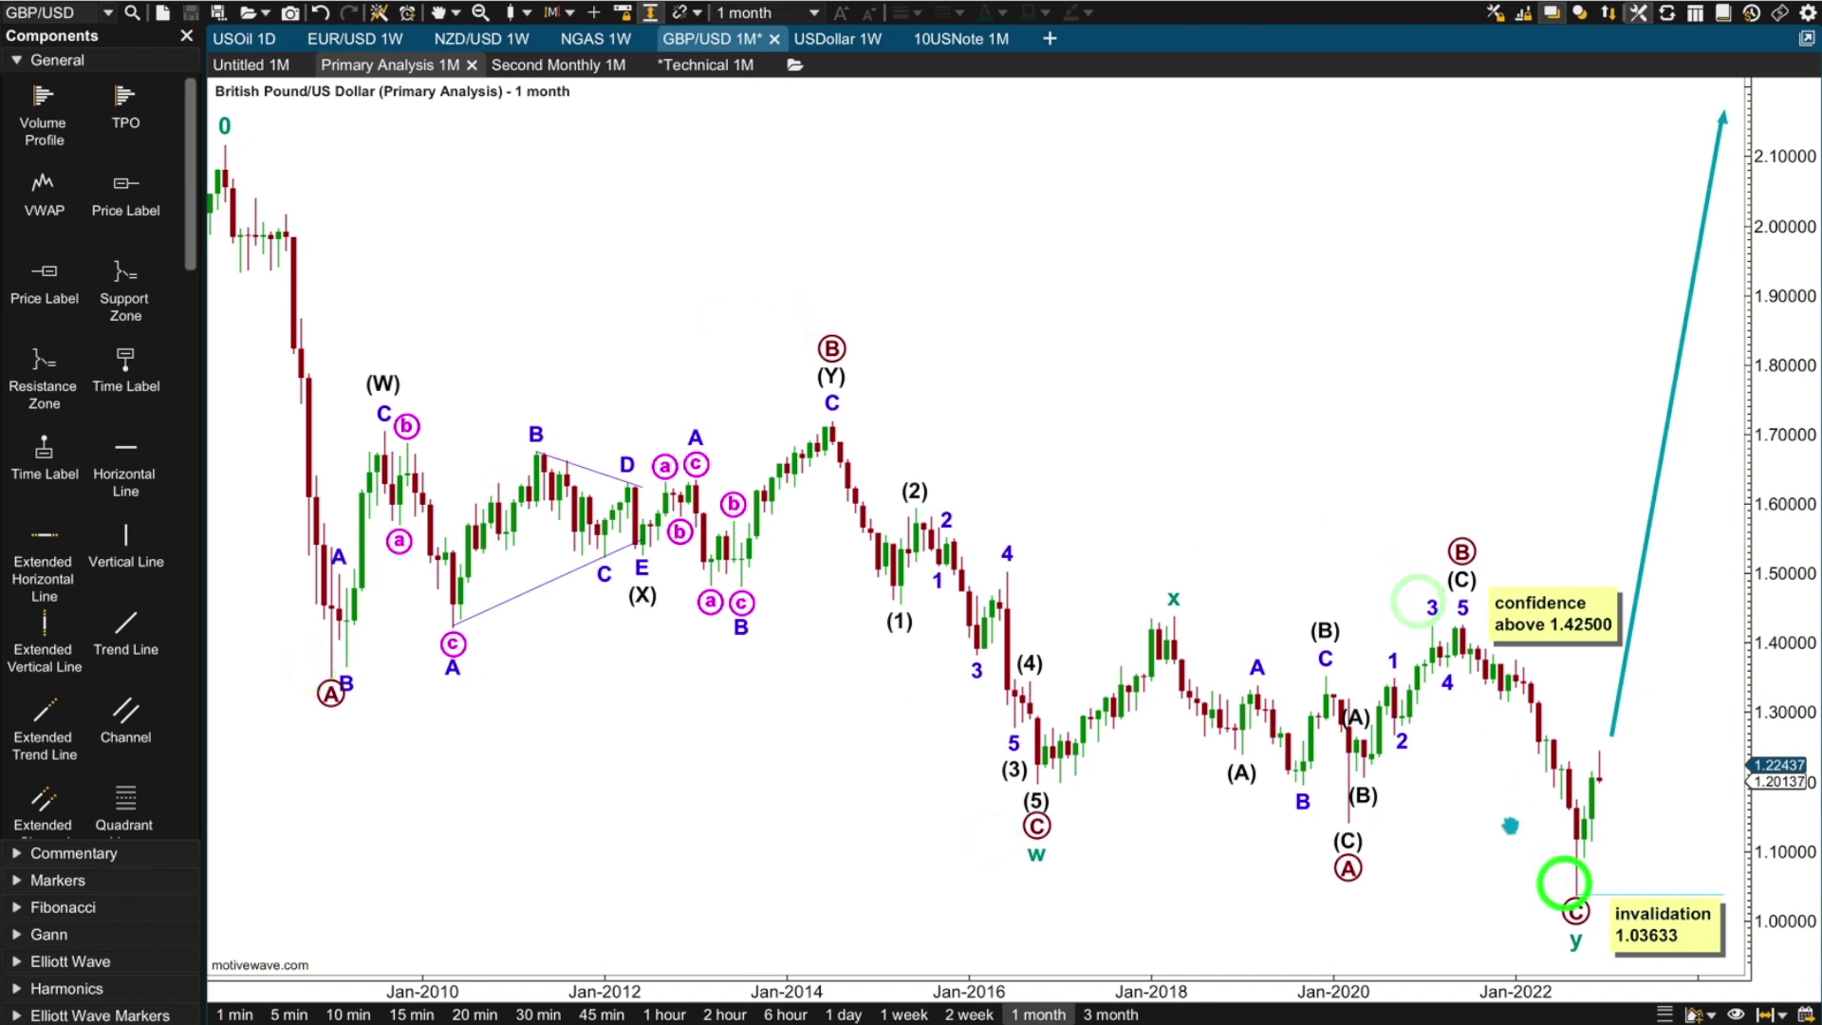
pyautogui.click(1441, 577)
pyautogui.click(292, 657)
pyautogui.click(1406, 577)
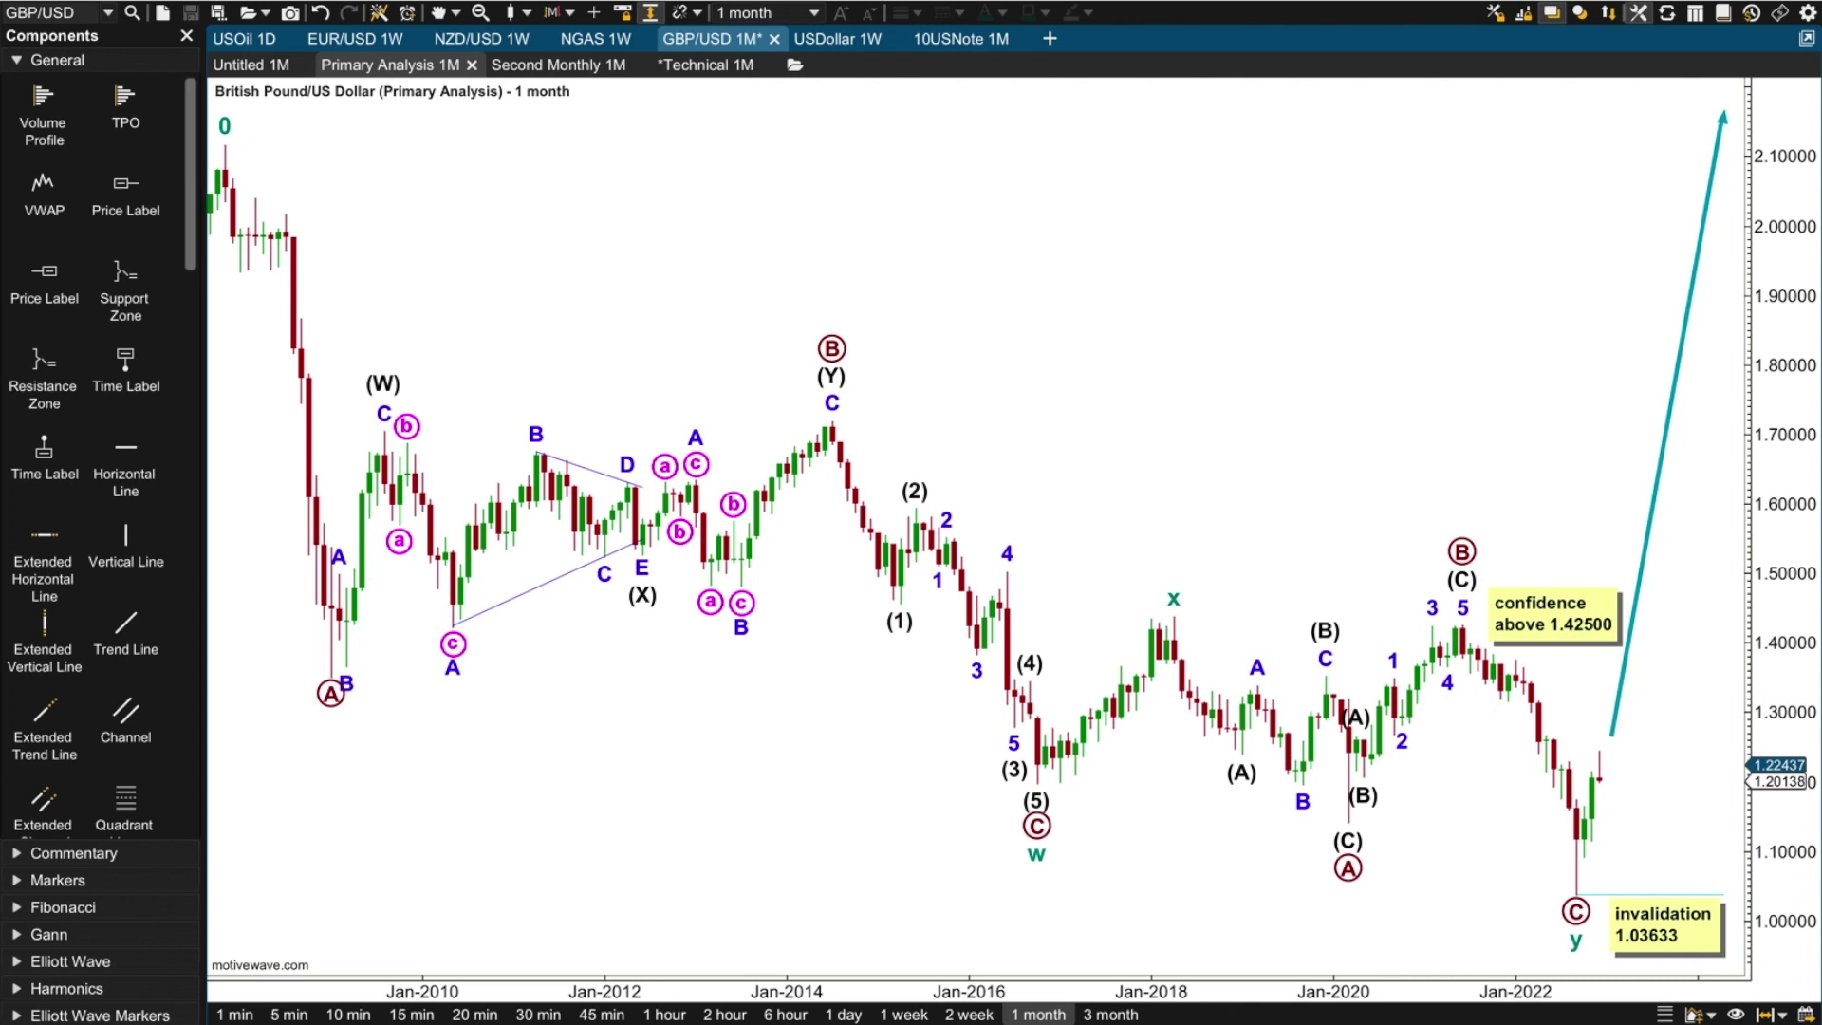
# On the Untitled monthly chart, move wave V of the I–V count to the 2022 low at 1.03633
pyautogui.click(242, 64)
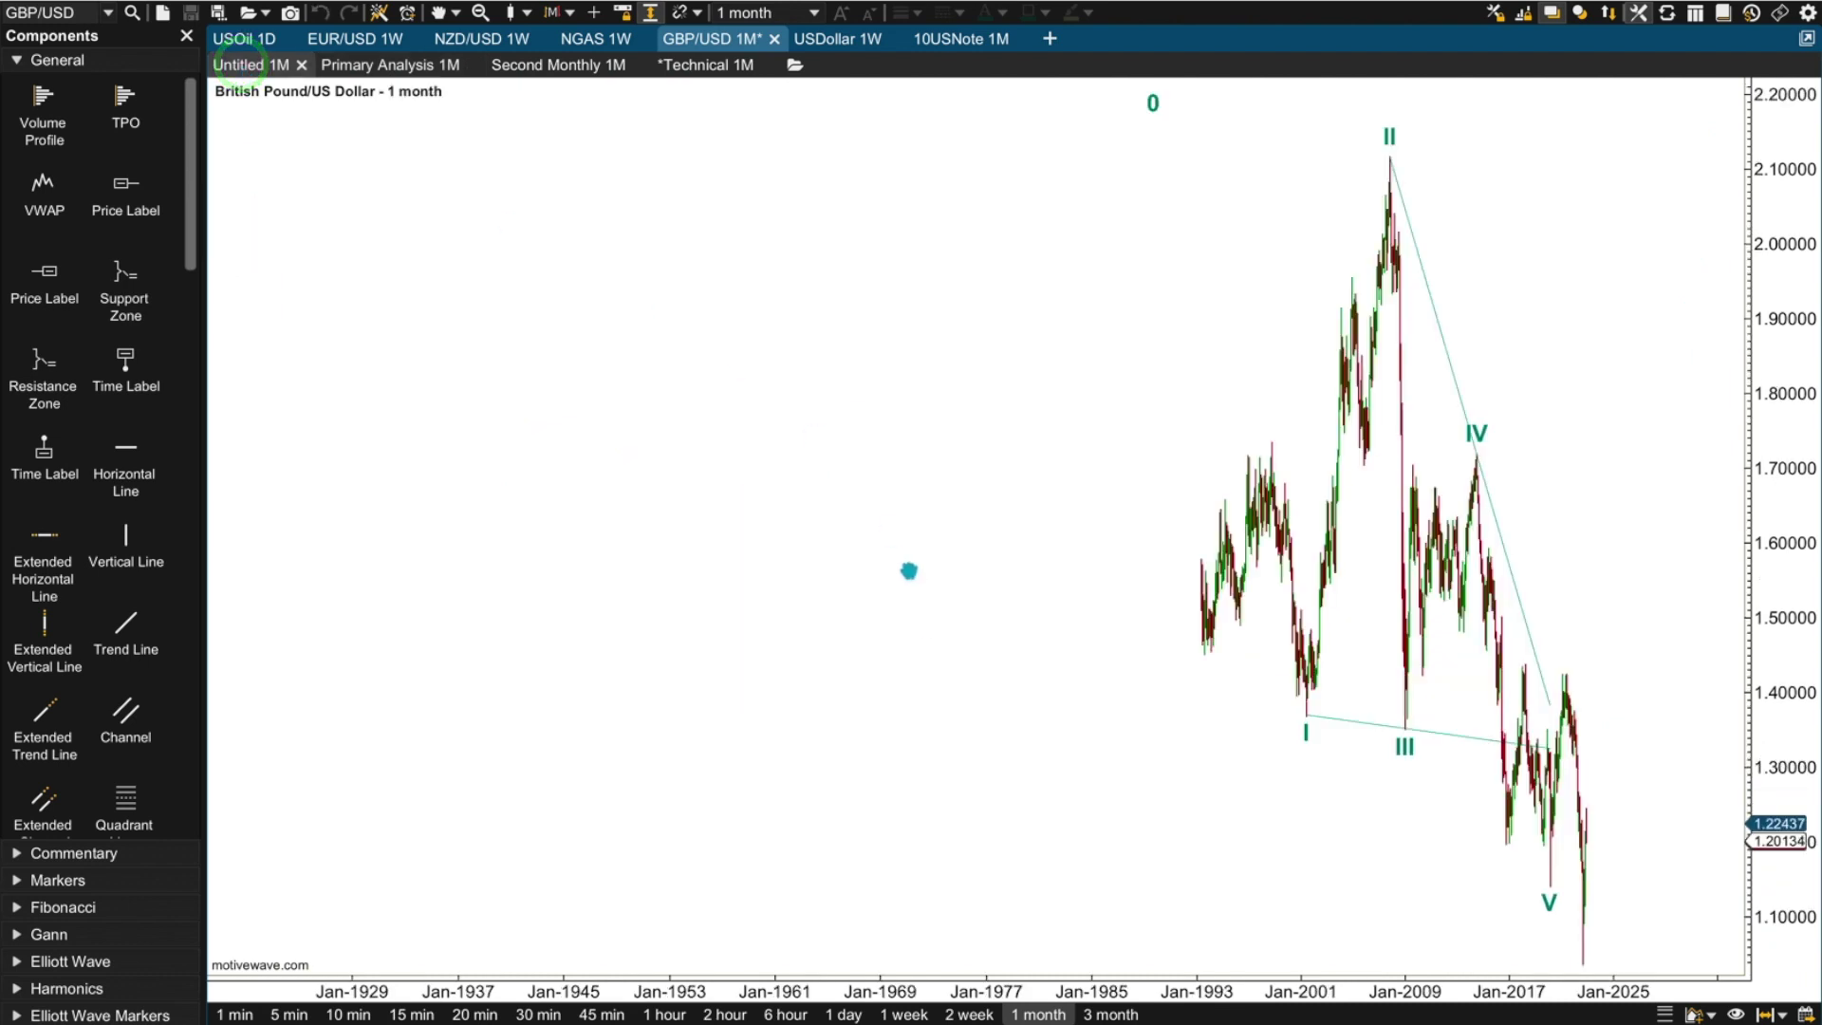
pyautogui.doubleClick(1016, 984)
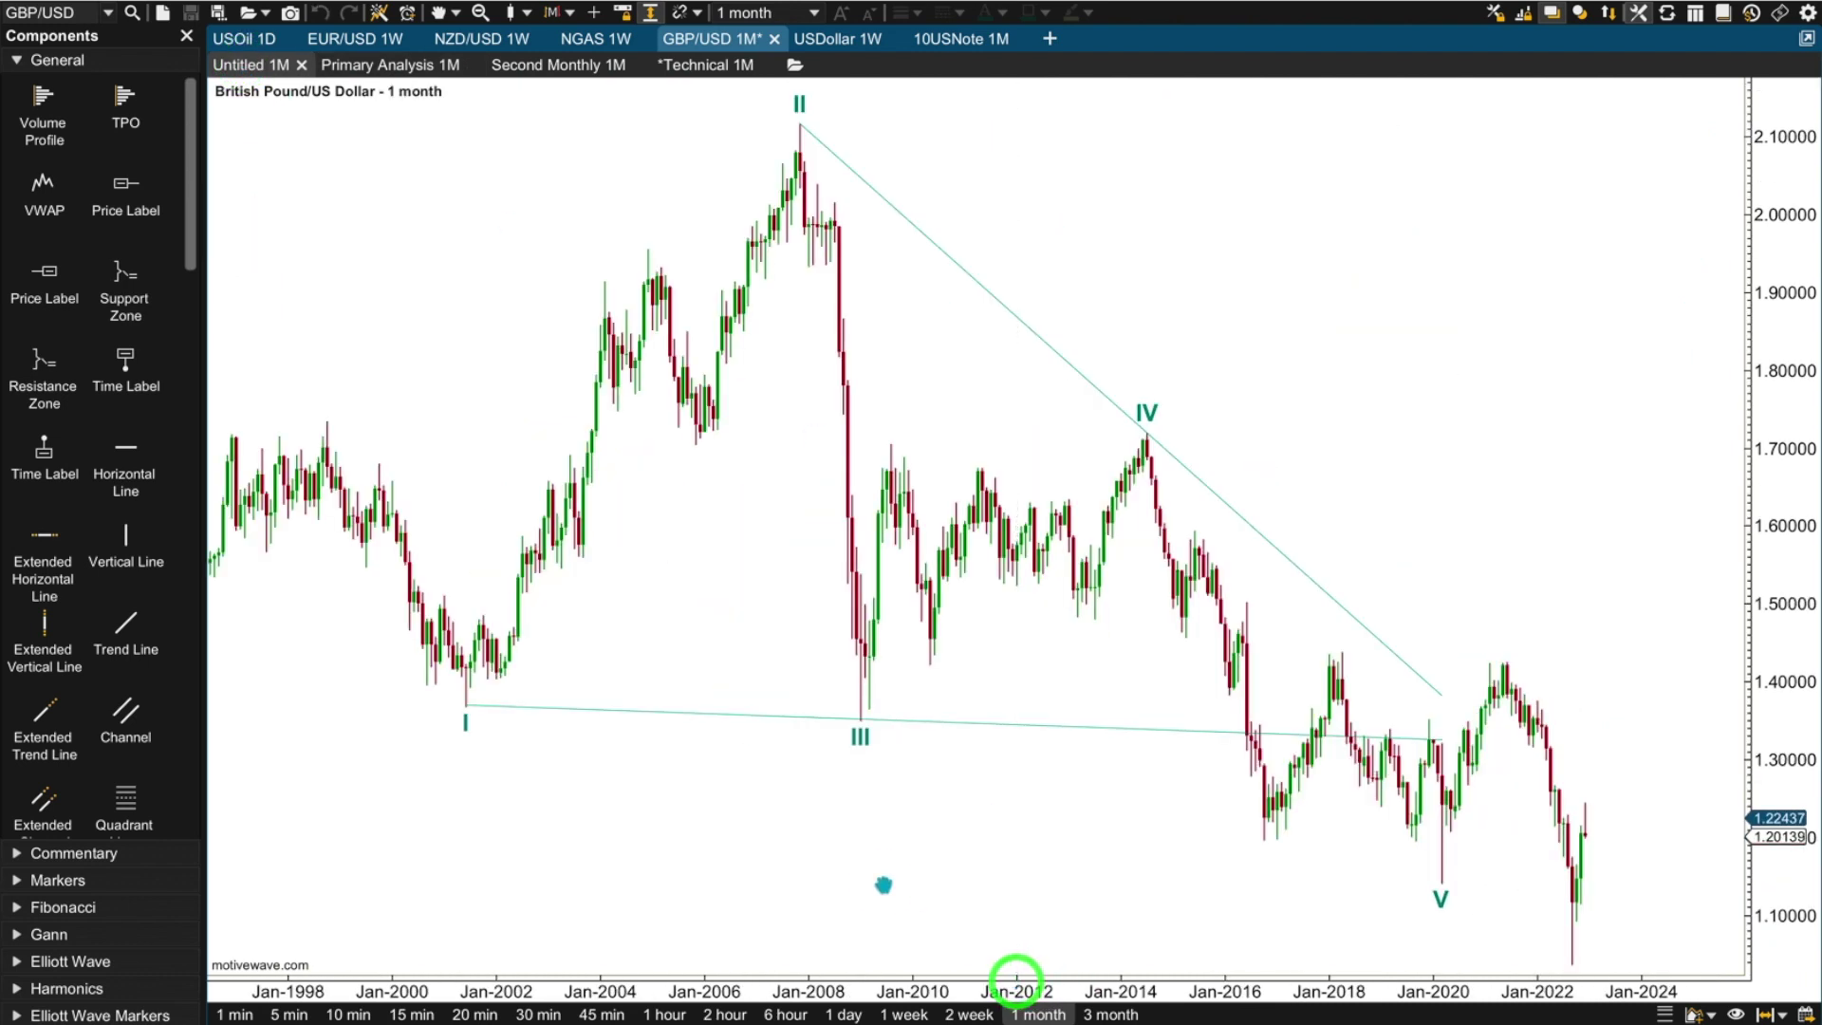
pyautogui.moveTo(882, 885); pyautogui.dragTo(964, 884)
pyautogui.click(1524, 887)
pyautogui.moveTo(1523, 888); pyautogui.dragTo(1654, 963)
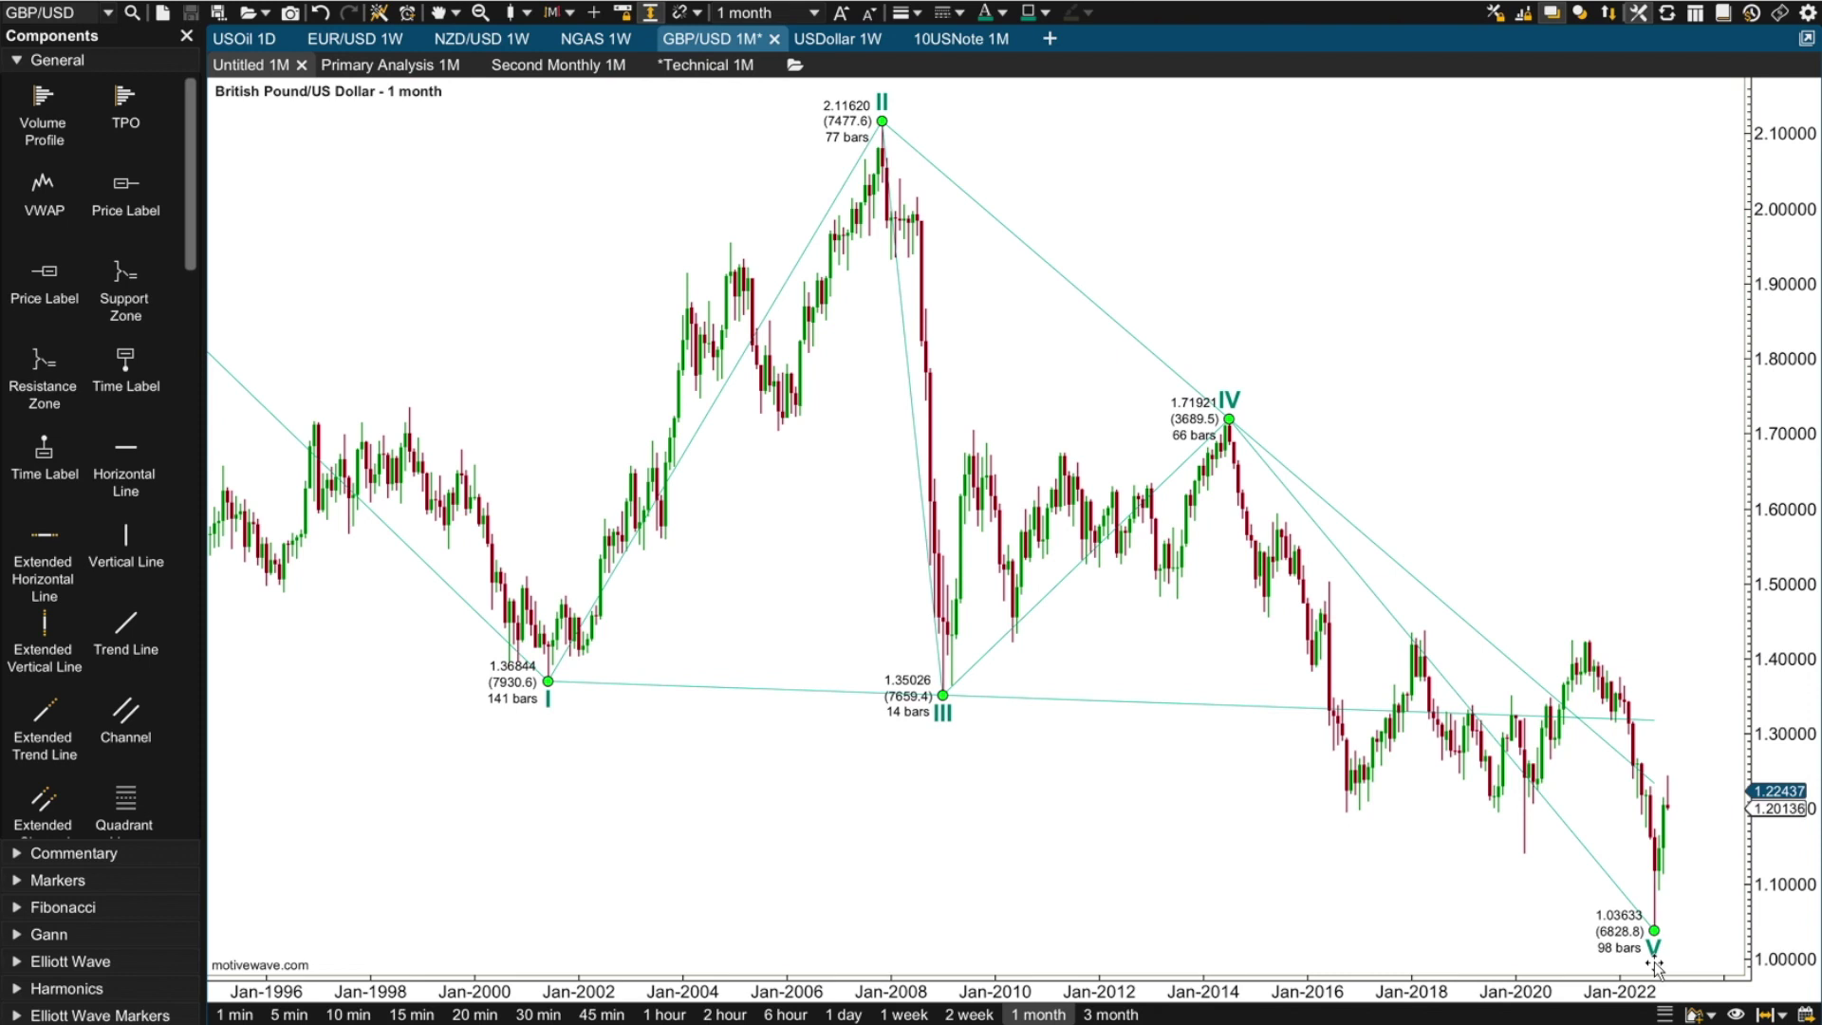
pyautogui.click(1412, 759)
pyautogui.click(1538, 774)
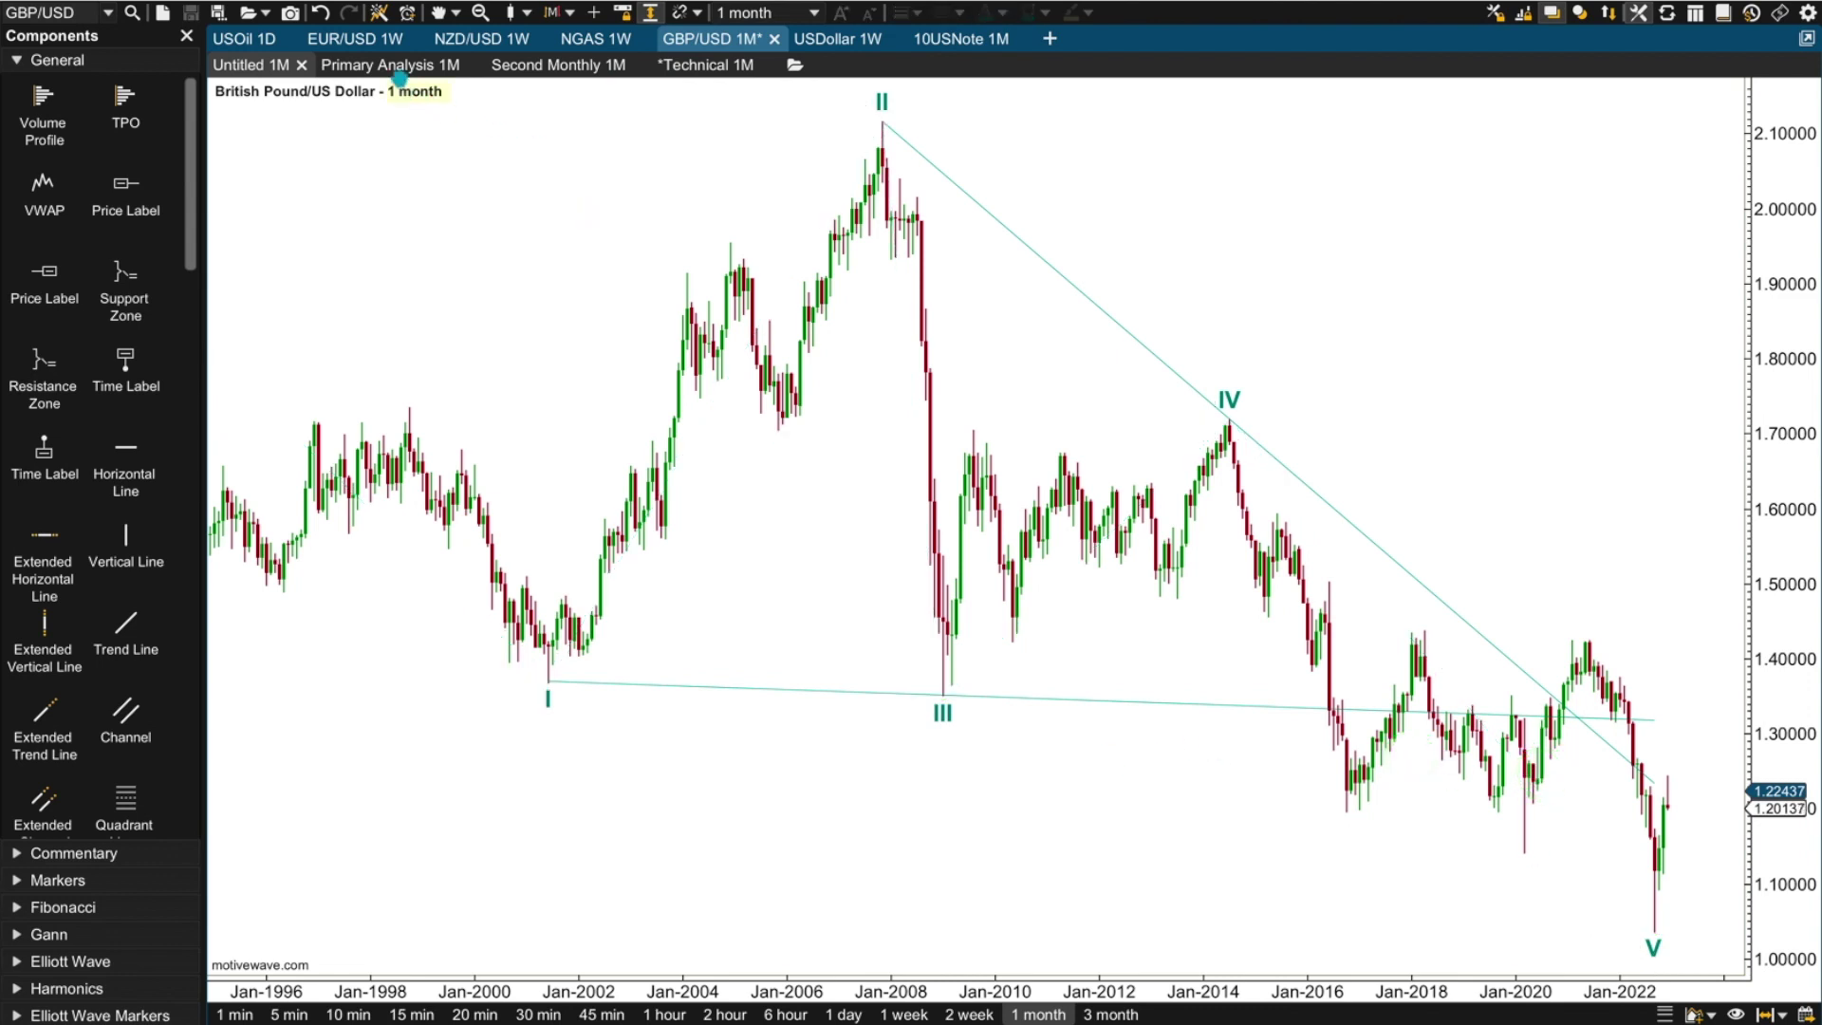
# Return to the Primary Analysis chart and inspect the end points of waves w and x in the w-x-y count
pyautogui.click(399, 72)
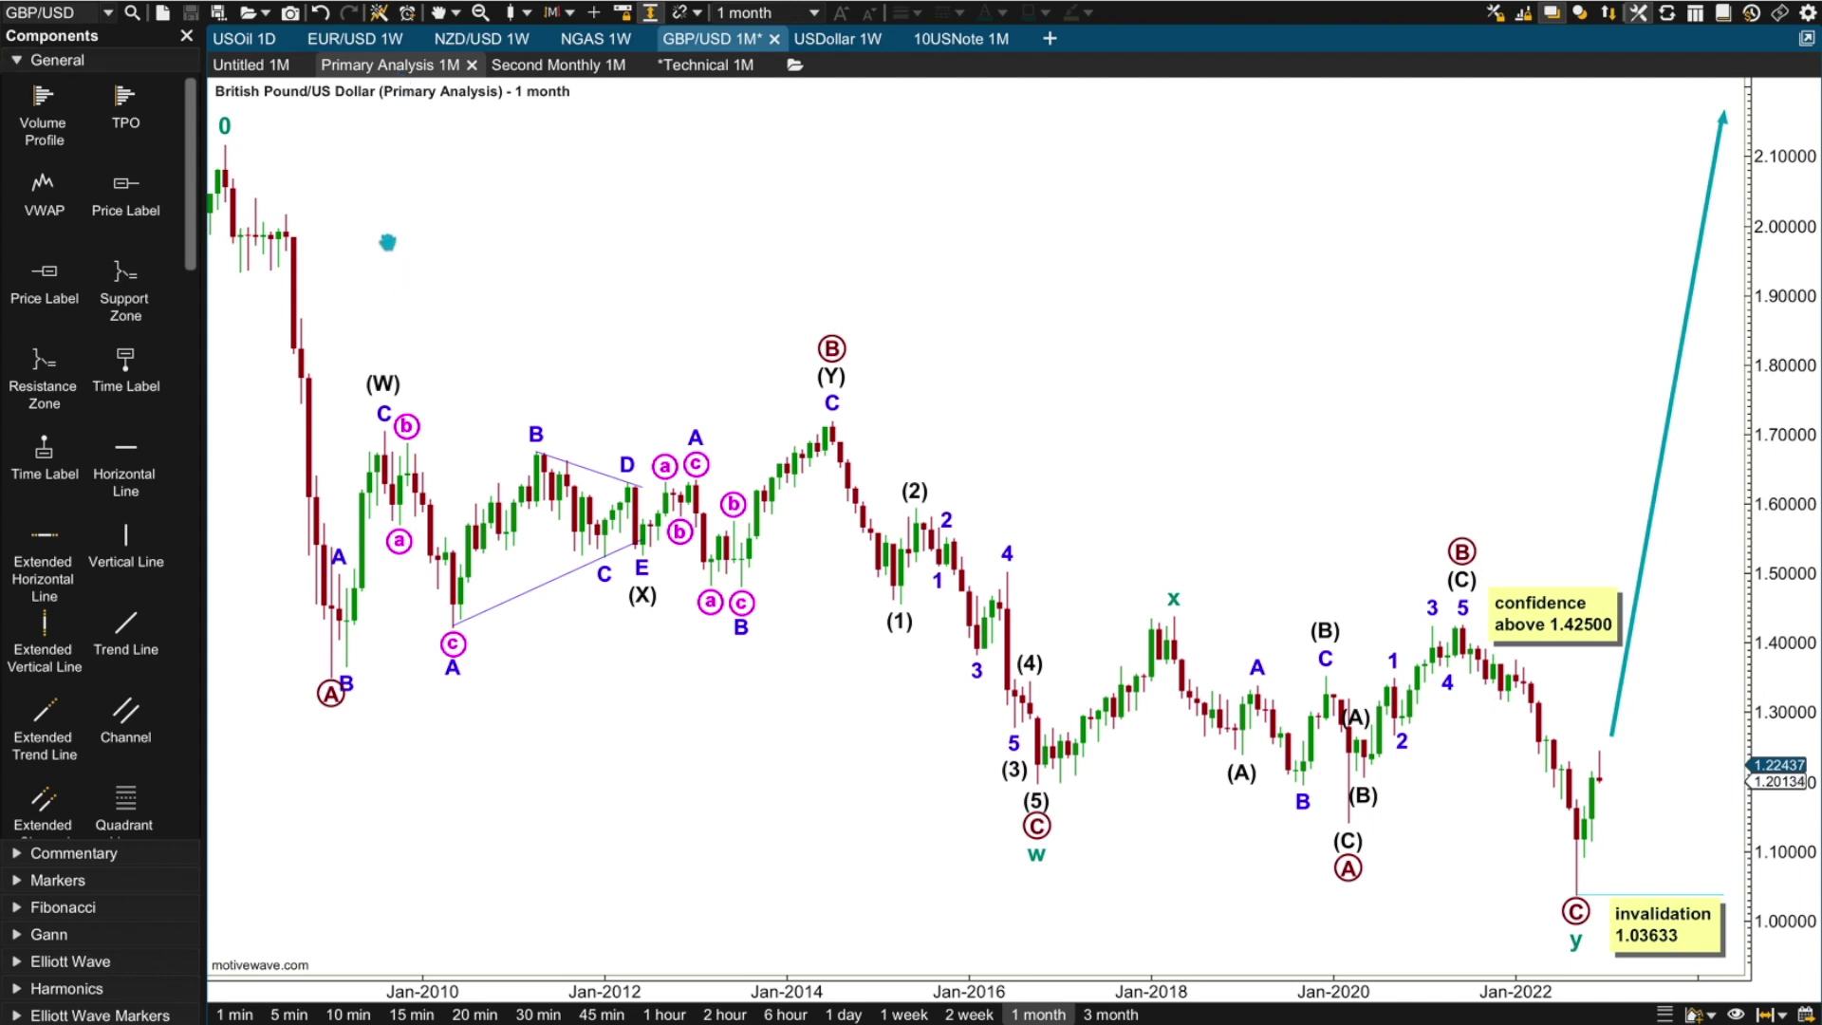
pyautogui.click(255, 139)
pyautogui.click(1042, 882)
pyautogui.click(1038, 856)
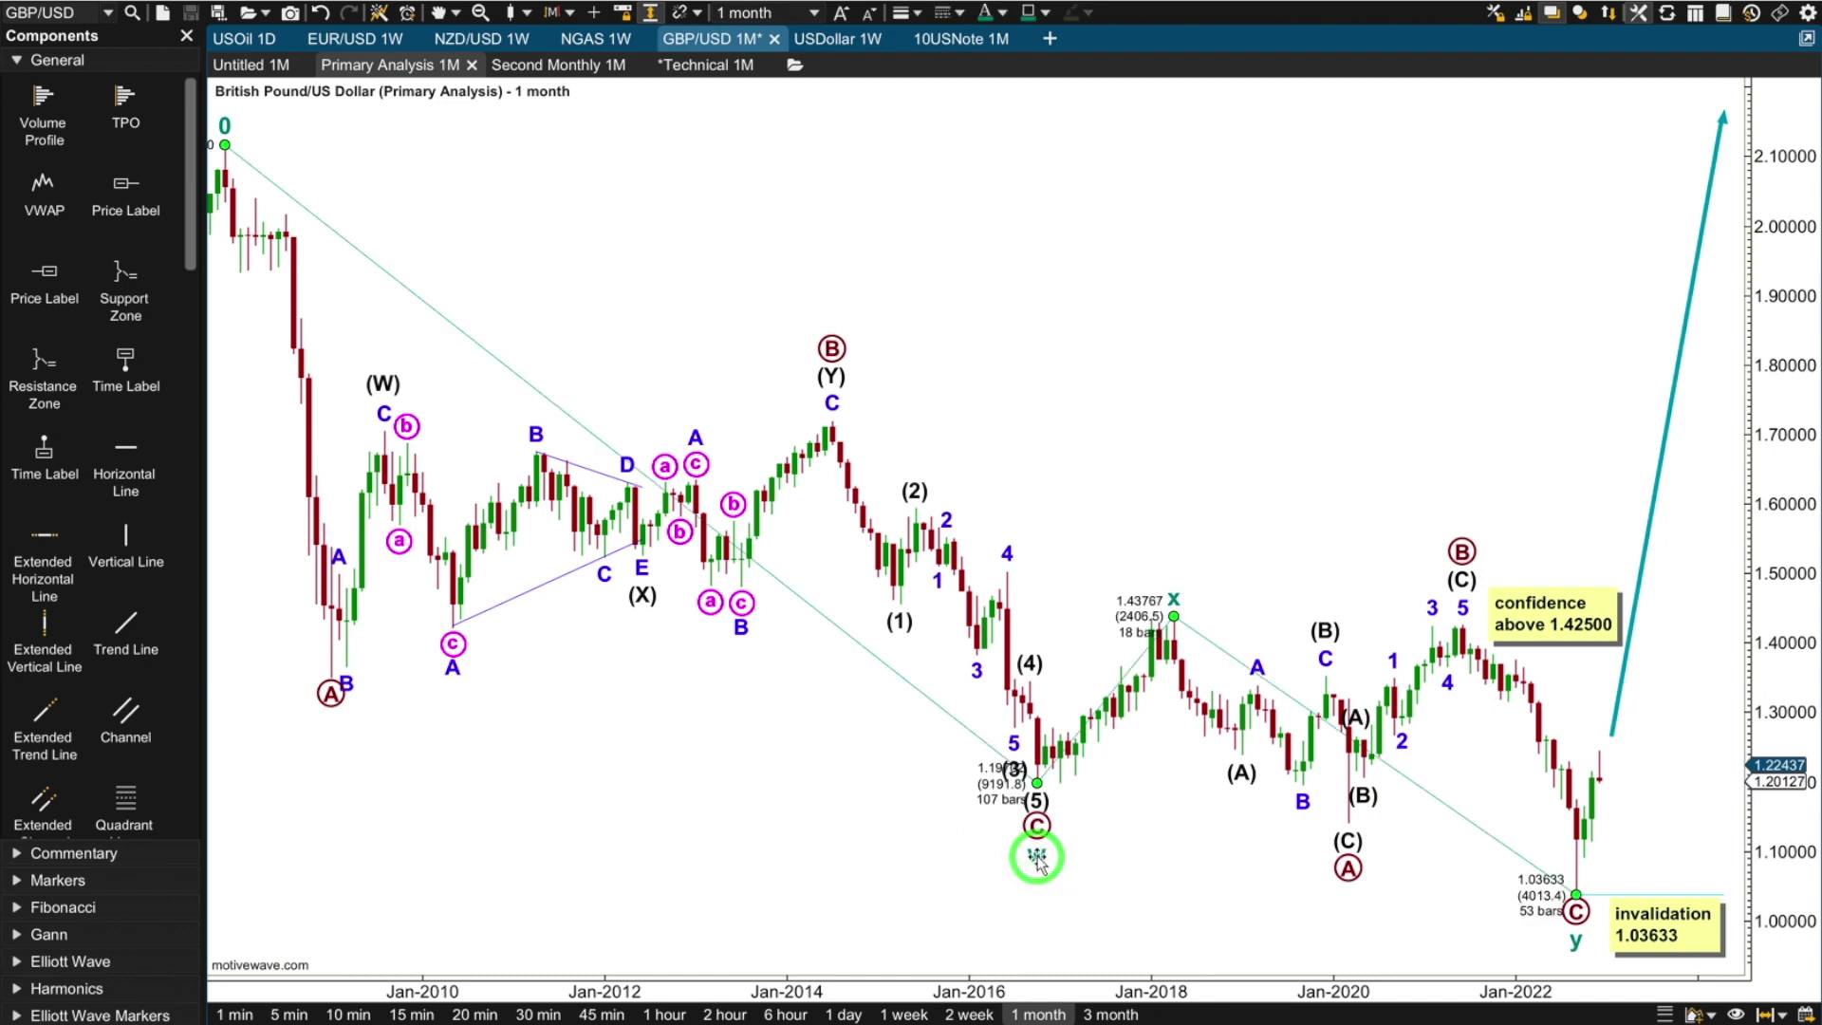
pyautogui.click(1174, 600)
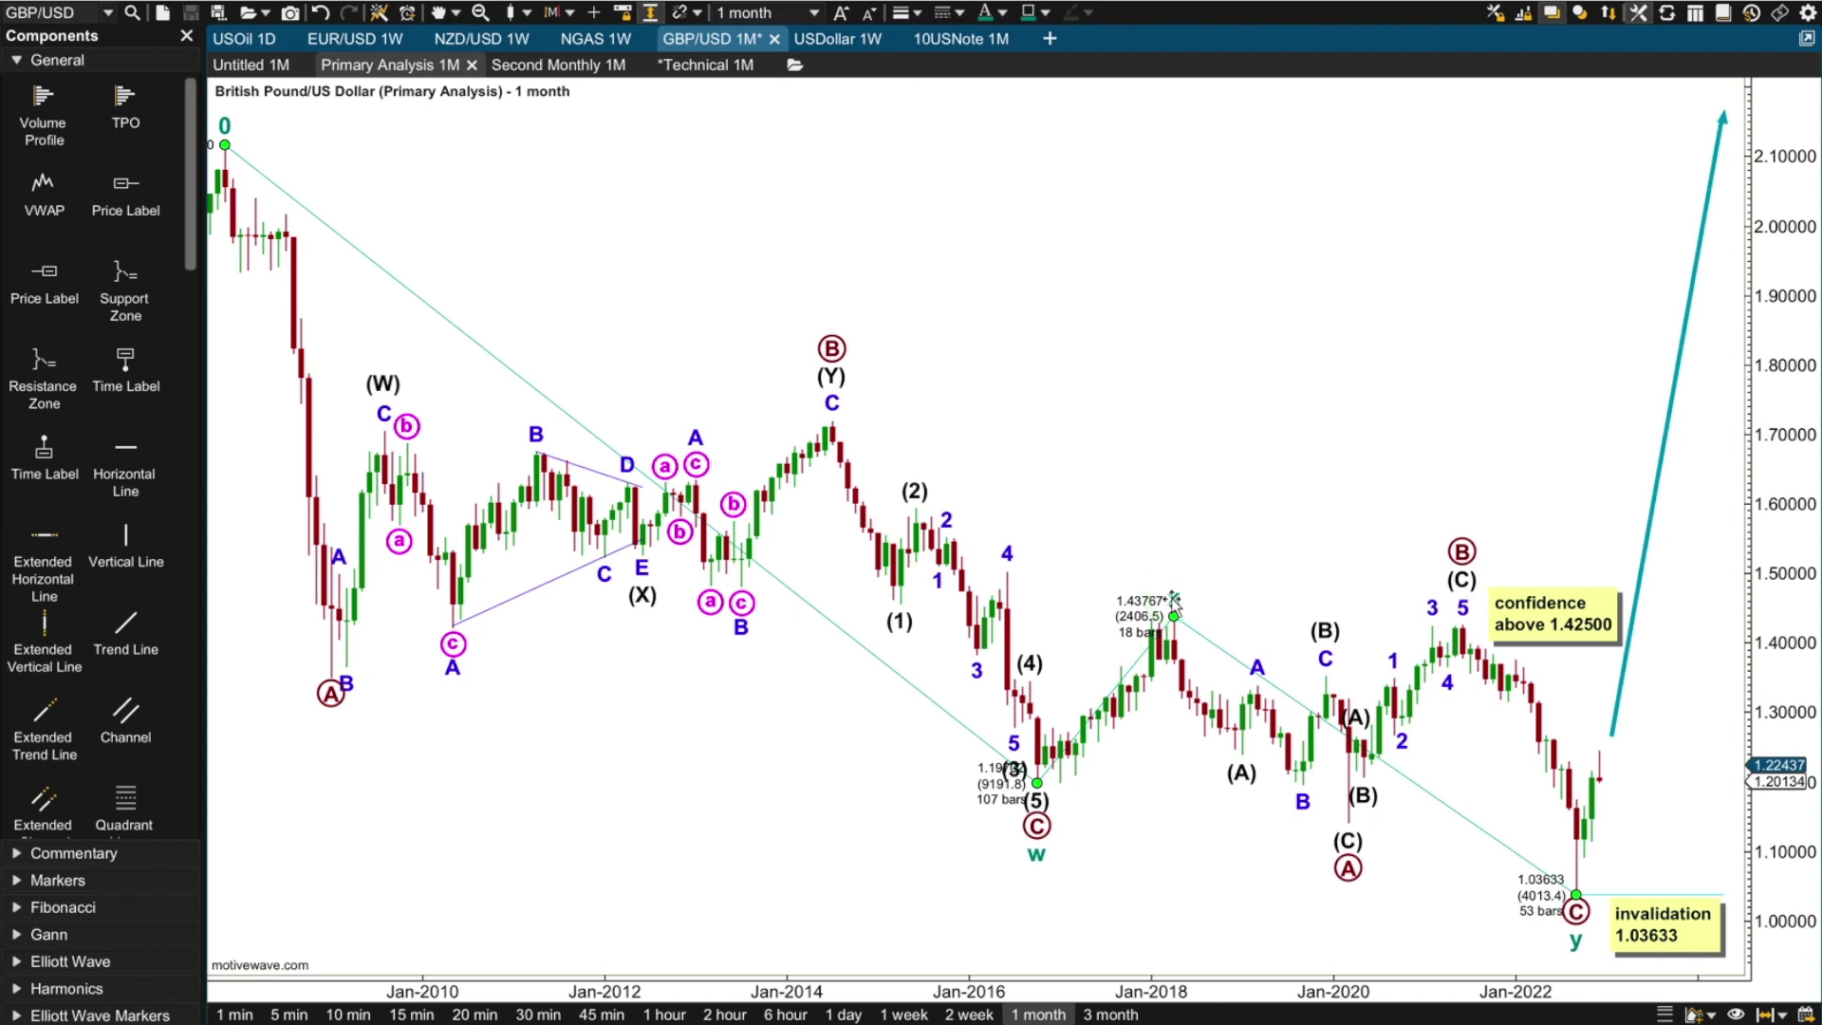
pyautogui.moveTo(1174, 602)
pyautogui.mouseDown()
pyautogui.moveTo(1184, 213)
pyautogui.moveTo(1159, 610)
pyautogui.moveTo(1175, 615)
pyautogui.mouseUp()
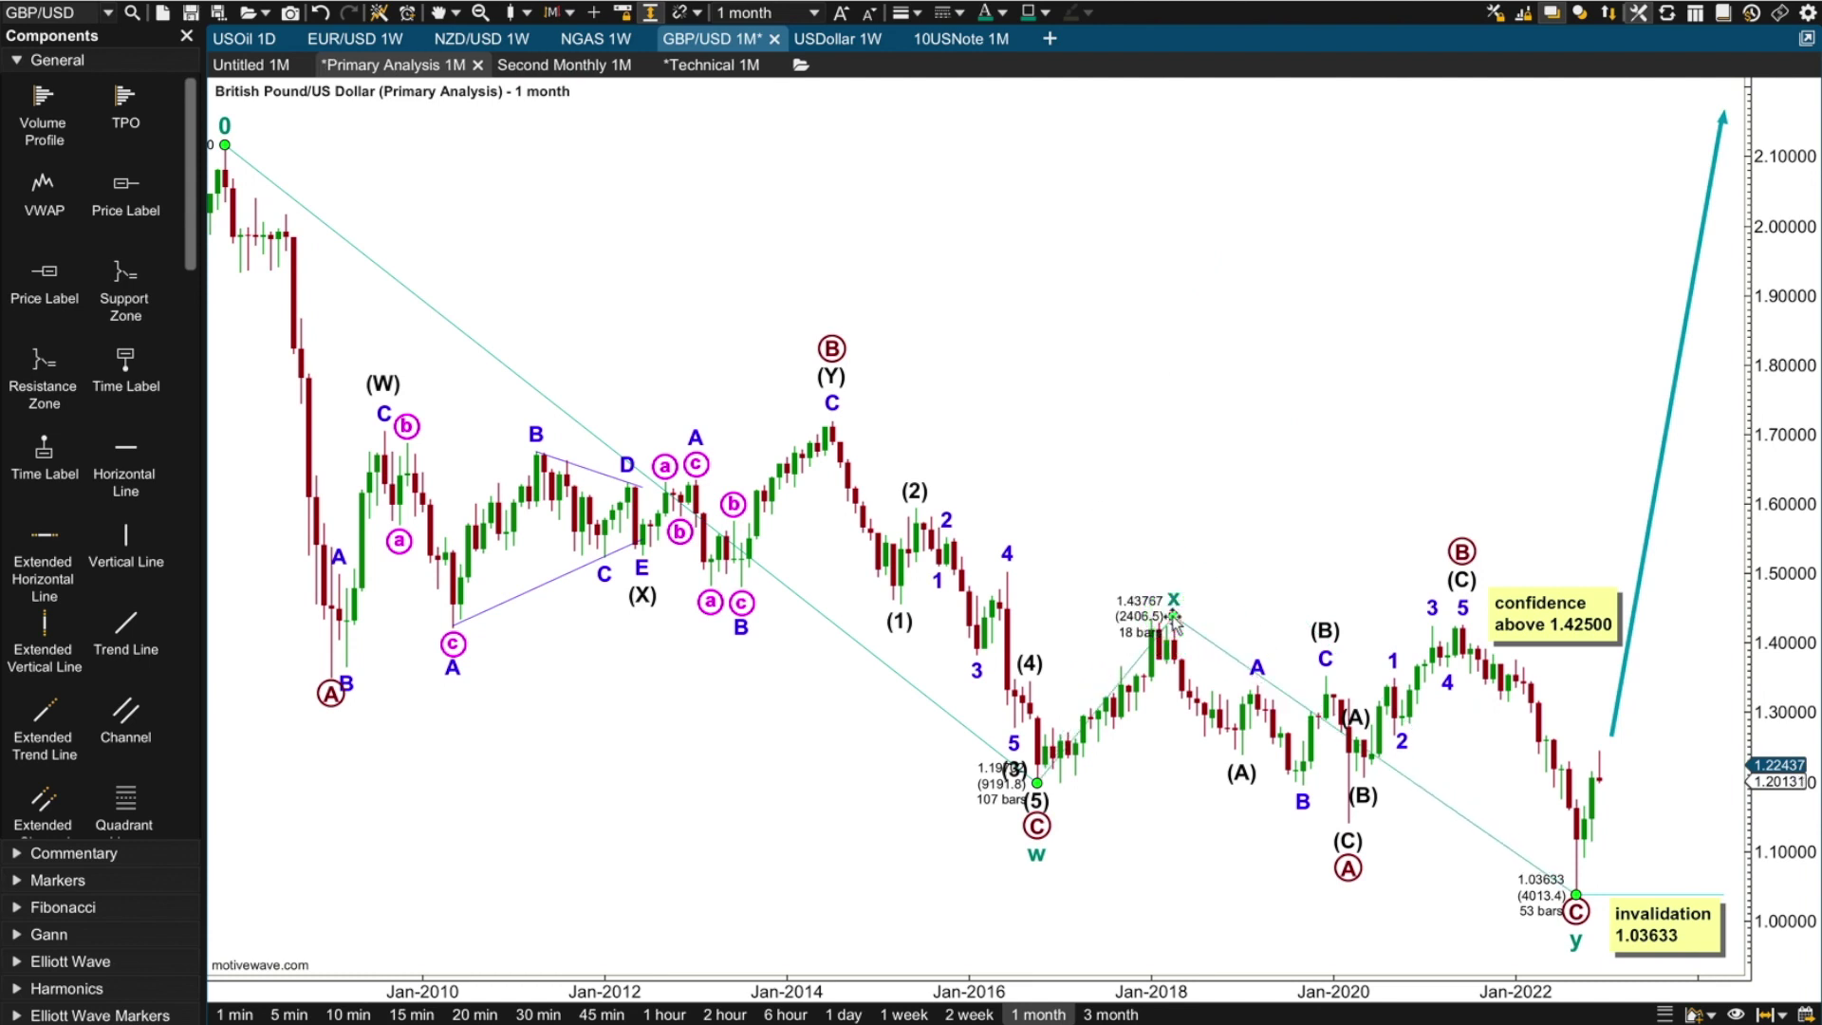
pyautogui.click(1221, 538)
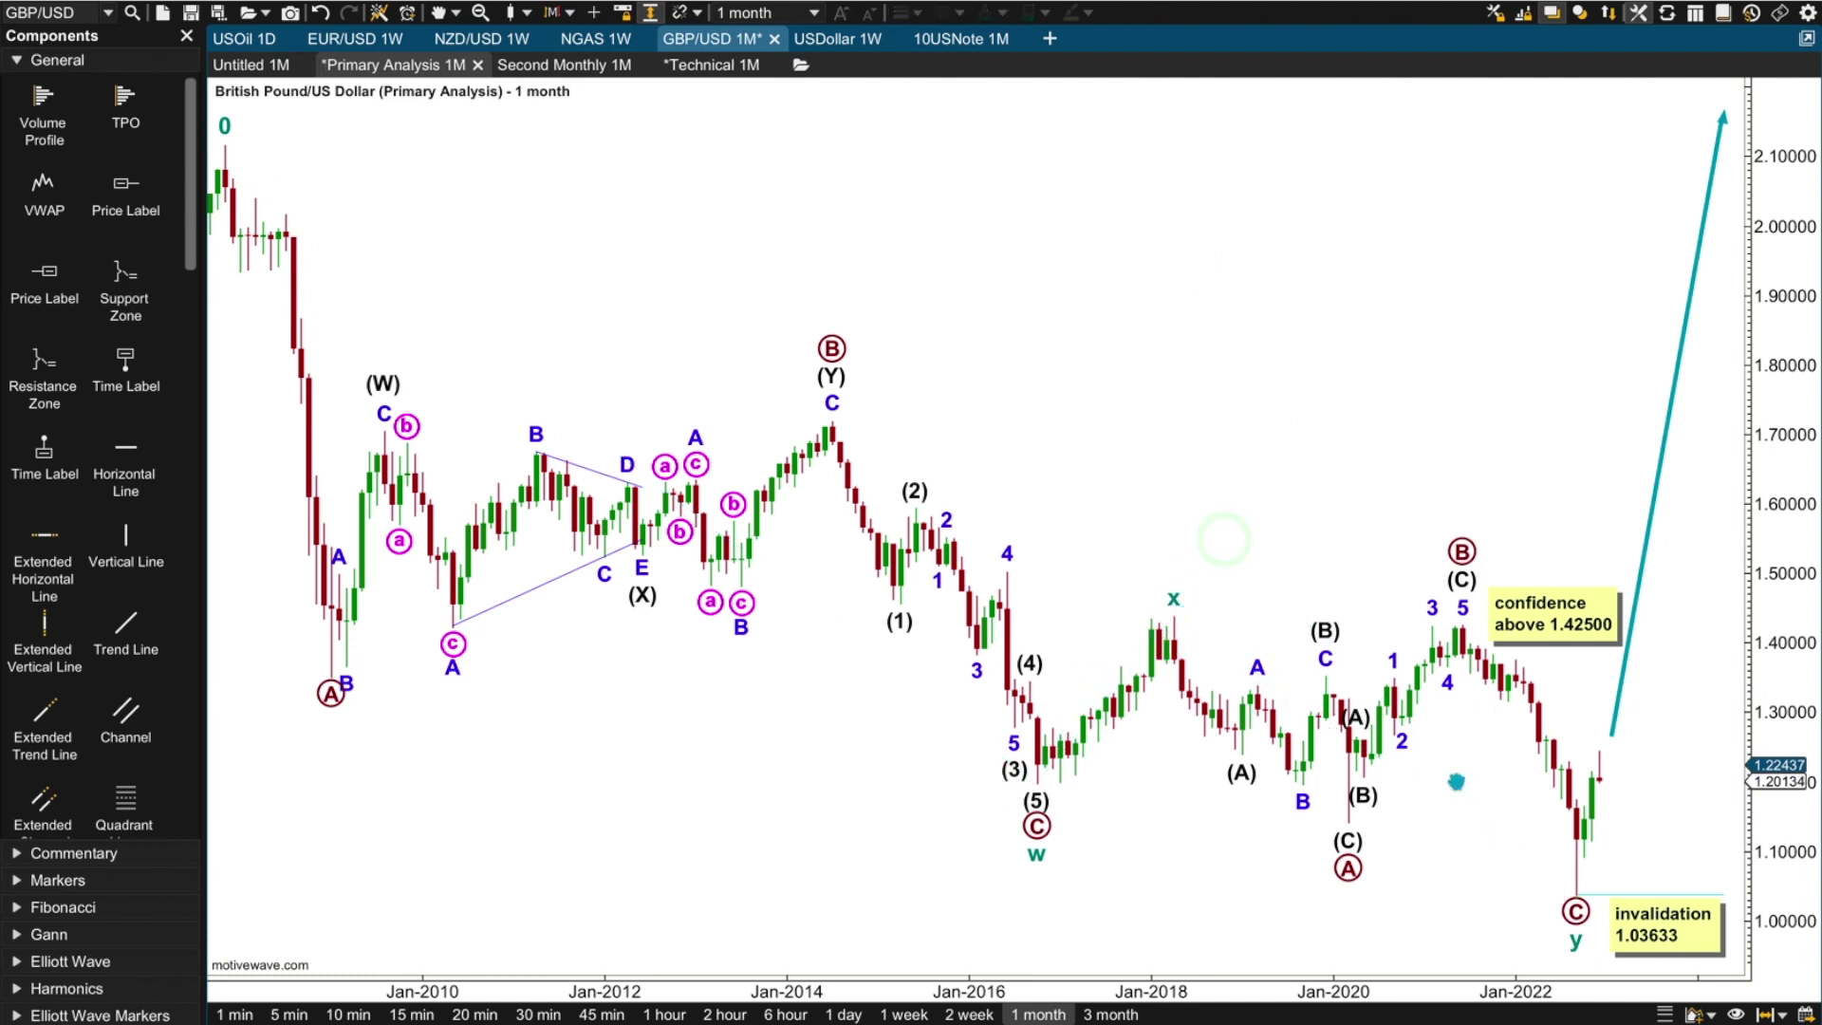
# Examine wave y and its circled A, B and C subdivisions between the x high and the y low
pyautogui.click(1562, 932)
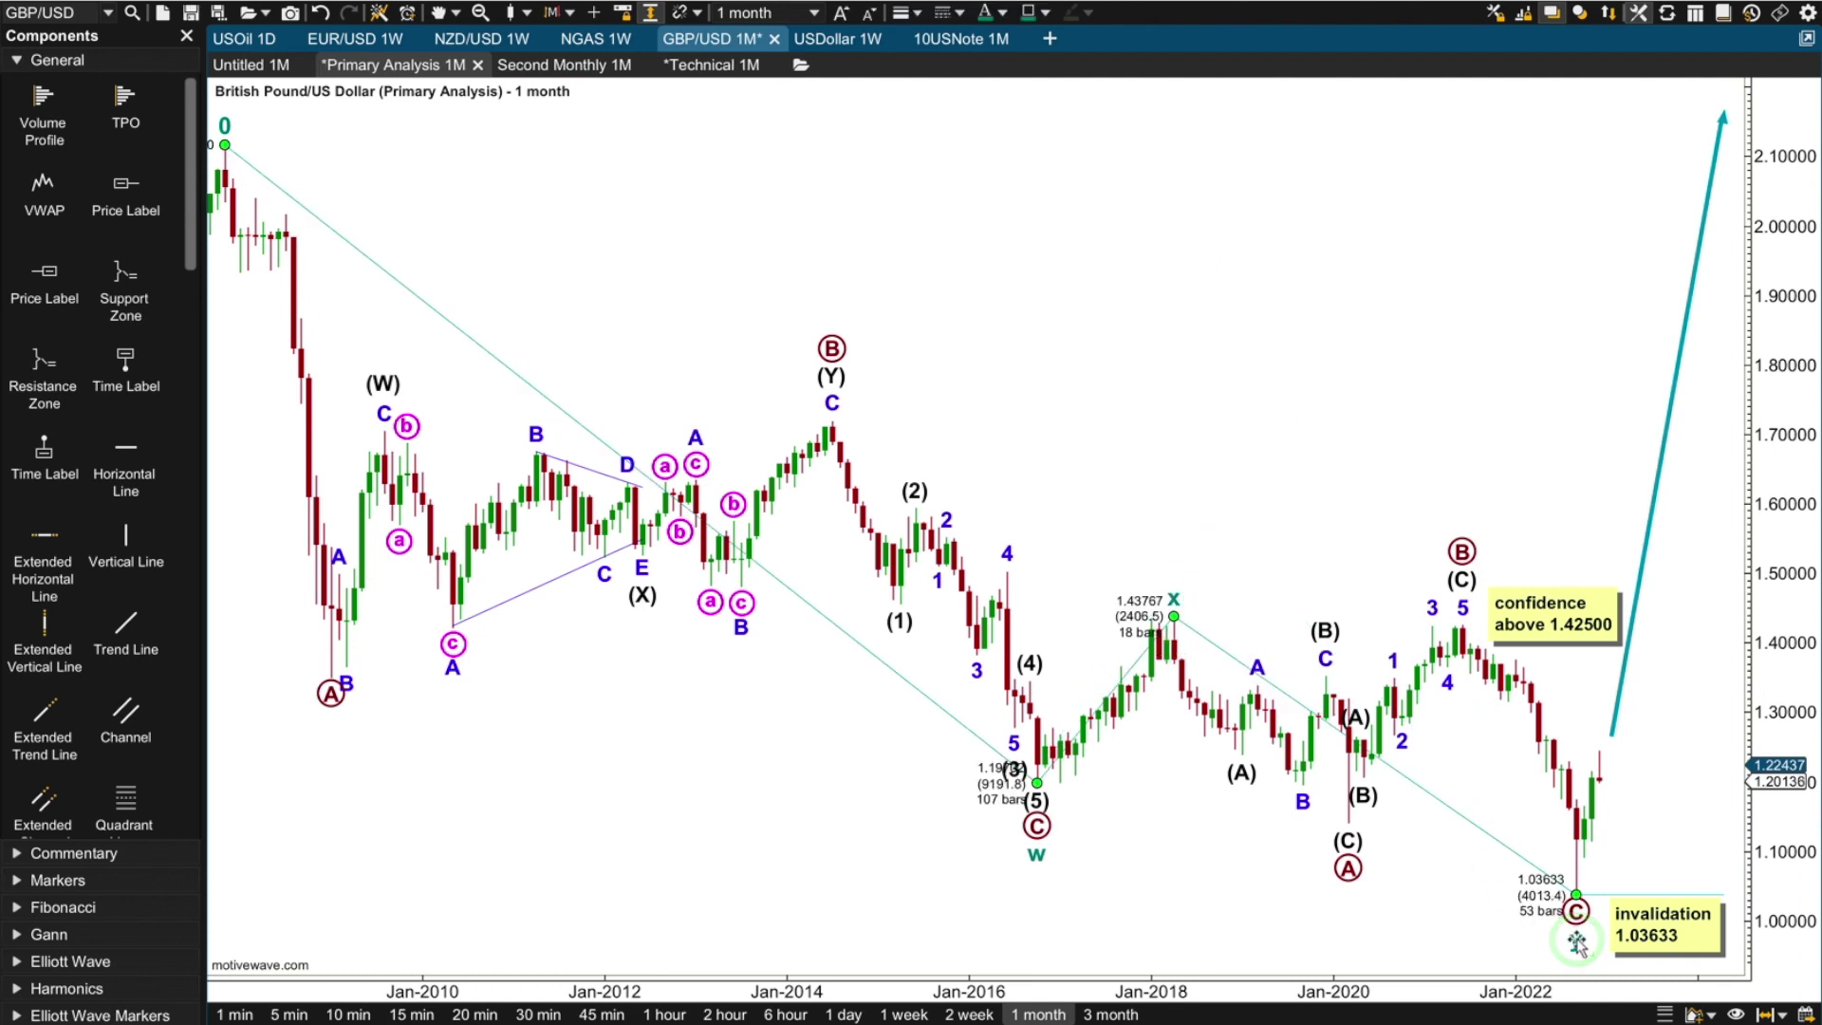
pyautogui.click(1174, 616)
pyautogui.click(1576, 896)
pyautogui.click(1349, 866)
pyautogui.click(1462, 552)
pyautogui.click(1575, 895)
pyautogui.click(1463, 553)
pyautogui.click(1173, 615)
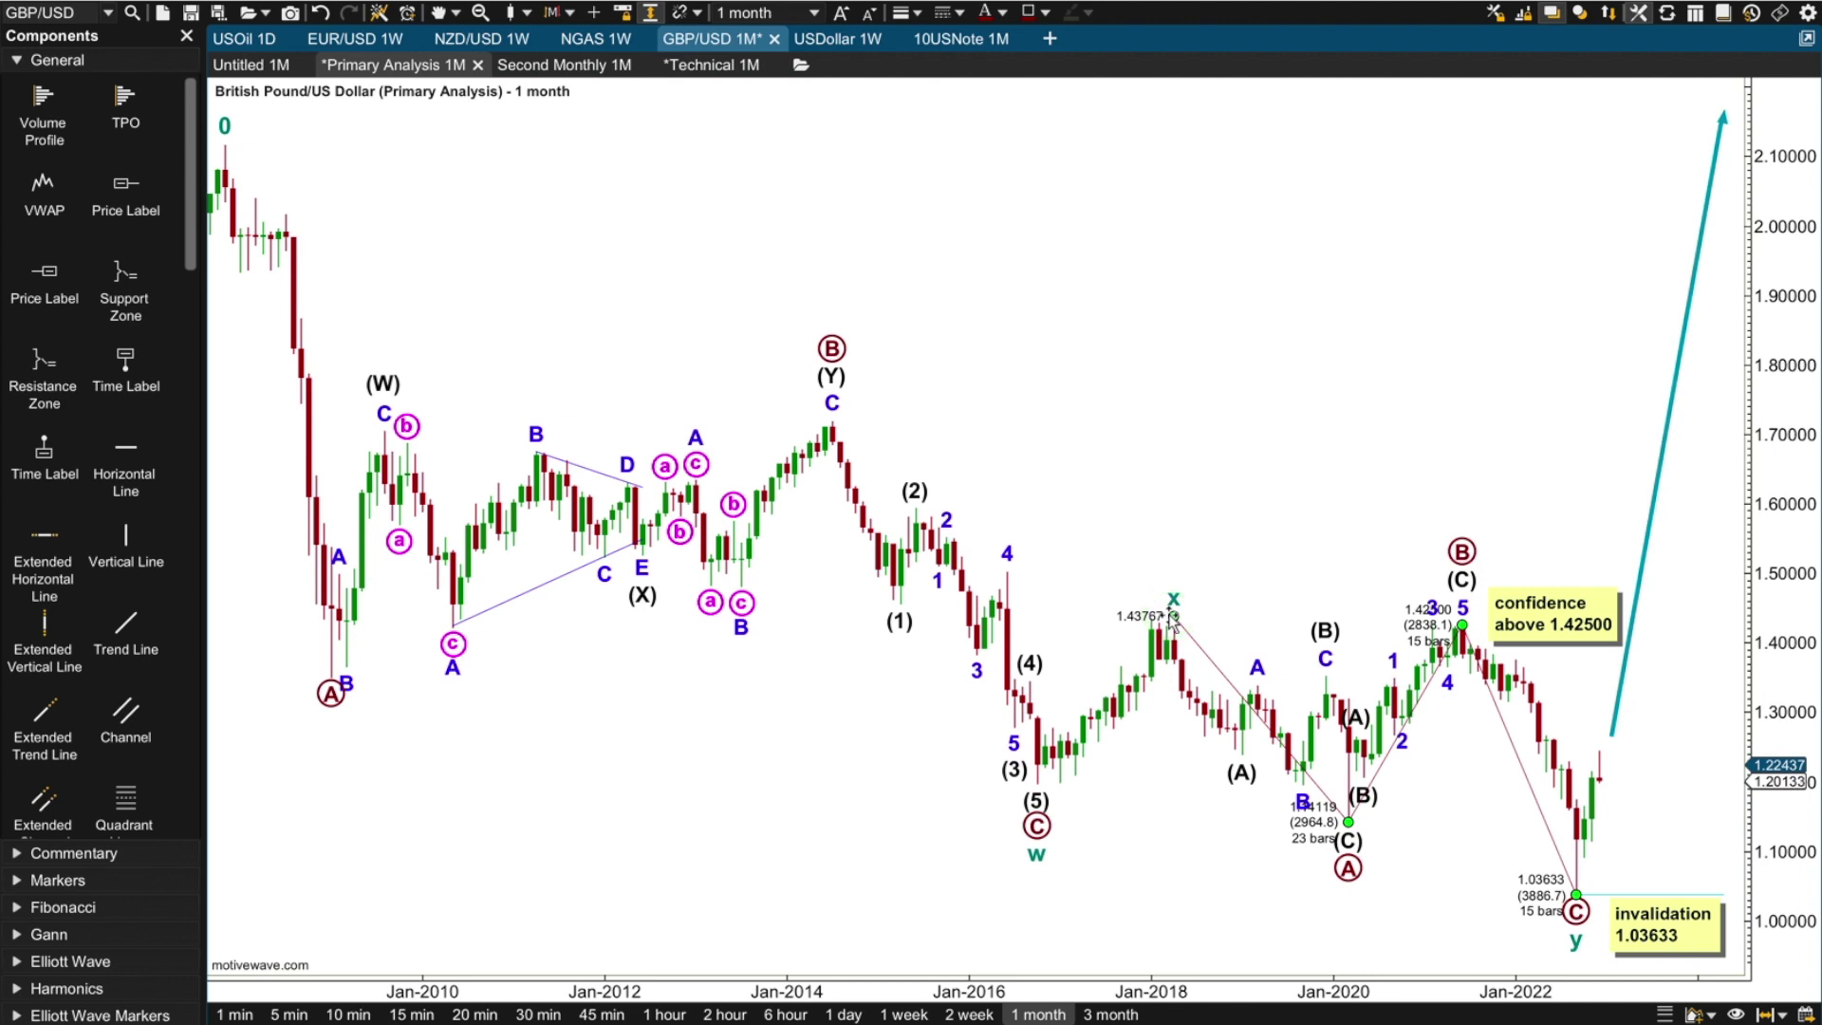
pyautogui.click(1177, 630)
pyautogui.click(1359, 824)
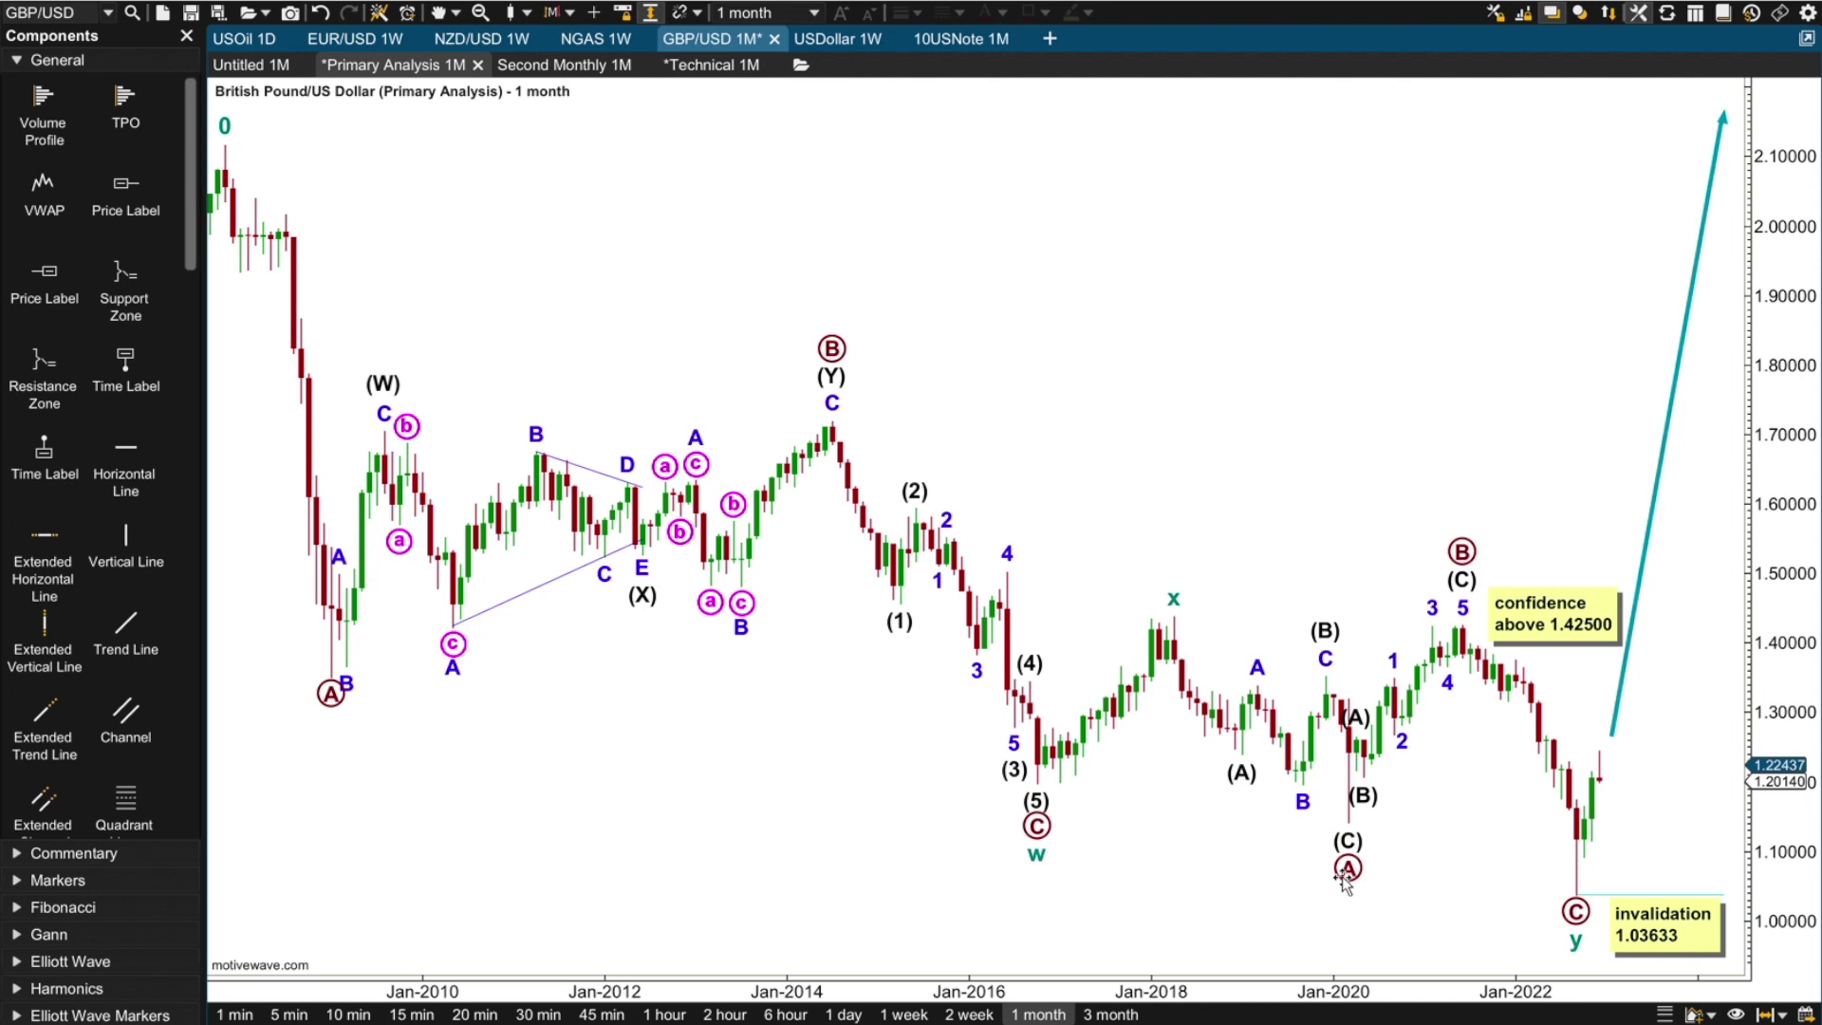
# Inspect the (A)-(B)-(C) subdivision of circled wave B within wave y, along with its parent circled A-B-C count
pyautogui.click(1348, 822)
pyautogui.click(1462, 626)
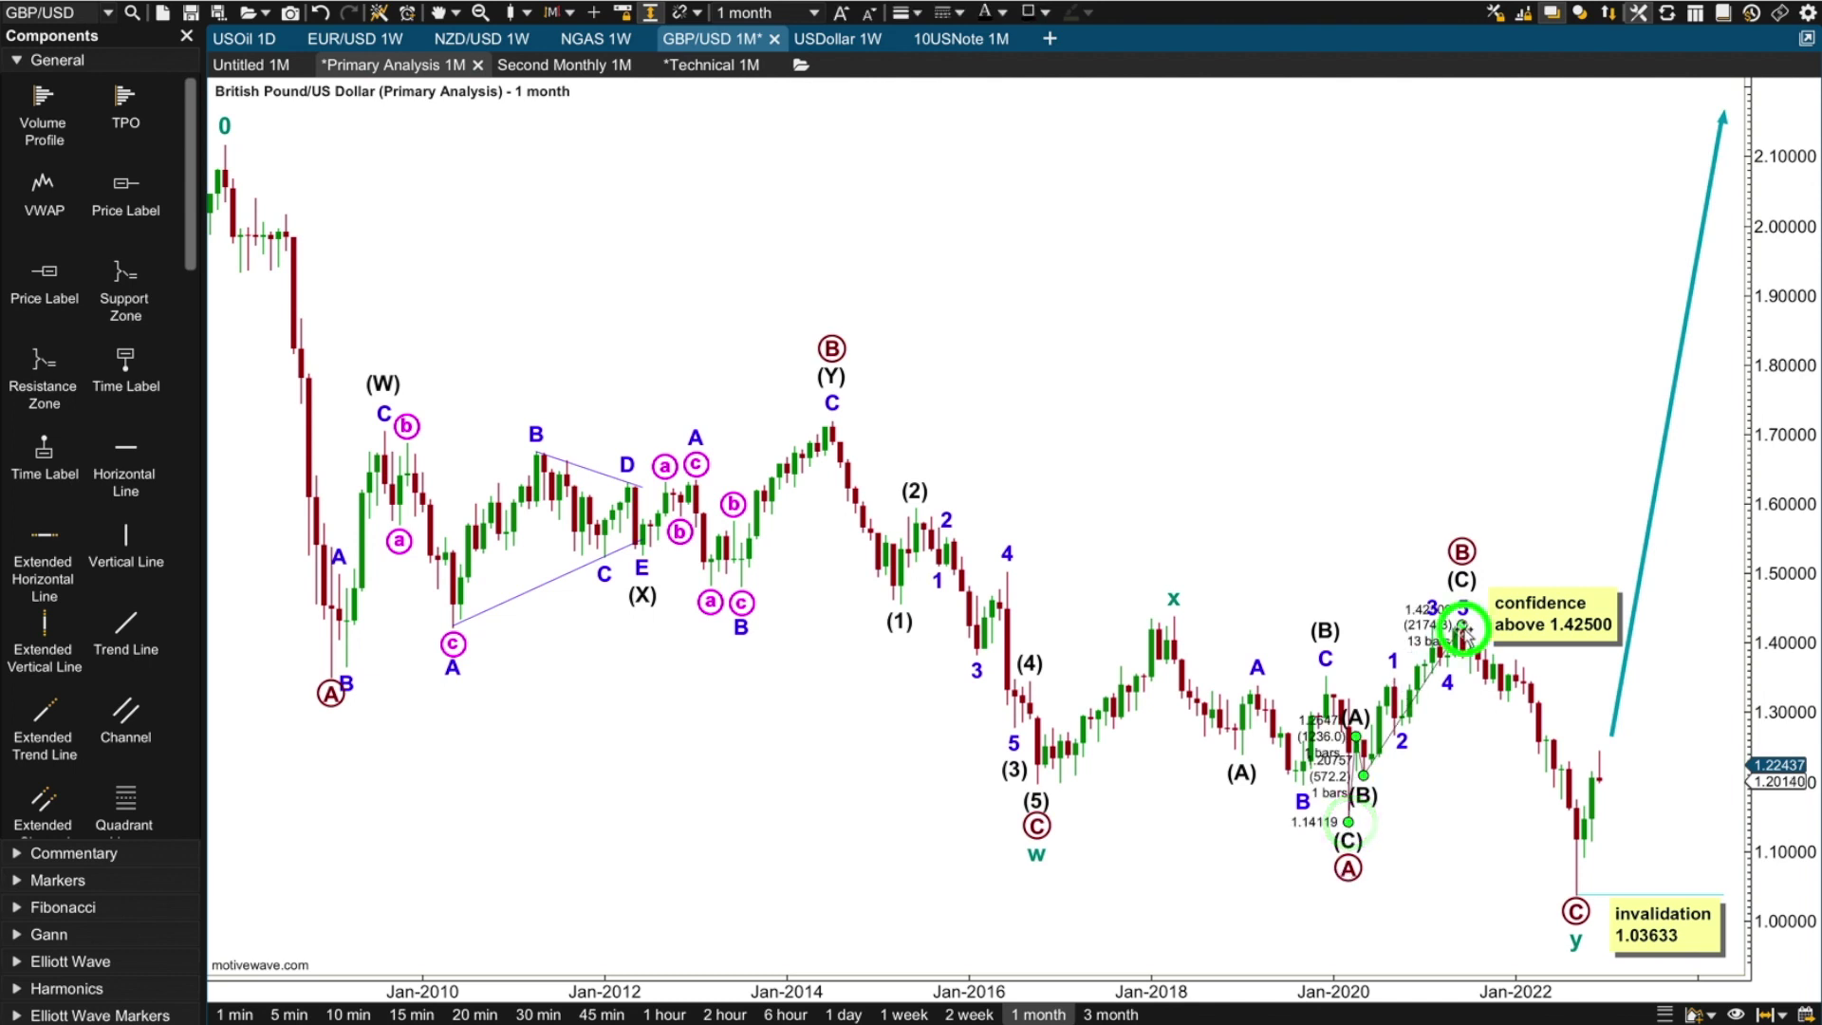
pyautogui.click(1463, 551)
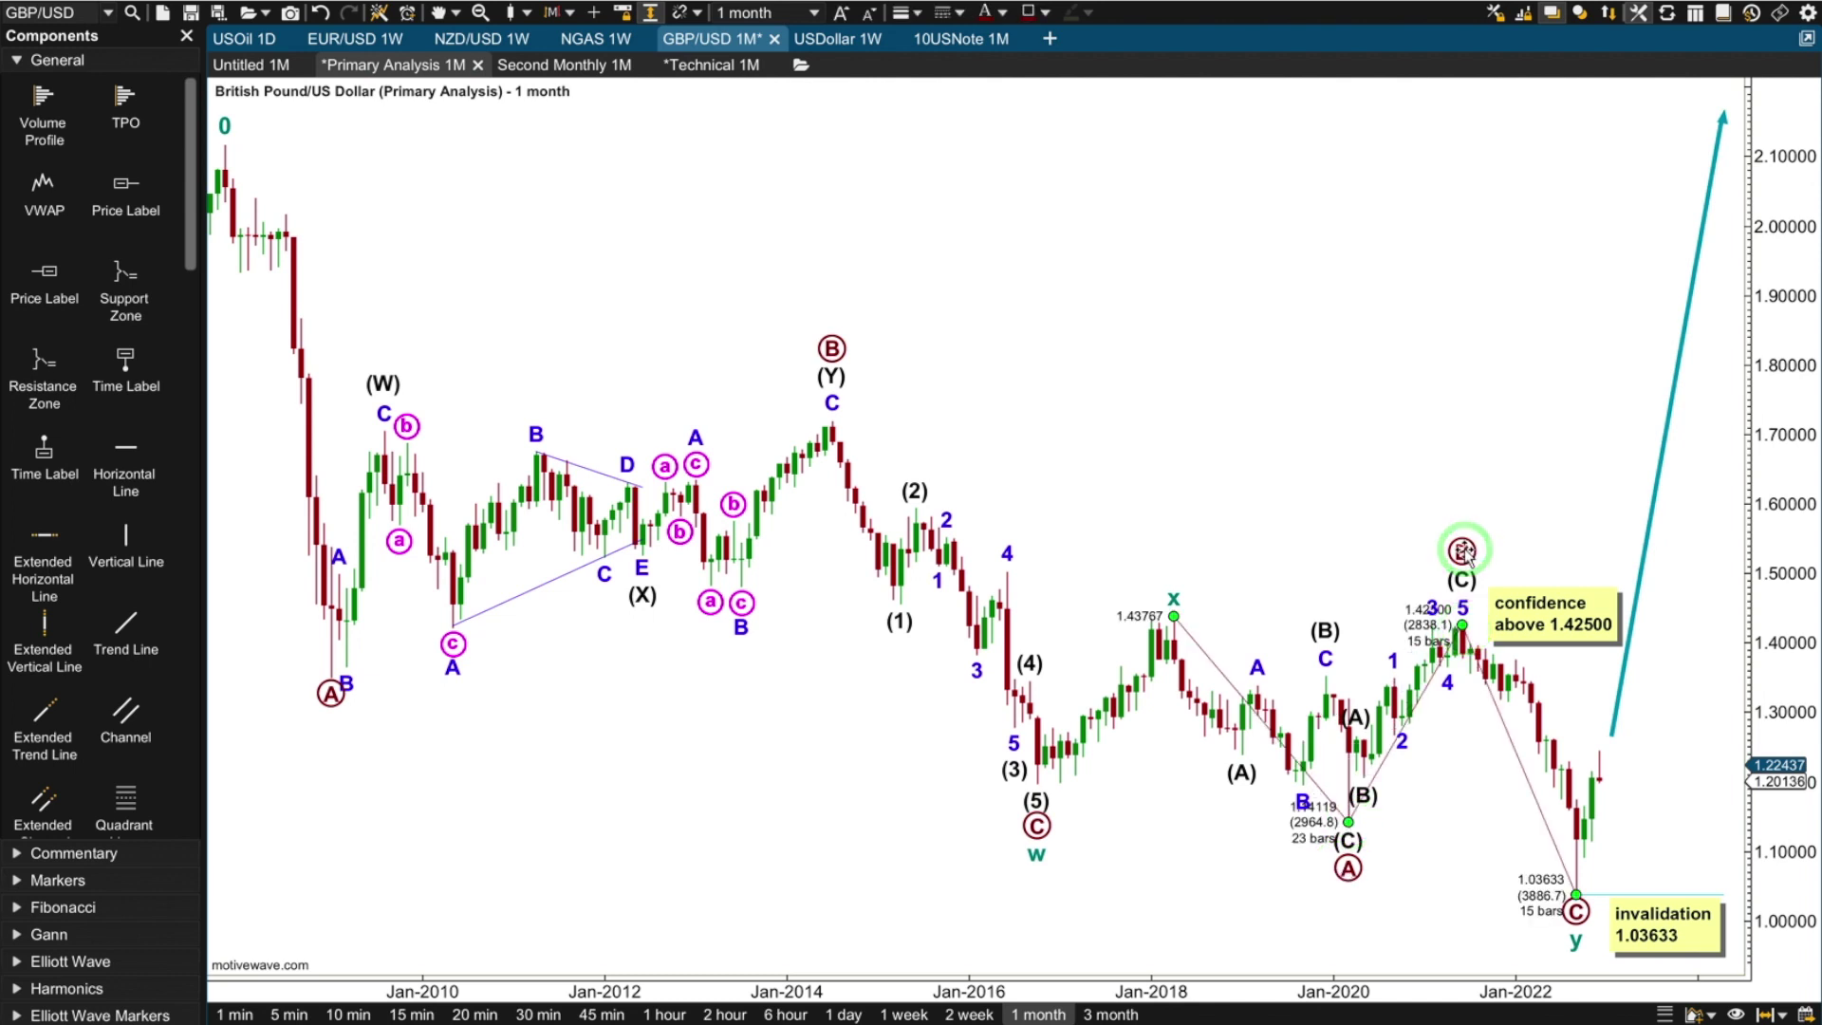
pyautogui.click(1428, 550)
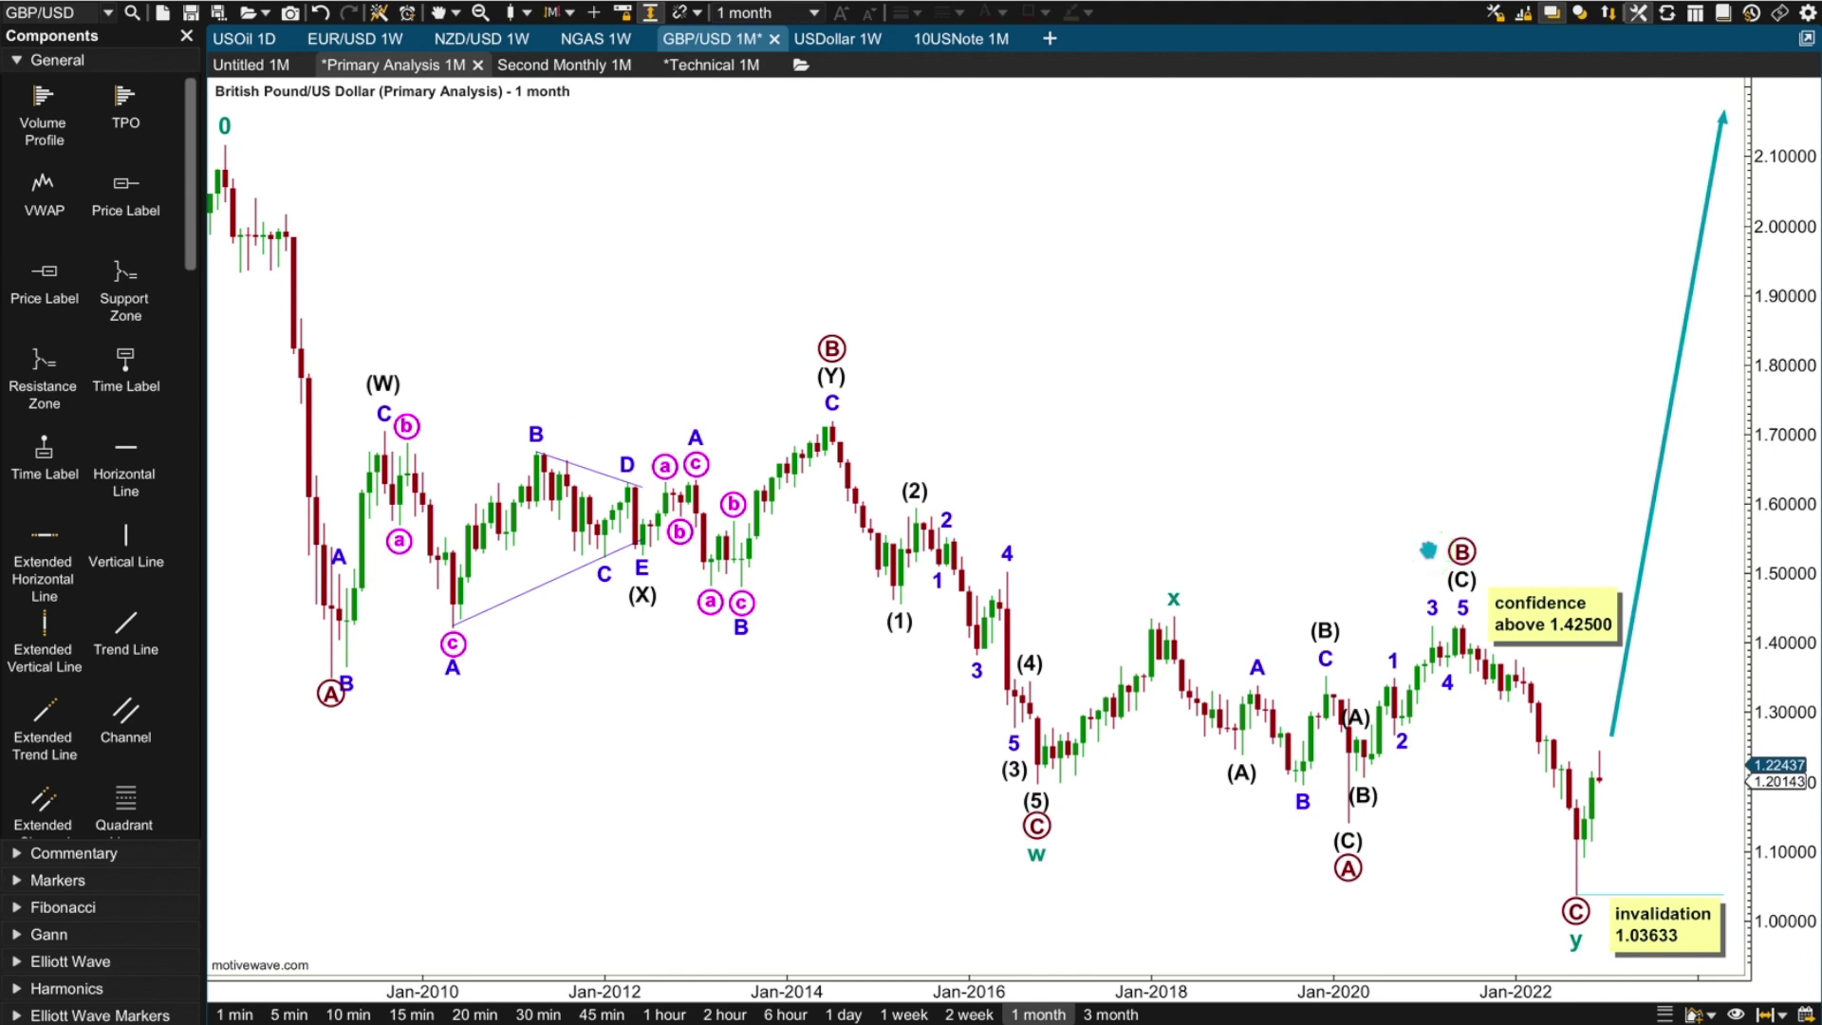
# Compare the w and y lows of the w-x-y count and check the "confidence above 1.42500" note
pyautogui.click(1575, 939)
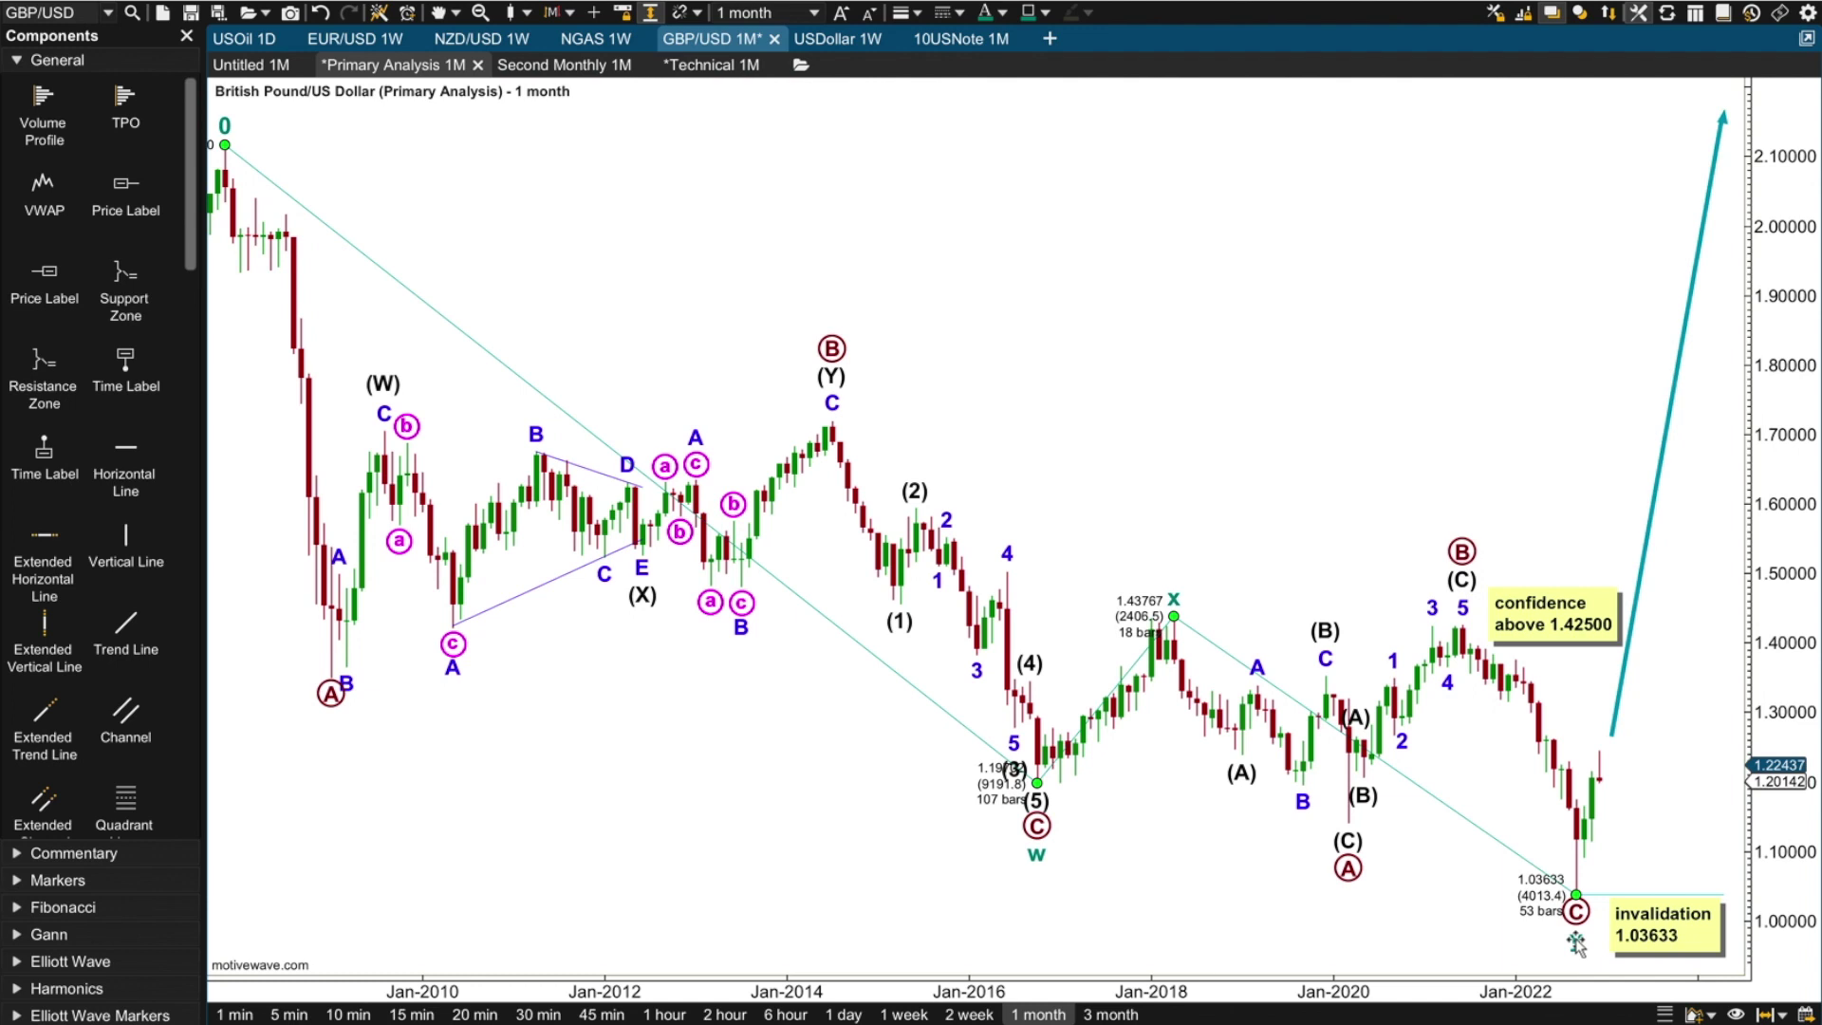
pyautogui.click(1039, 785)
pyautogui.click(1576, 898)
pyautogui.click(1557, 629)
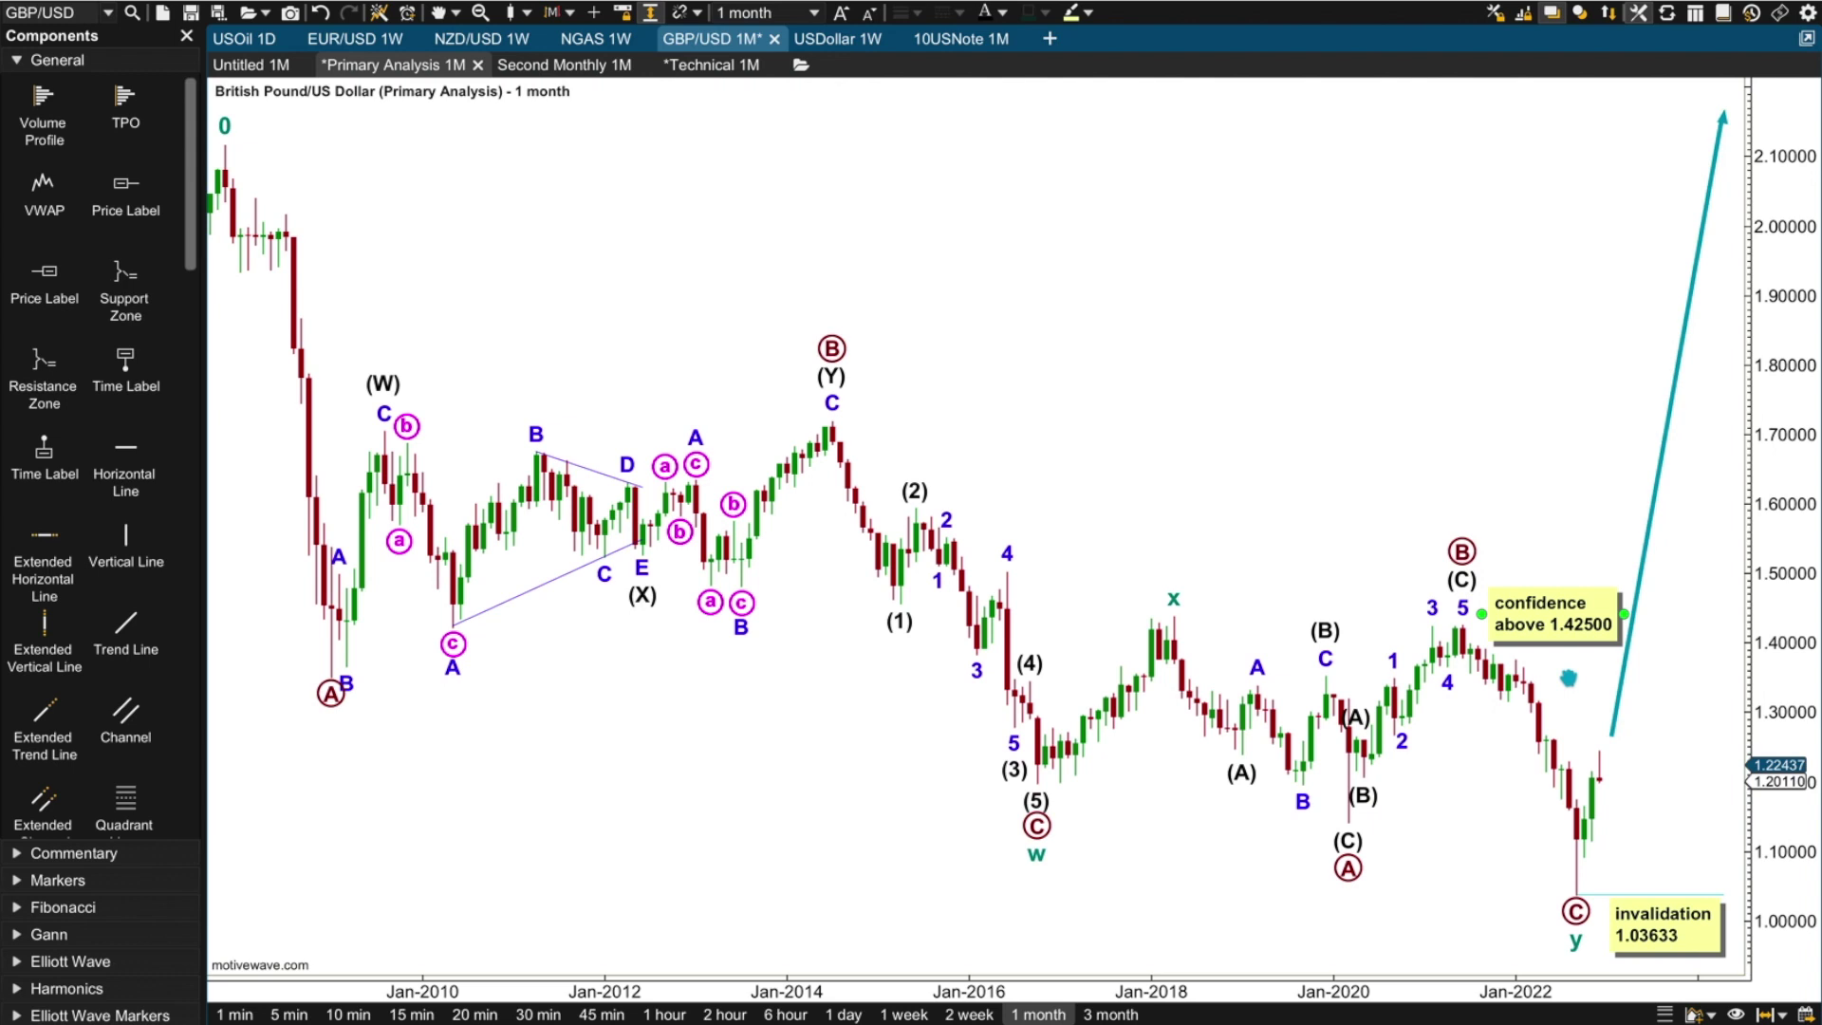
# Open the Second Monthly chart and inspect the circled A-B-C count of wave y and the 1–5 subdivision ending at circled B
pyautogui.click(546, 67)
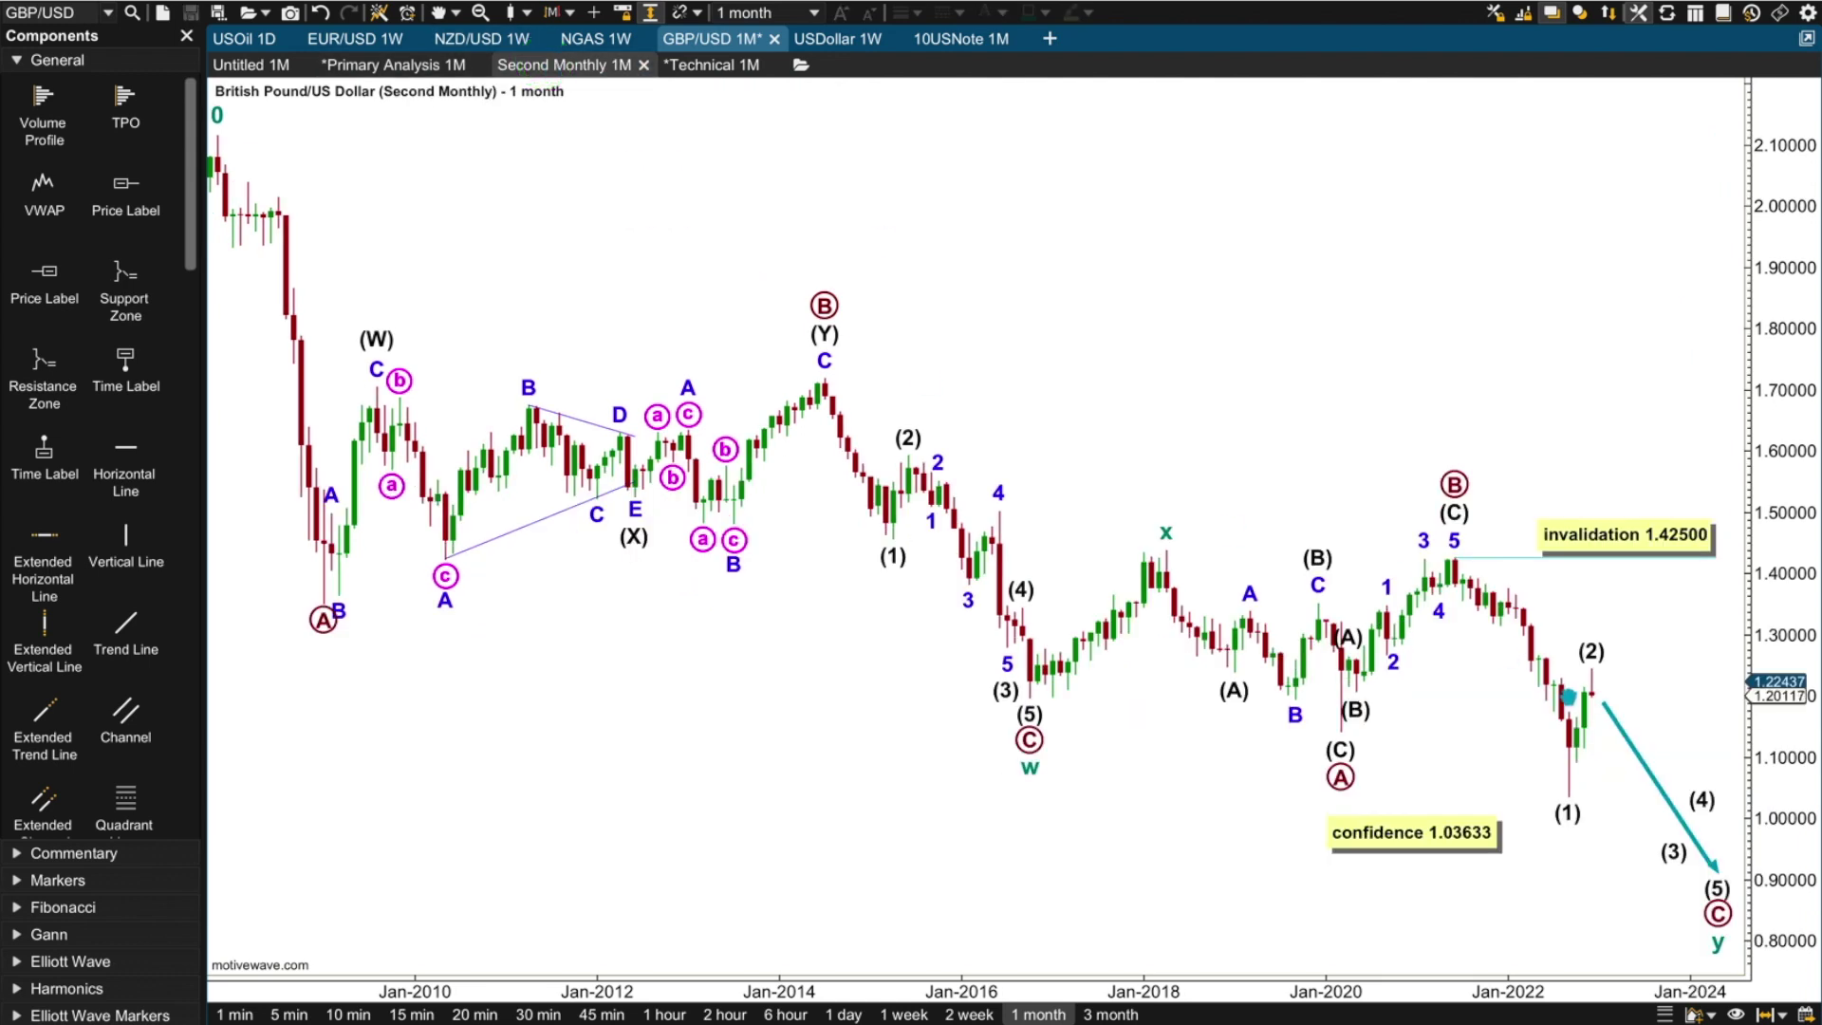
pyautogui.click(1720, 915)
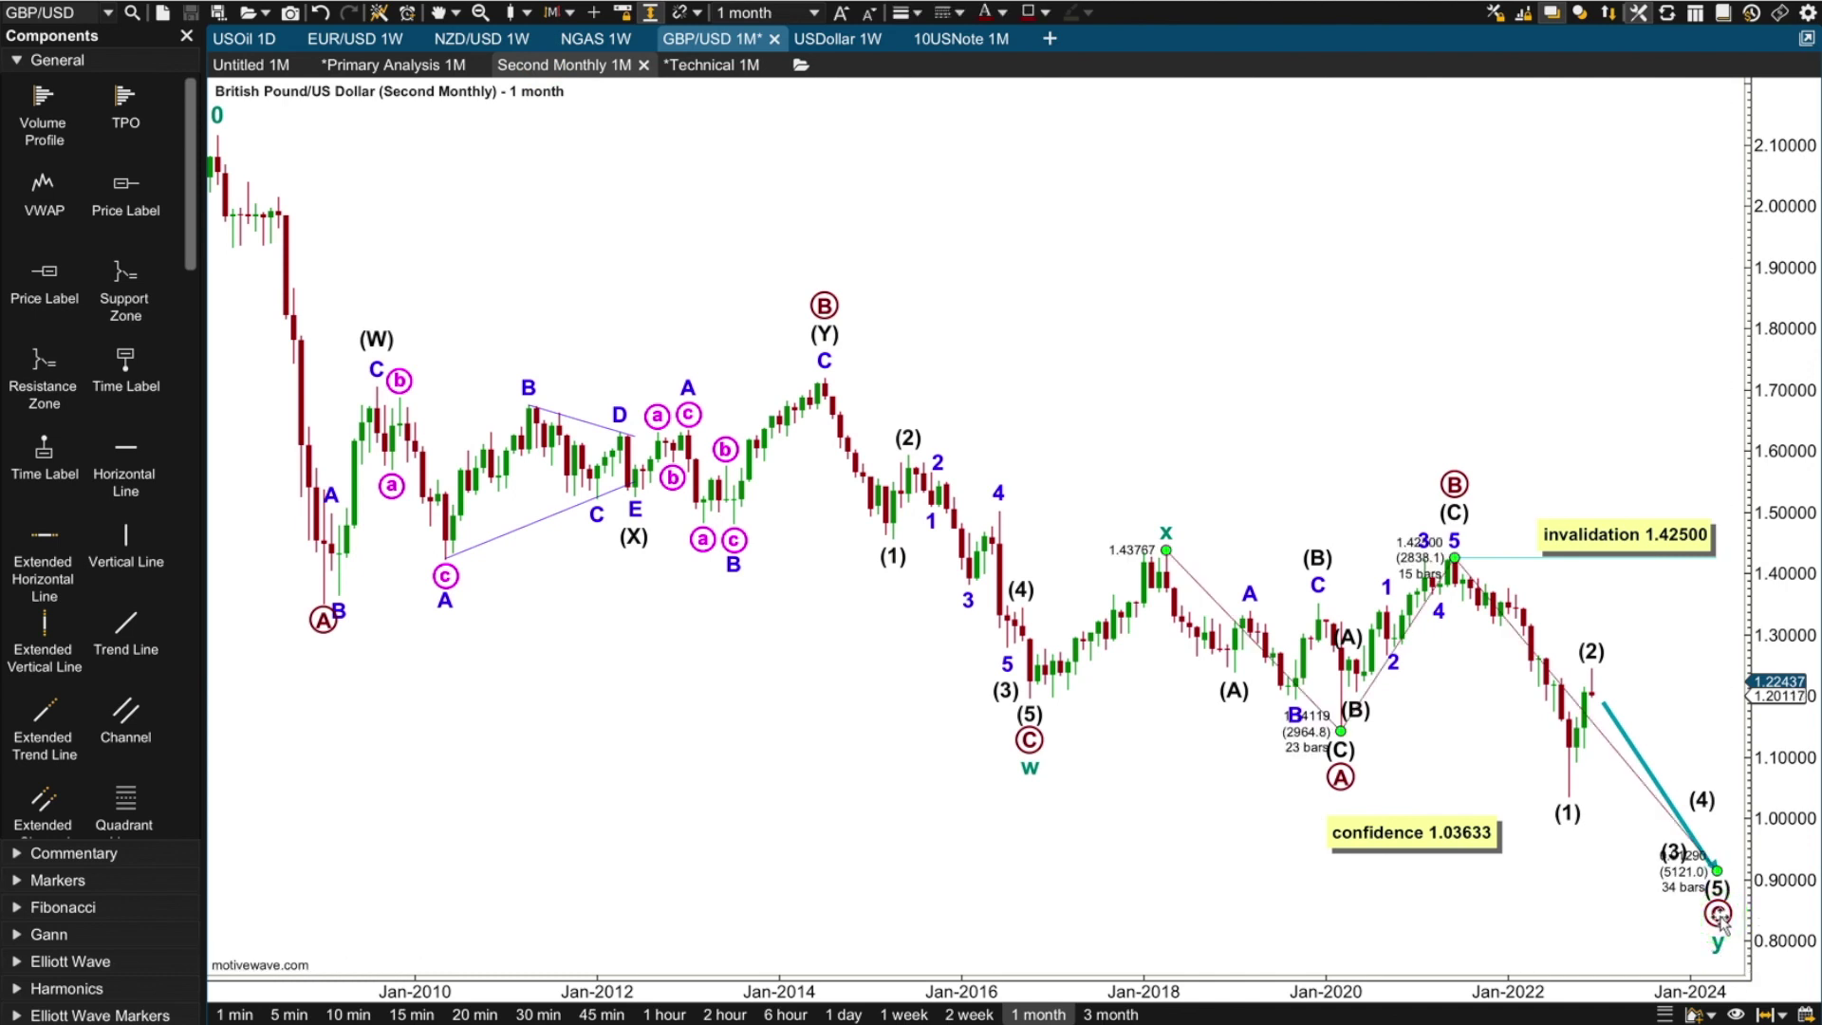
pyautogui.click(1454, 557)
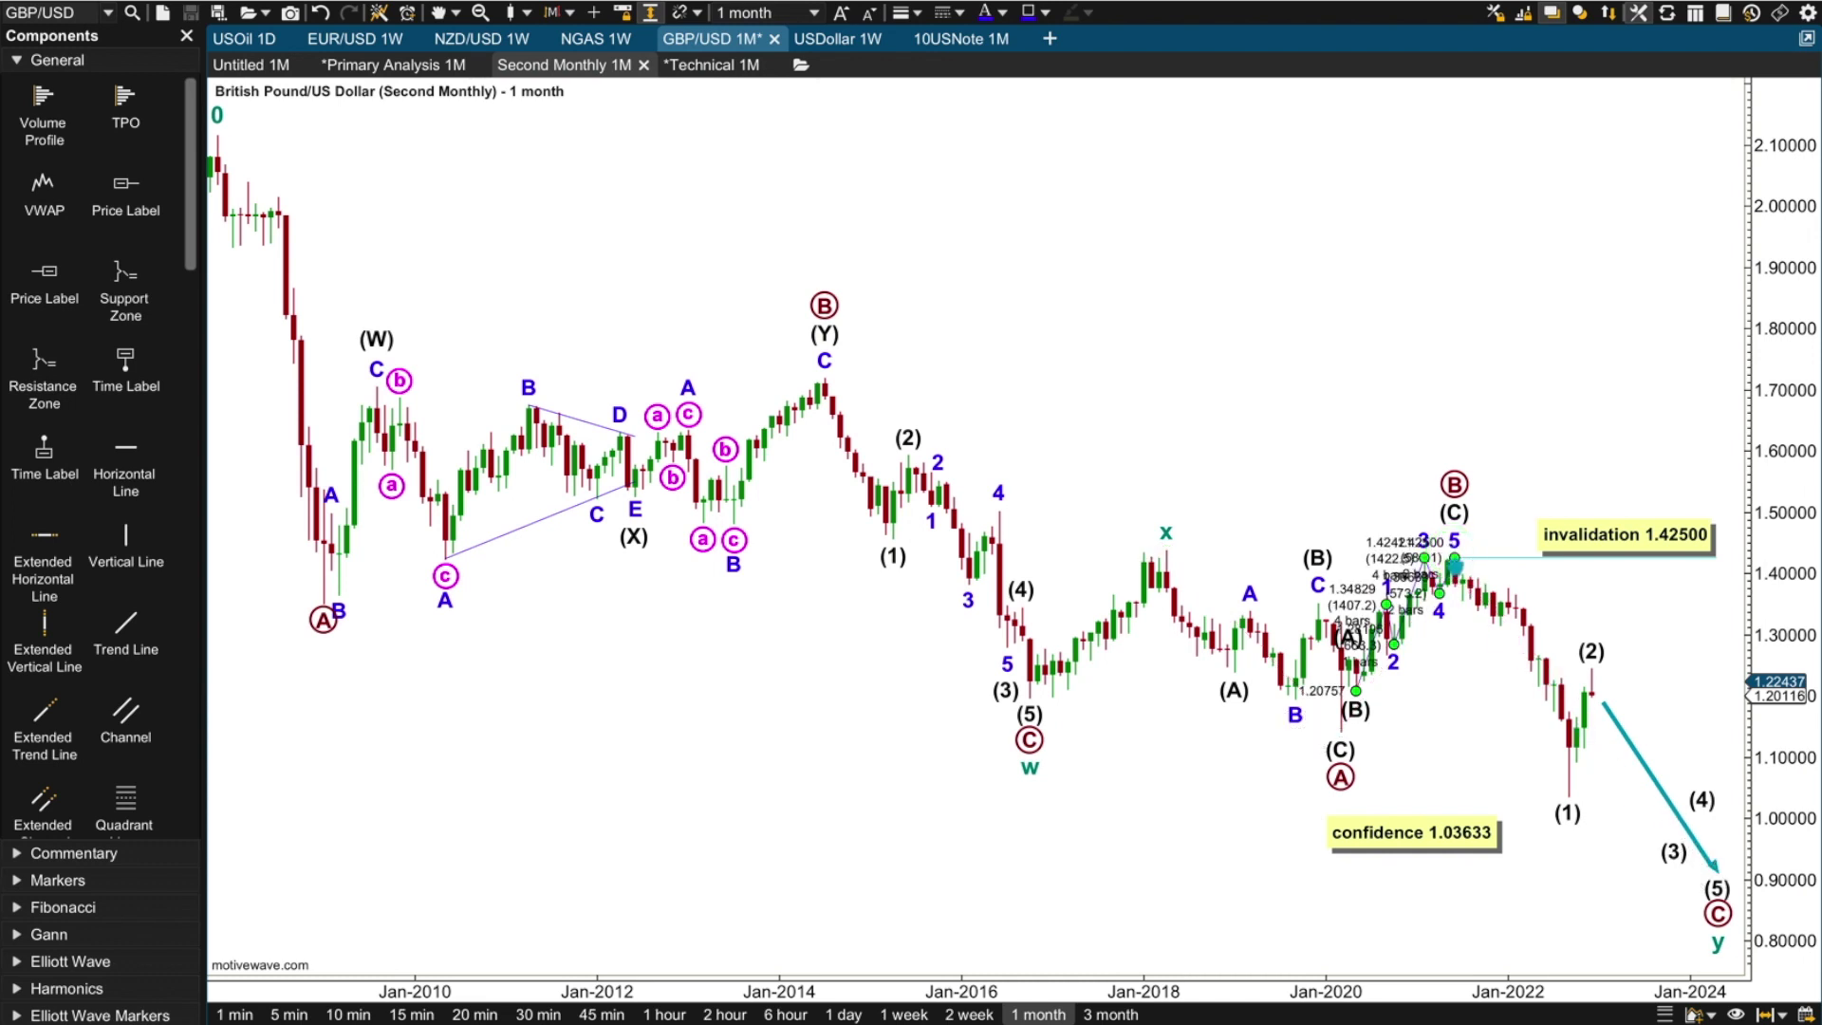
# Examine the projected (1)–(5) count of circled wave C, from the circled B high to the y target
pyautogui.click(1717, 887)
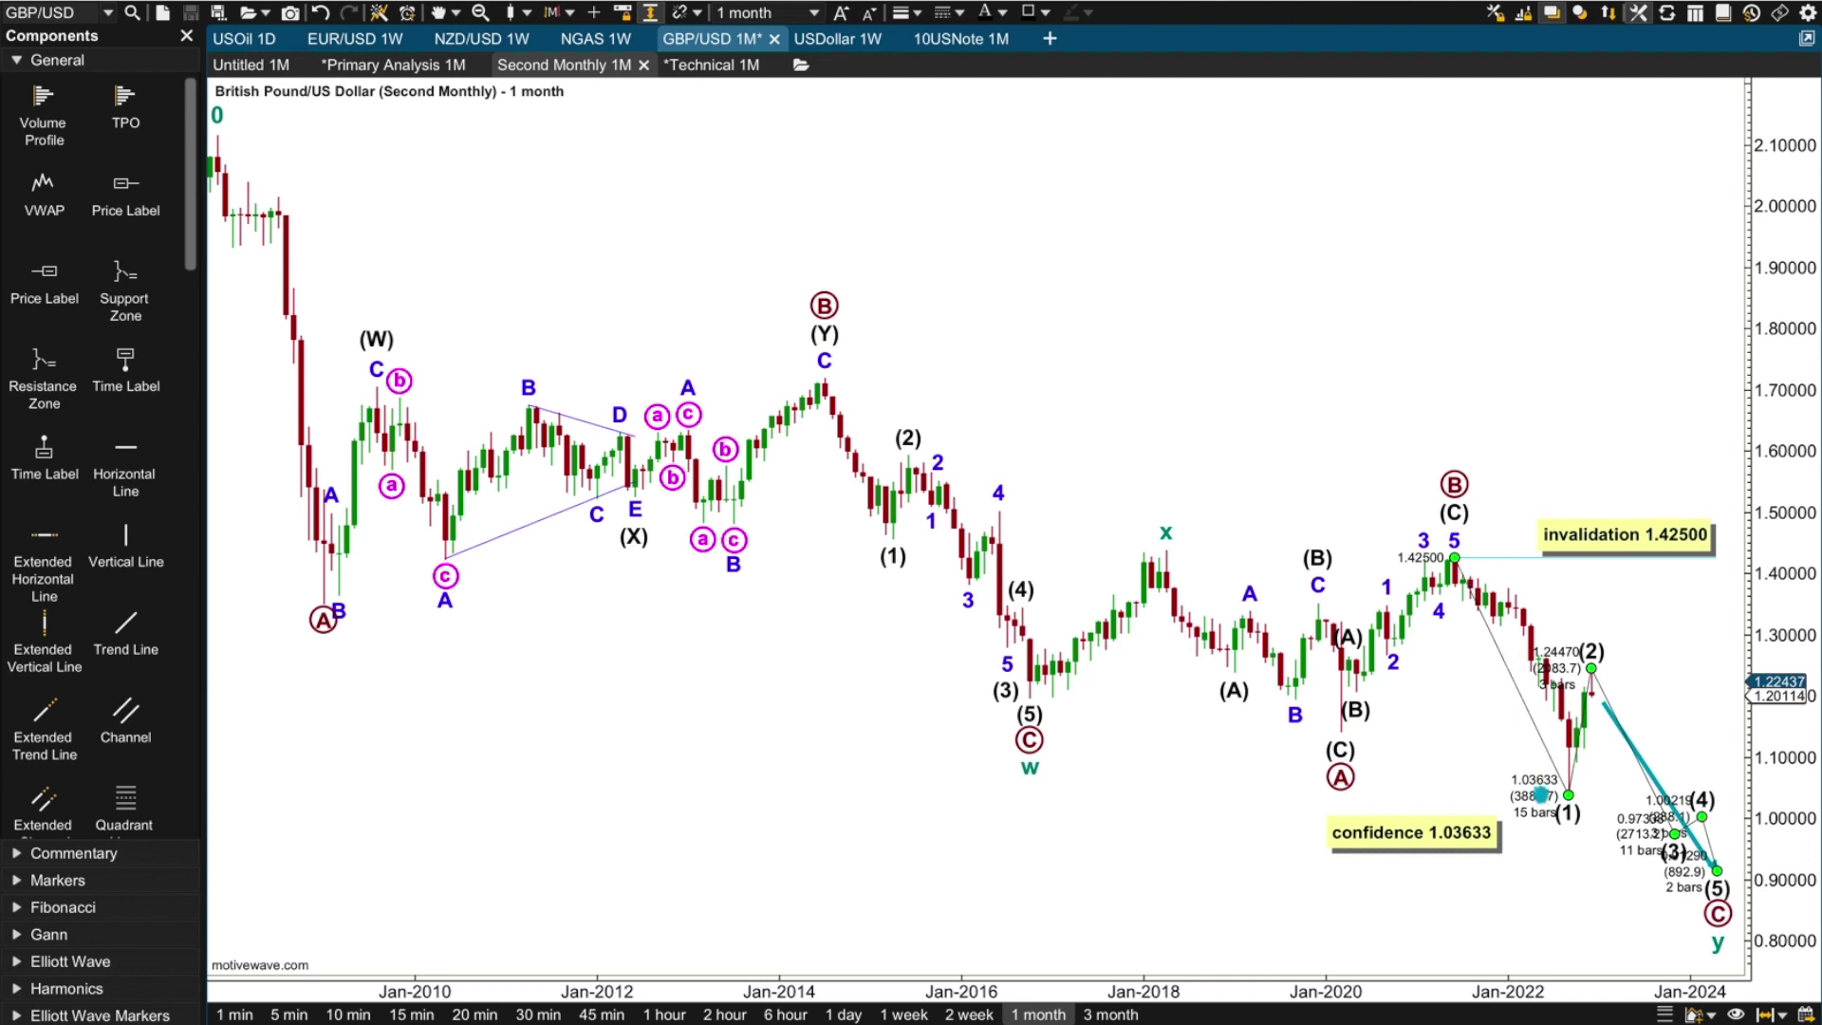
pyautogui.click(1545, 802)
pyautogui.click(1576, 653)
pyautogui.click(1651, 867)
pyautogui.click(1679, 775)
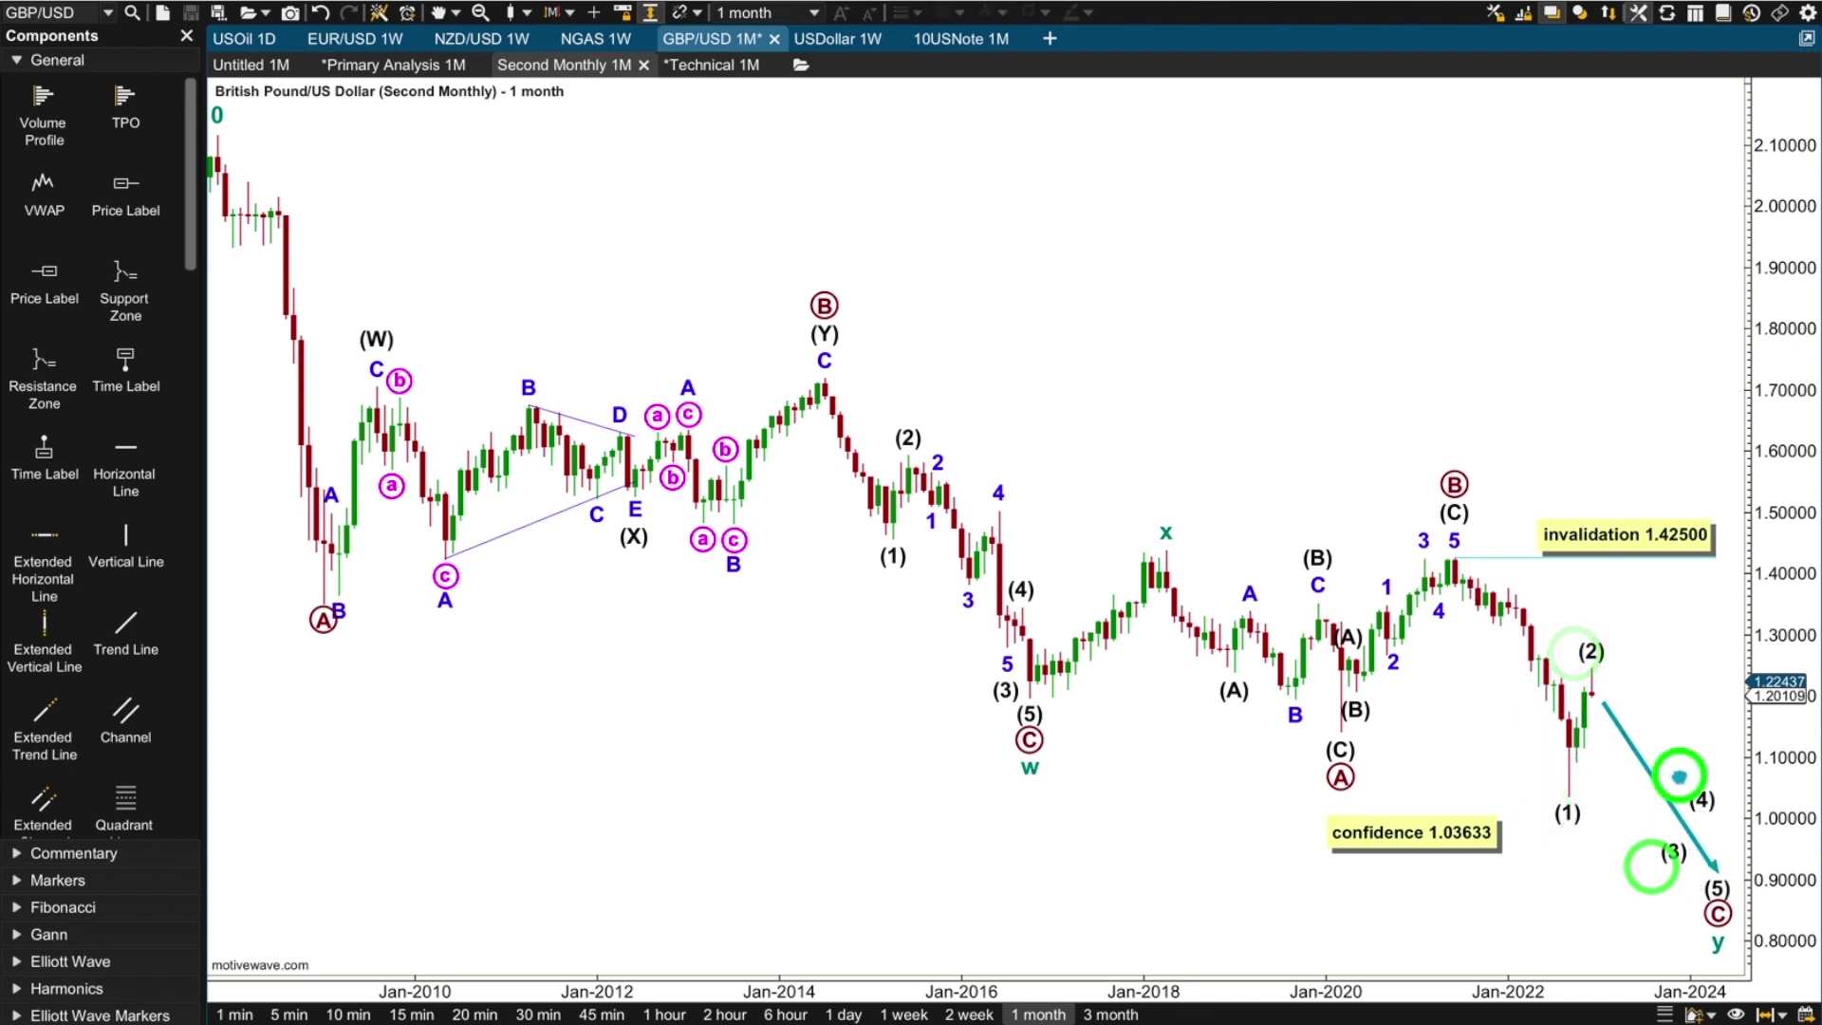
pyautogui.click(1726, 866)
pyautogui.click(1567, 660)
pyautogui.click(1452, 560)
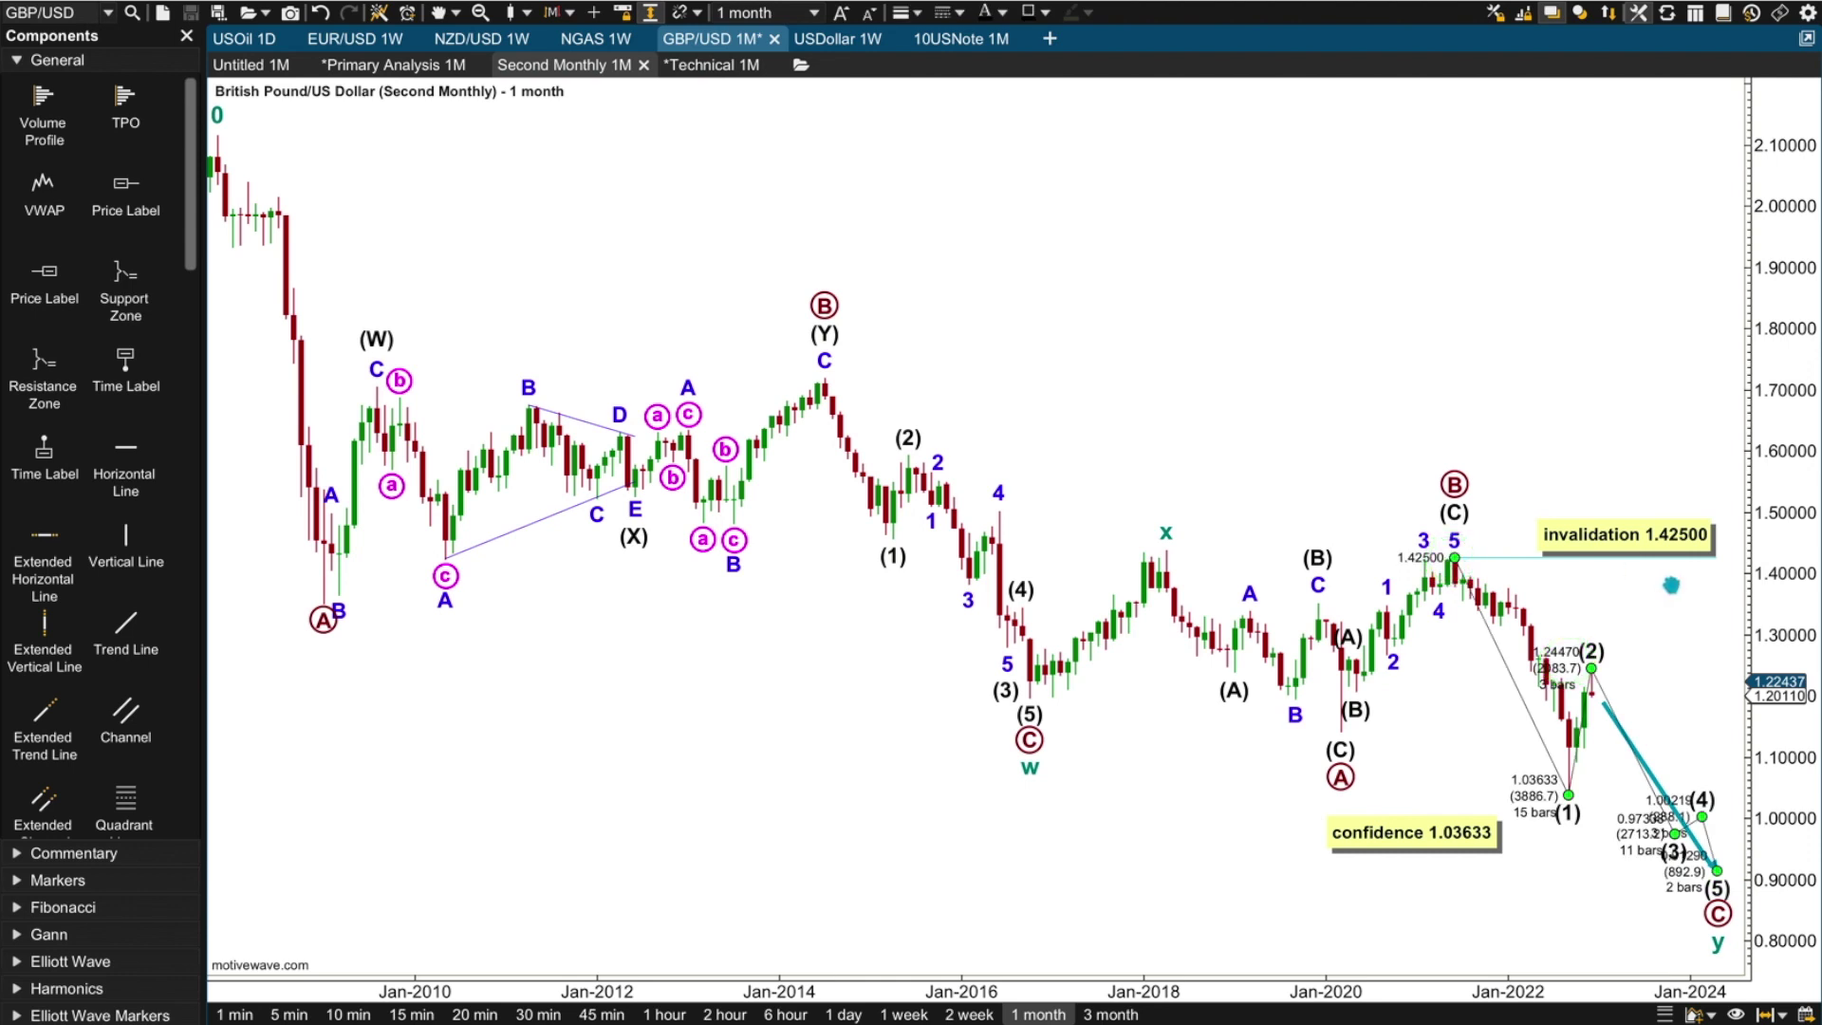
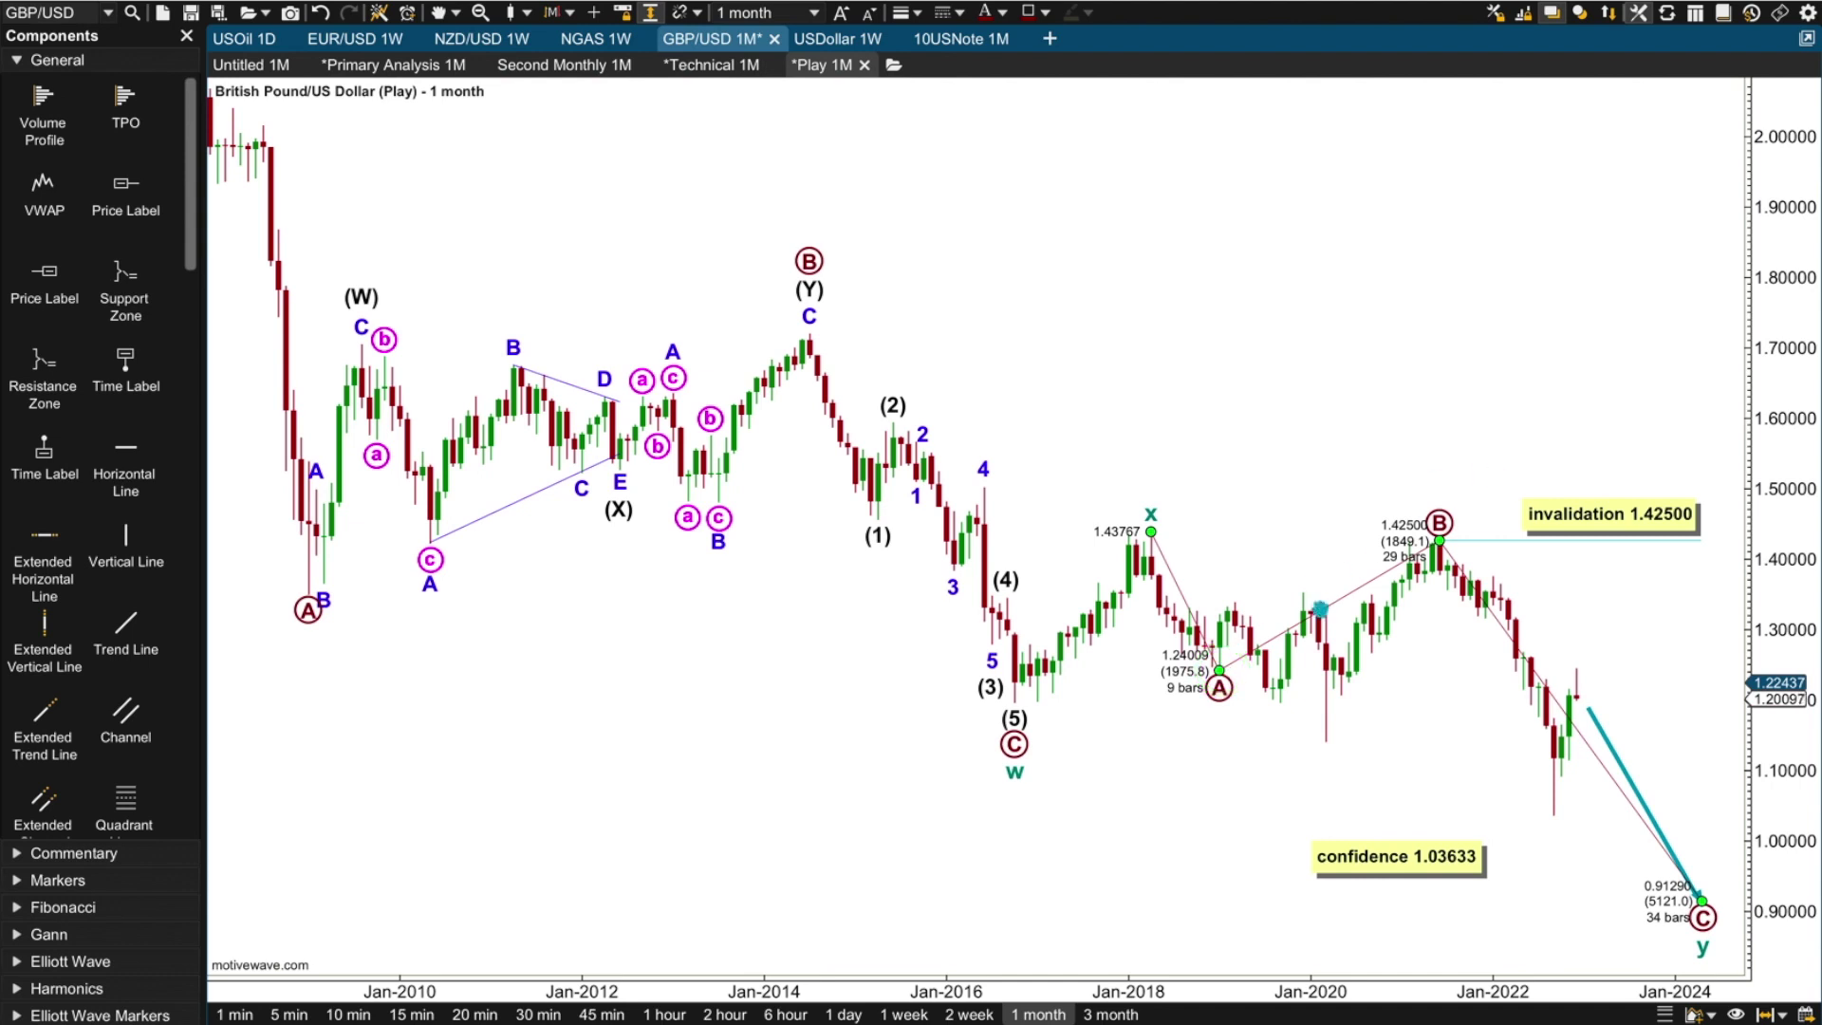
# On the Play chart, decompose the circled wave B within wave y into an (A)-(B)-(C) correction and check its end labels
pyautogui.rightClick(1322, 612)
pyautogui.moveTo(1395, 712)
pyautogui.click(1538, 783)
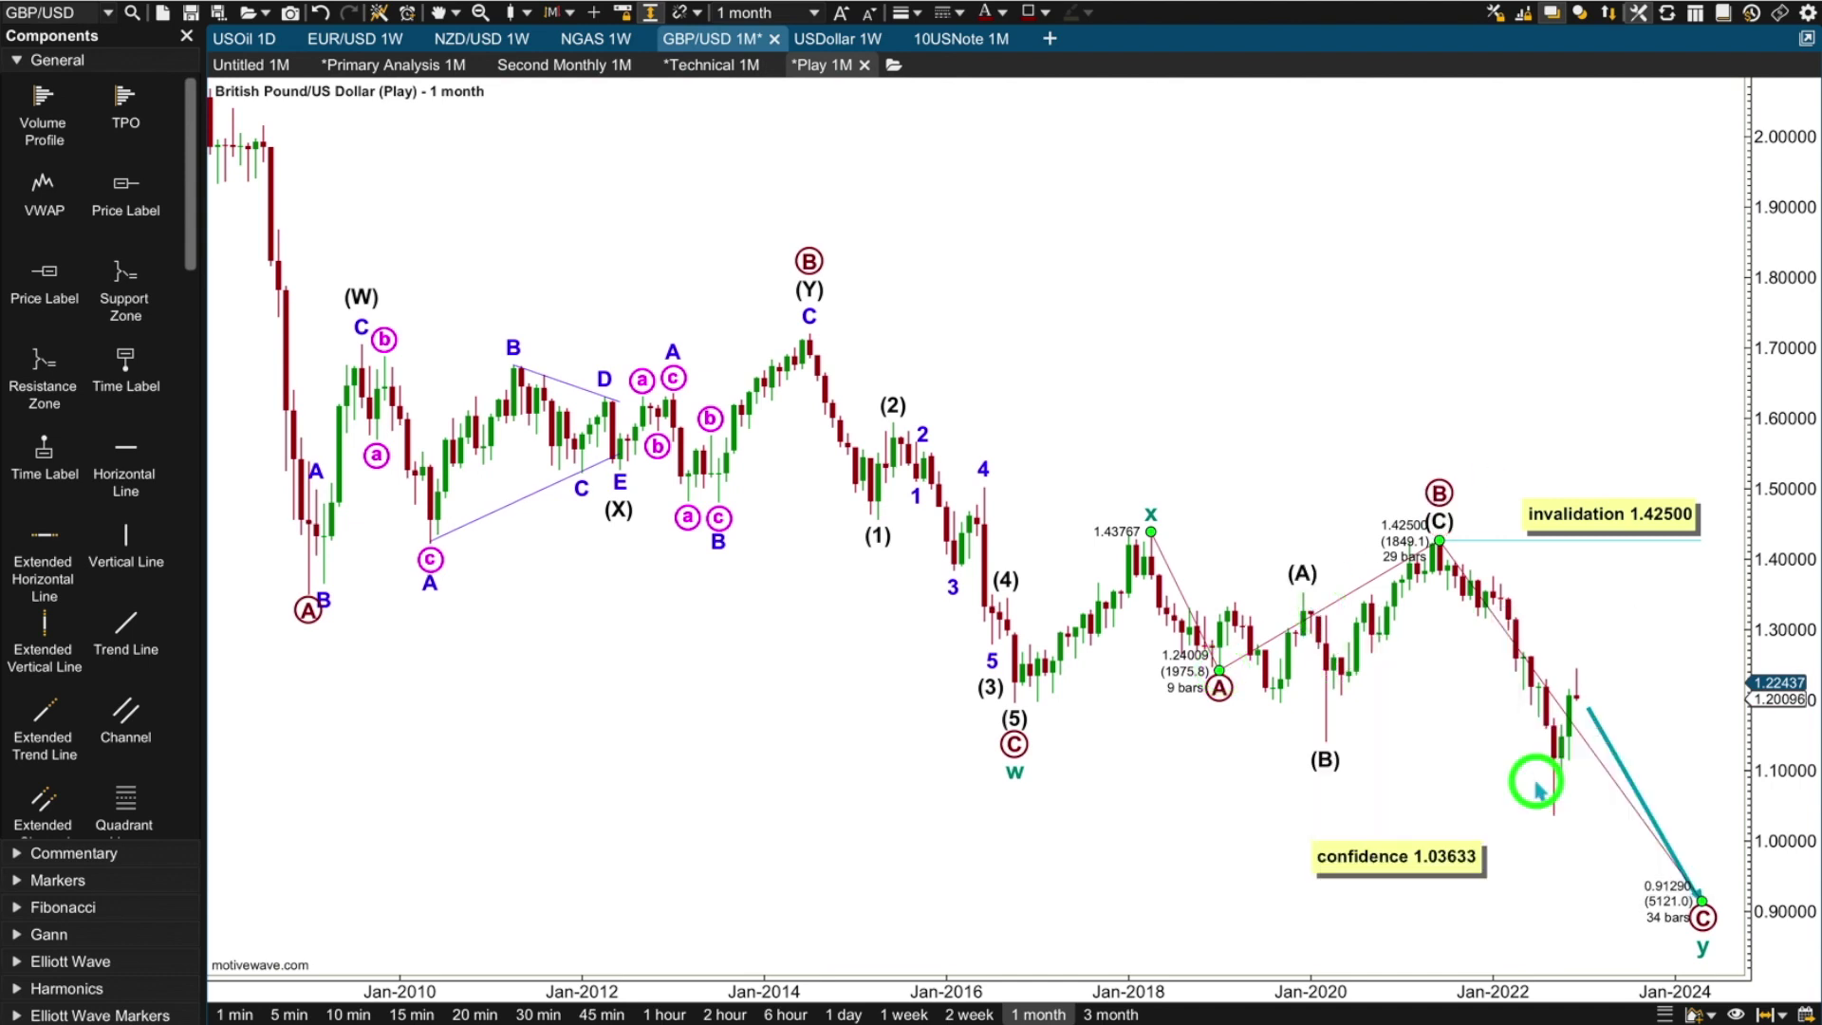
pyautogui.click(1438, 494)
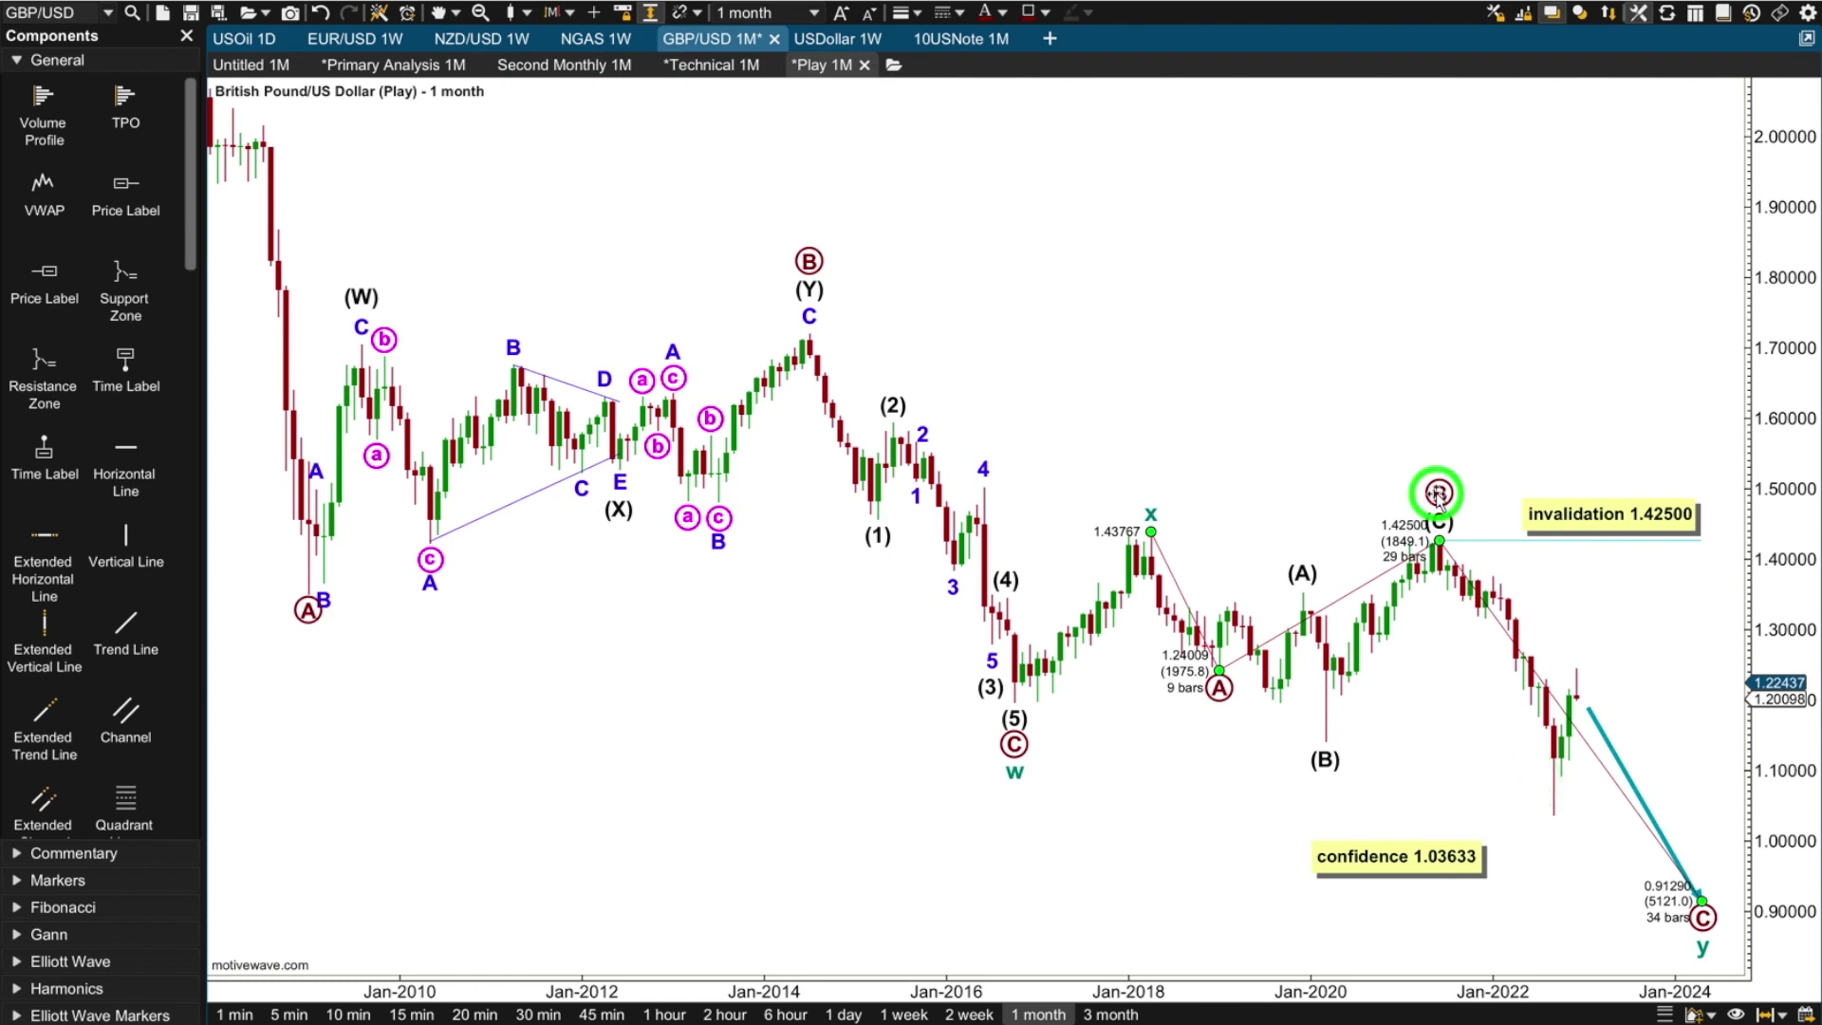
pyautogui.click(1444, 519)
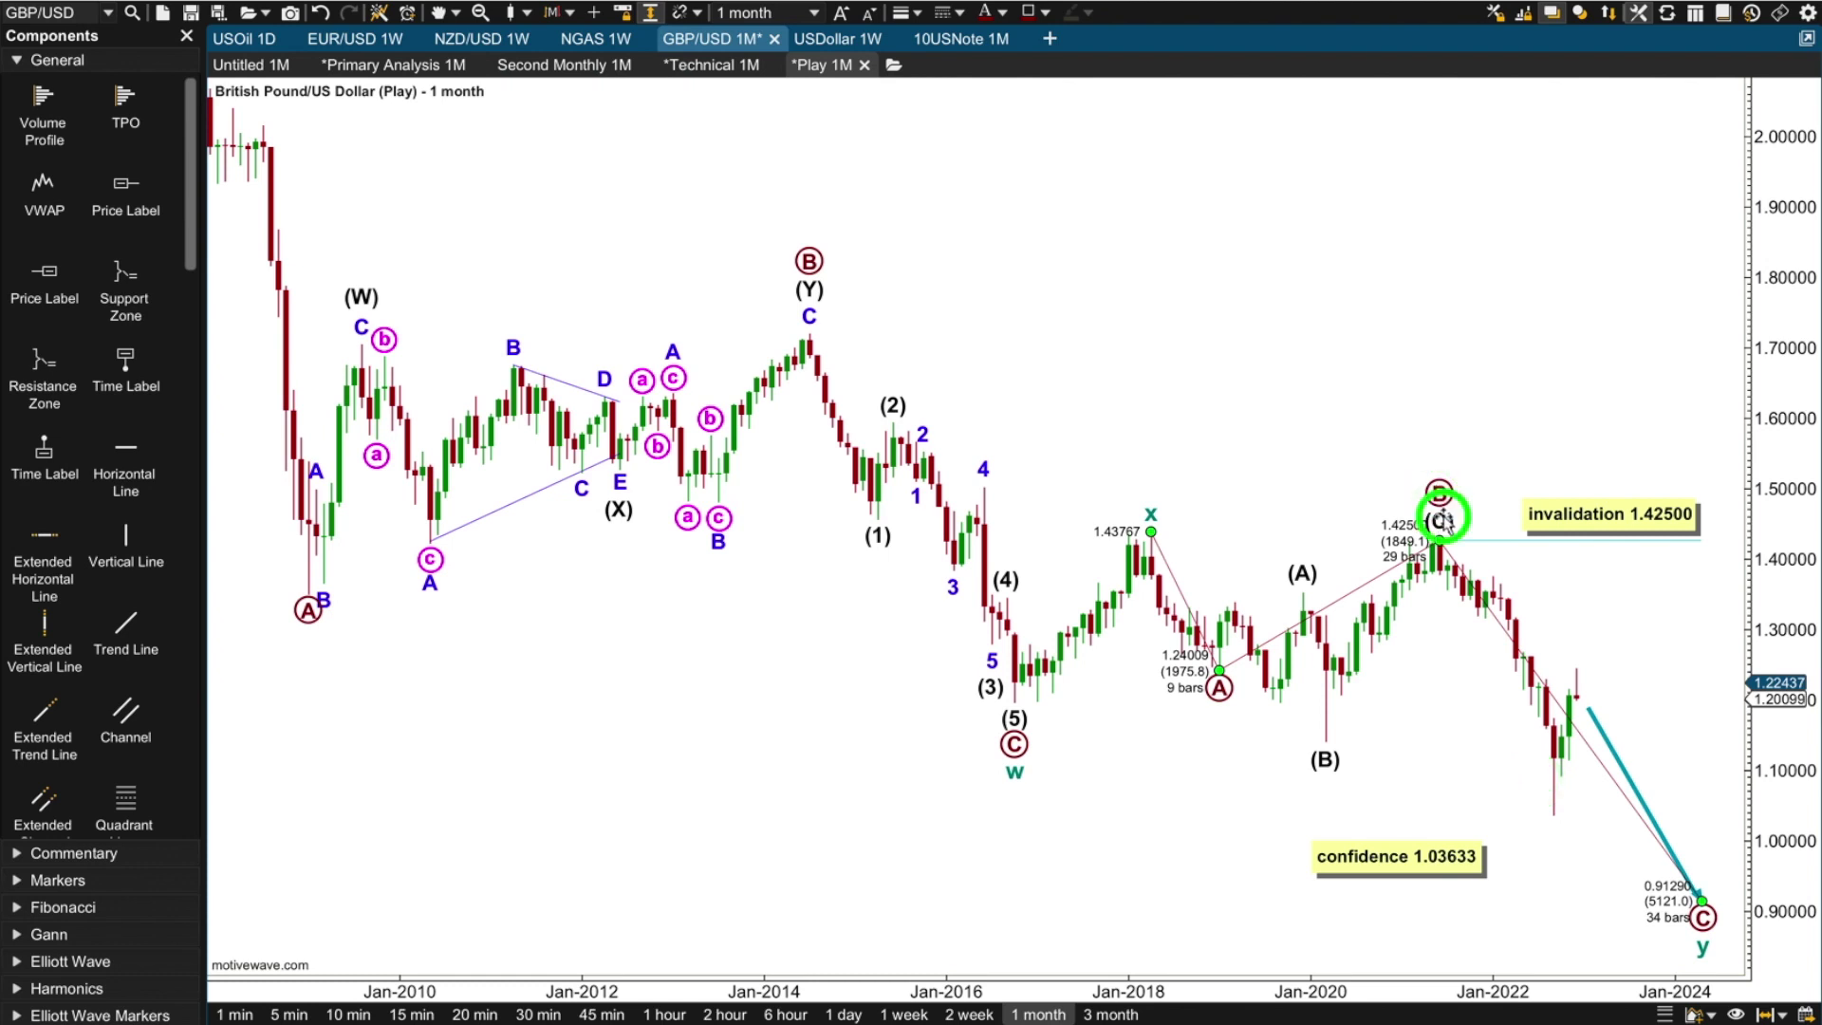
# Decompose wave (C) of circled B into a 1–5 impulse count
pyautogui.rightClick(1359, 676)
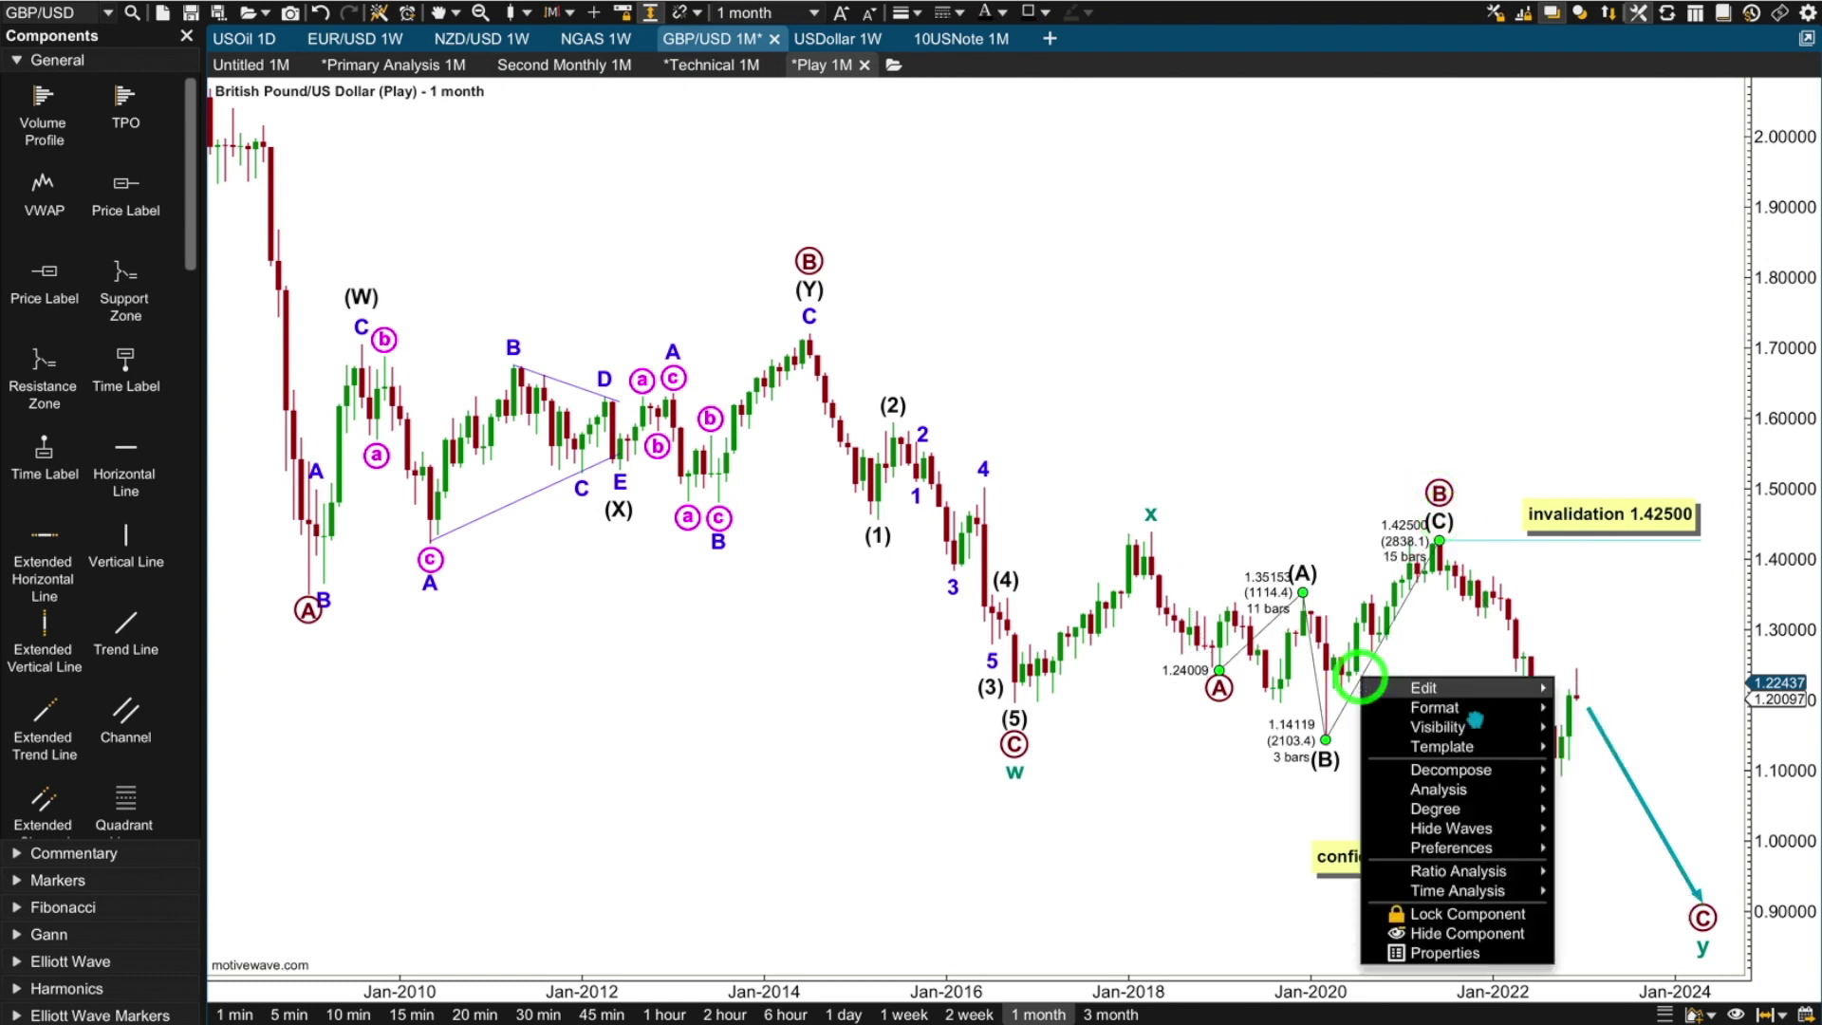
pyautogui.moveTo(1485, 773)
pyautogui.click(1587, 812)
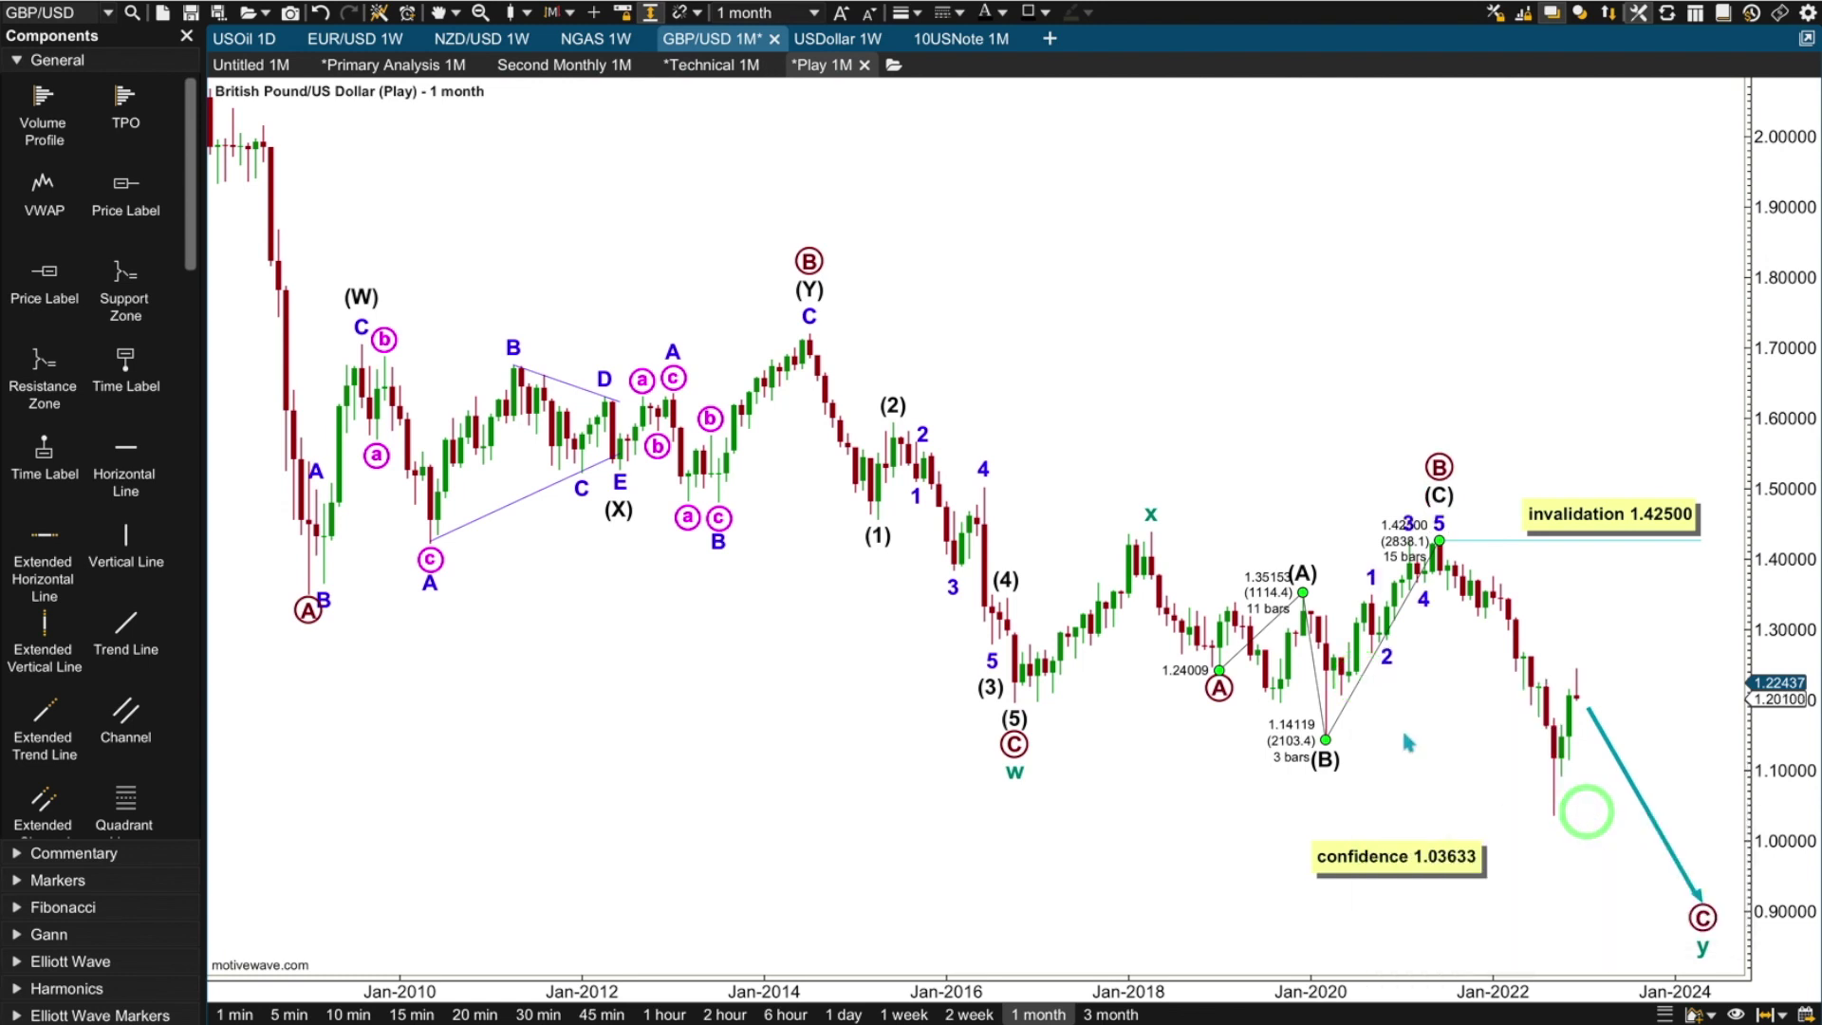
pyautogui.click(1322, 450)
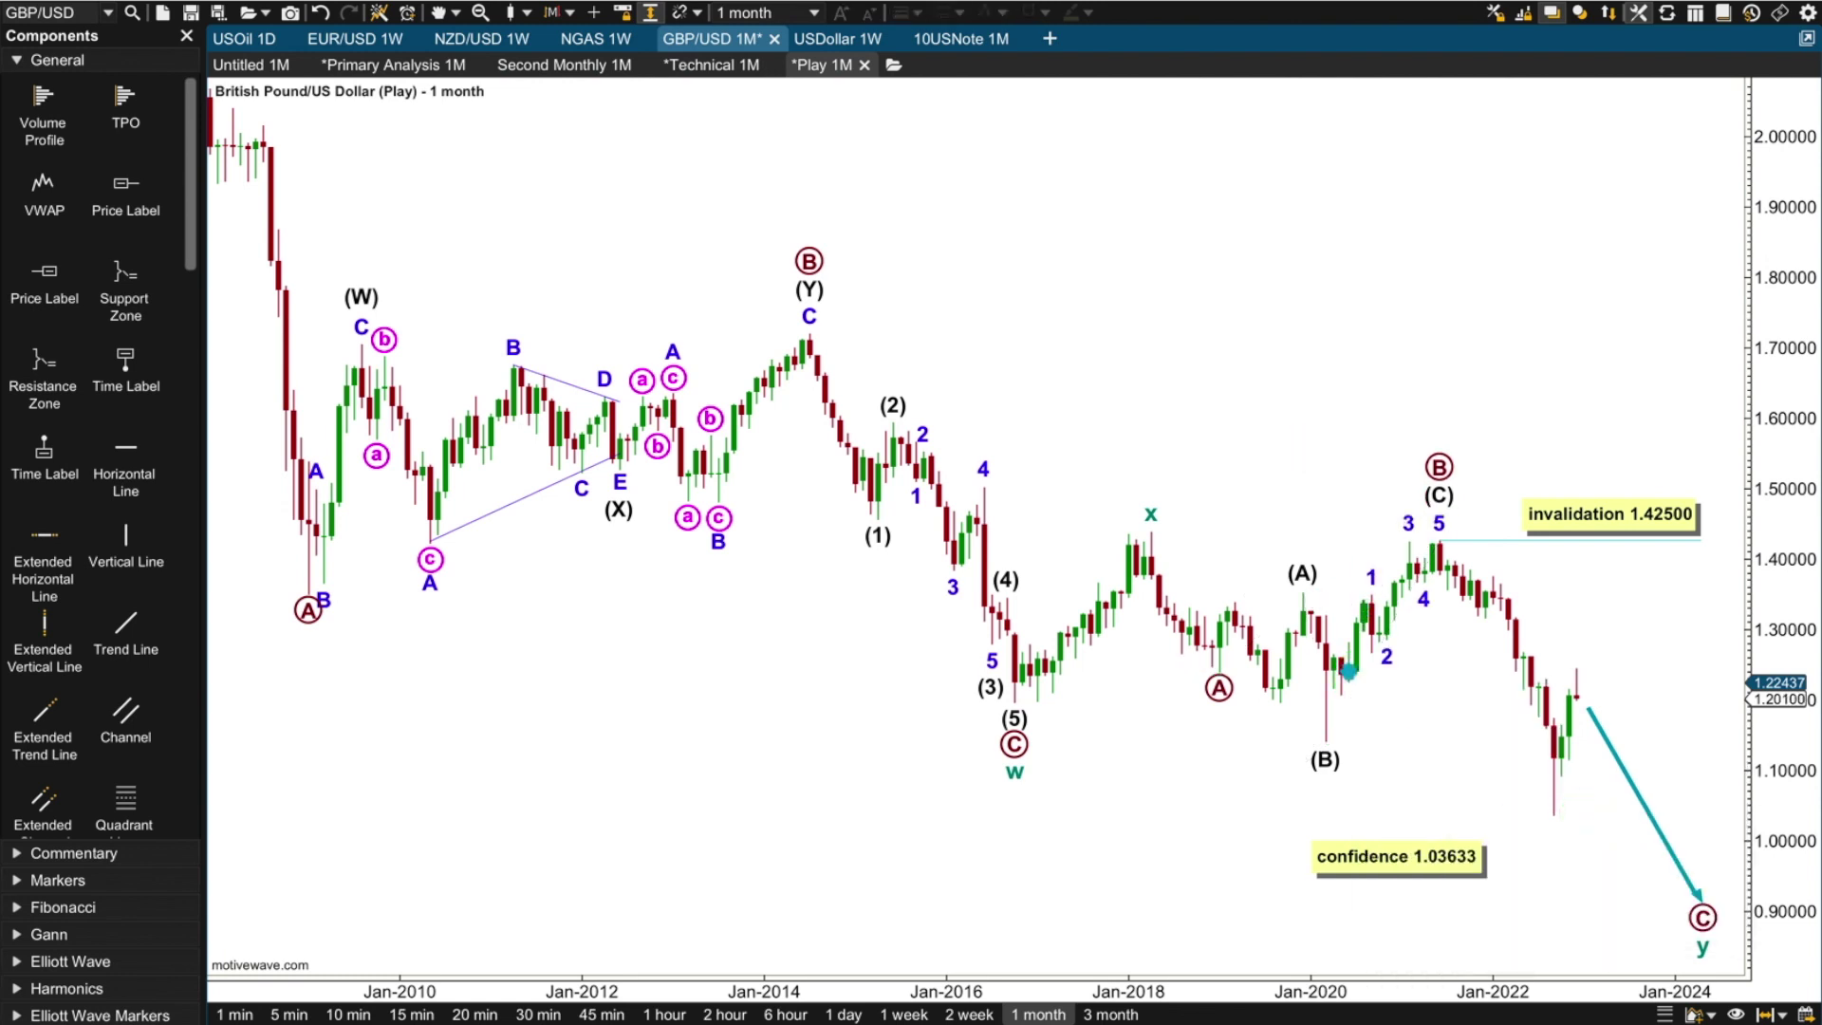
# Move the wave 2 point of the 1–5 count inside wave (C) back to the earlier low beneath wave 1
pyautogui.click(1337, 689)
pyautogui.click(1371, 604)
pyautogui.click(1373, 588)
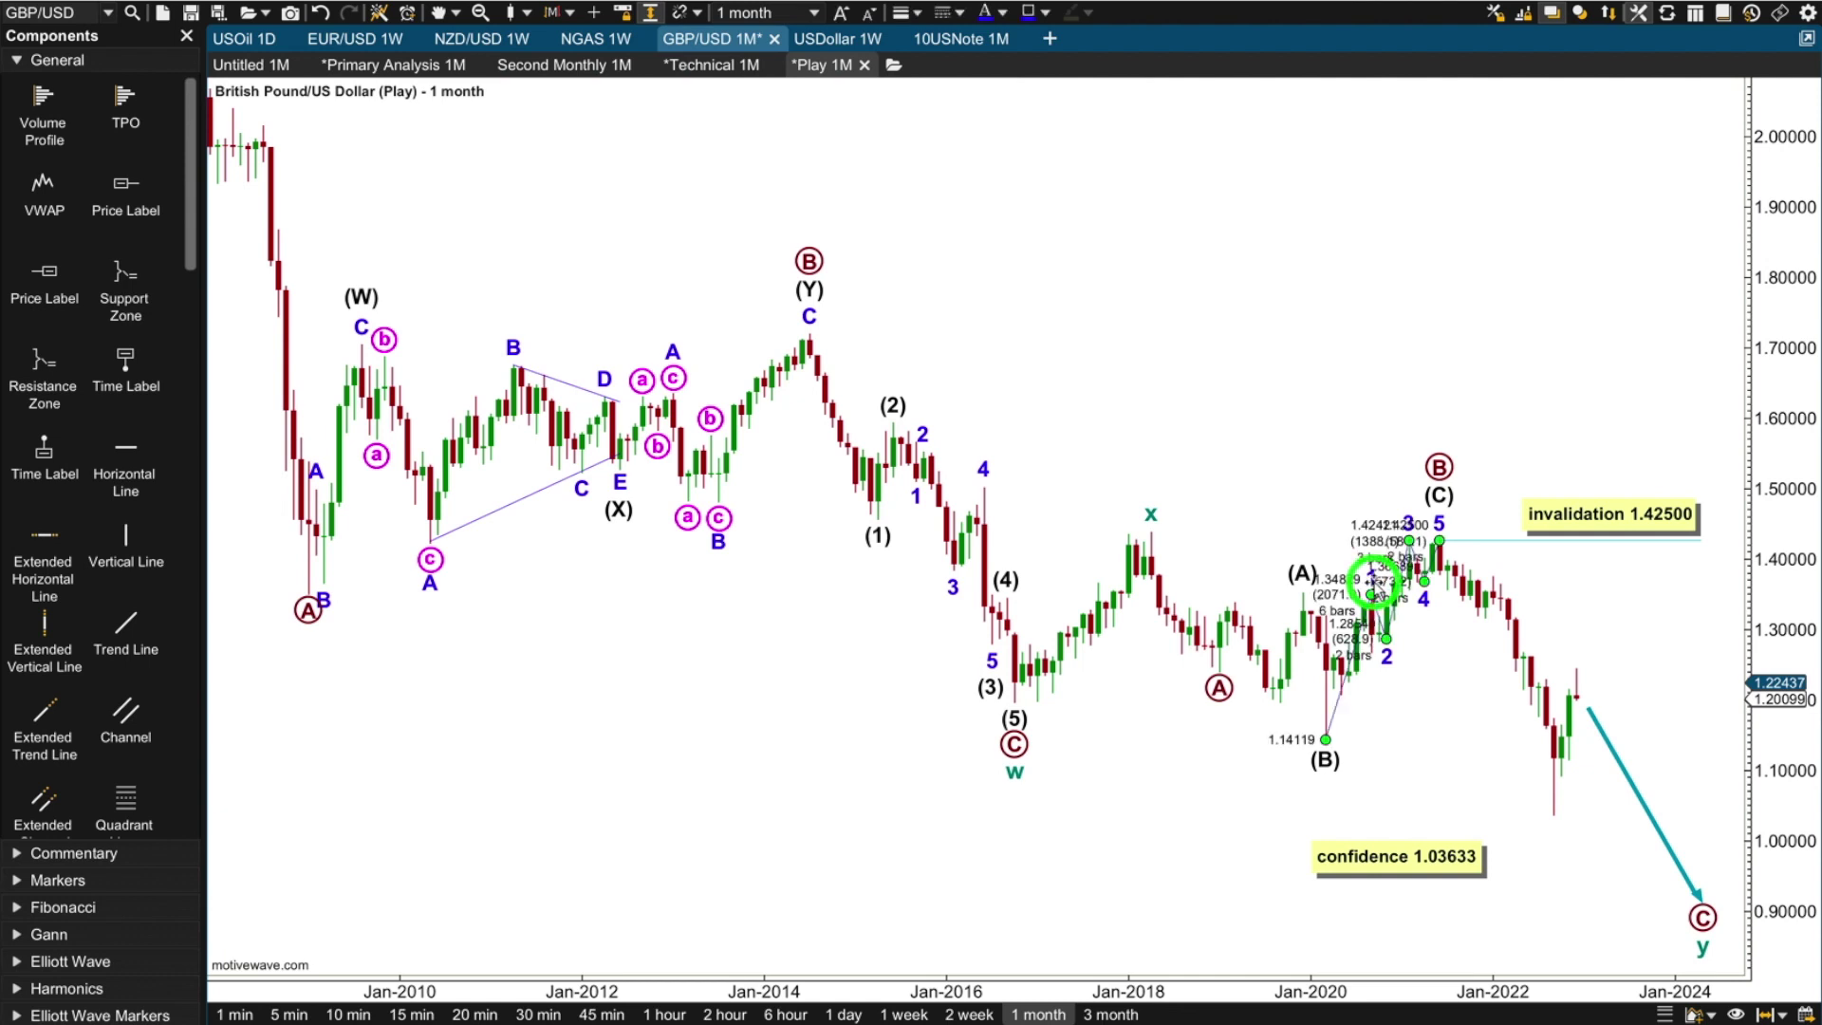
pyautogui.click(1355, 539)
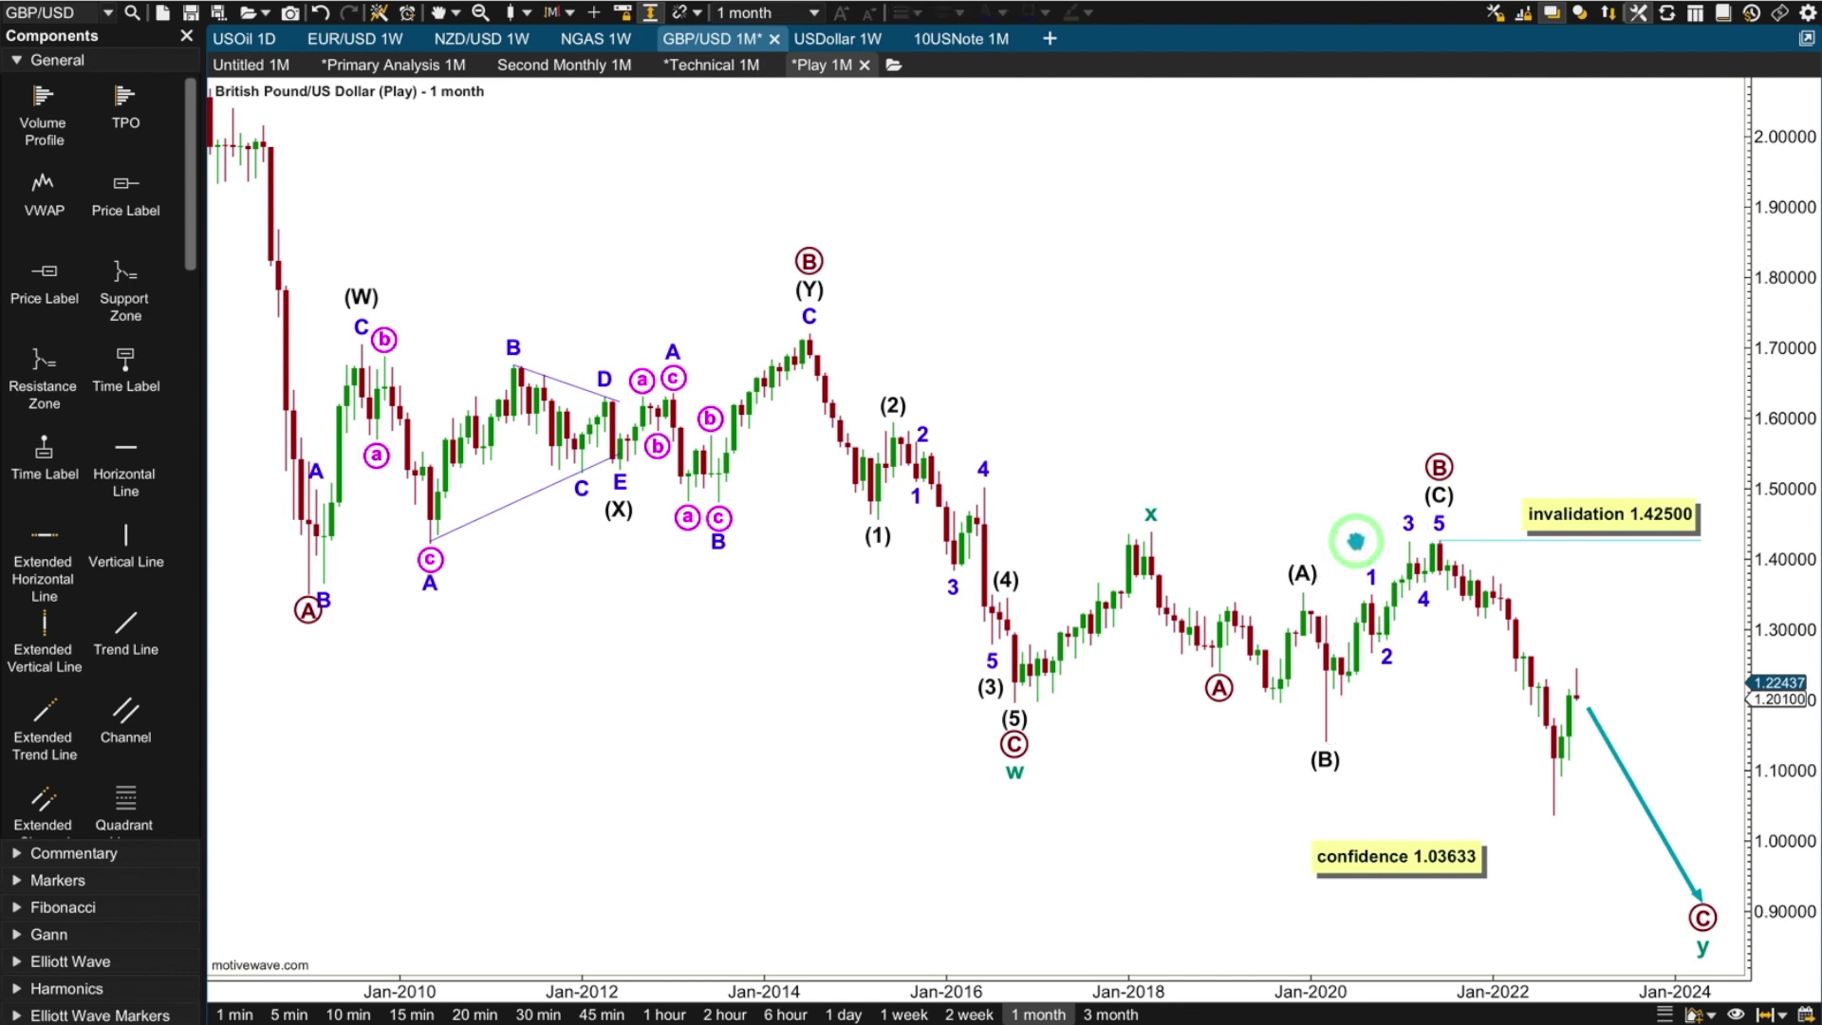
pyautogui.click(1373, 655)
pyautogui.click(1319, 469)
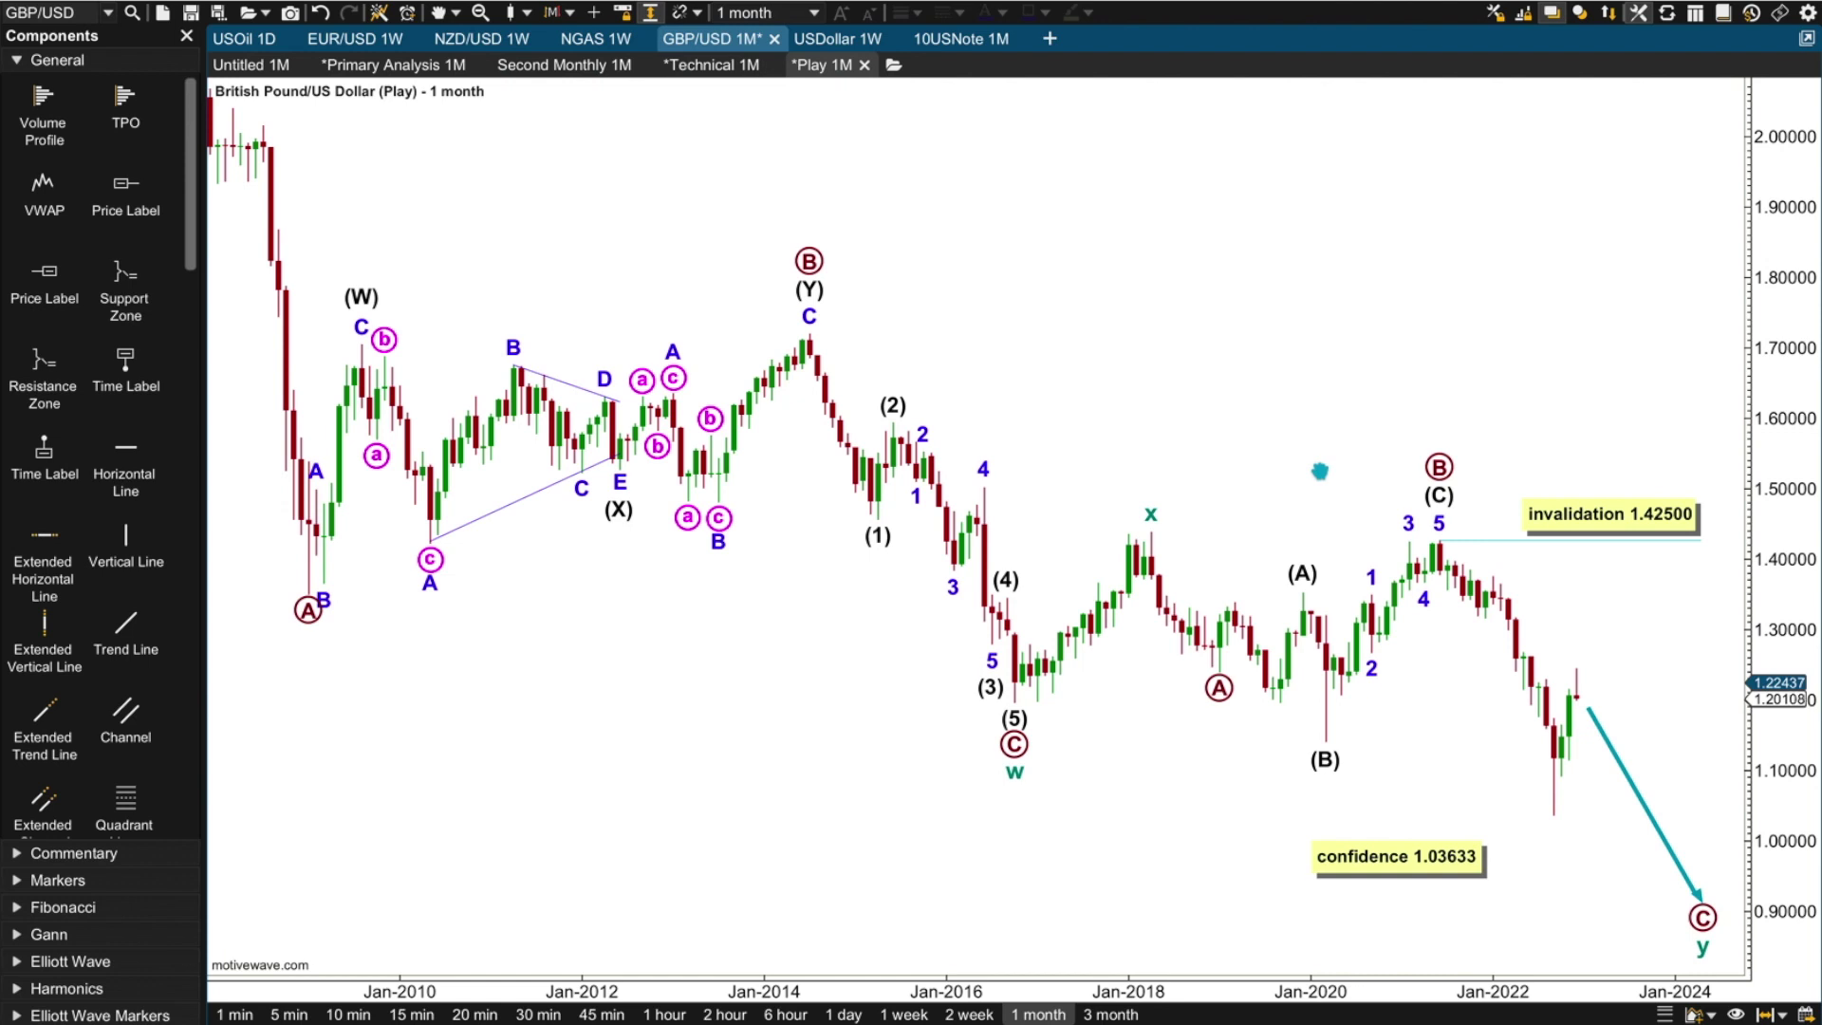
# Check wave (C) from the (B) low to the circled B high and inspect the circled C target of wave y
pyautogui.click(1439, 512)
pyautogui.click(1335, 739)
pyautogui.click(1433, 549)
pyautogui.click(1702, 919)
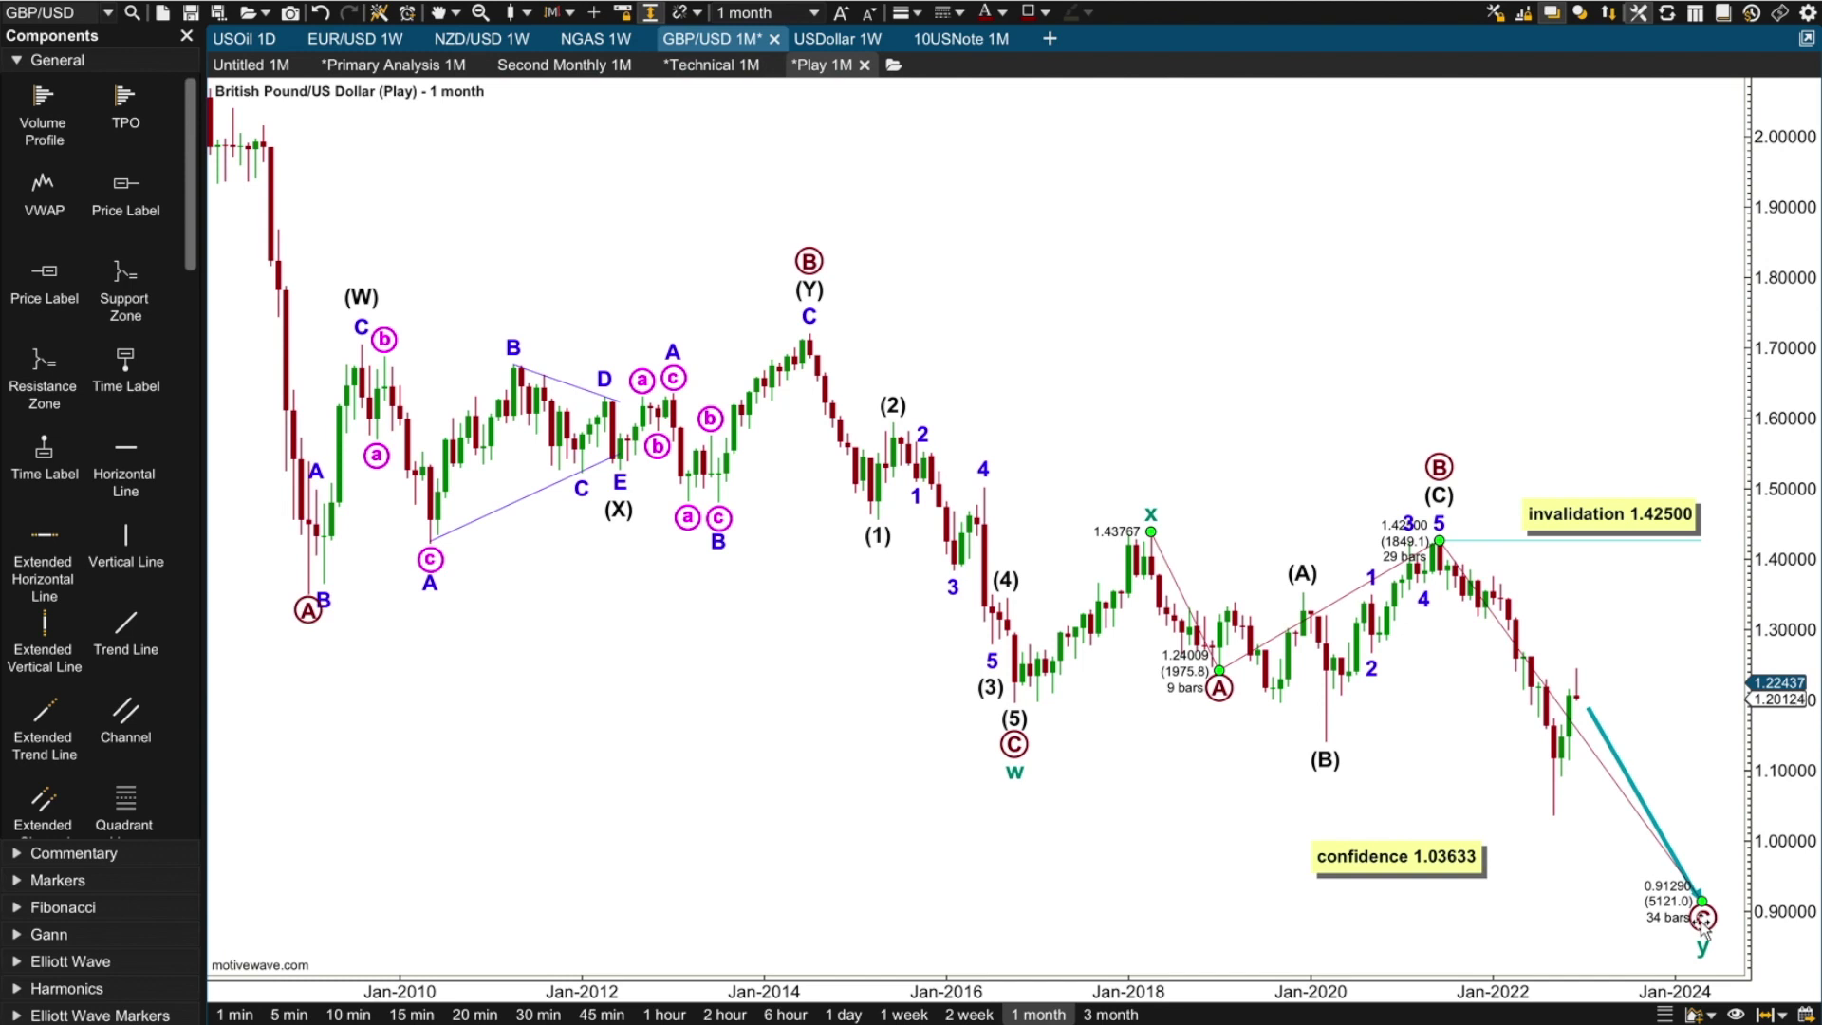
pyautogui.click(1631, 935)
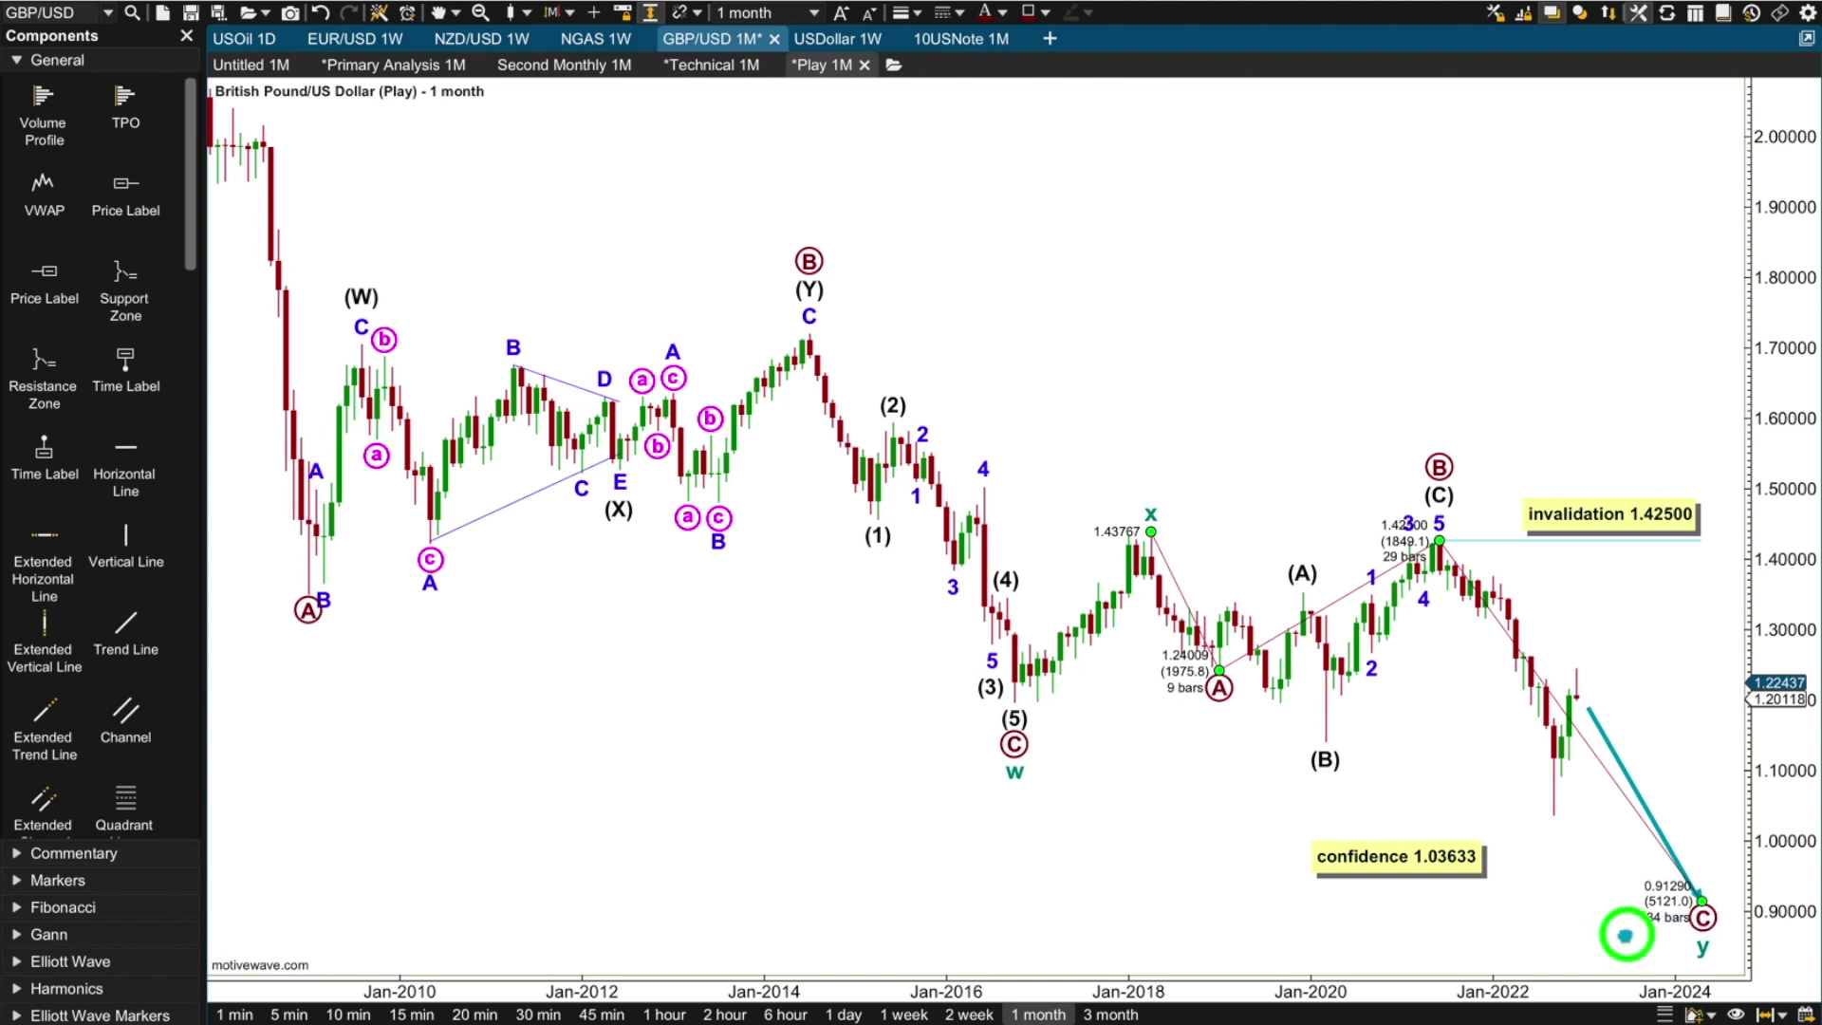
# Bring the starting 0 high into view and compare waves w, x and y of the whole decline
pyautogui.click(265, 132)
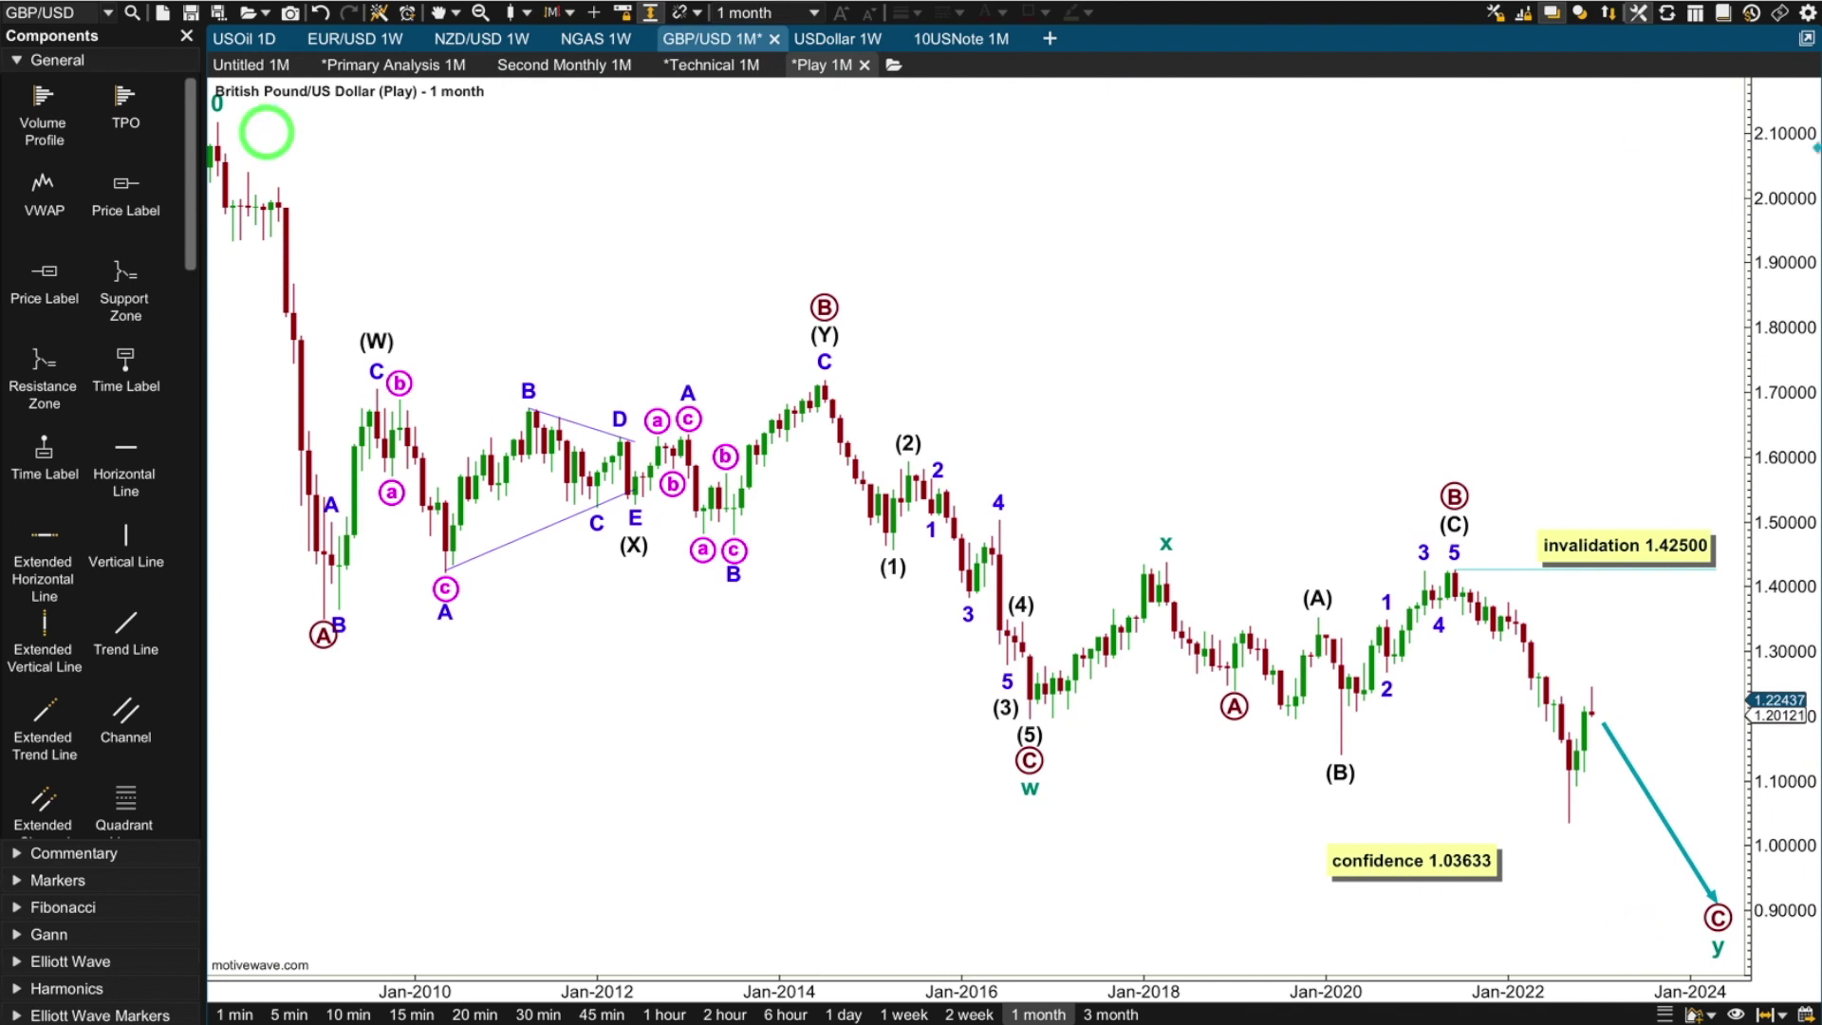
pyautogui.click(1745, 92)
pyautogui.moveTo(1744, 92); pyautogui.dragTo(1744, 106)
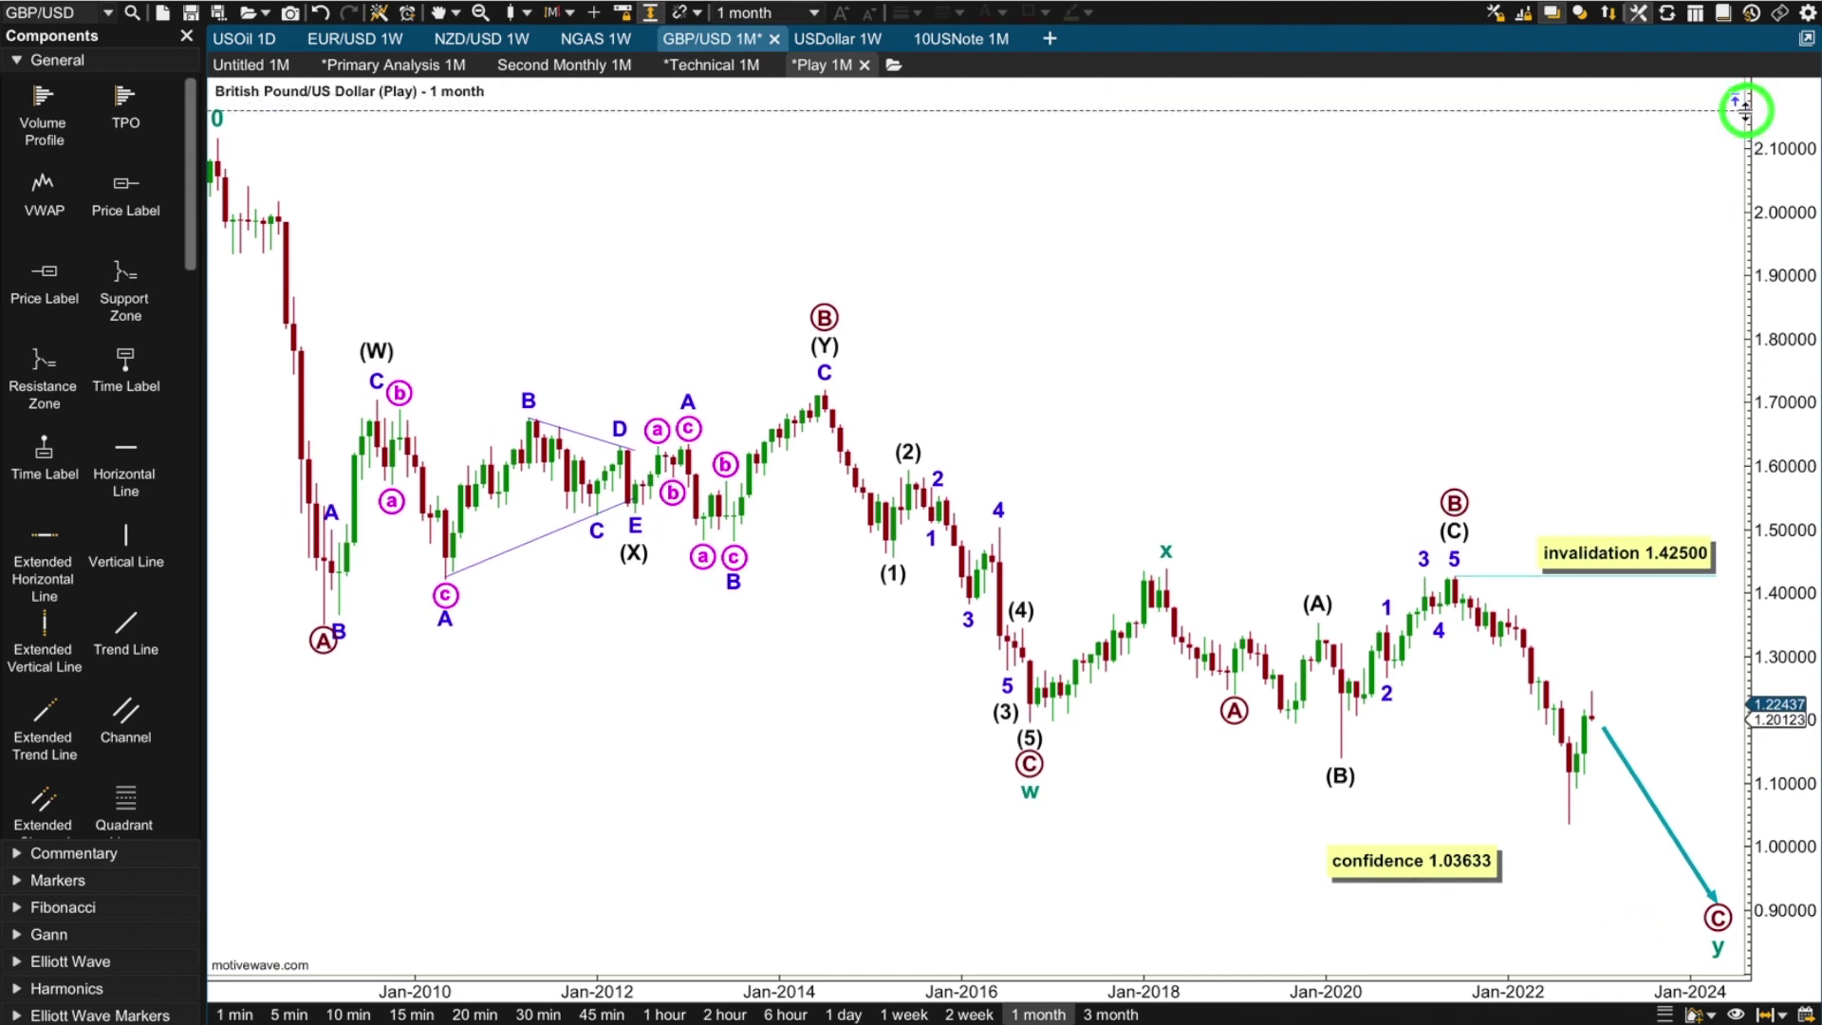
pyautogui.click(1004, 834)
pyautogui.click(1141, 526)
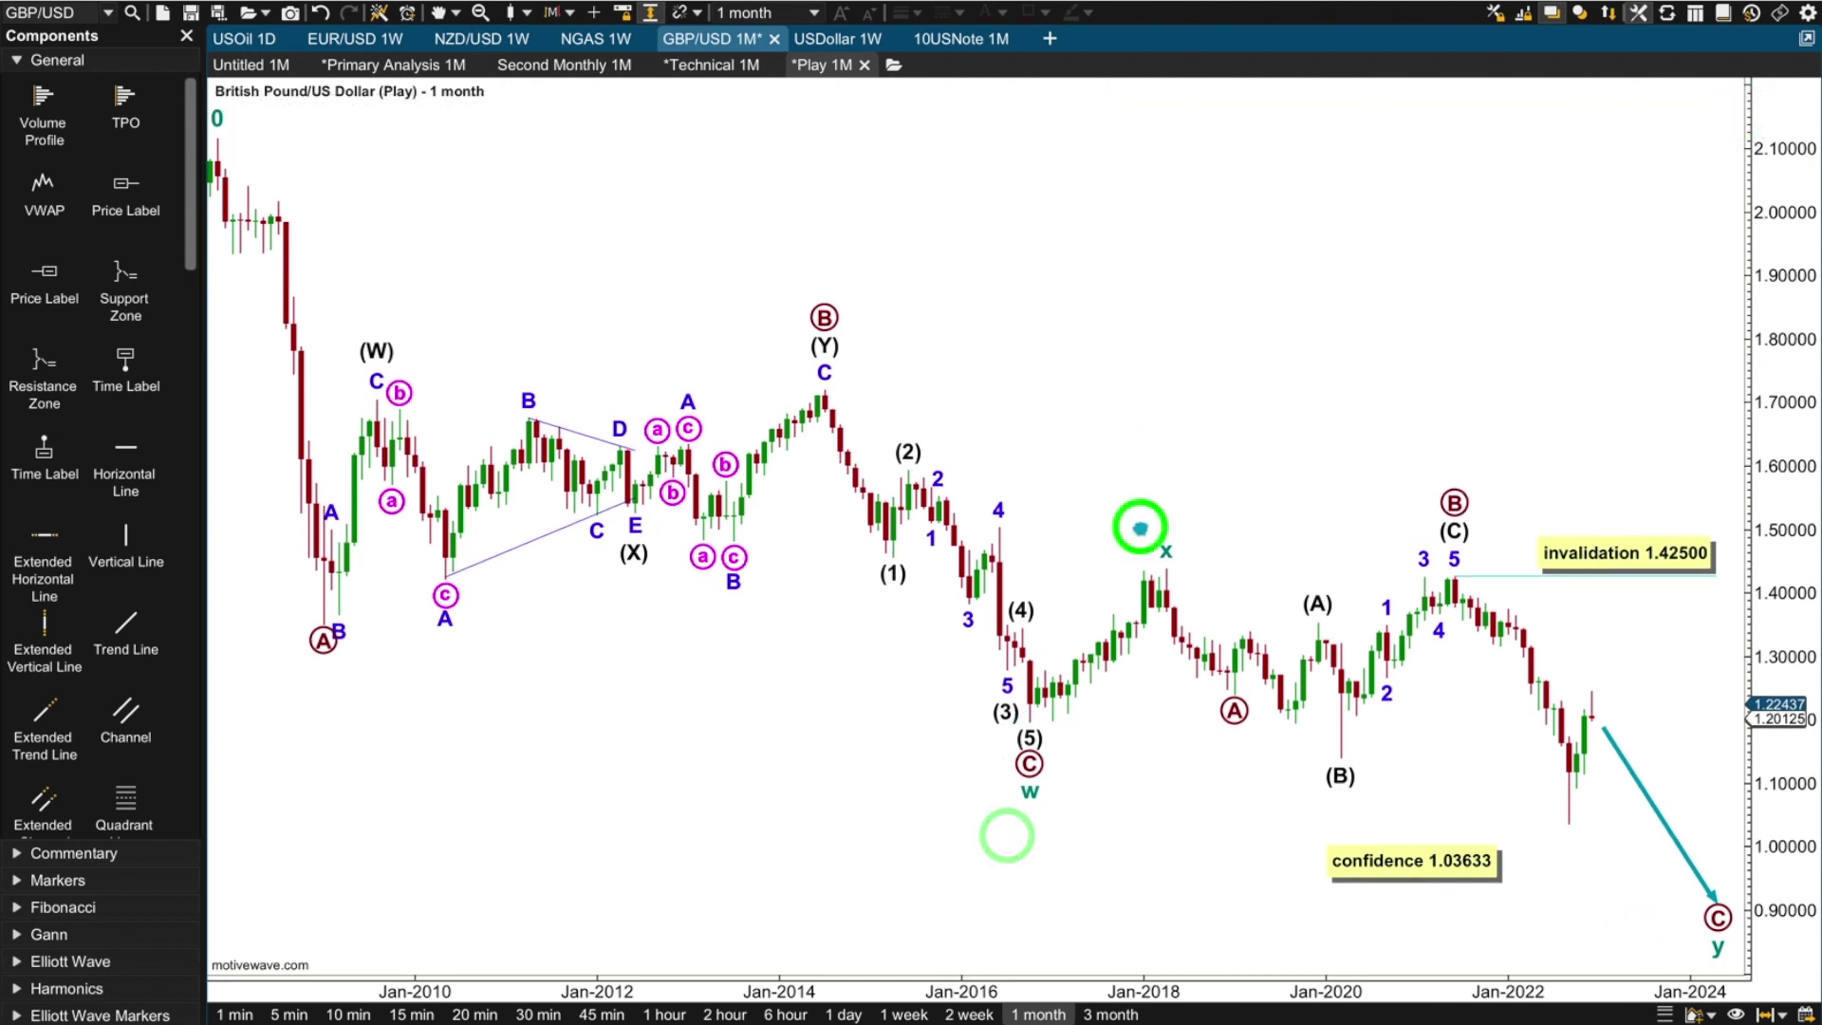
pyautogui.click(1672, 939)
pyautogui.click(1023, 833)
pyautogui.click(1134, 560)
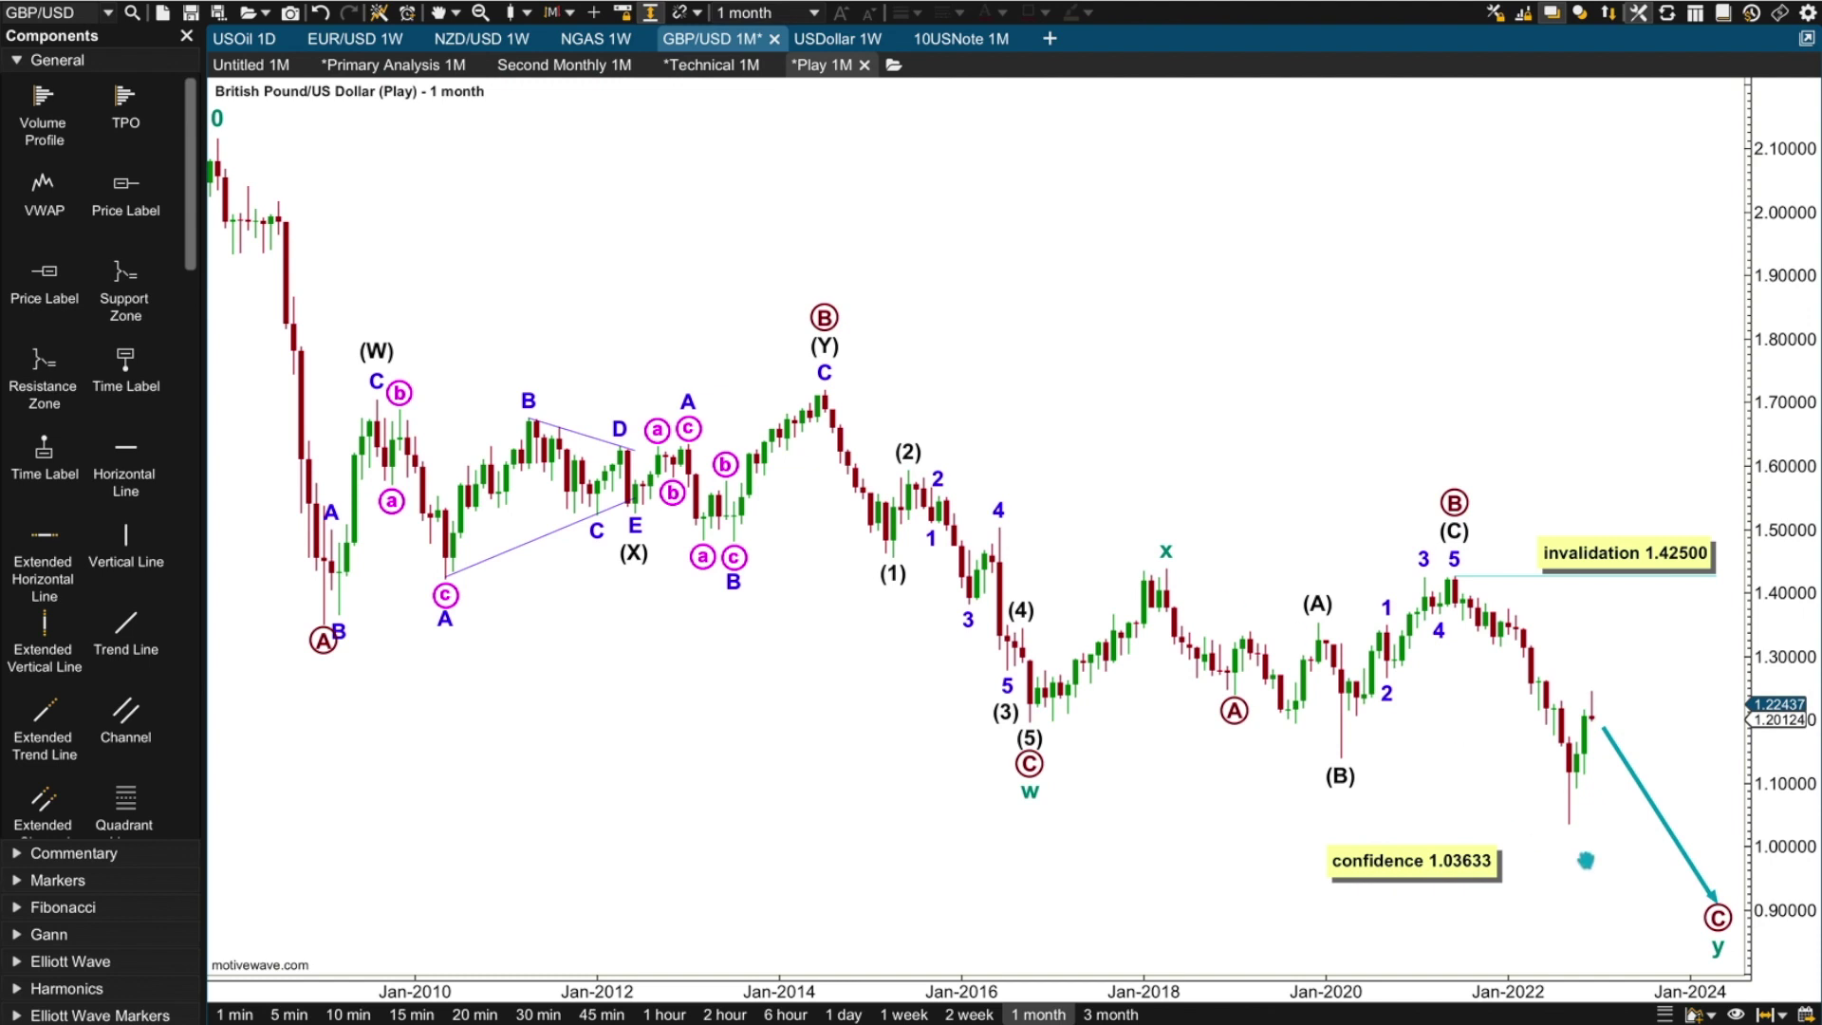
pyautogui.click(1686, 919)
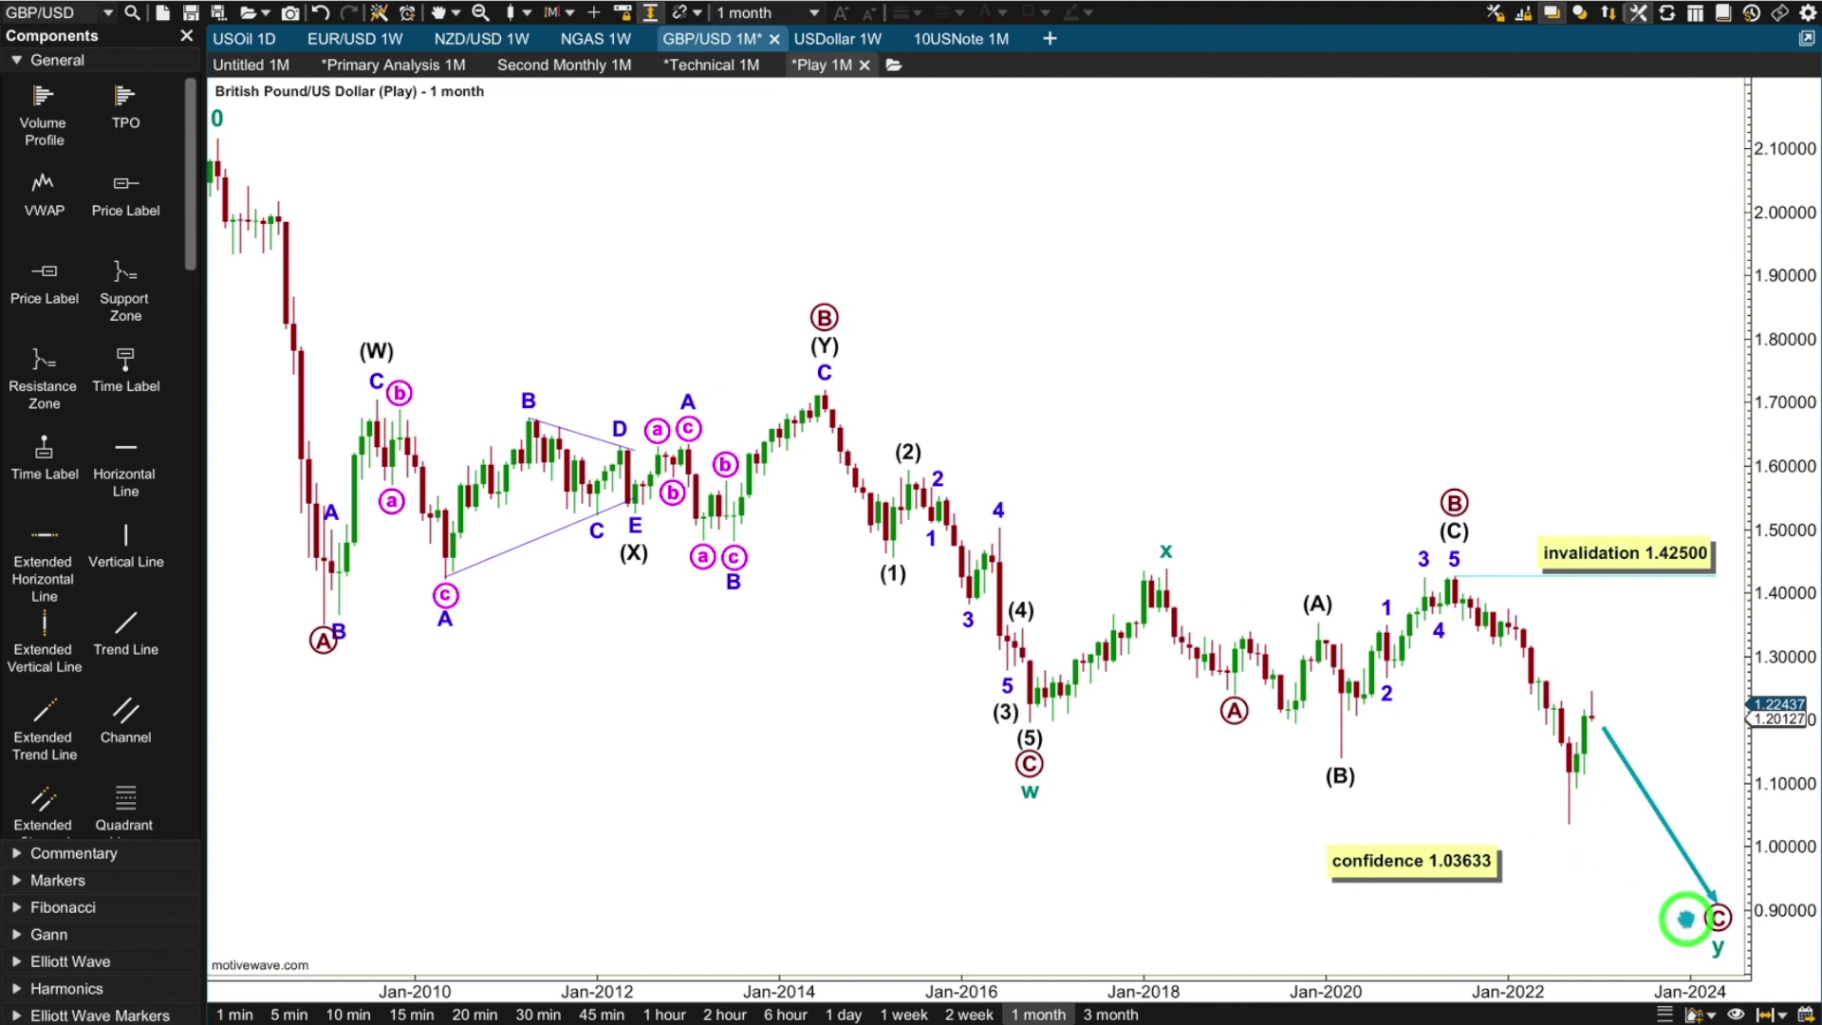
# Trace wave y through circled A, circled B and the projected circled C target
pyautogui.click(1219, 747)
pyautogui.click(1416, 505)
pyautogui.click(1685, 914)
pyautogui.click(1455, 502)
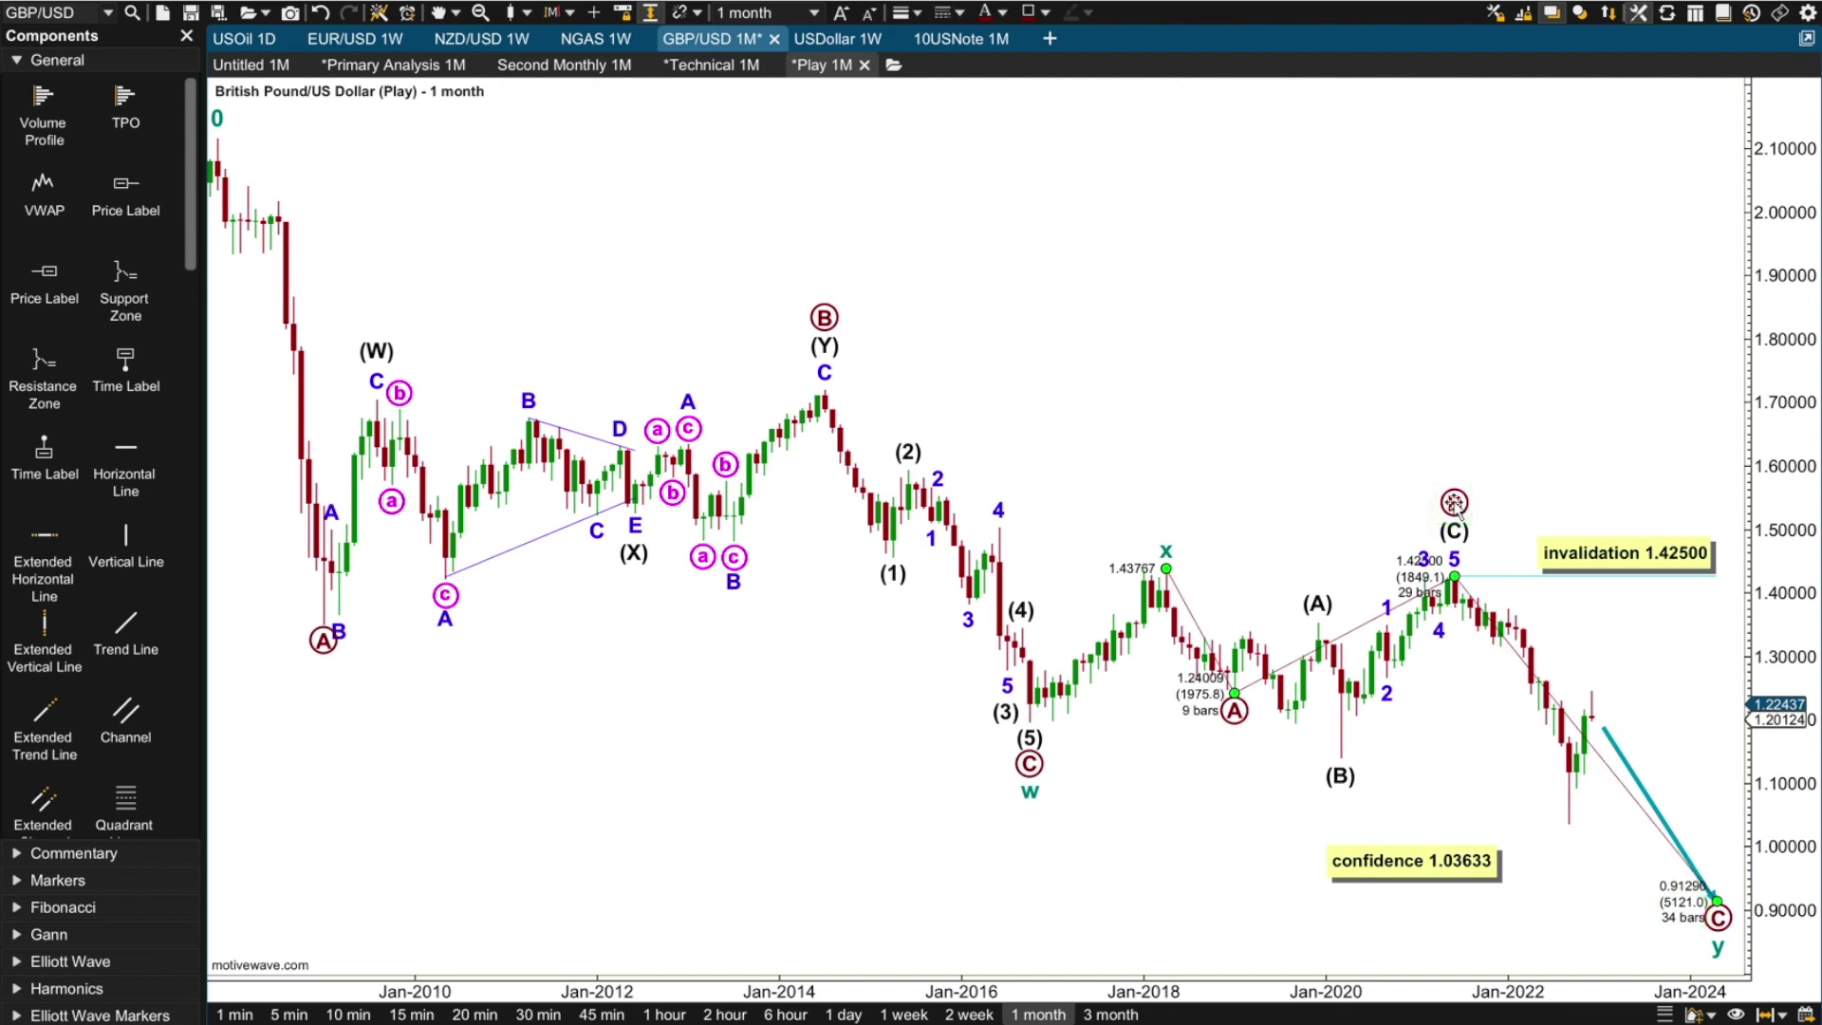
pyautogui.click(1670, 922)
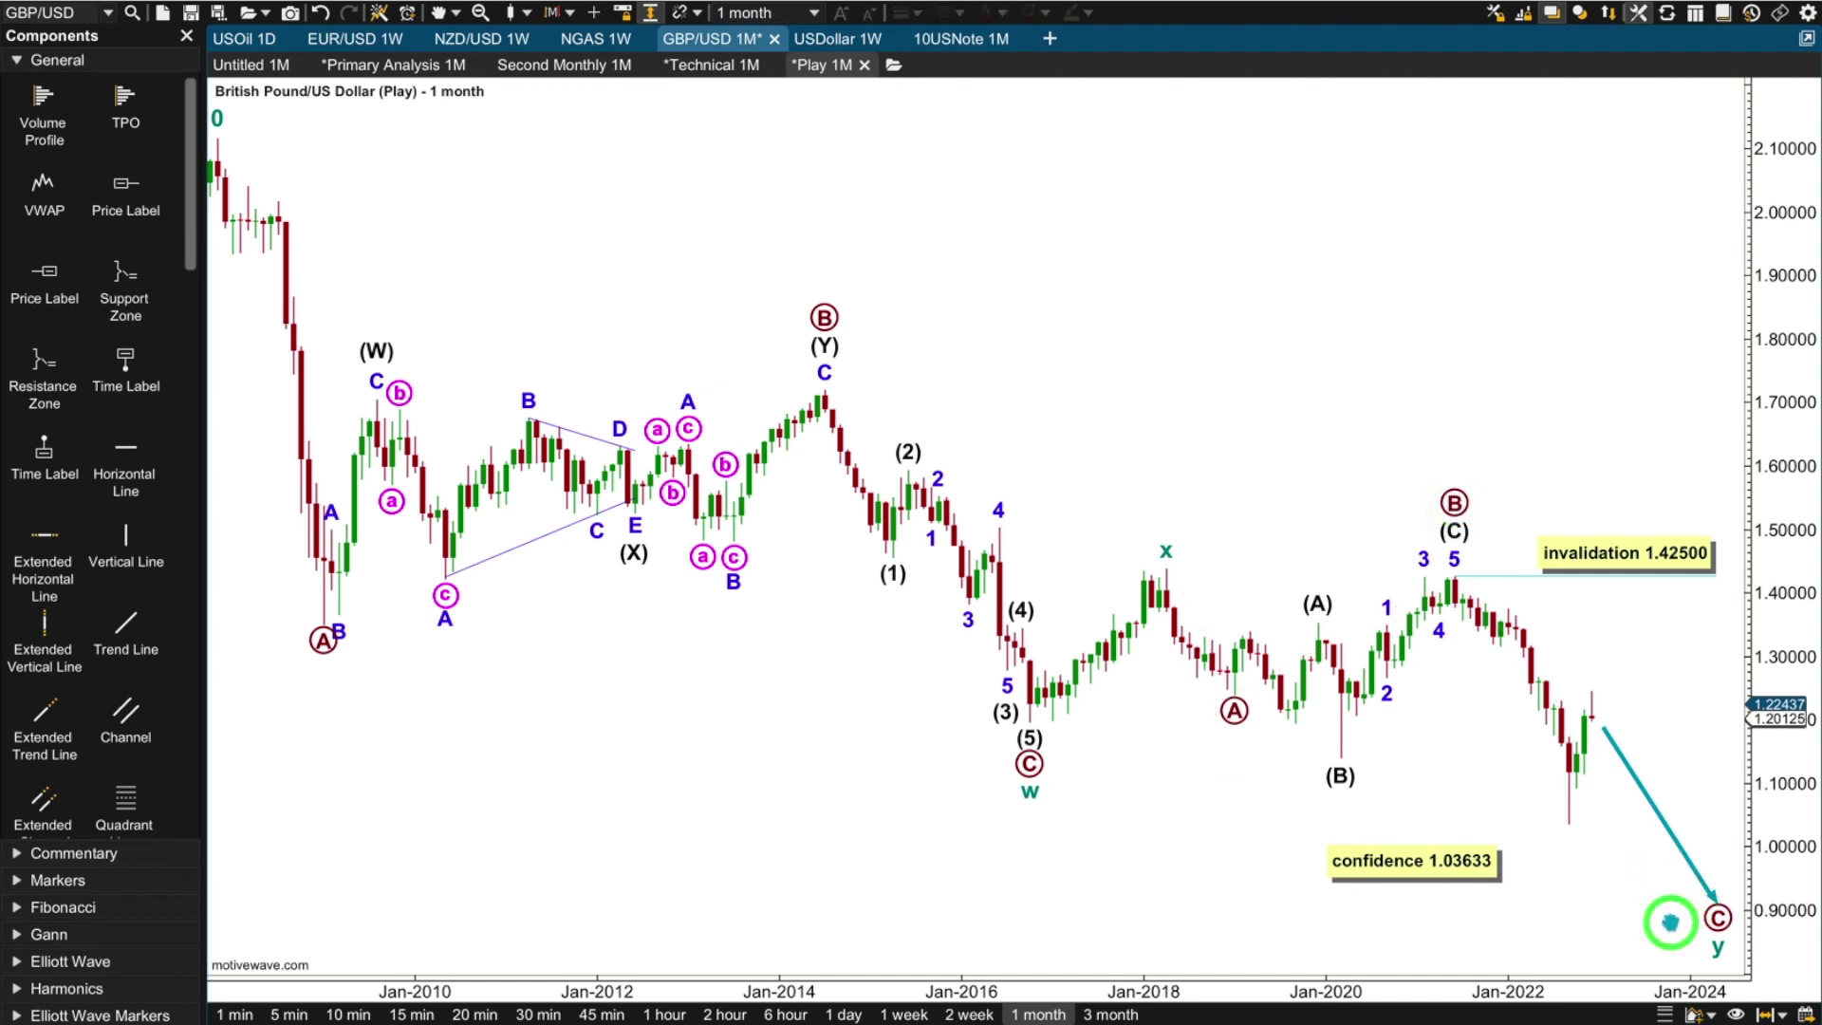
# Decompose the circled wave C of wave y into a (1)–(5) impulse
pyautogui.moveTo(1718, 947)
pyautogui.mouseDown()
pyautogui.moveTo(1577, 826)
pyautogui.moveTo(1493, 860)
pyautogui.moveTo(1718, 914)
pyautogui.mouseUp()
pyautogui.click(1454, 503)
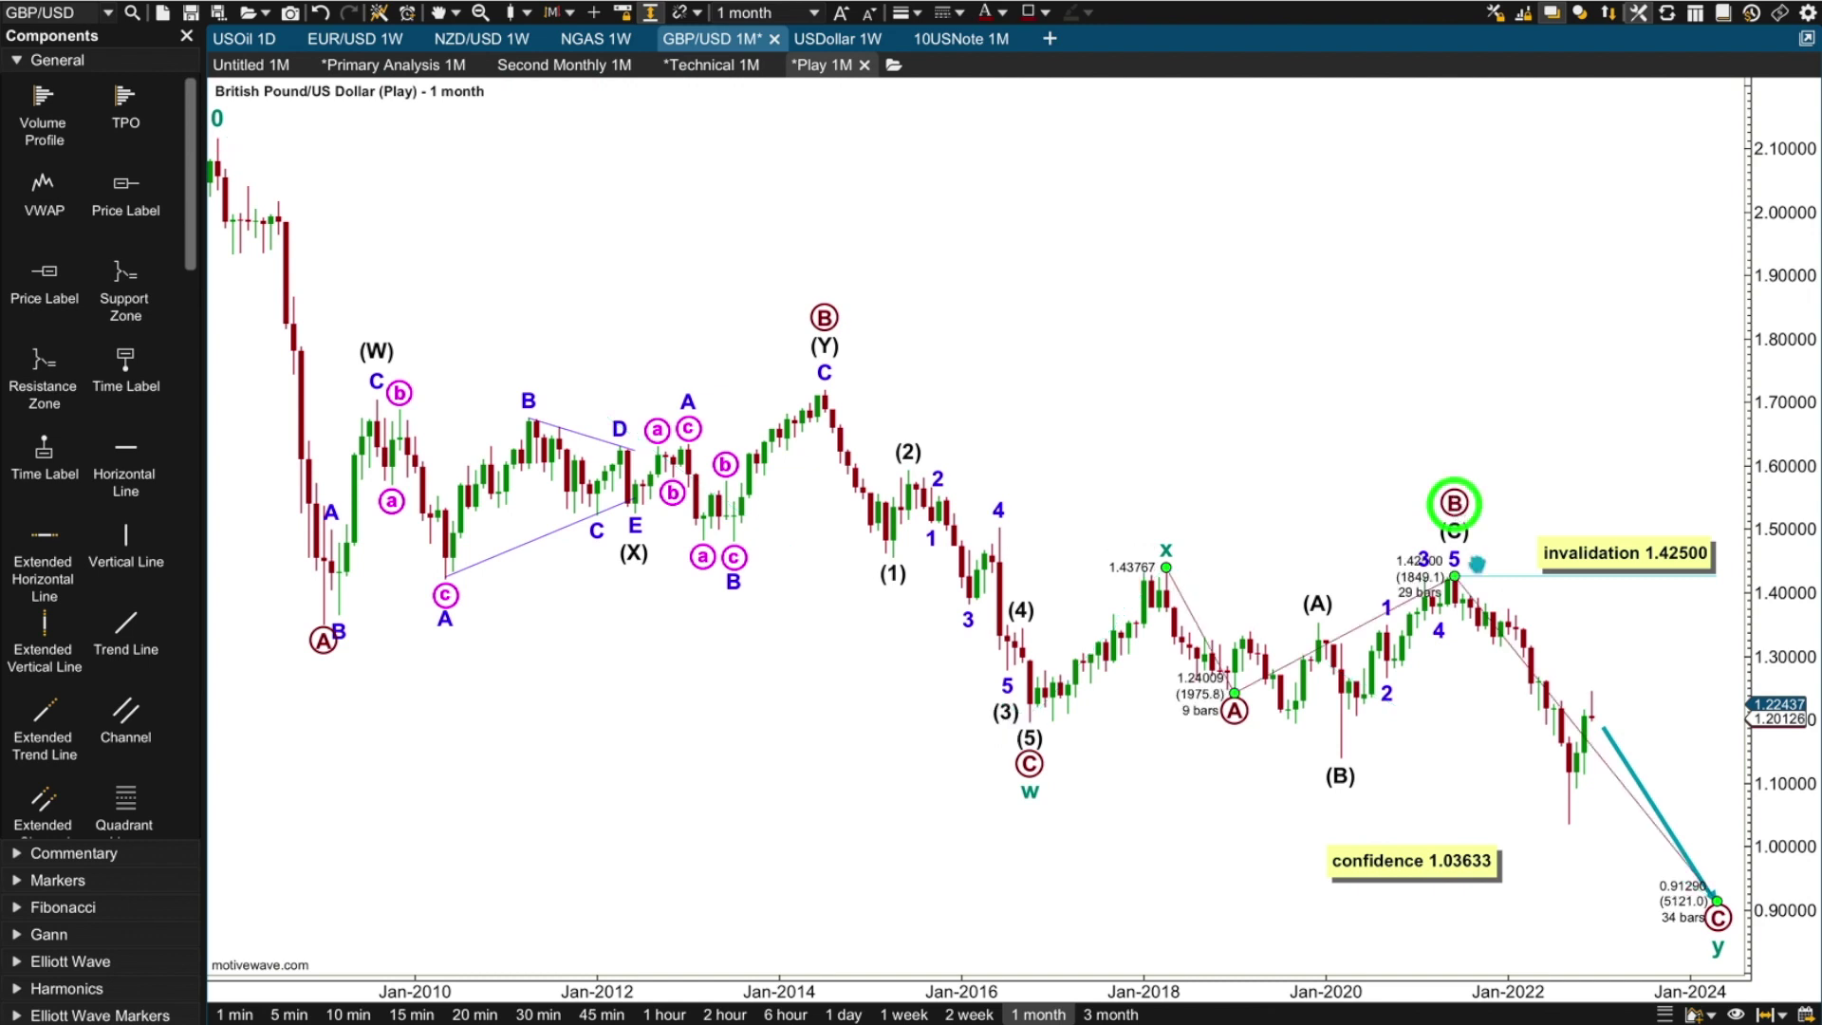
pyautogui.click(1632, 649)
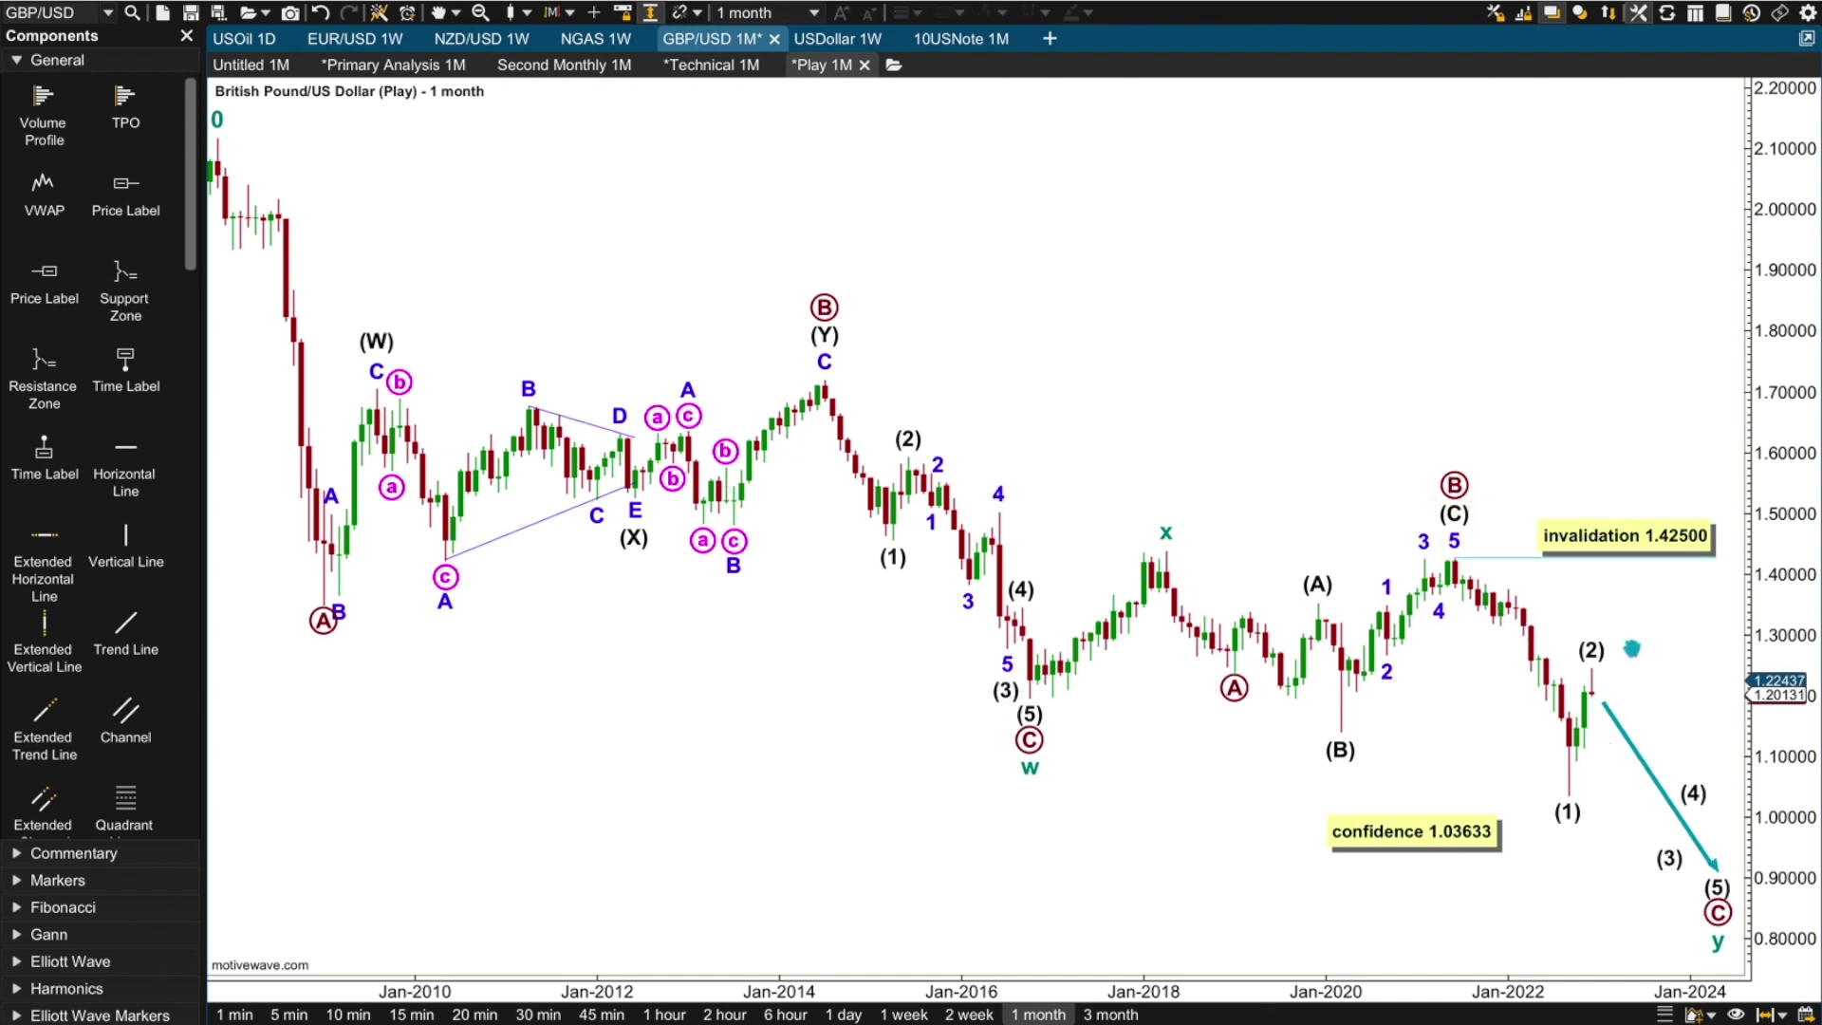
# Examine wave (2) of circled C against the circled B high, the 1.42500 invalidation line and the wave (1) low
pyautogui.click(1628, 657)
pyautogui.click(1449, 577)
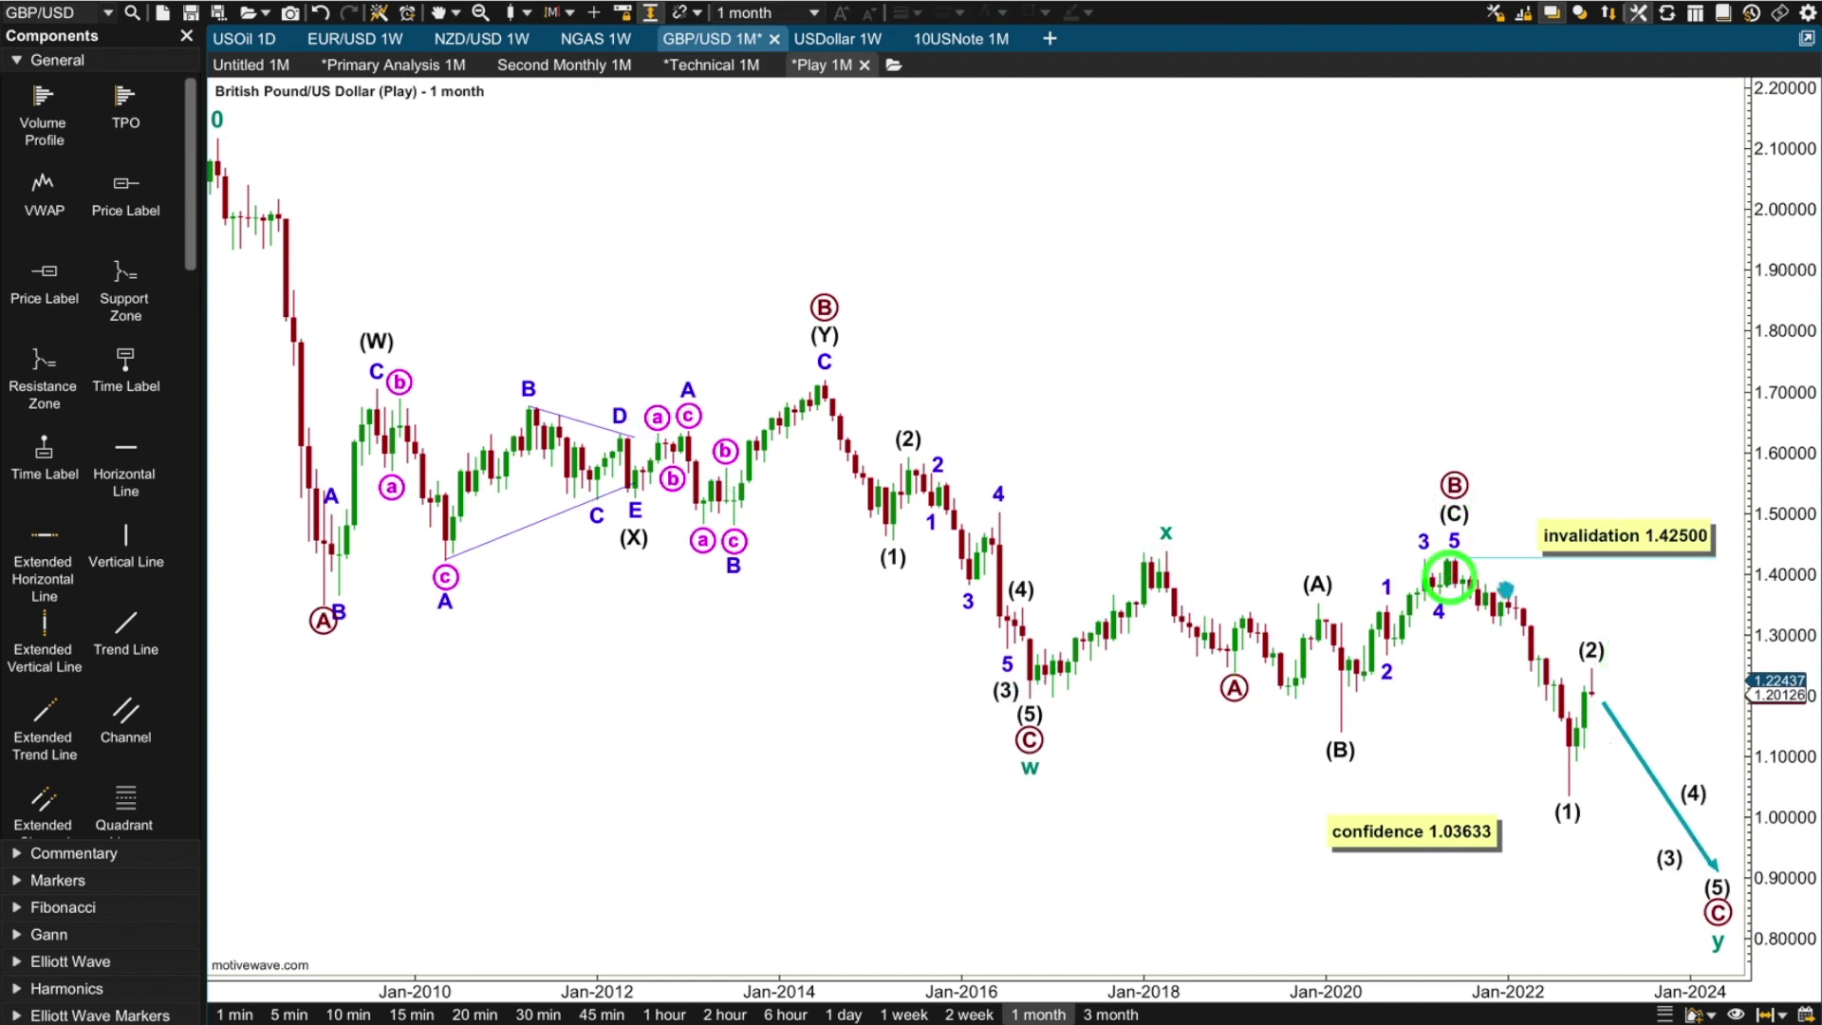
pyautogui.click(1676, 577)
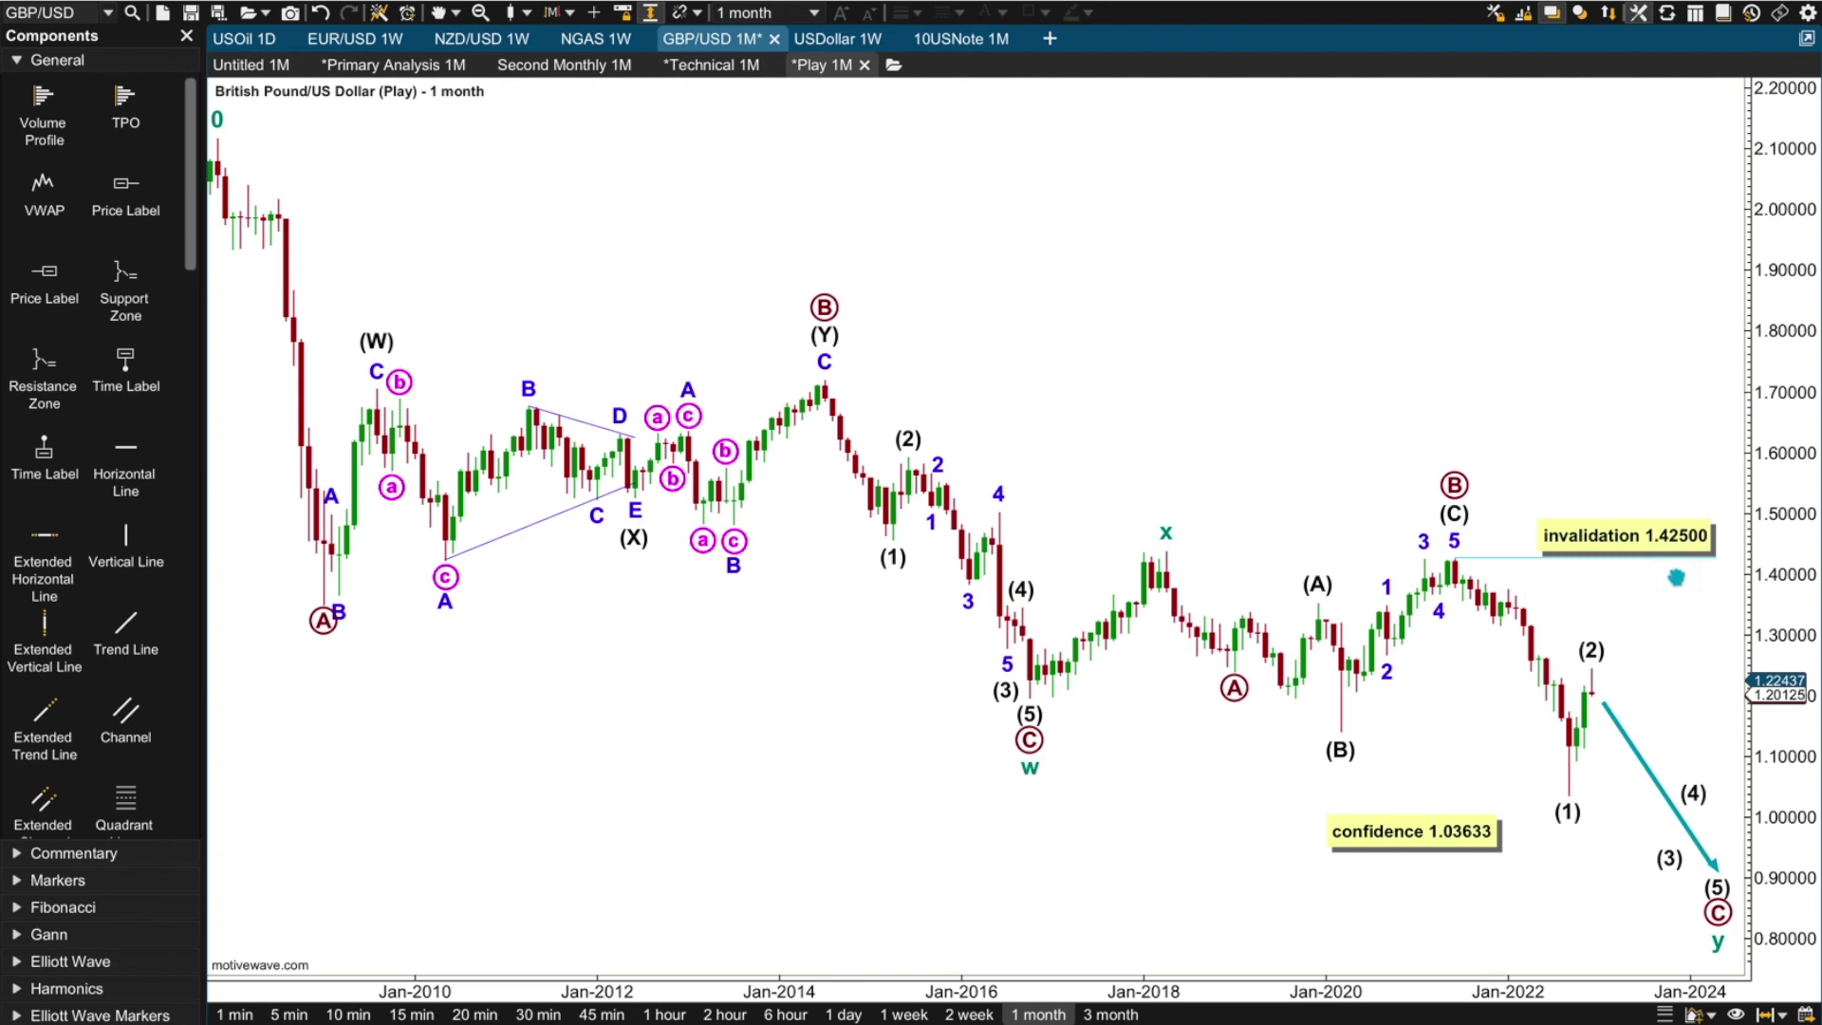
pyautogui.click(1572, 776)
pyautogui.click(1681, 409)
pyautogui.click(1717, 177)
pyautogui.click(1718, 120)
# Review the decline from the 0 high to the y target, comparing the circled B high with the wave (1) low
pyautogui.click(410, 184)
pyautogui.click(1187, 700)
pyautogui.click(1675, 940)
pyautogui.click(1659, 902)
pyautogui.click(1358, 679)
pyautogui.click(1439, 567)
pyautogui.click(1676, 541)
pyautogui.click(1570, 779)
# Open the Second Monthly chart, return to Primary Analysis and review the "confidence above 1.42500" note
pyautogui.click(518, 70)
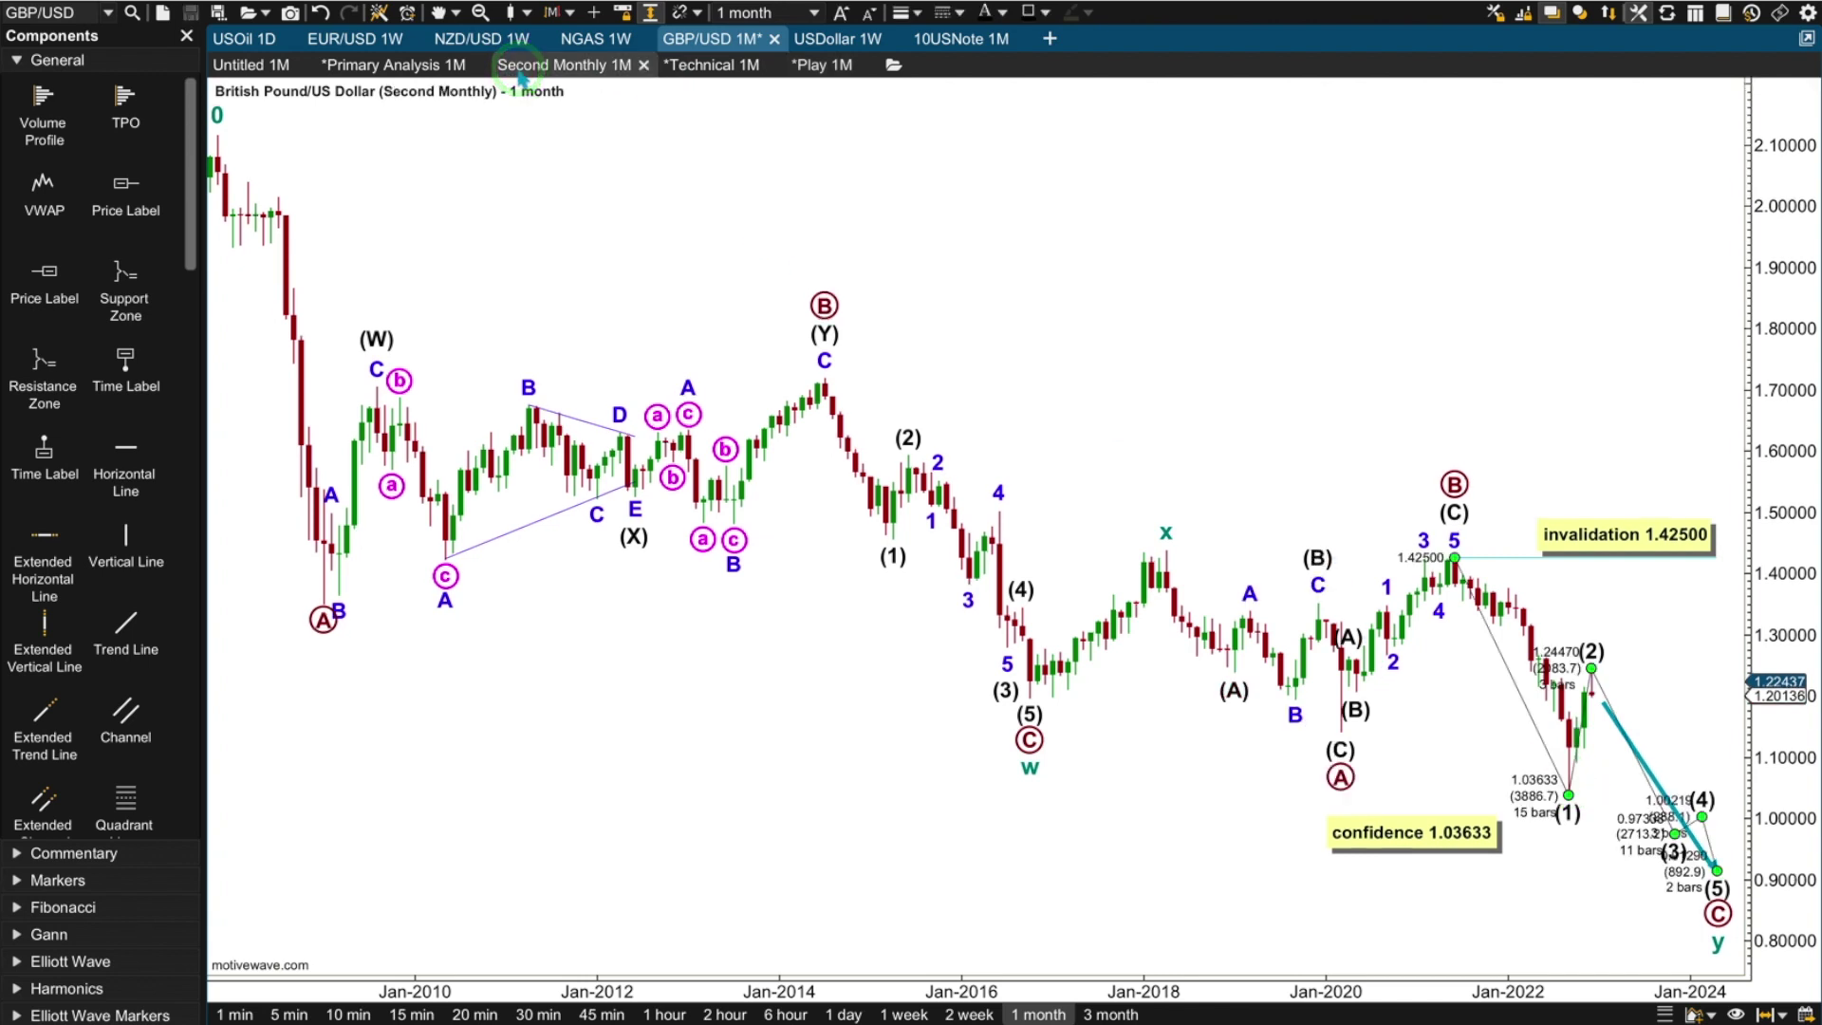
pyautogui.click(412, 67)
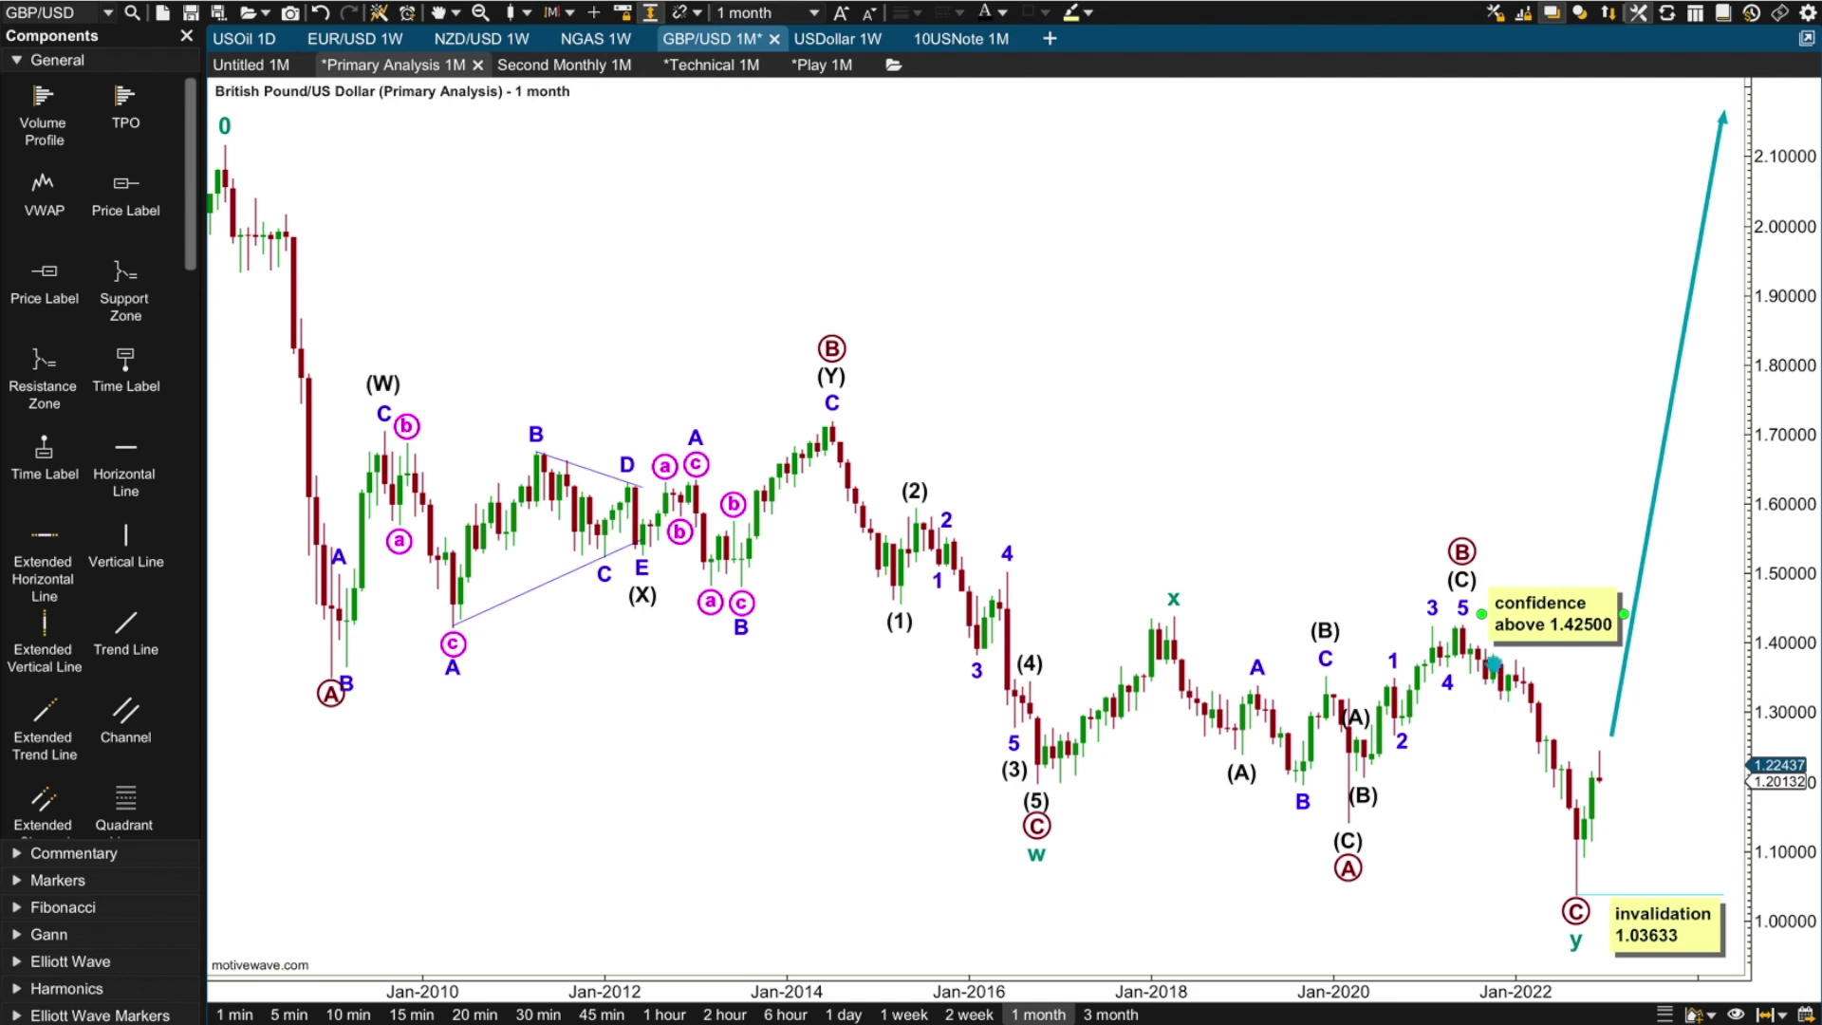
pyautogui.click(1497, 665)
pyautogui.click(1535, 738)
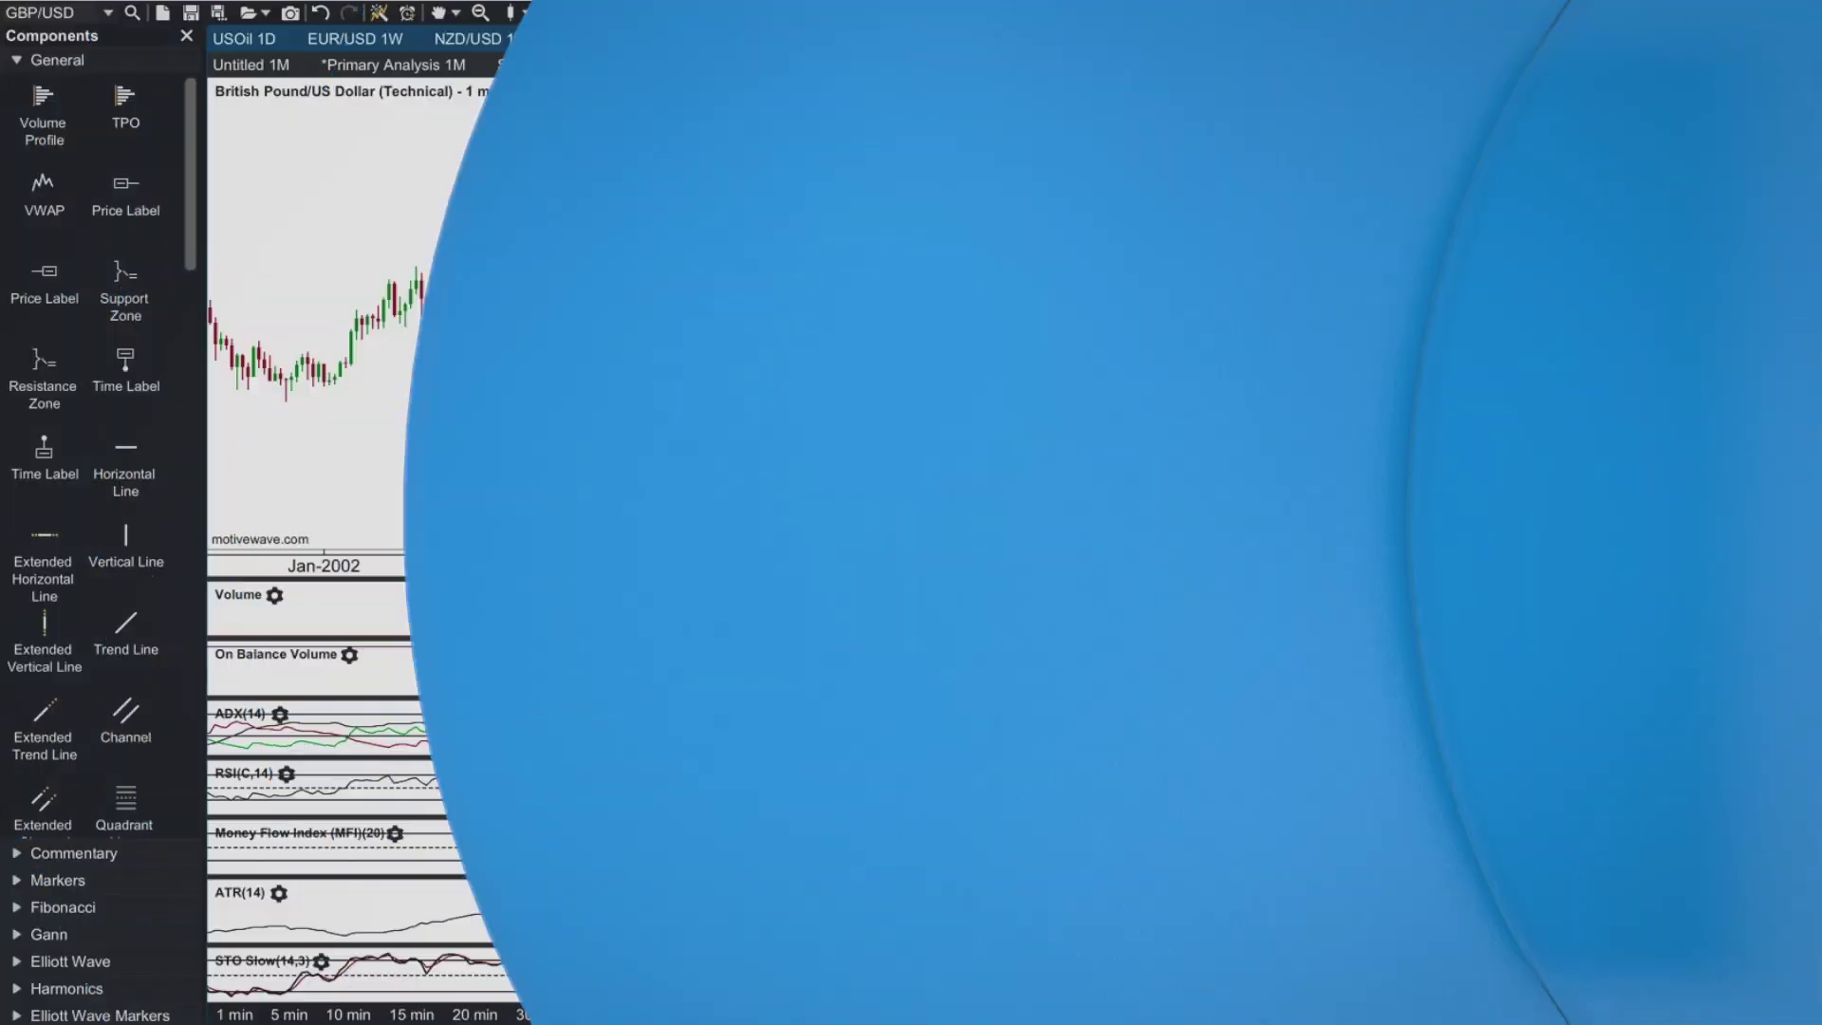
# On the Technical chart, enlarge the Volume pane and compare the latest monthly bars with the recent price low
pyautogui.click(1409, 555)
pyautogui.moveTo(1409, 554); pyautogui.dragTo(1371, 556)
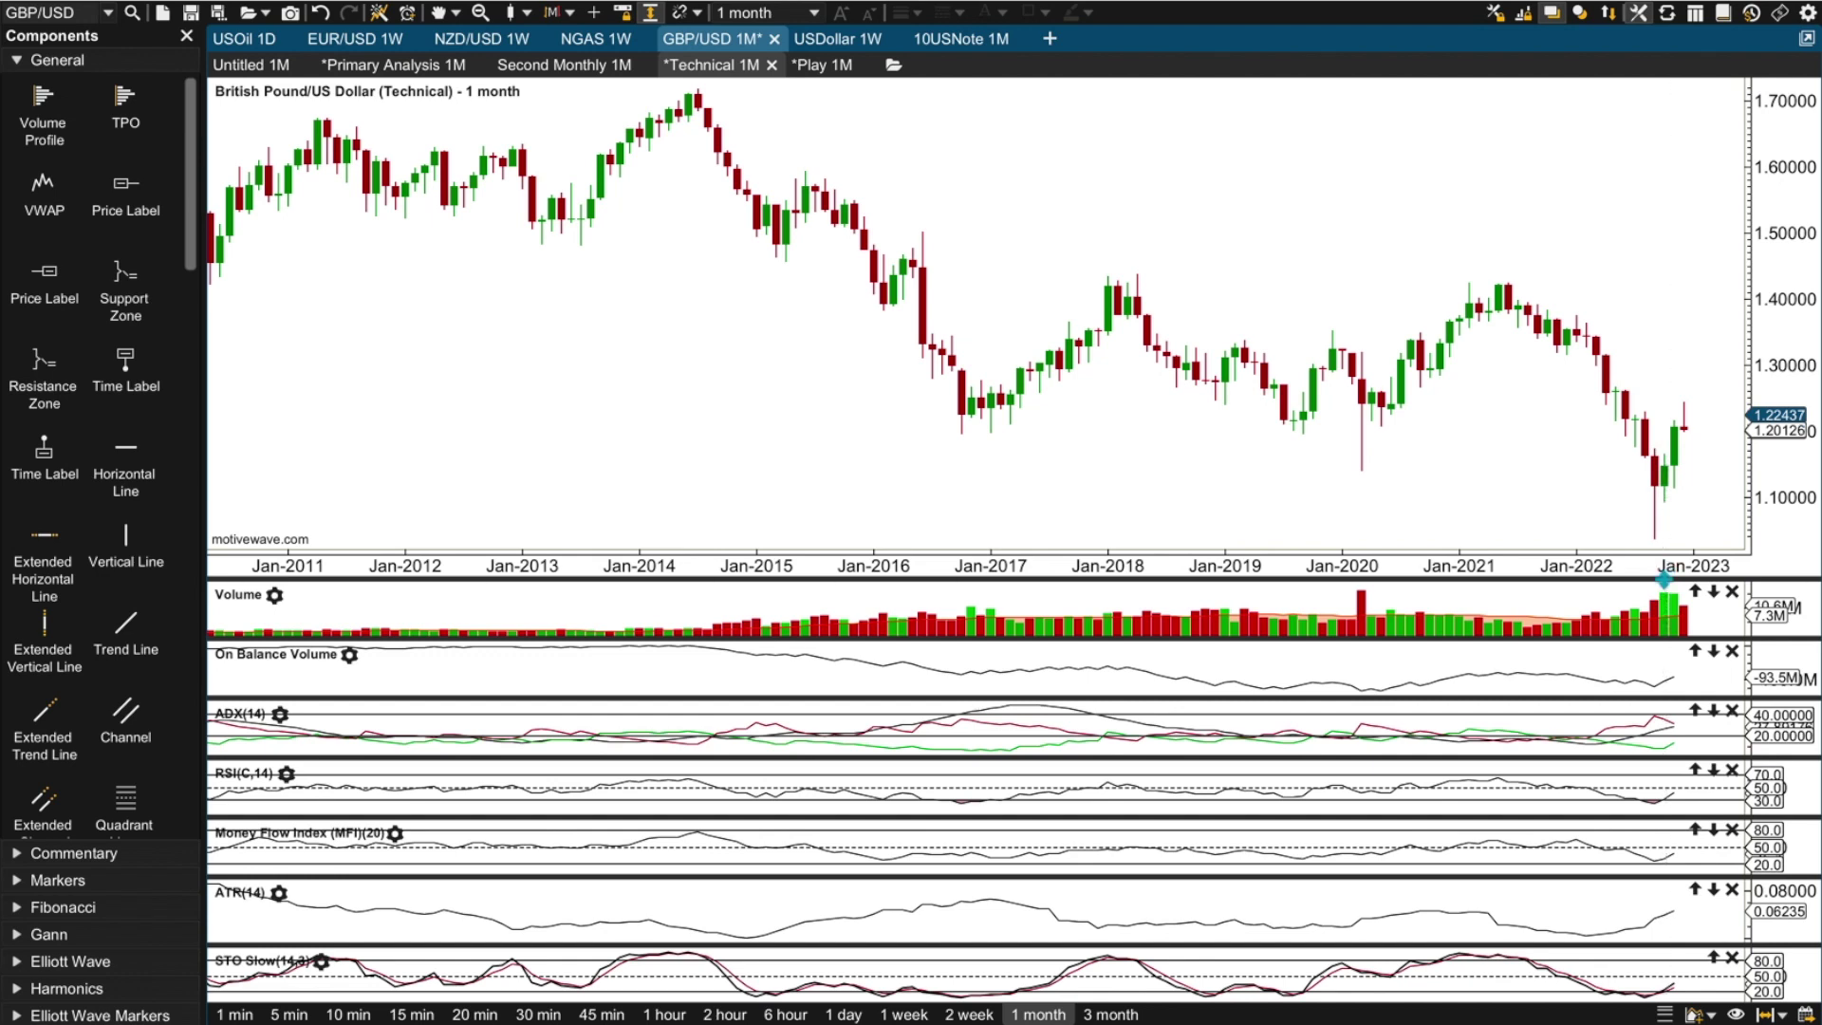
pyautogui.moveTo(1664, 580); pyautogui.dragTo(1658, 220)
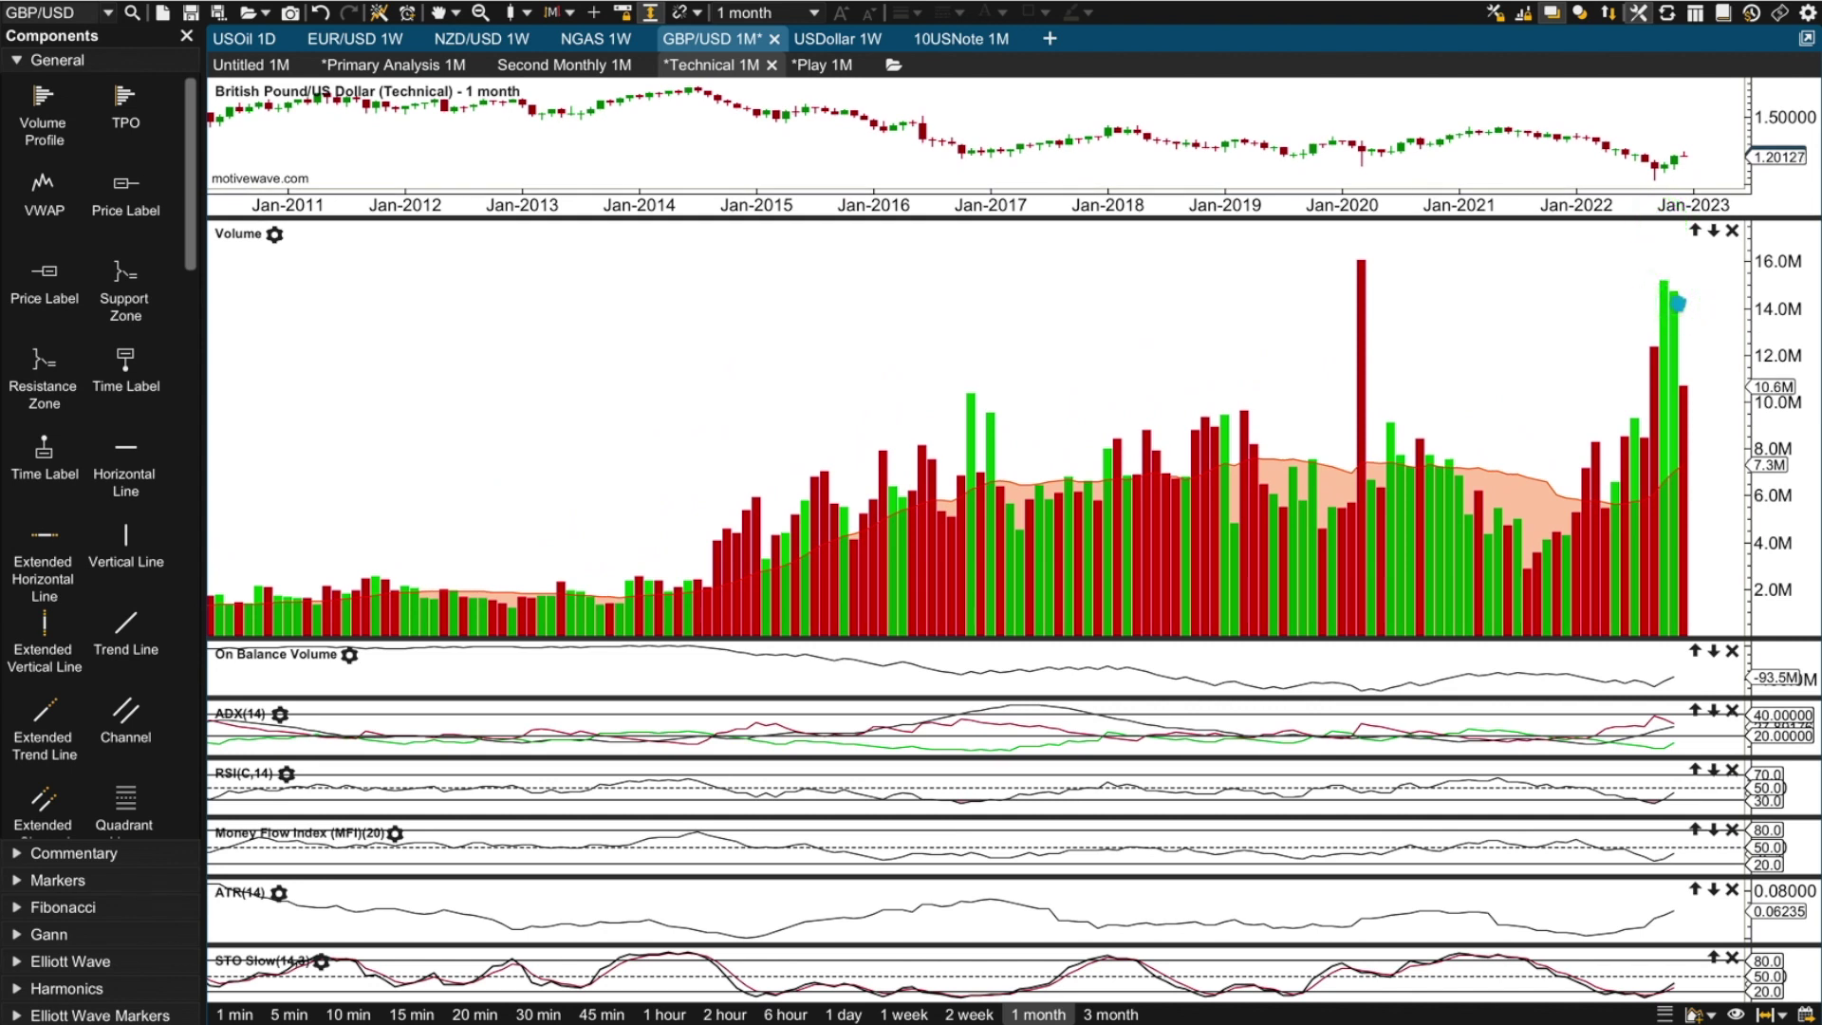
pyautogui.click(1657, 169)
# Enlarge the On Balance Volume pane and compare its 2020 low with its 2022 low
pyautogui.moveTo(1602, 642); pyautogui.dragTo(1621, 232)
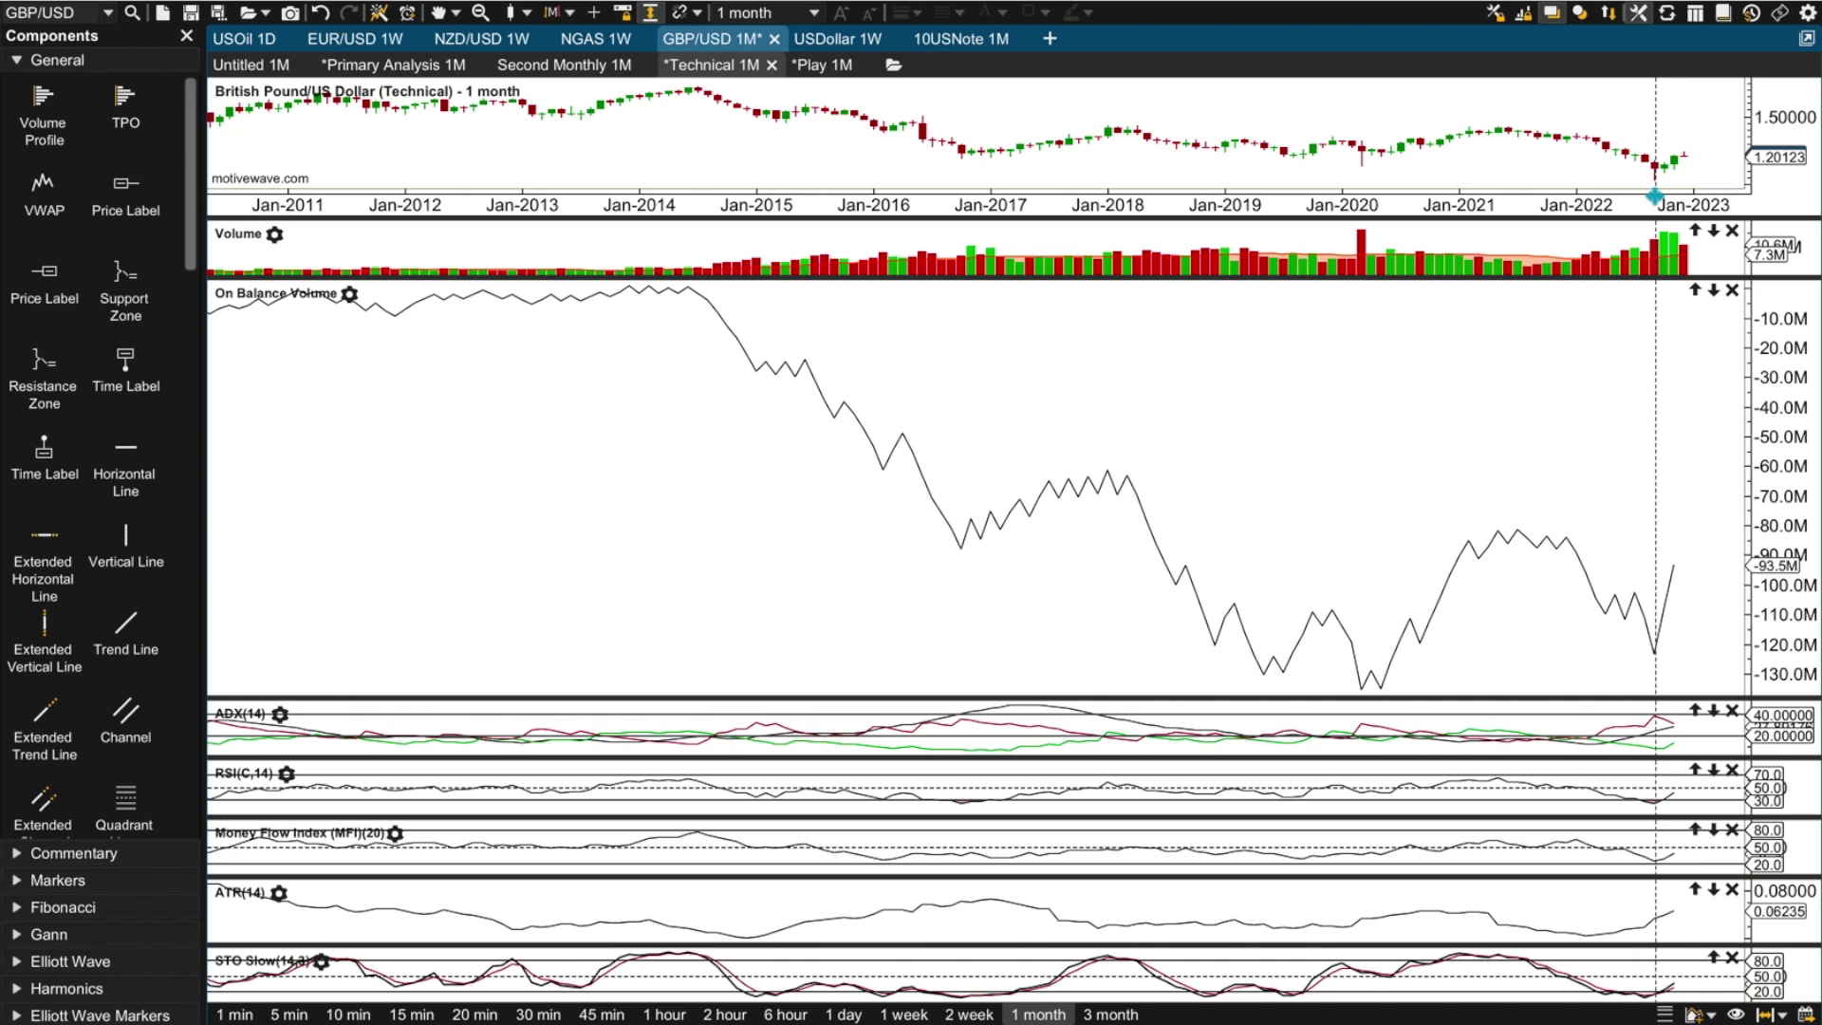
pyautogui.click(1385, 683)
pyautogui.click(1649, 655)
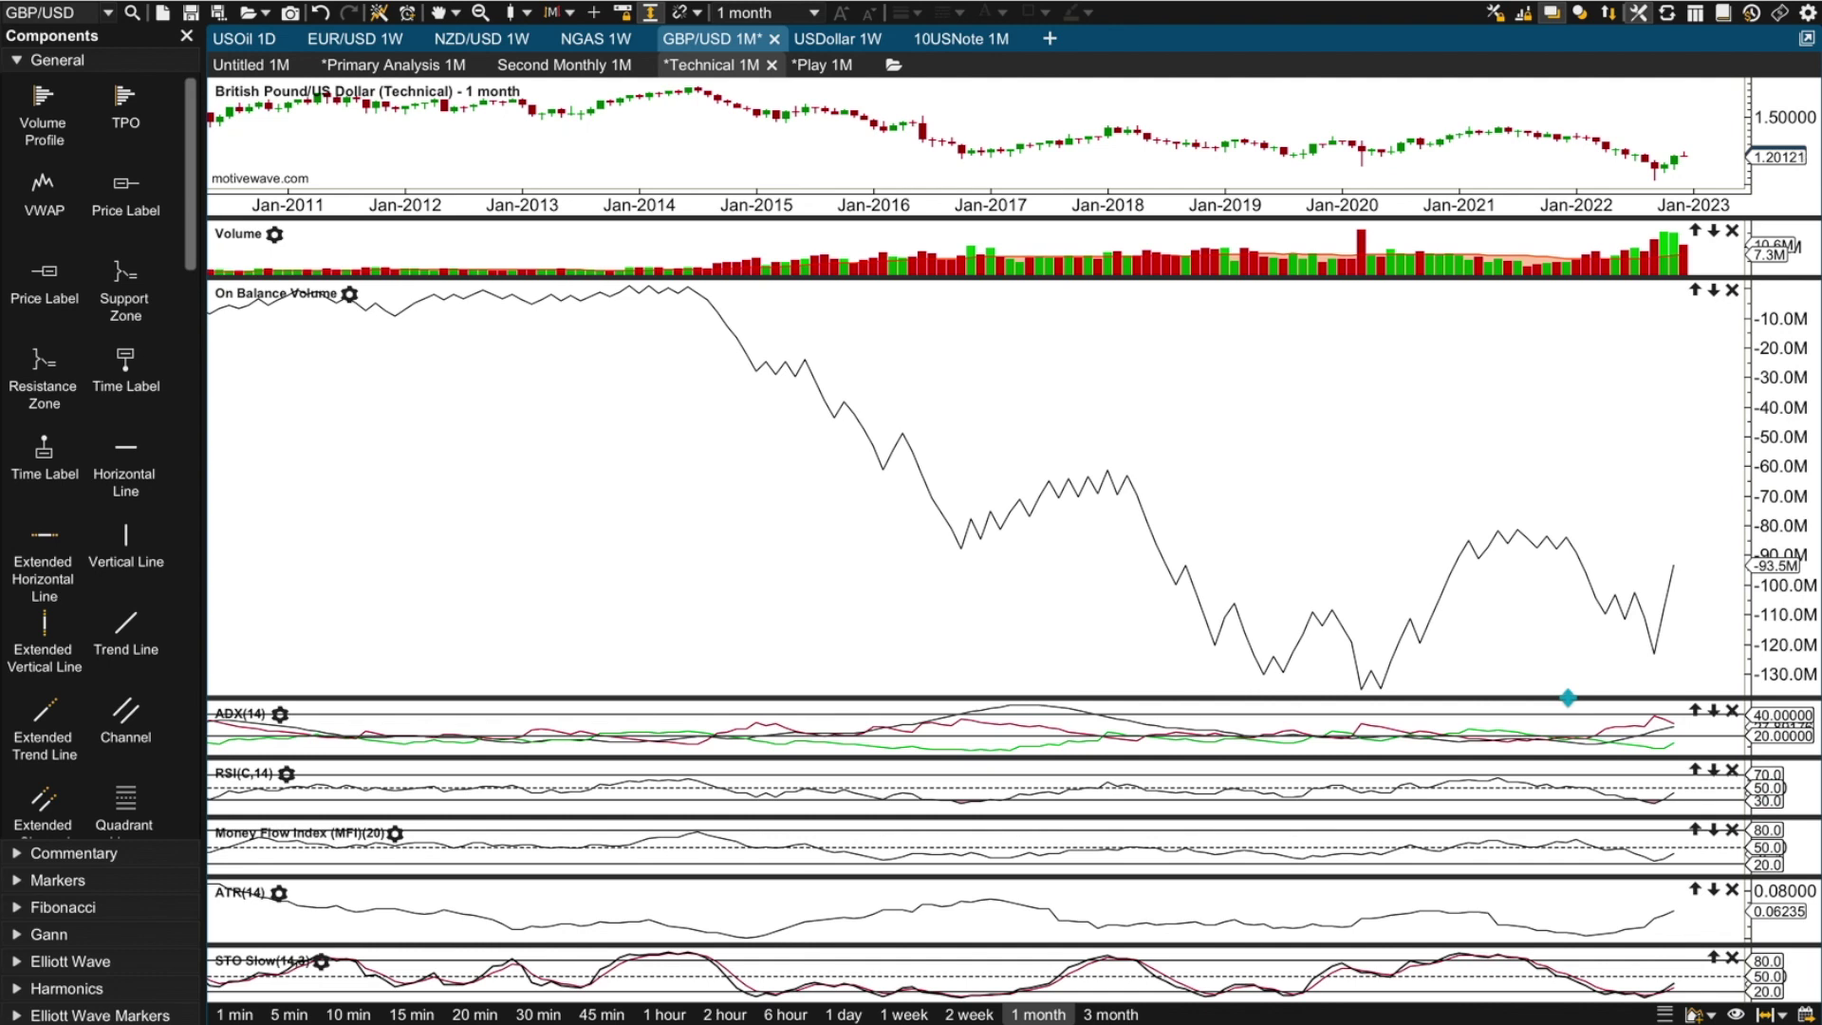
# Enlarge the ADX(14) pane and trace the ADX and directional lines from the 2017 peak through 2020
pyautogui.moveTo(1568, 699); pyautogui.dragTo(1568, 339)
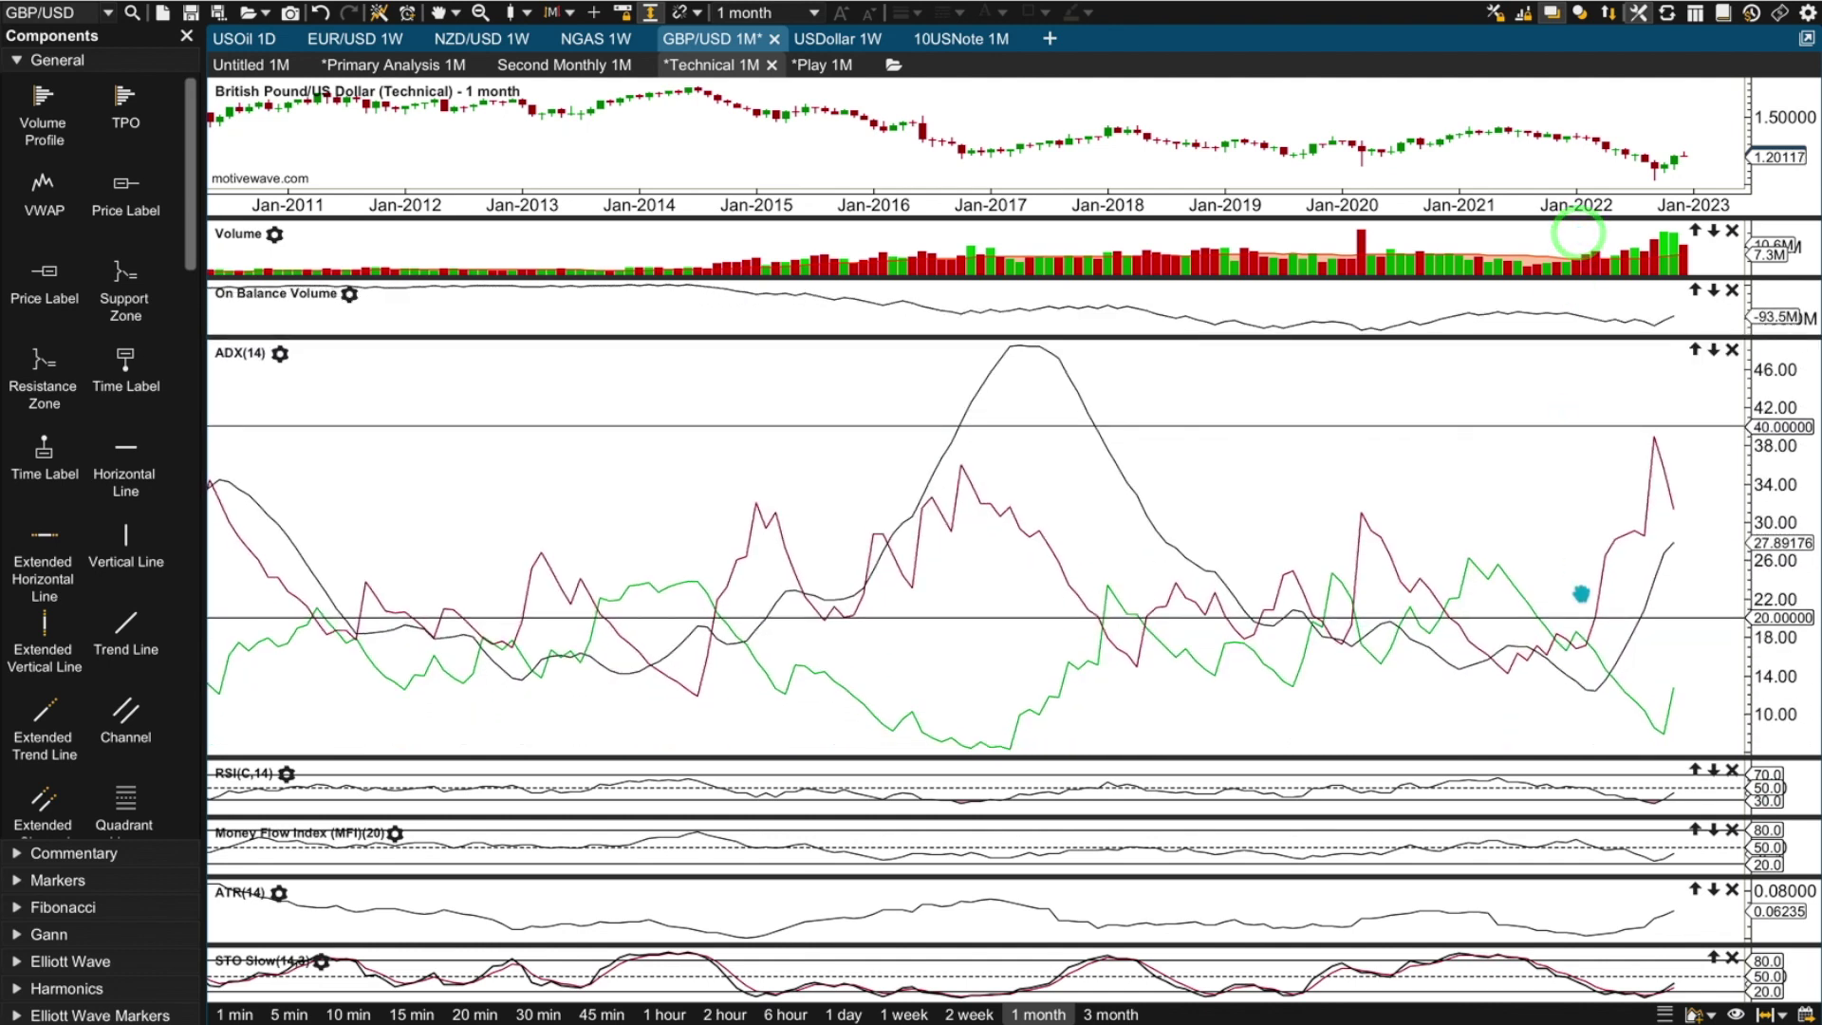
pyautogui.click(1017, 362)
pyautogui.click(1003, 534)
pyautogui.click(1037, 724)
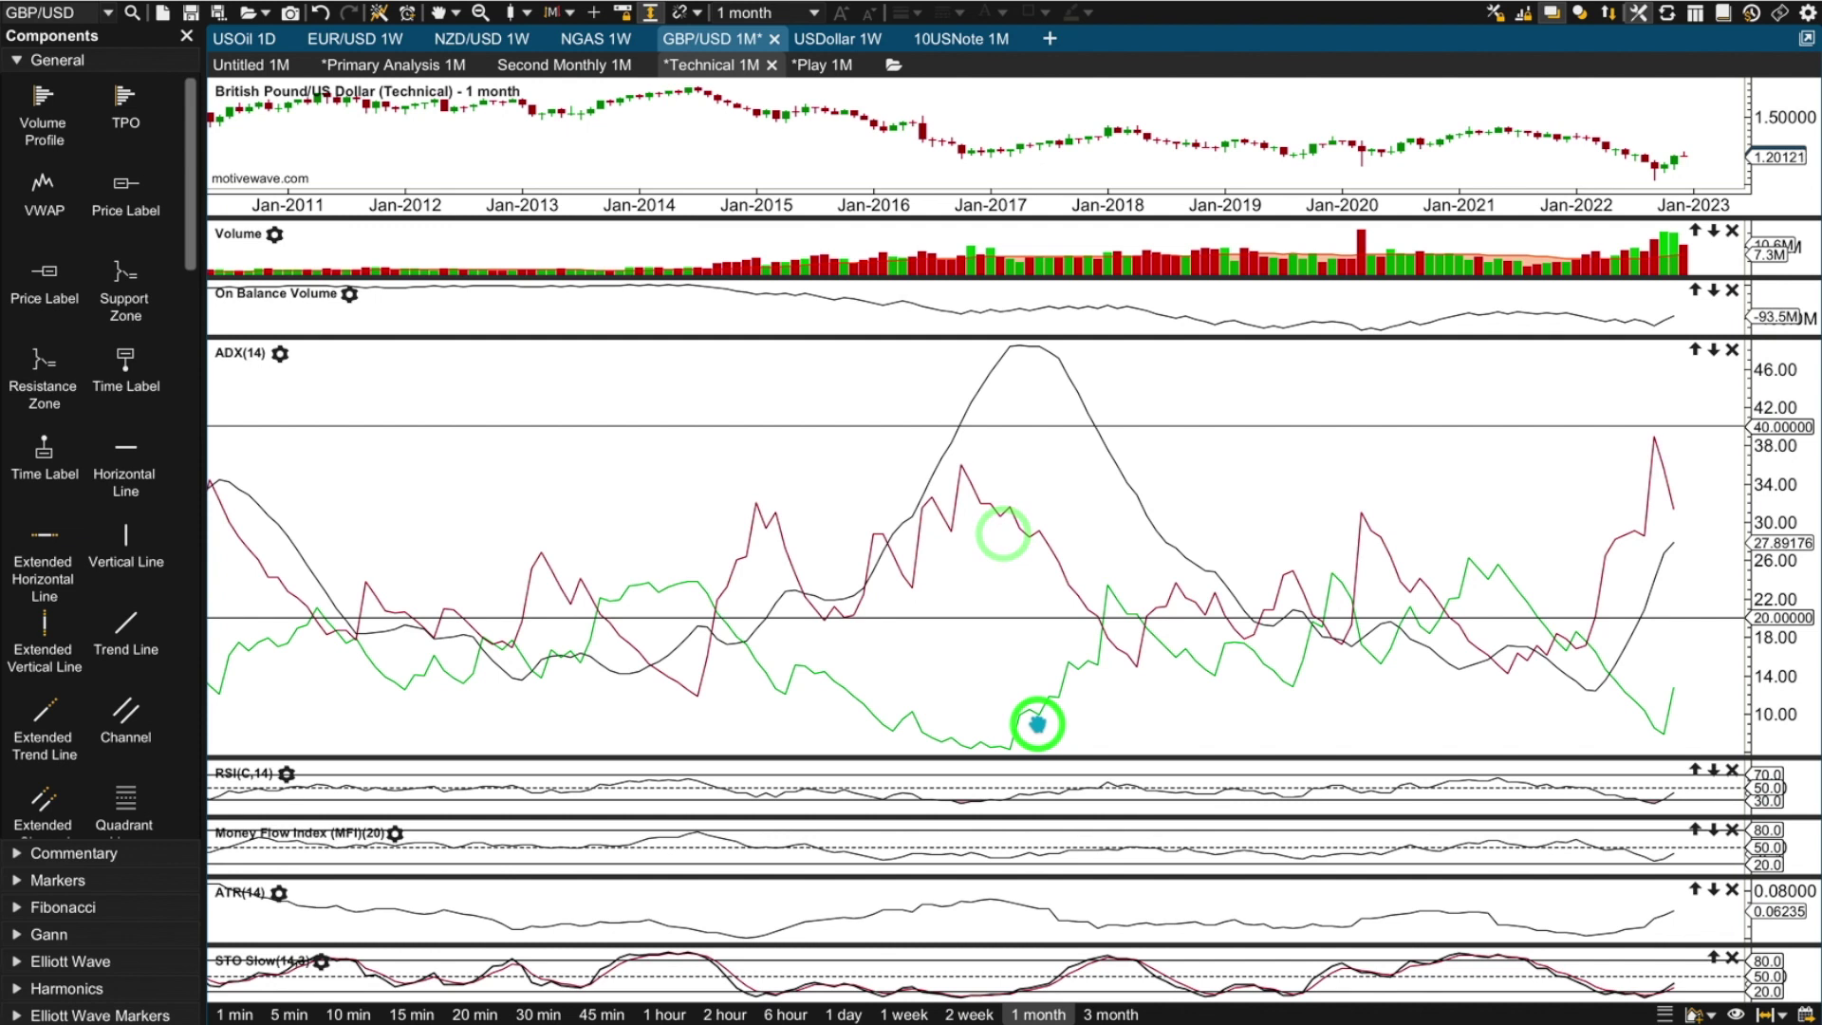
pyautogui.click(1122, 422)
pyautogui.click(1271, 562)
pyautogui.click(1442, 675)
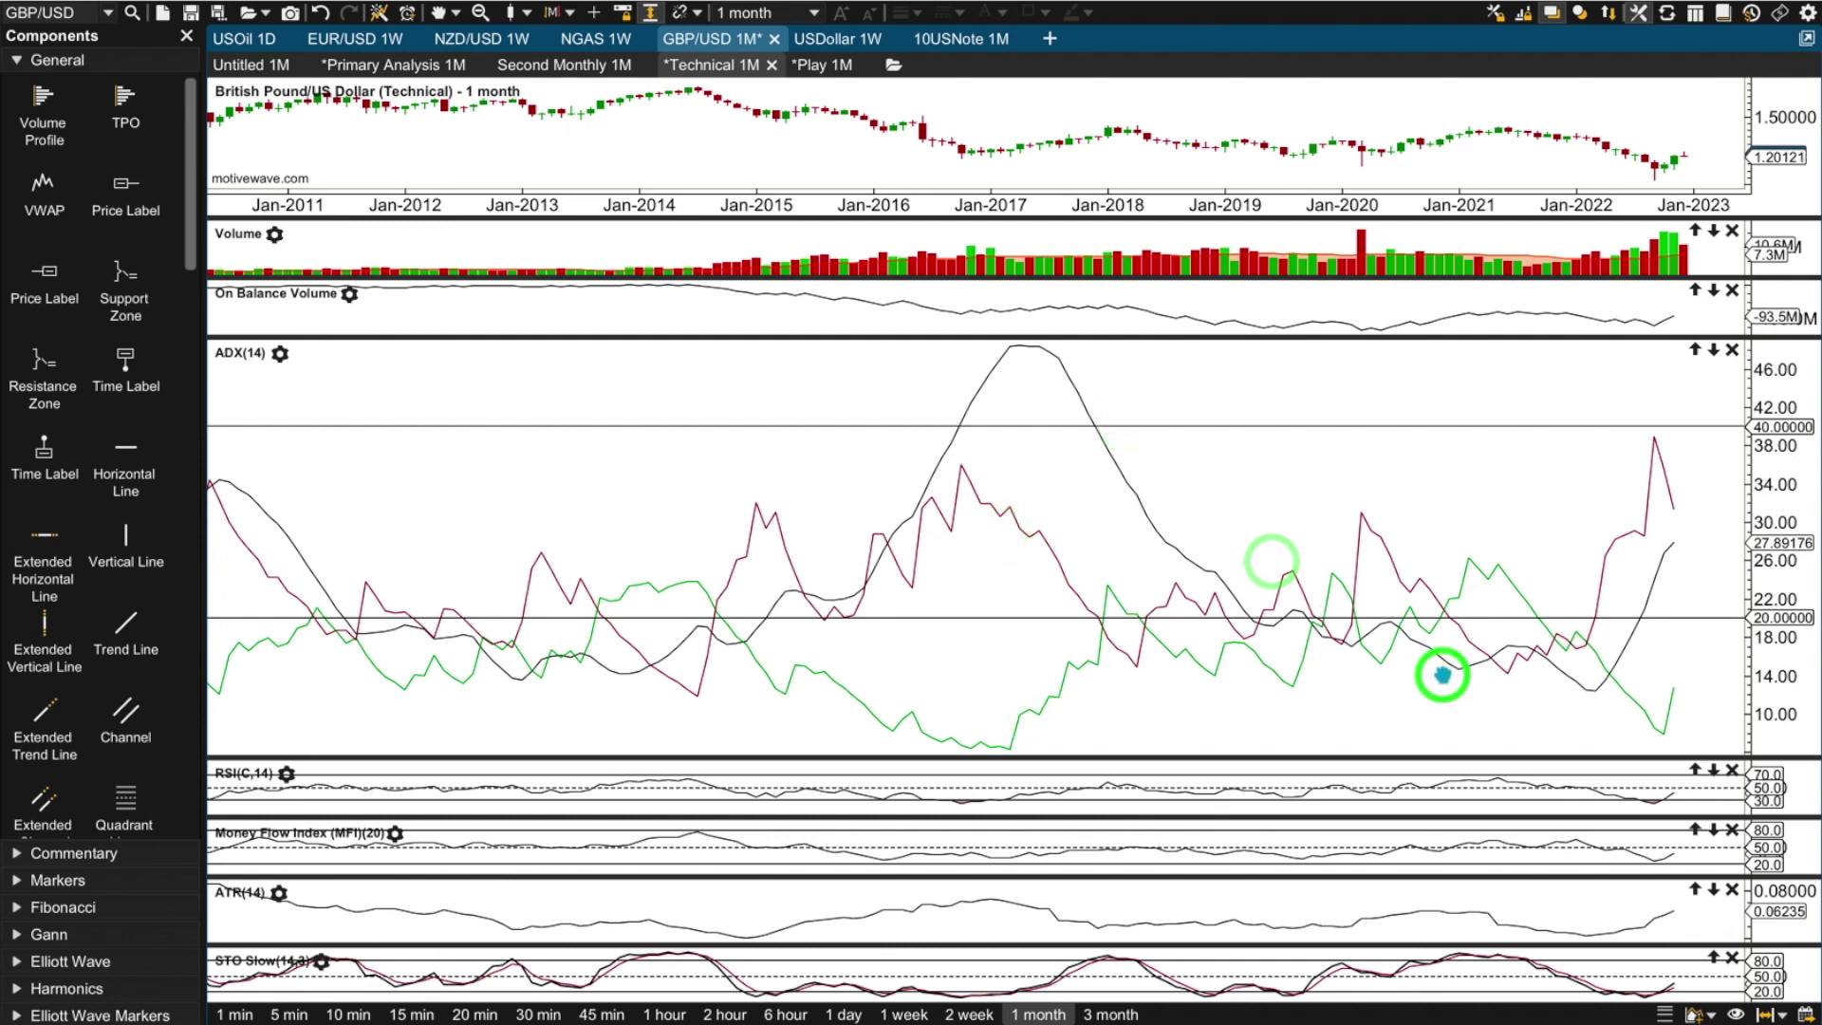
# Check the latest ADX(14) reading against the 2022 price low
pyautogui.click(1615, 649)
pyautogui.click(1669, 559)
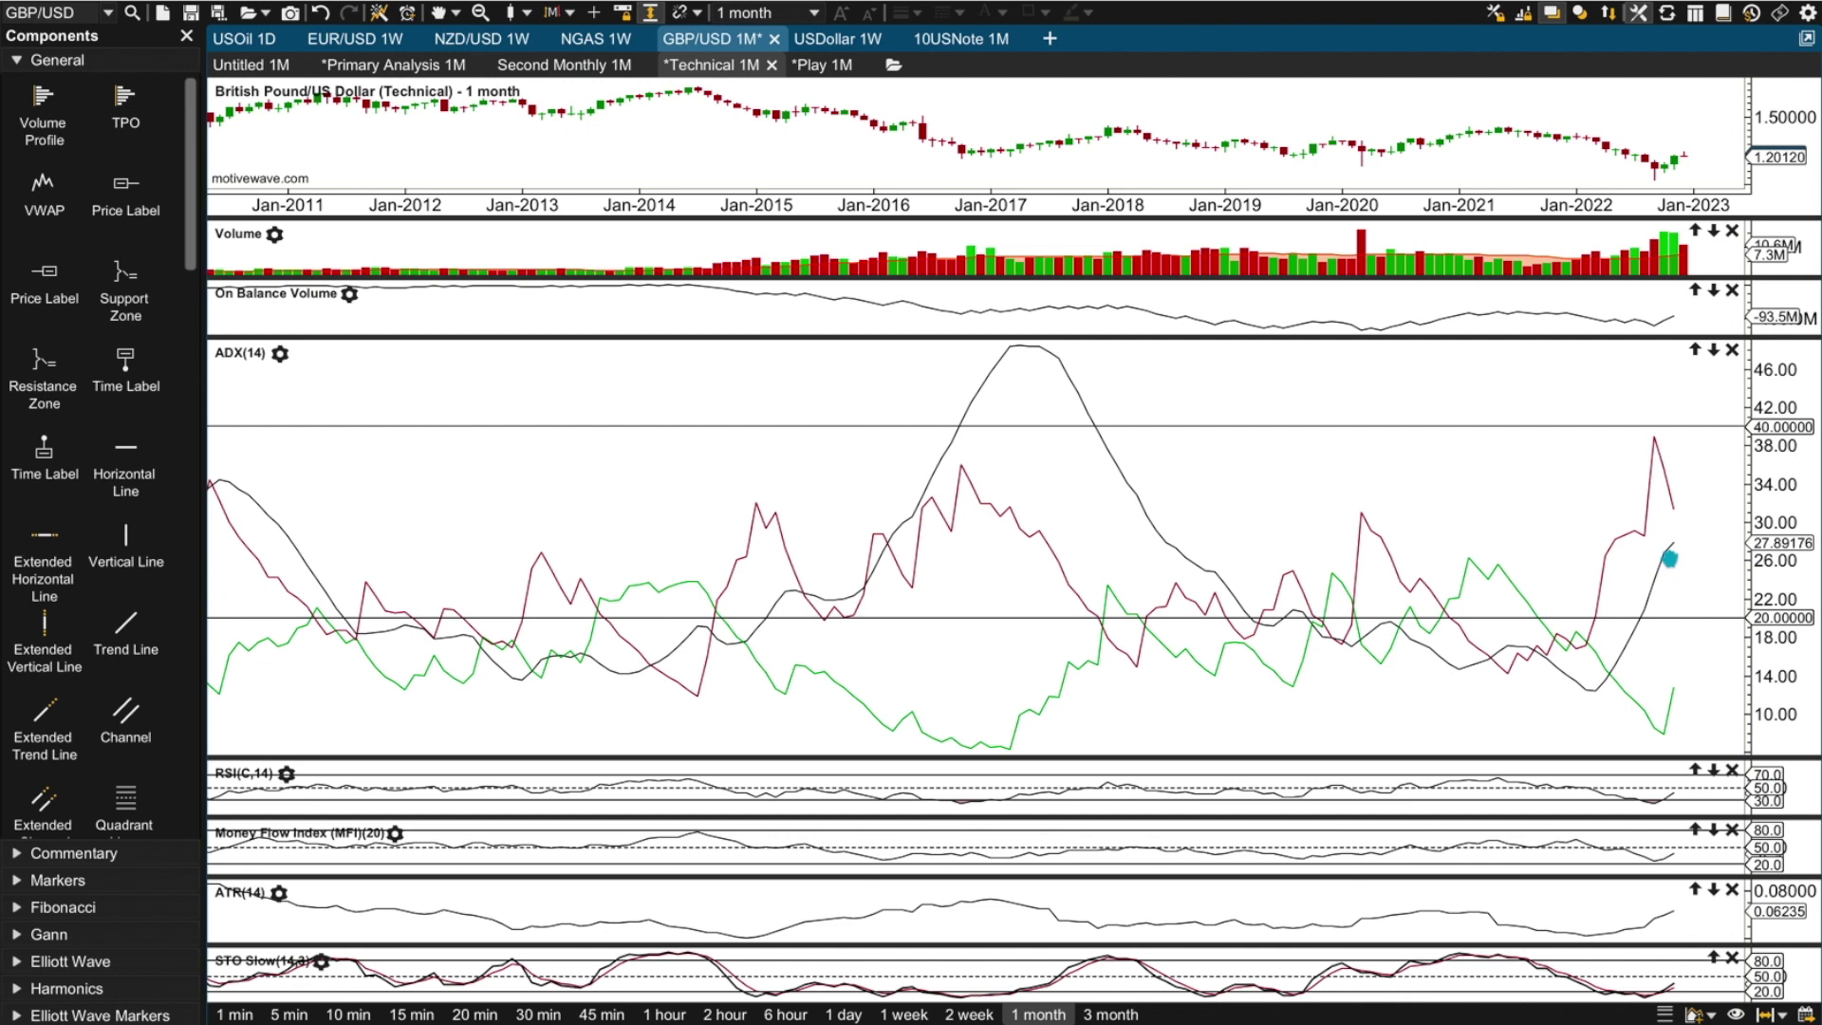
pyautogui.click(252, 376)
pyautogui.click(1652, 168)
# Enlarge the RSI pane, extend the view back to 2008 and compare the three RSI lows below 30
pyautogui.moveTo(1562, 759); pyautogui.dragTo(1558, 280)
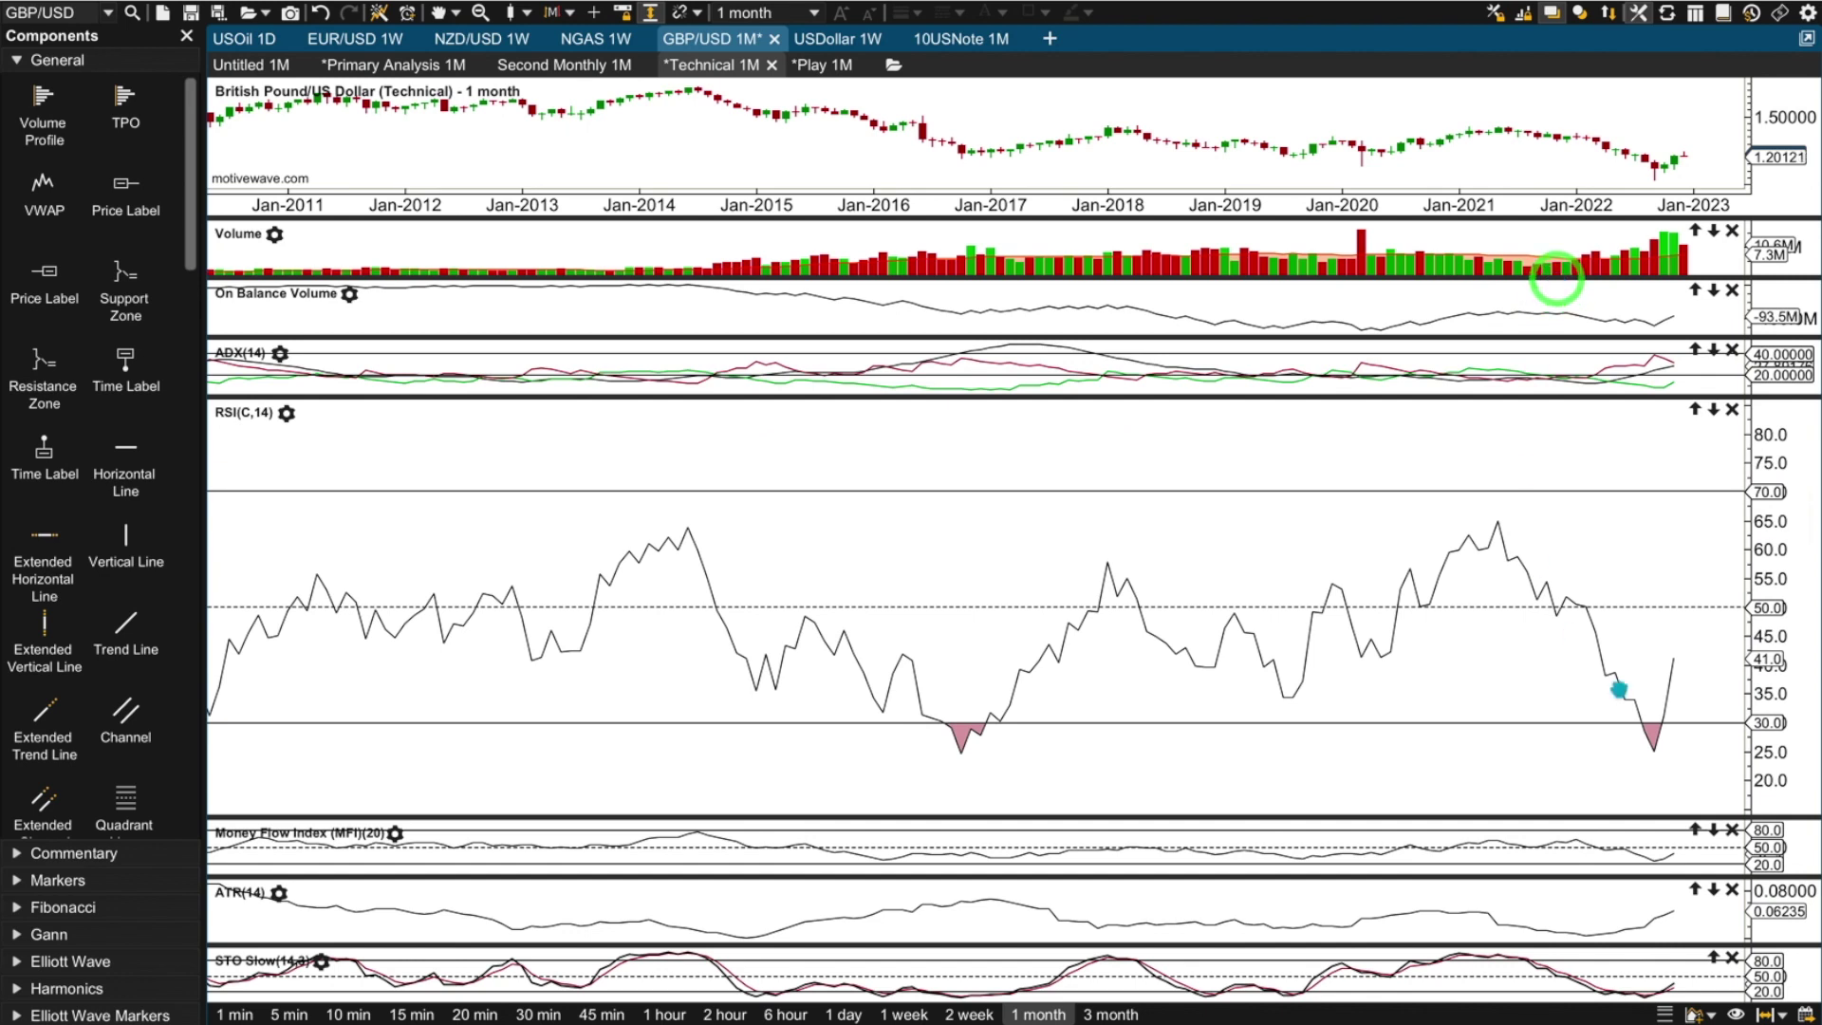
pyautogui.click(1657, 755)
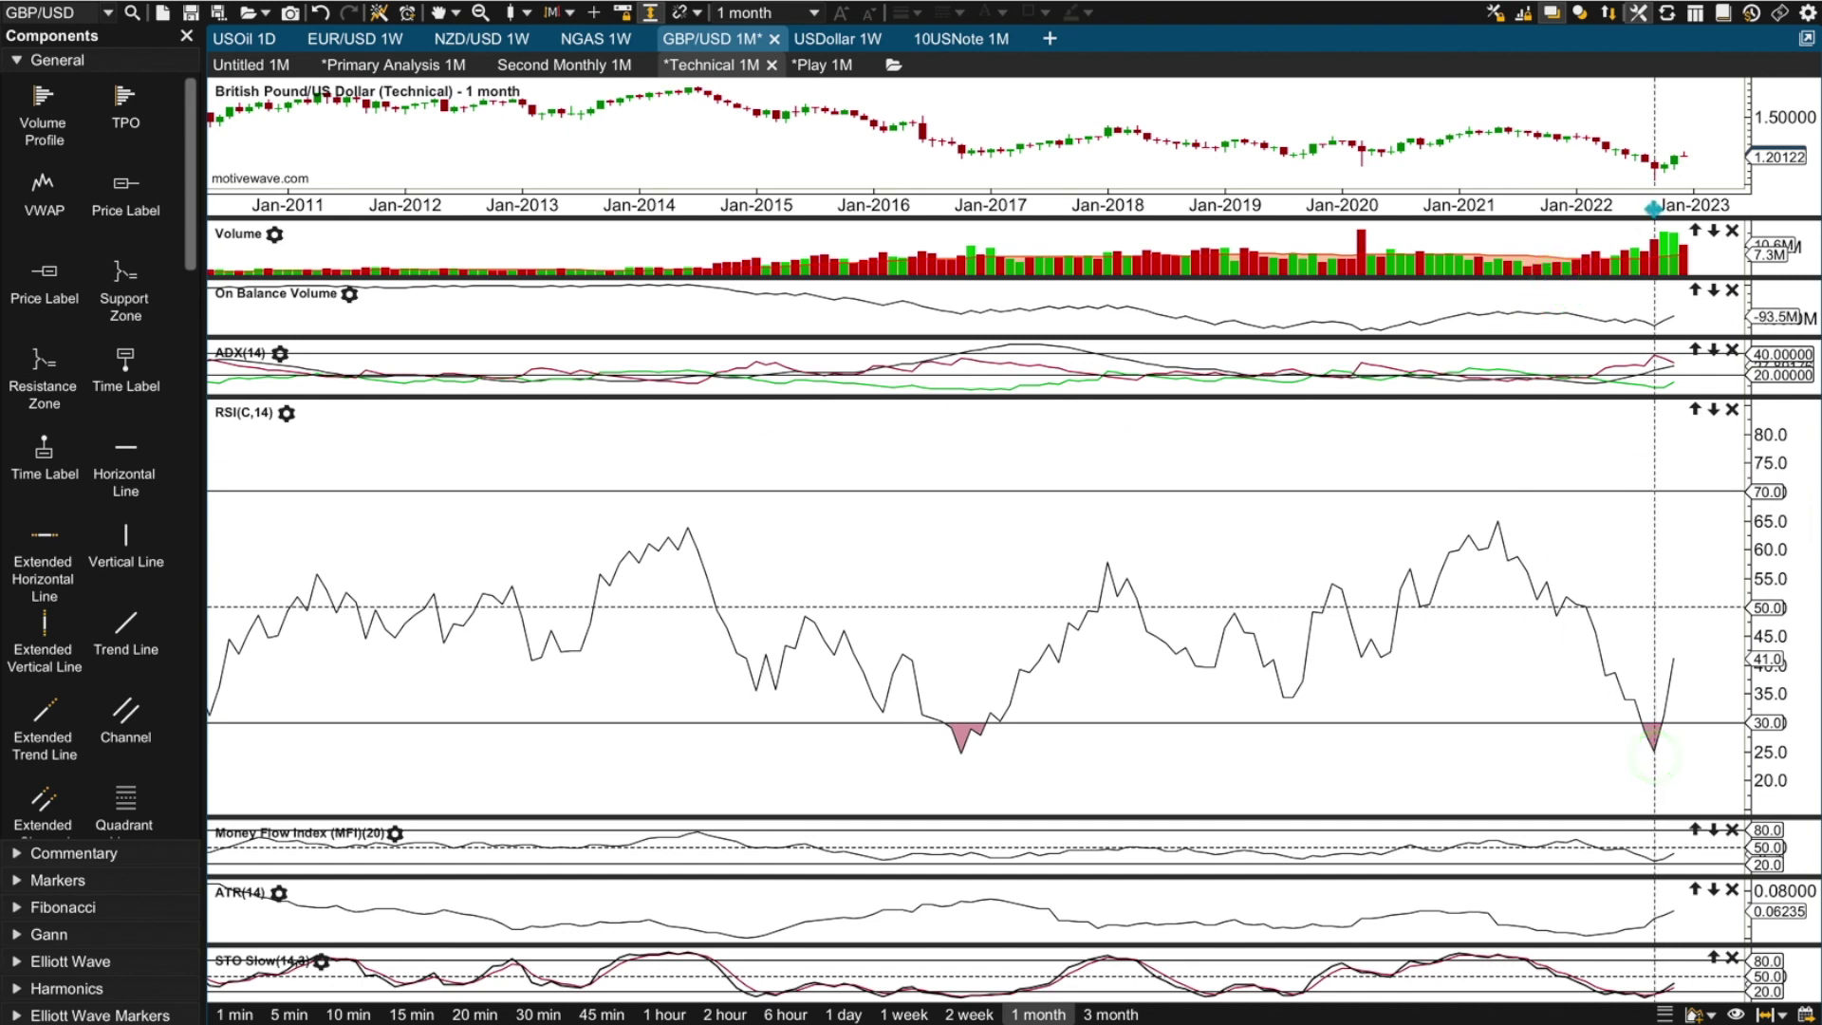
pyautogui.moveTo(1193, 199); pyautogui.dragTo(1206, 199)
pyautogui.click(432, 806)
pyautogui.click(1115, 769)
pyautogui.click(1655, 756)
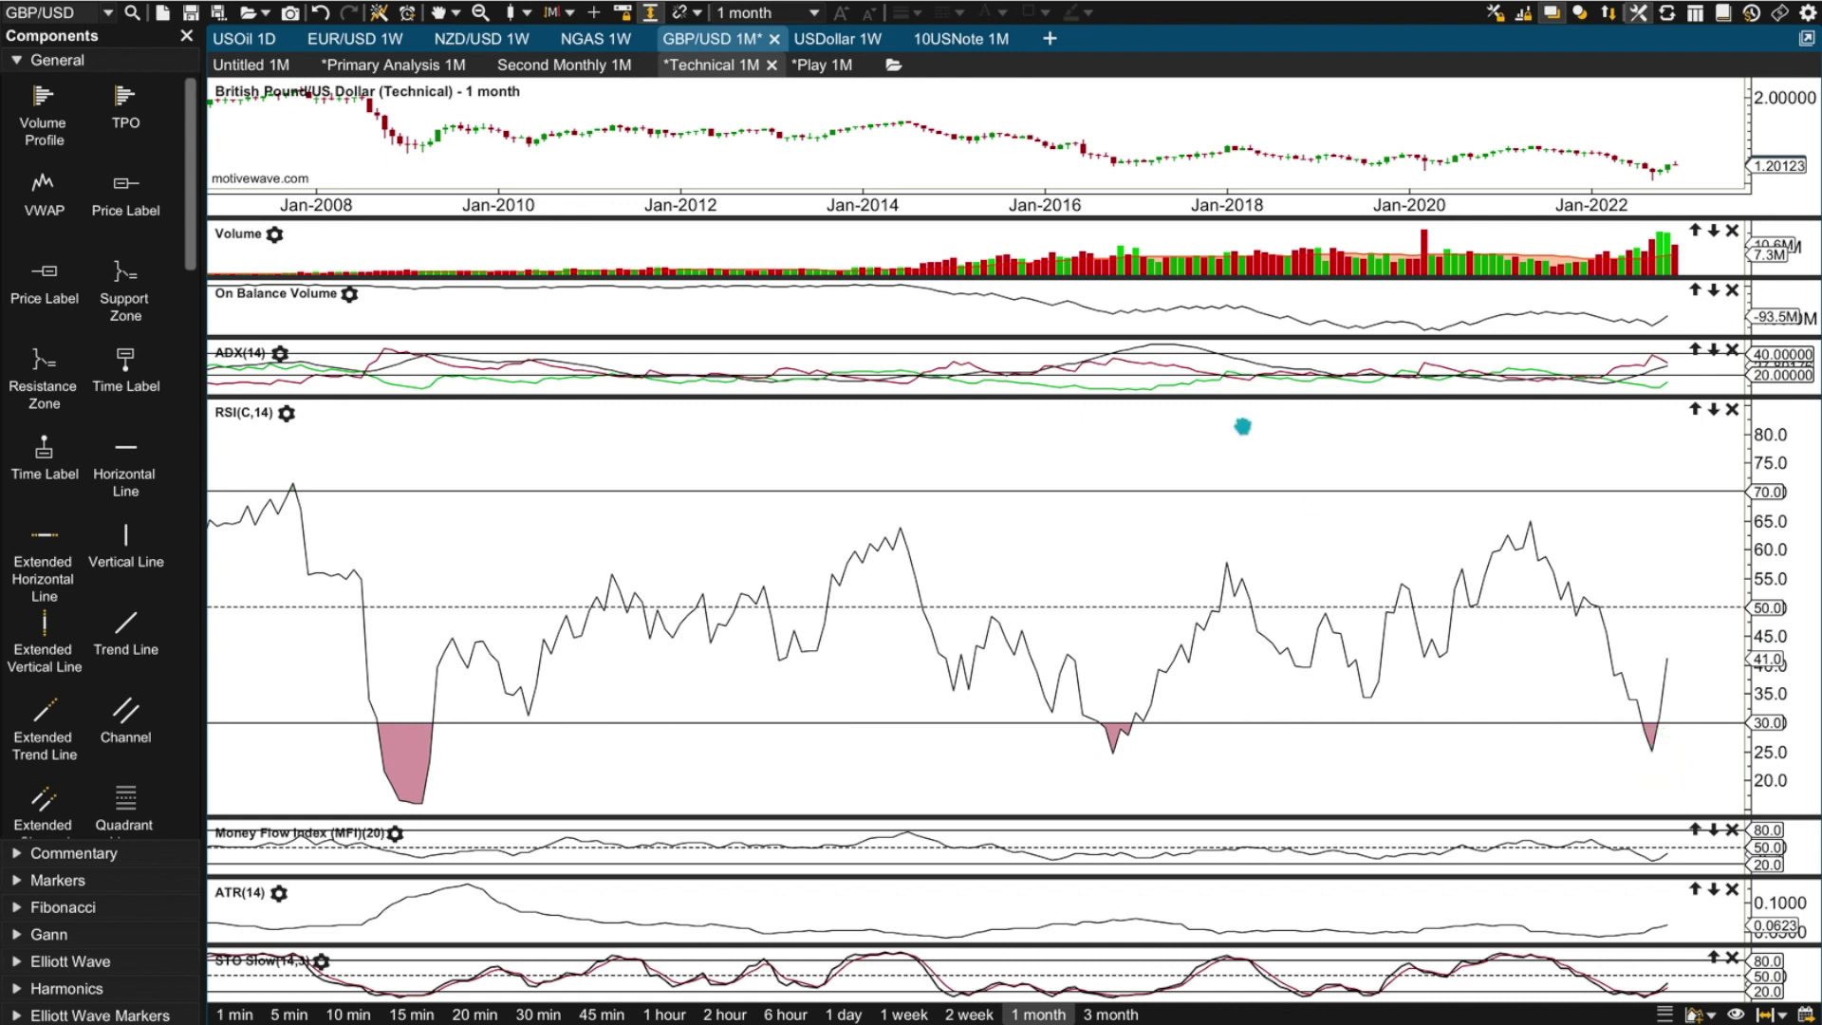
# Place an extended horizontal line at about 24.7 on the RSI pane and compare the latest low with it
pyautogui.click(38, 527)
pyautogui.moveTo(834, 789); pyautogui.dragTo(835, 763)
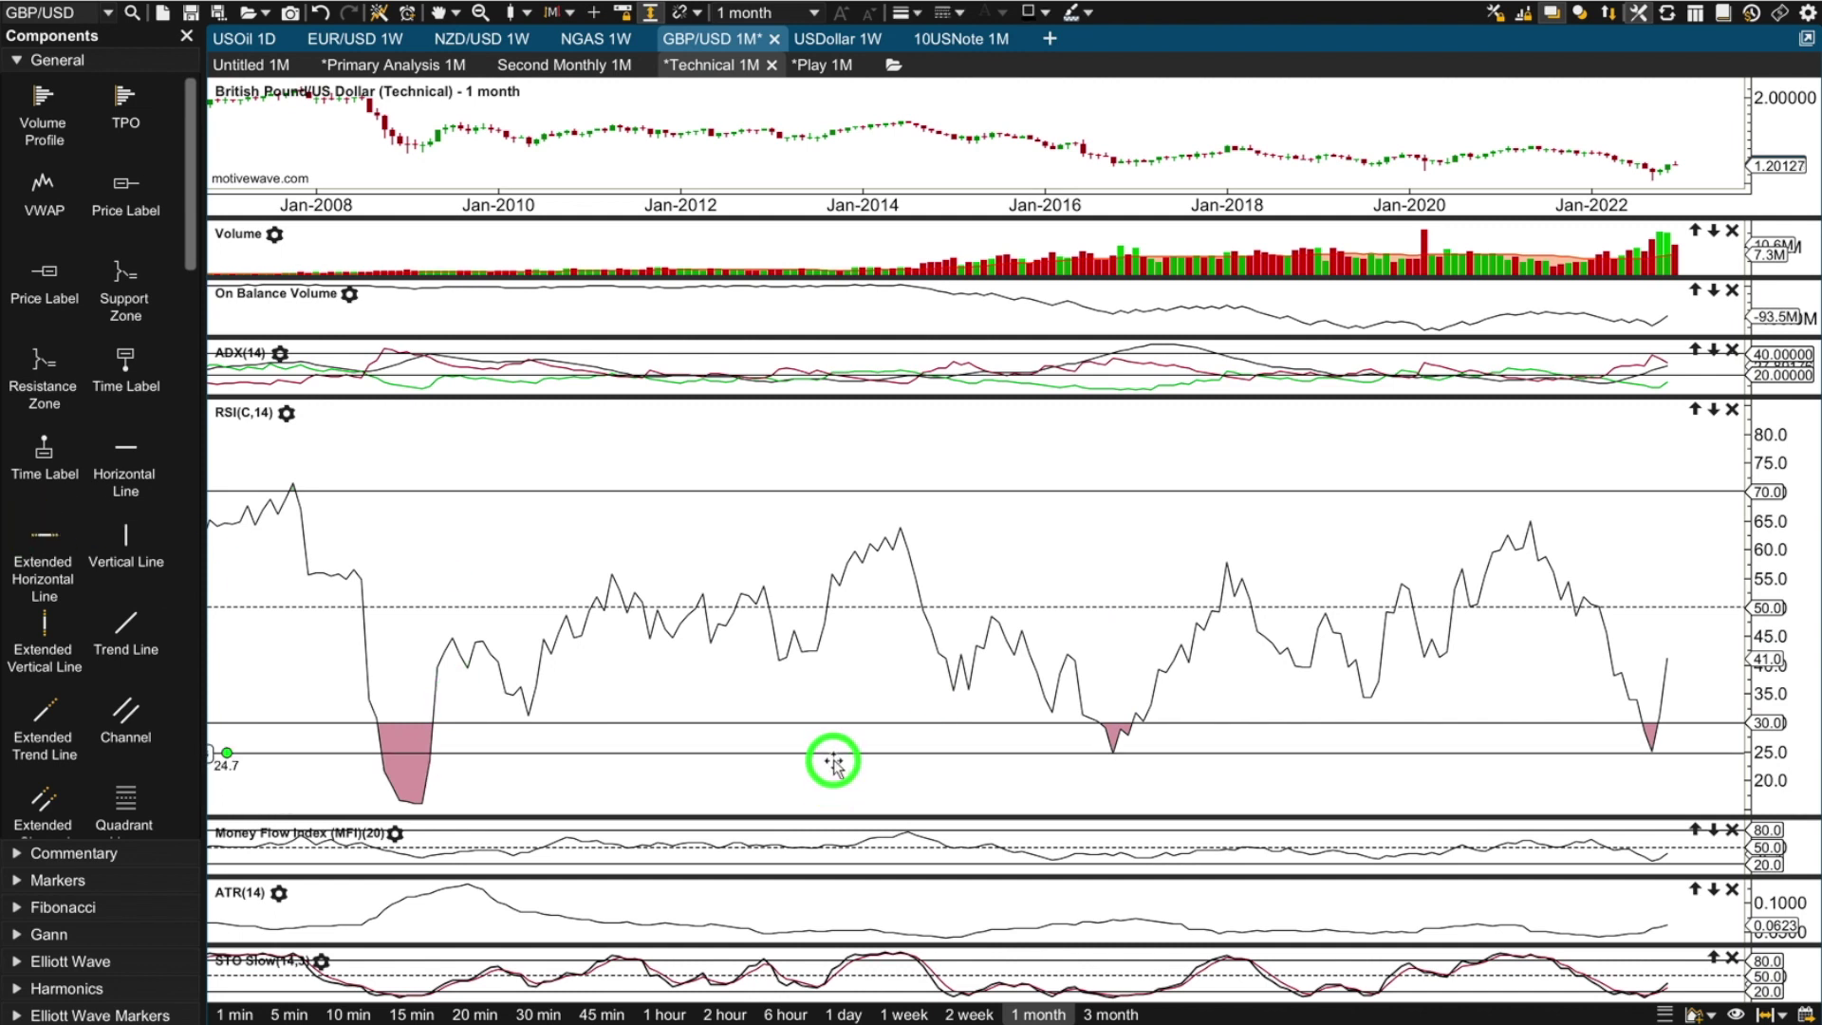
pyautogui.click(1656, 738)
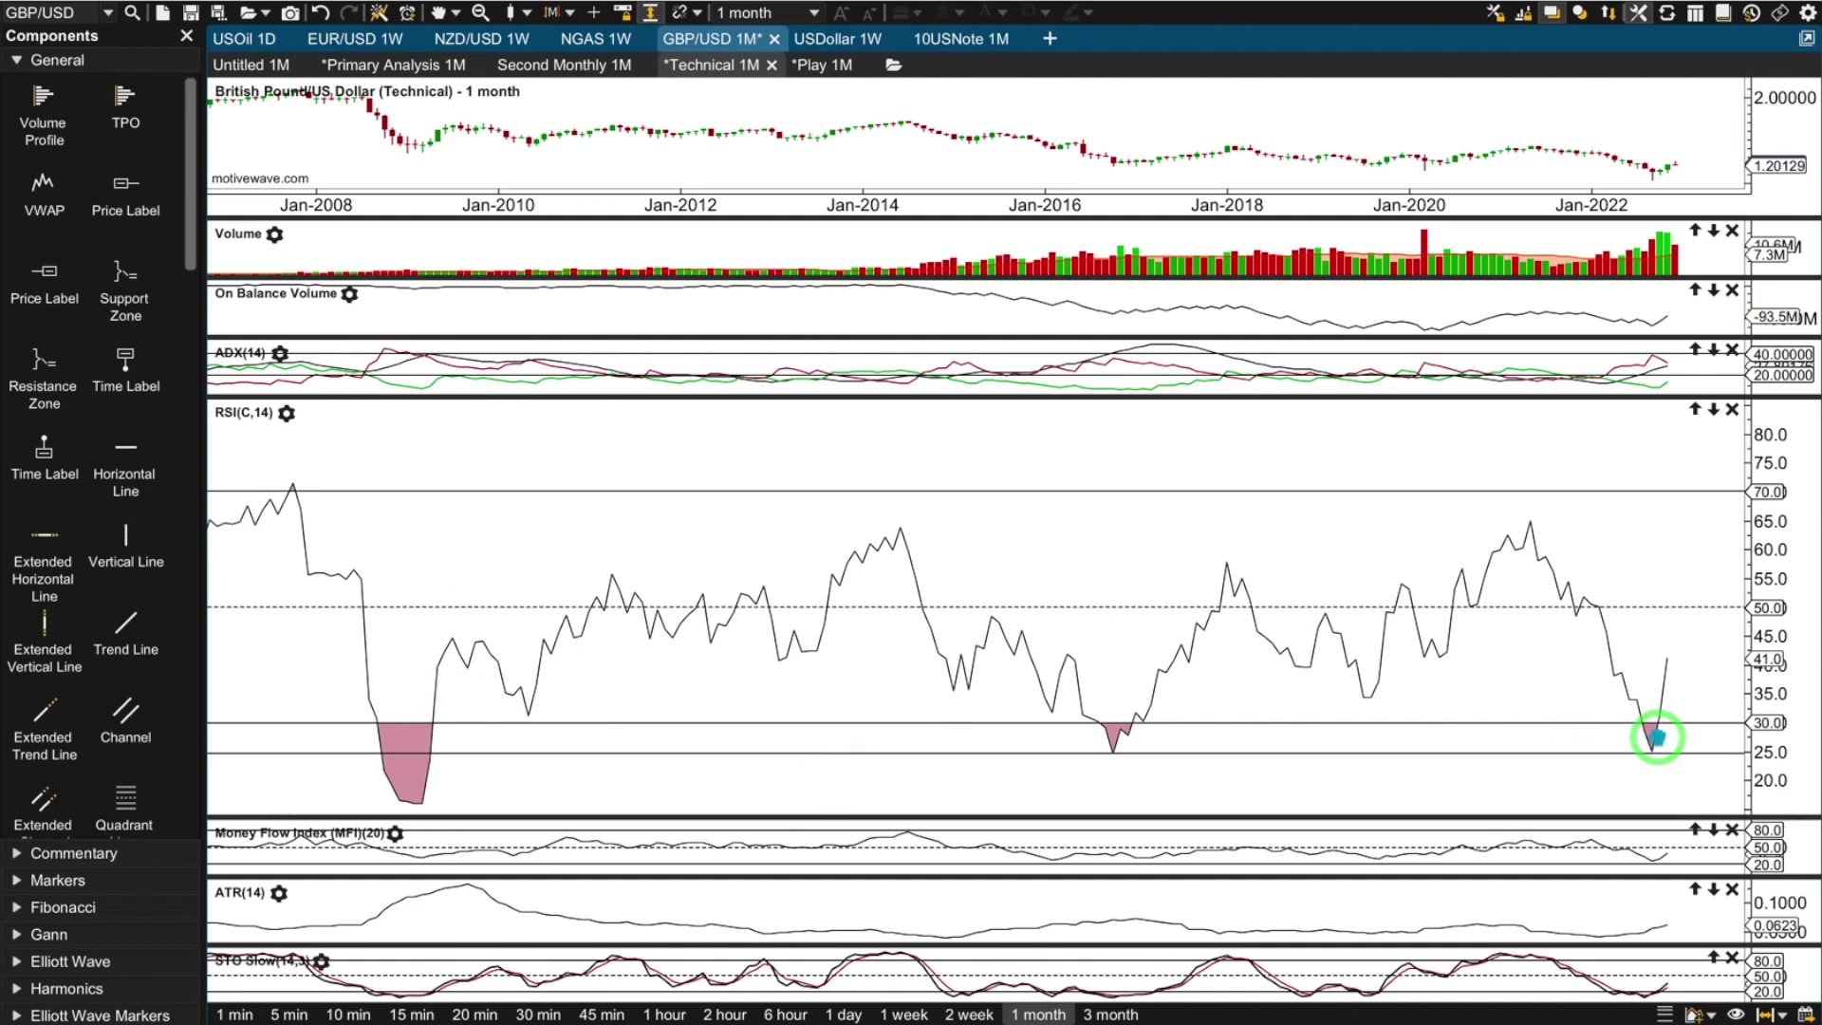
# Delete the extended horizontal line from the RSI pane and compare the 2009, 2016 and 2022 RSI lows with price
pyautogui.click(1113, 740)
pyautogui.press('Delete')
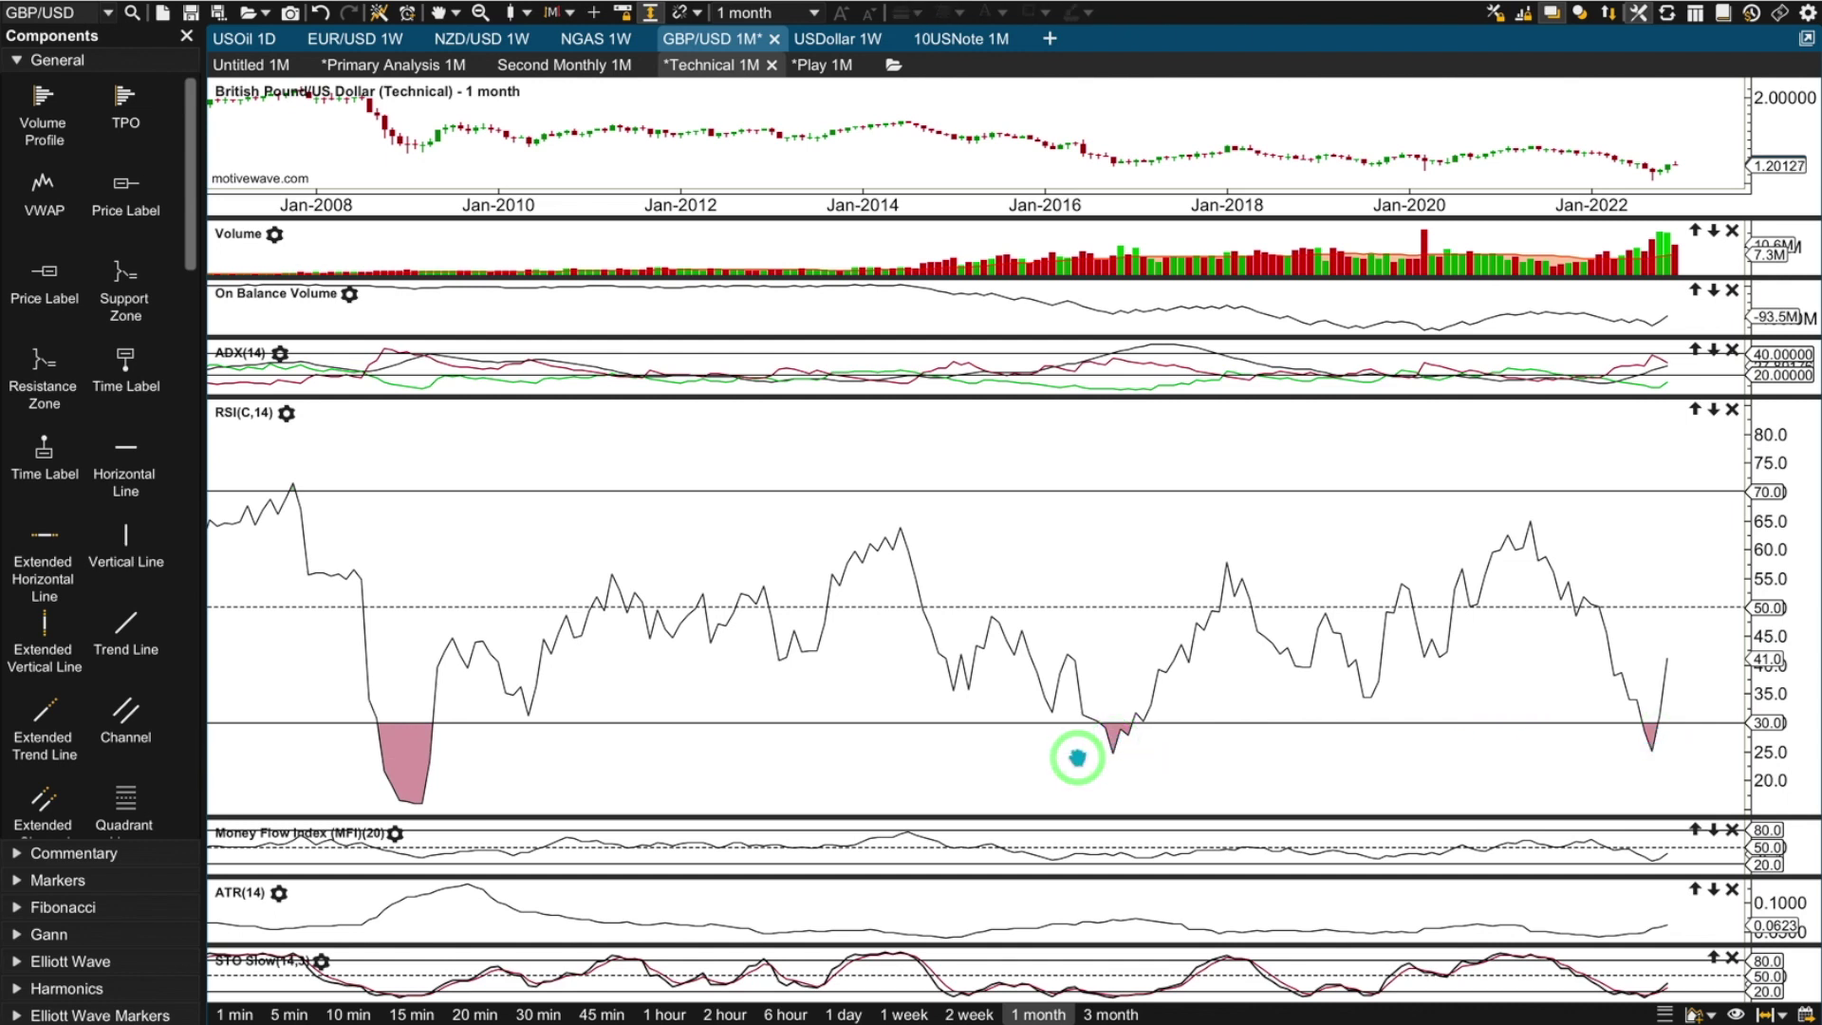
pyautogui.click(1114, 740)
pyautogui.click(1715, 723)
pyautogui.click(424, 802)
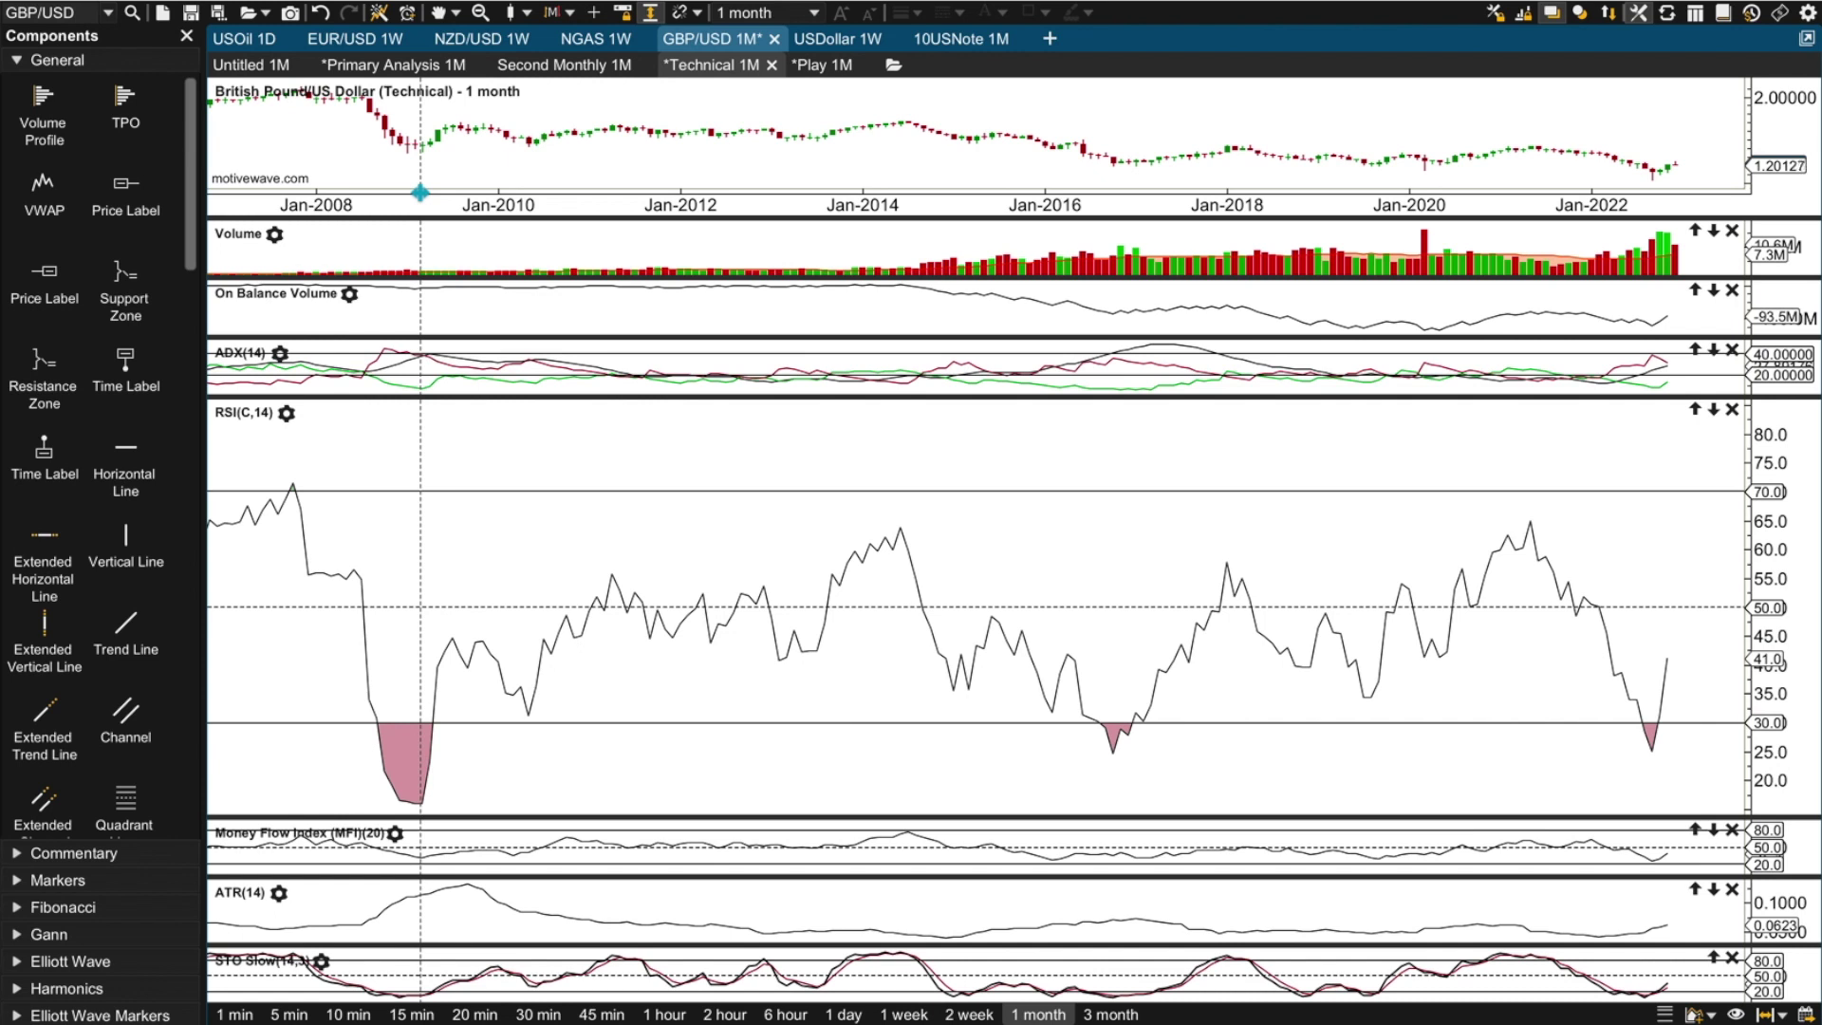
pyautogui.click(1653, 747)
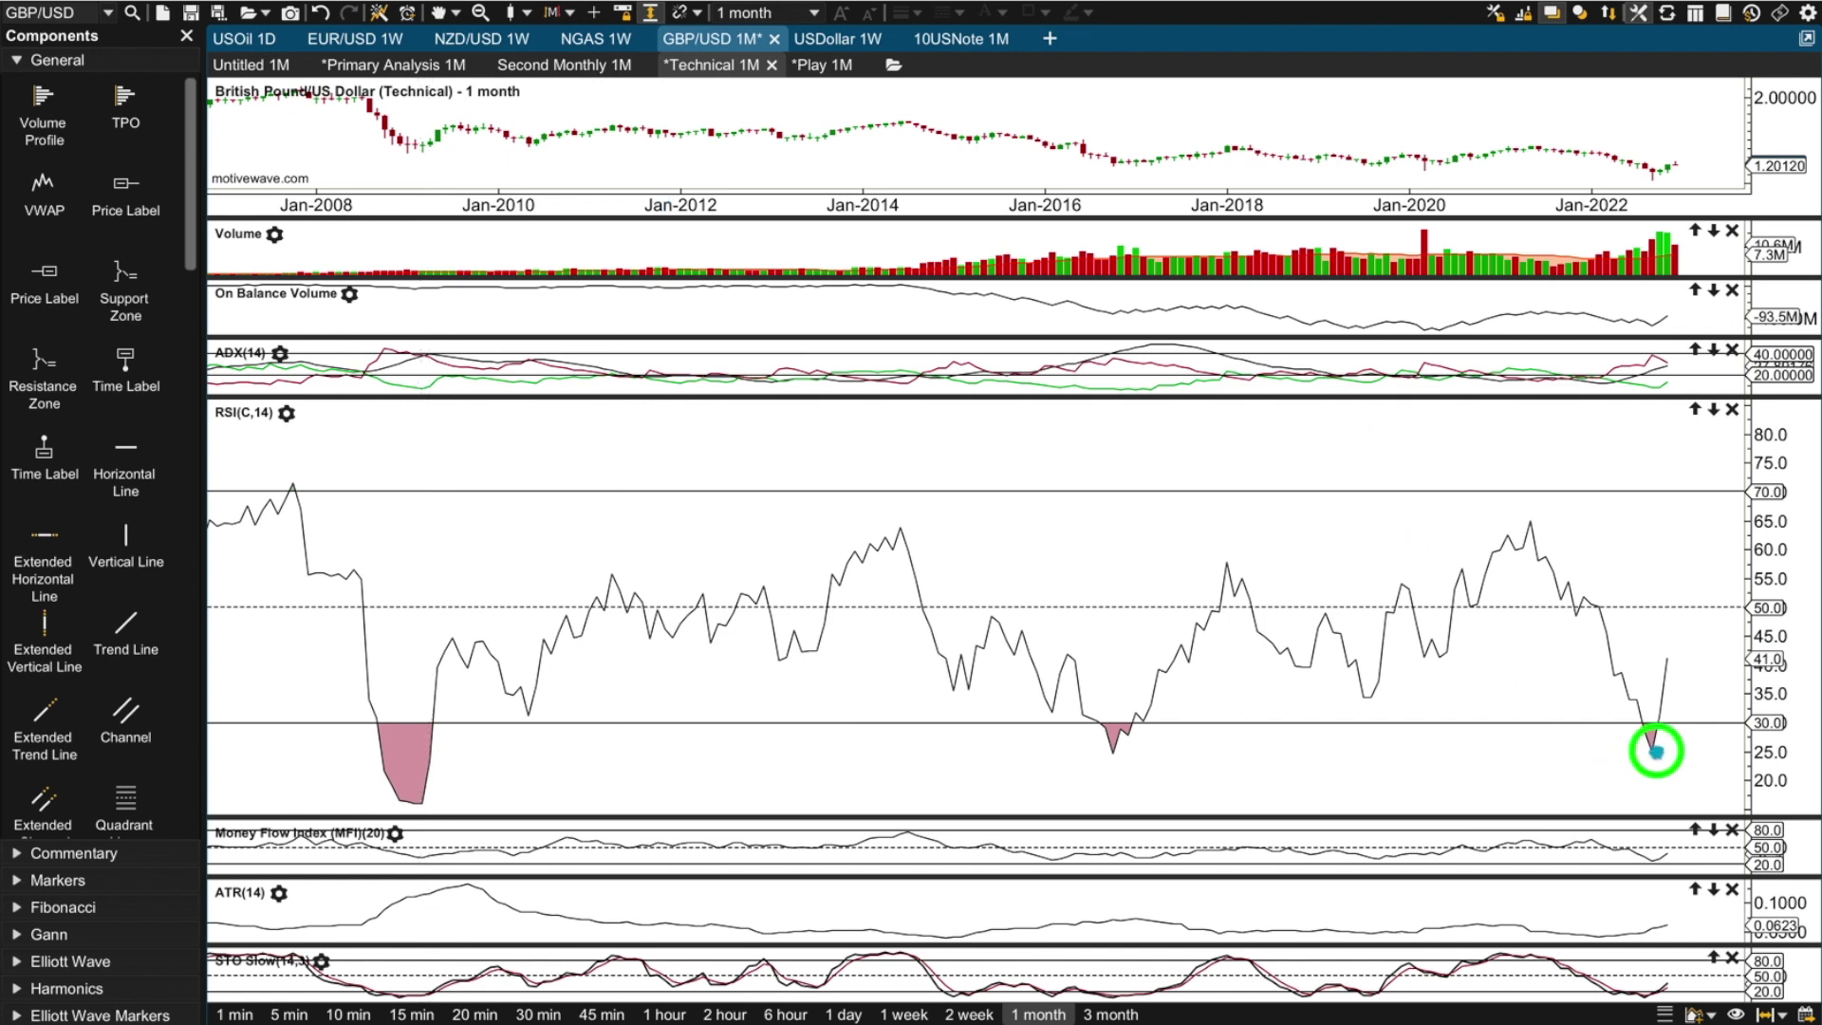
pyautogui.click(1503, 125)
pyautogui.click(1650, 159)
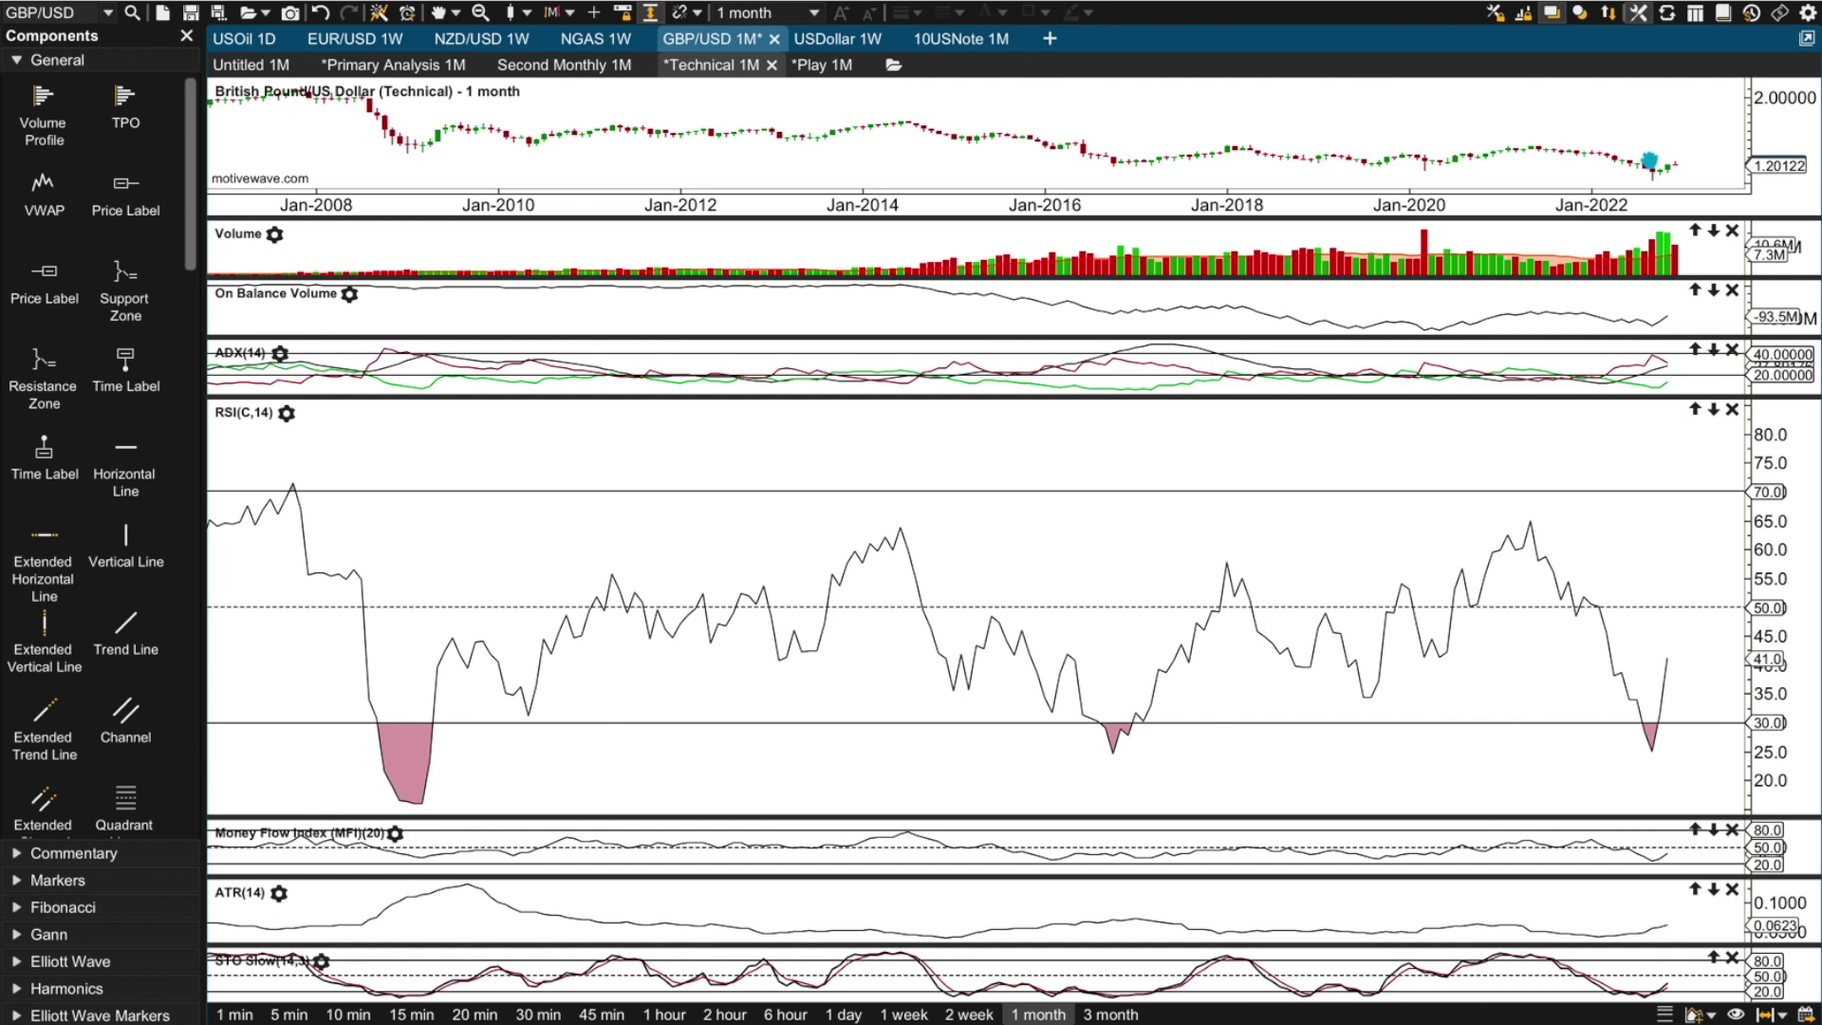
# Enlarge the Money Flow Index (20) pane and compare its latest low and rebound with the RSI
pyautogui.click(1221, 194)
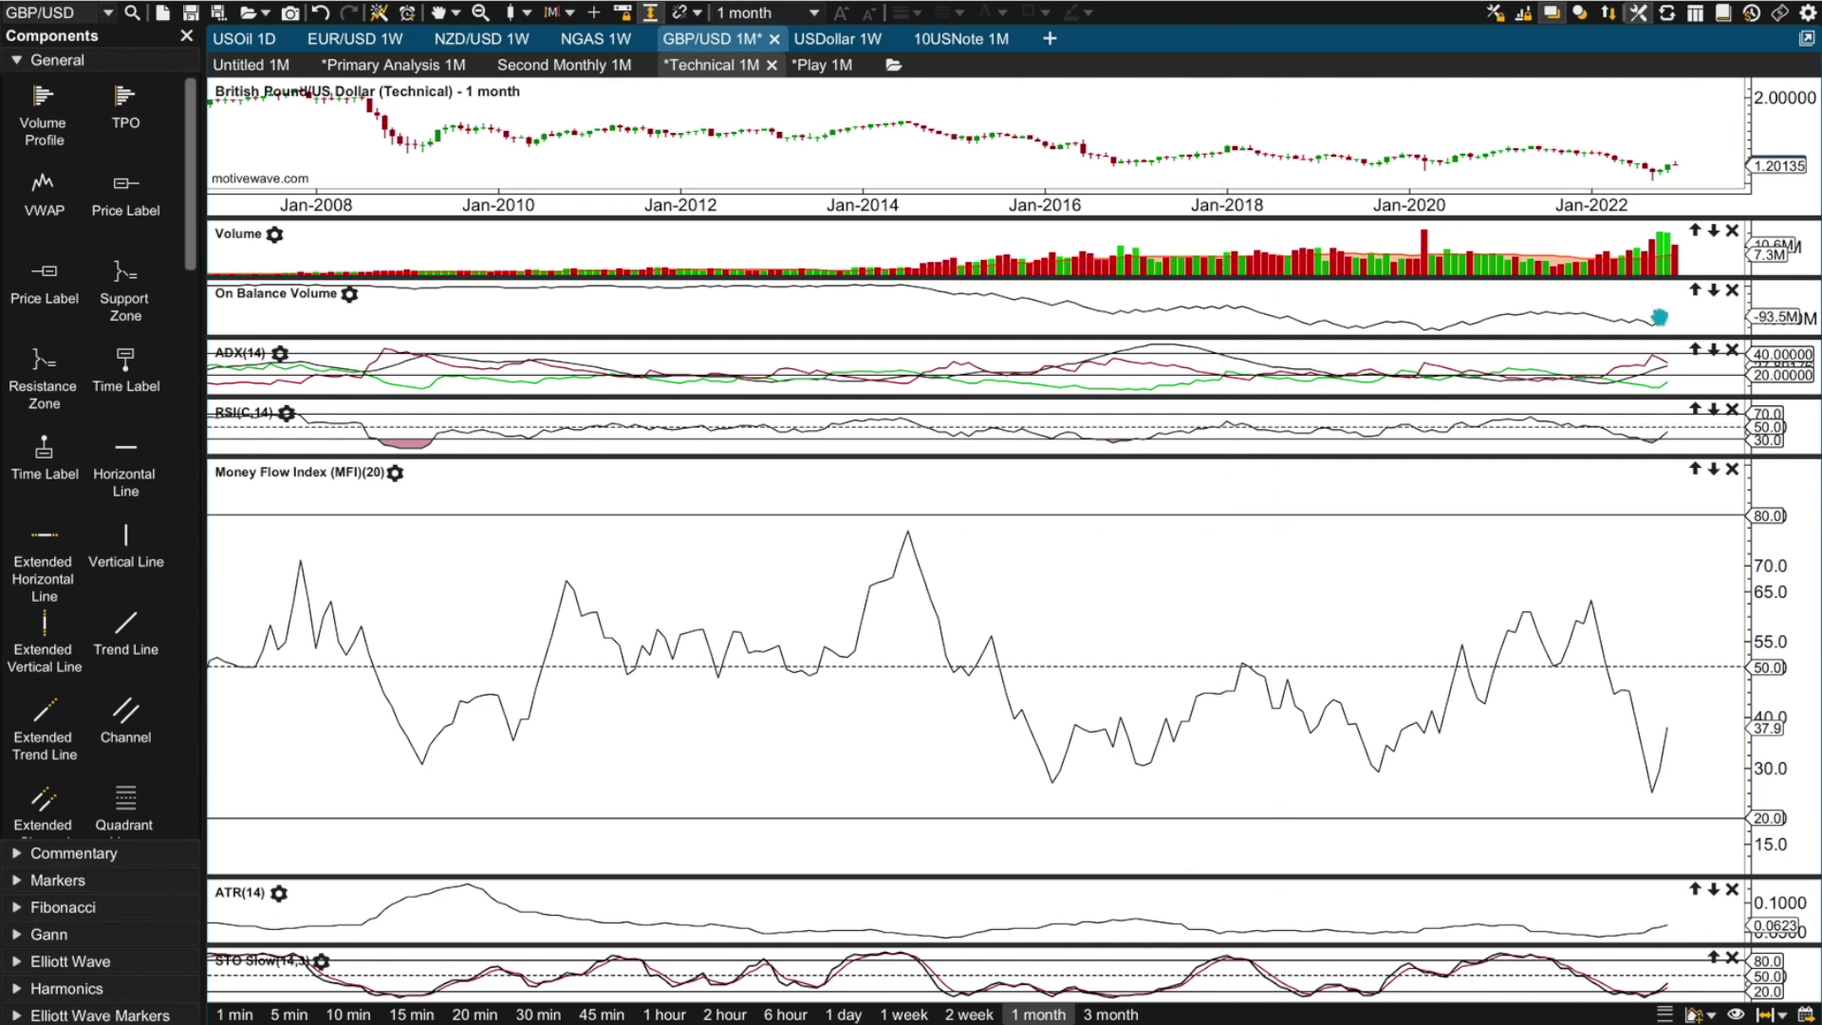
pyautogui.click(1666, 435)
pyautogui.click(1677, 743)
# Enlarge the monthly ATR(14) and STO Slow(14,3) panes in turn and check their latest moves
pyautogui.moveTo(1439, 880); pyautogui.dragTo(1453, 390)
pyautogui.click(1613, 912)
pyautogui.click(1652, 854)
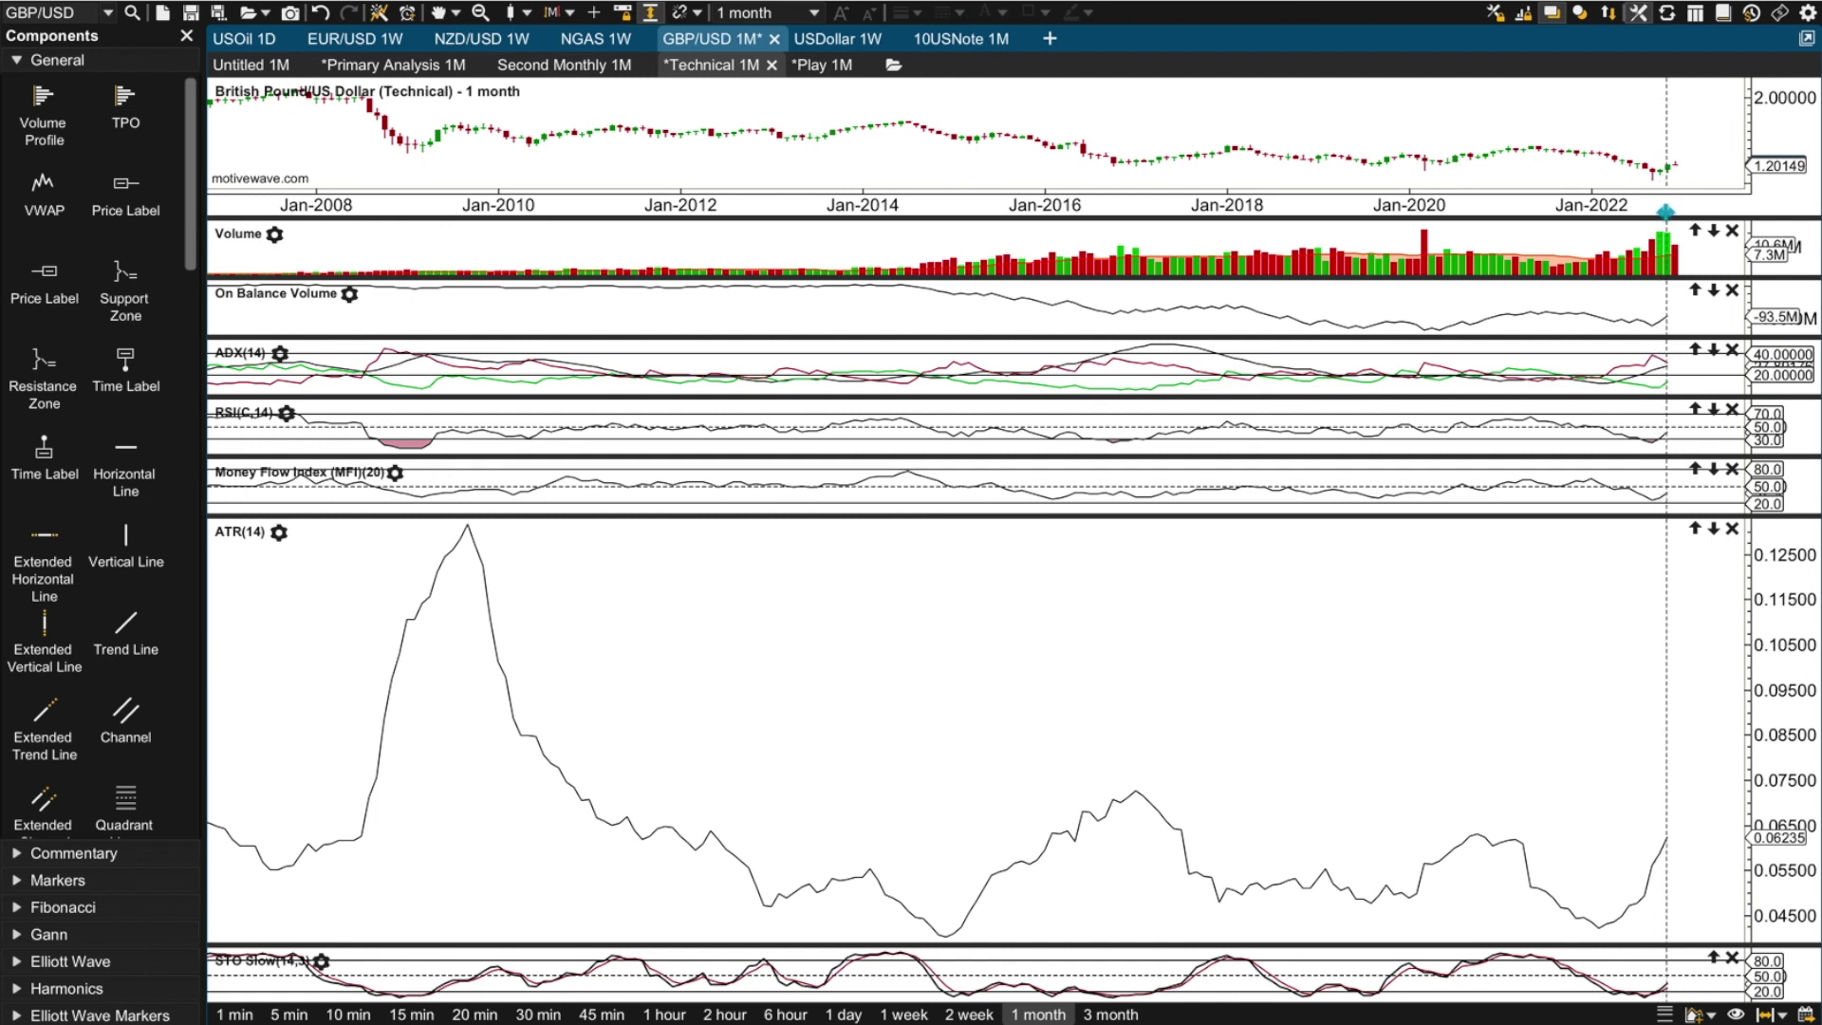
pyautogui.click(262, 556)
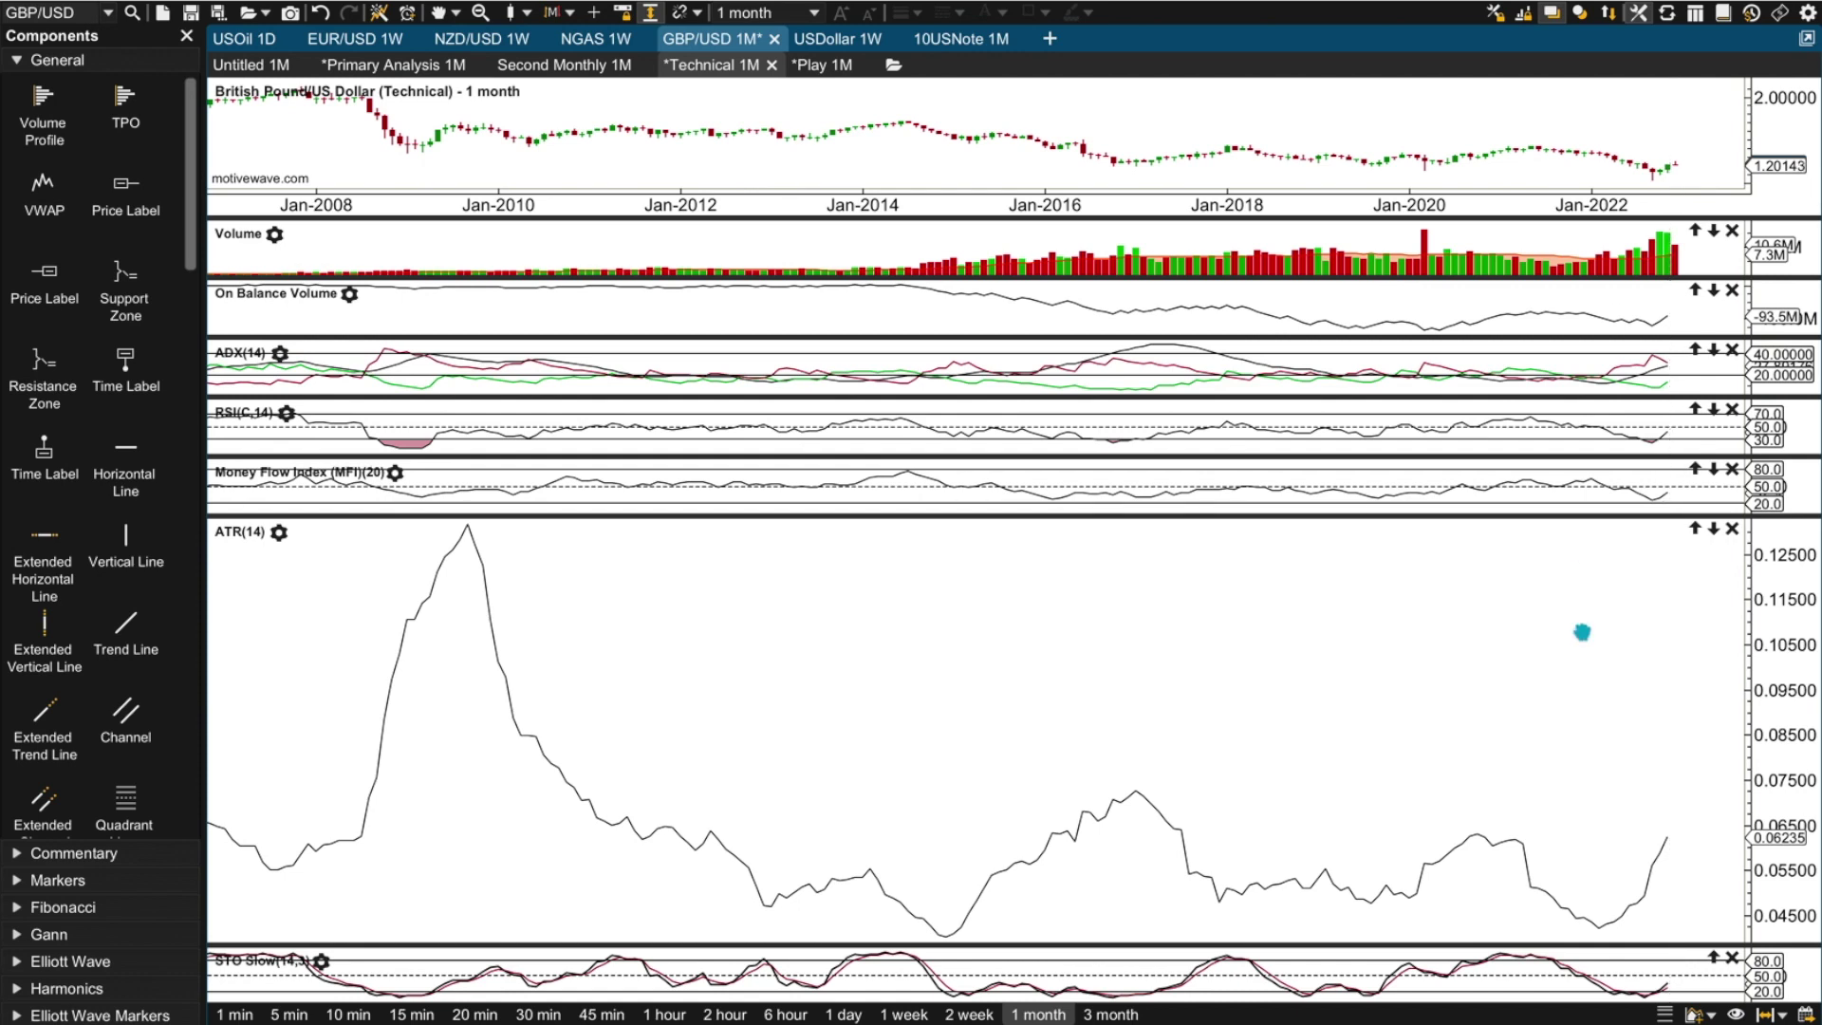
pyautogui.moveTo(1630, 947); pyautogui.dragTo(1611, 560)
pyautogui.click(1651, 841)
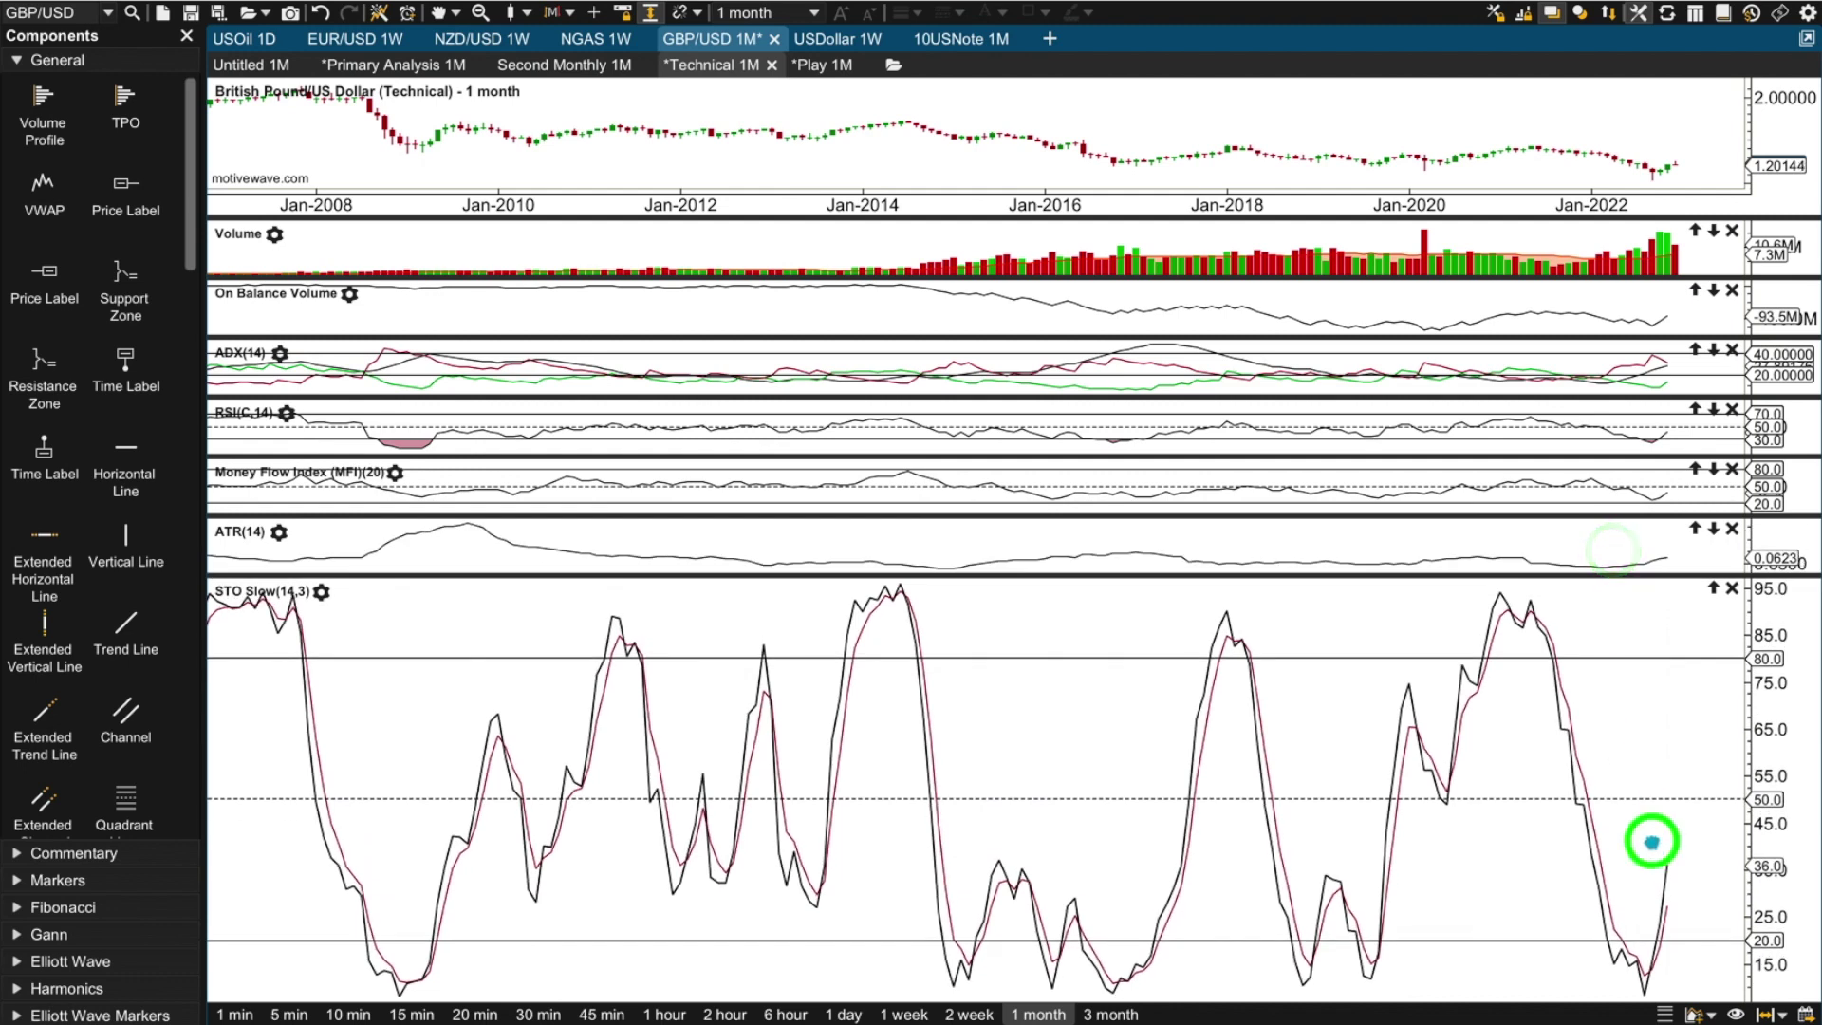
# Switch the technical chart to the weekly timeframe and examine the price low of late September 2022
pyautogui.press('w')
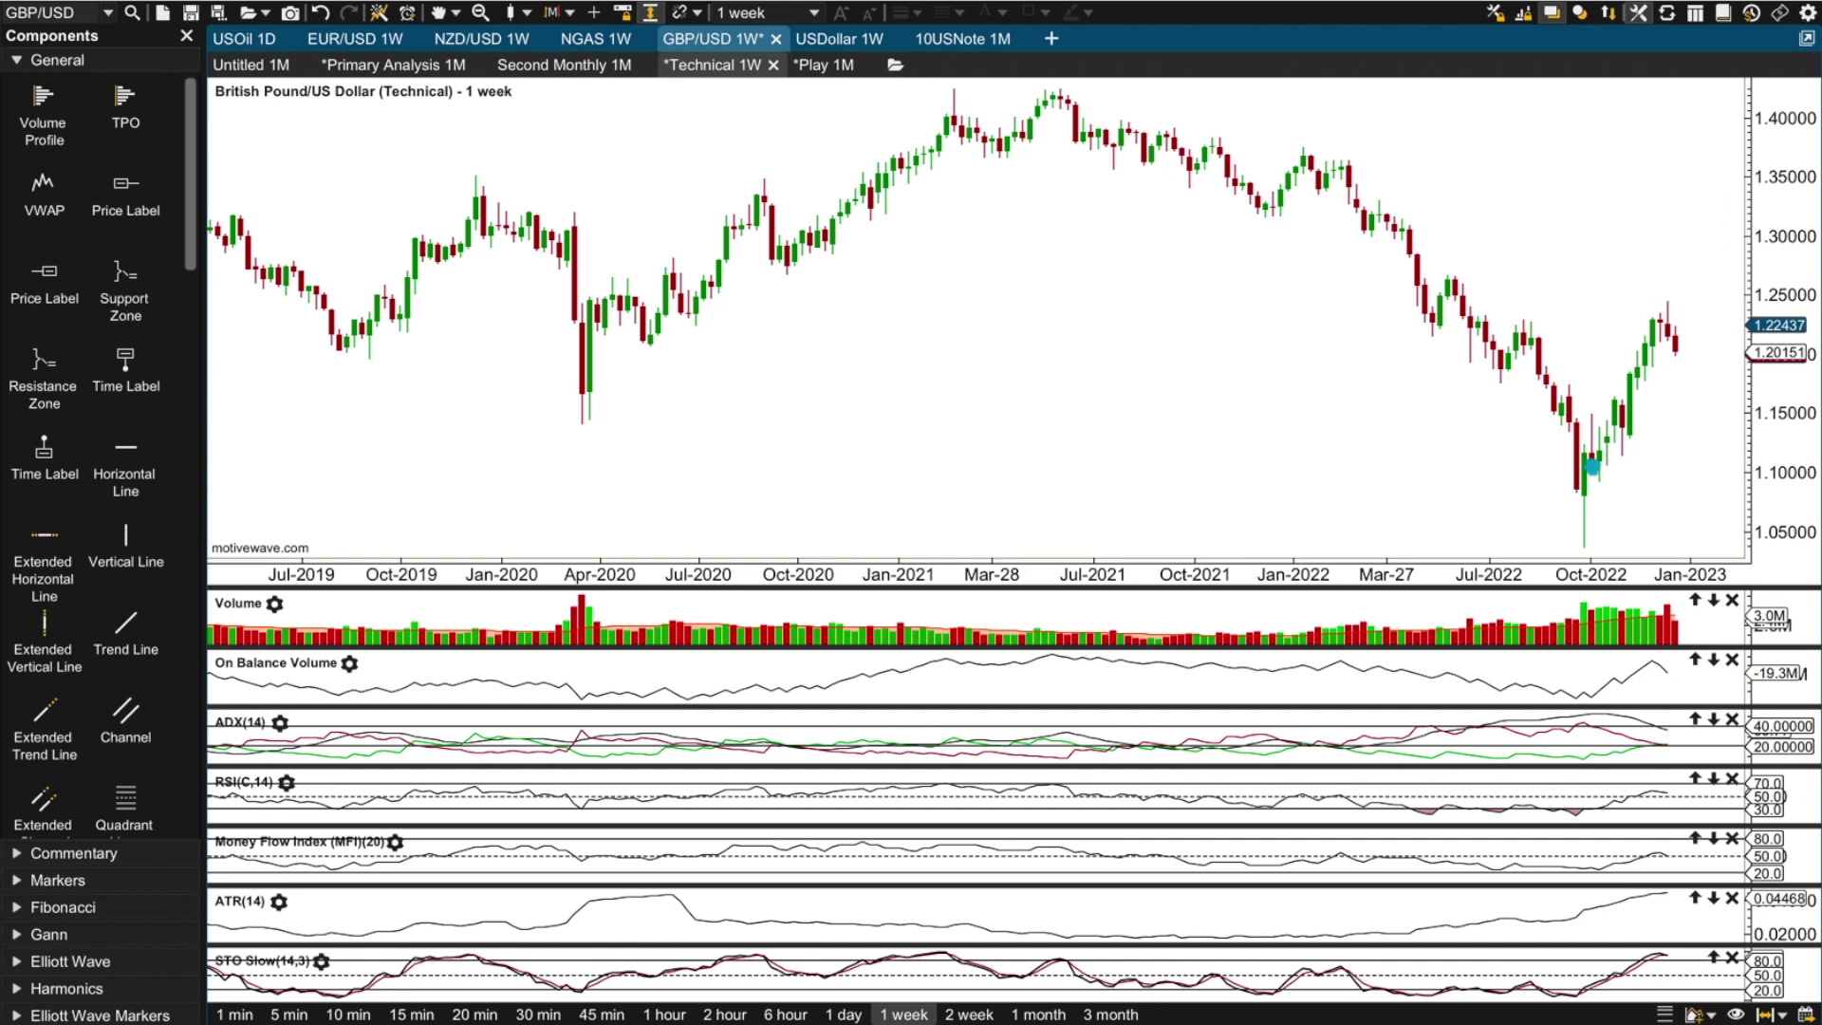
pyautogui.click(1586, 472)
pyautogui.click(1581, 465)
pyautogui.click(1576, 458)
pyautogui.scroll(3, 1582, 471)
pyautogui.click(1515, 471)
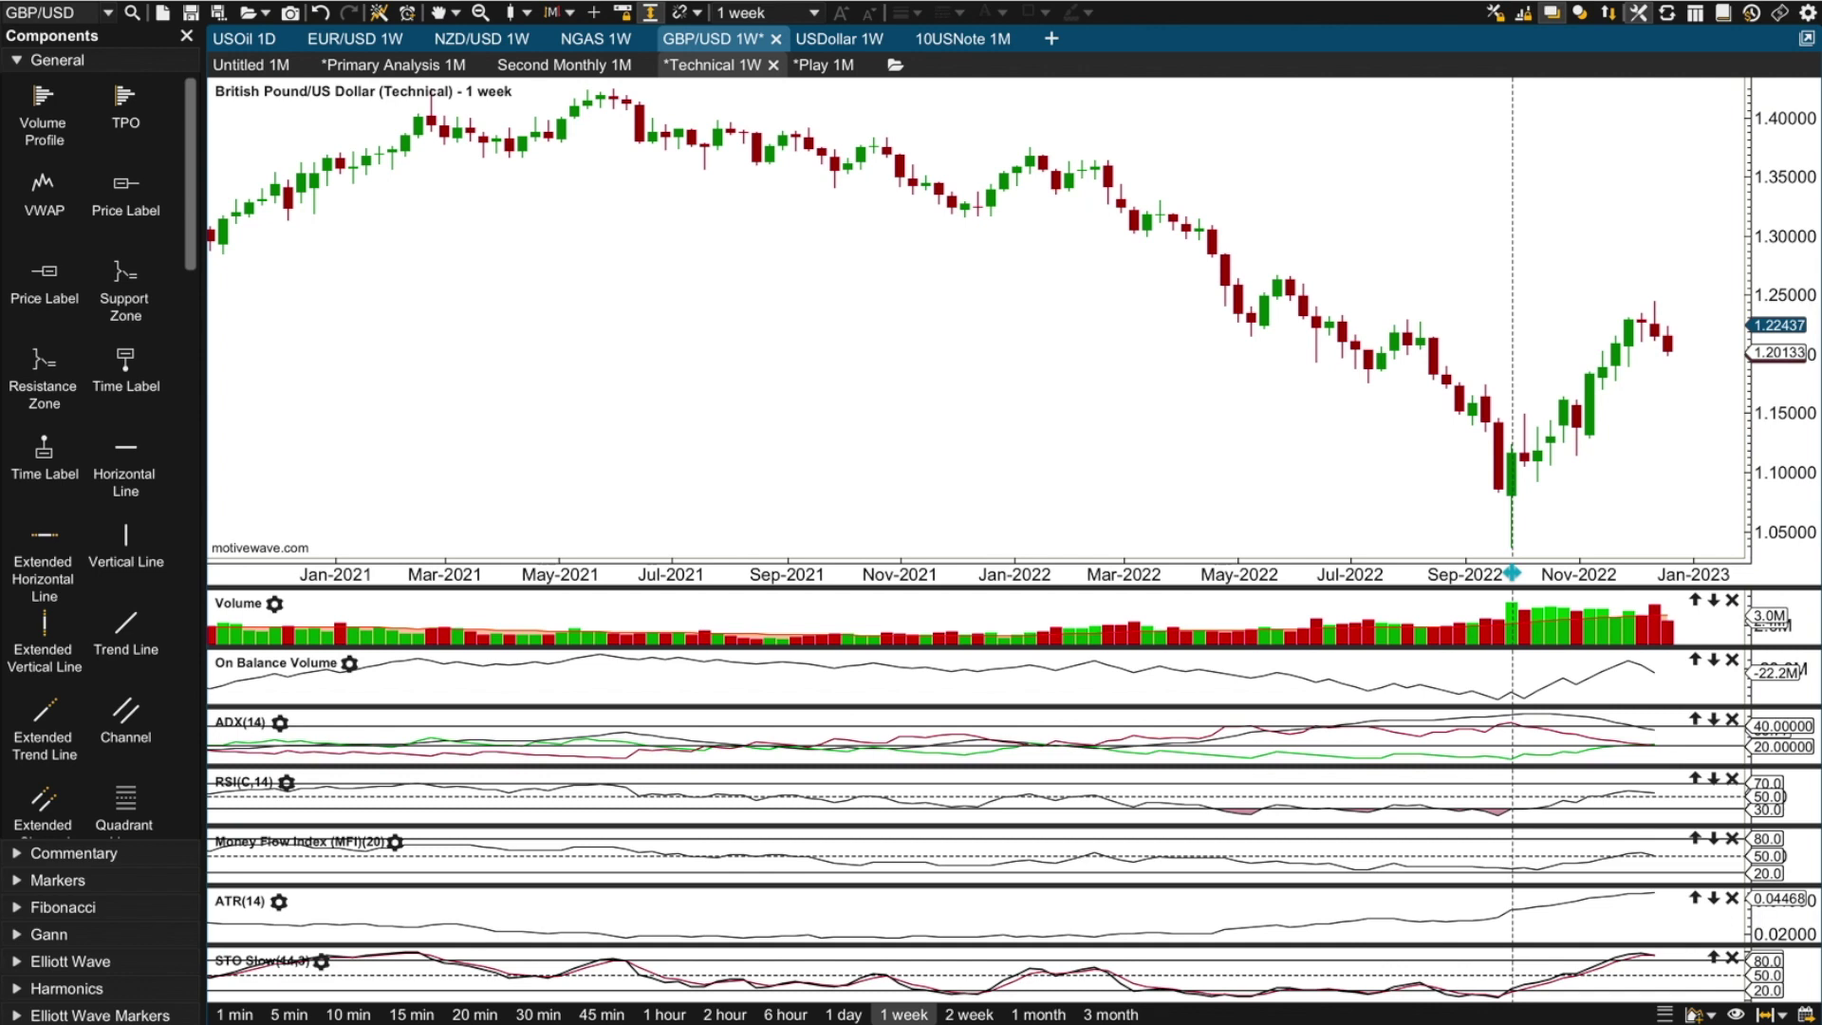
# Enlarge the weekly Volume pane and compare the bars since the September 2022 low with the latest ones
pyautogui.moveTo(1510, 588); pyautogui.dragTo(1544, 195)
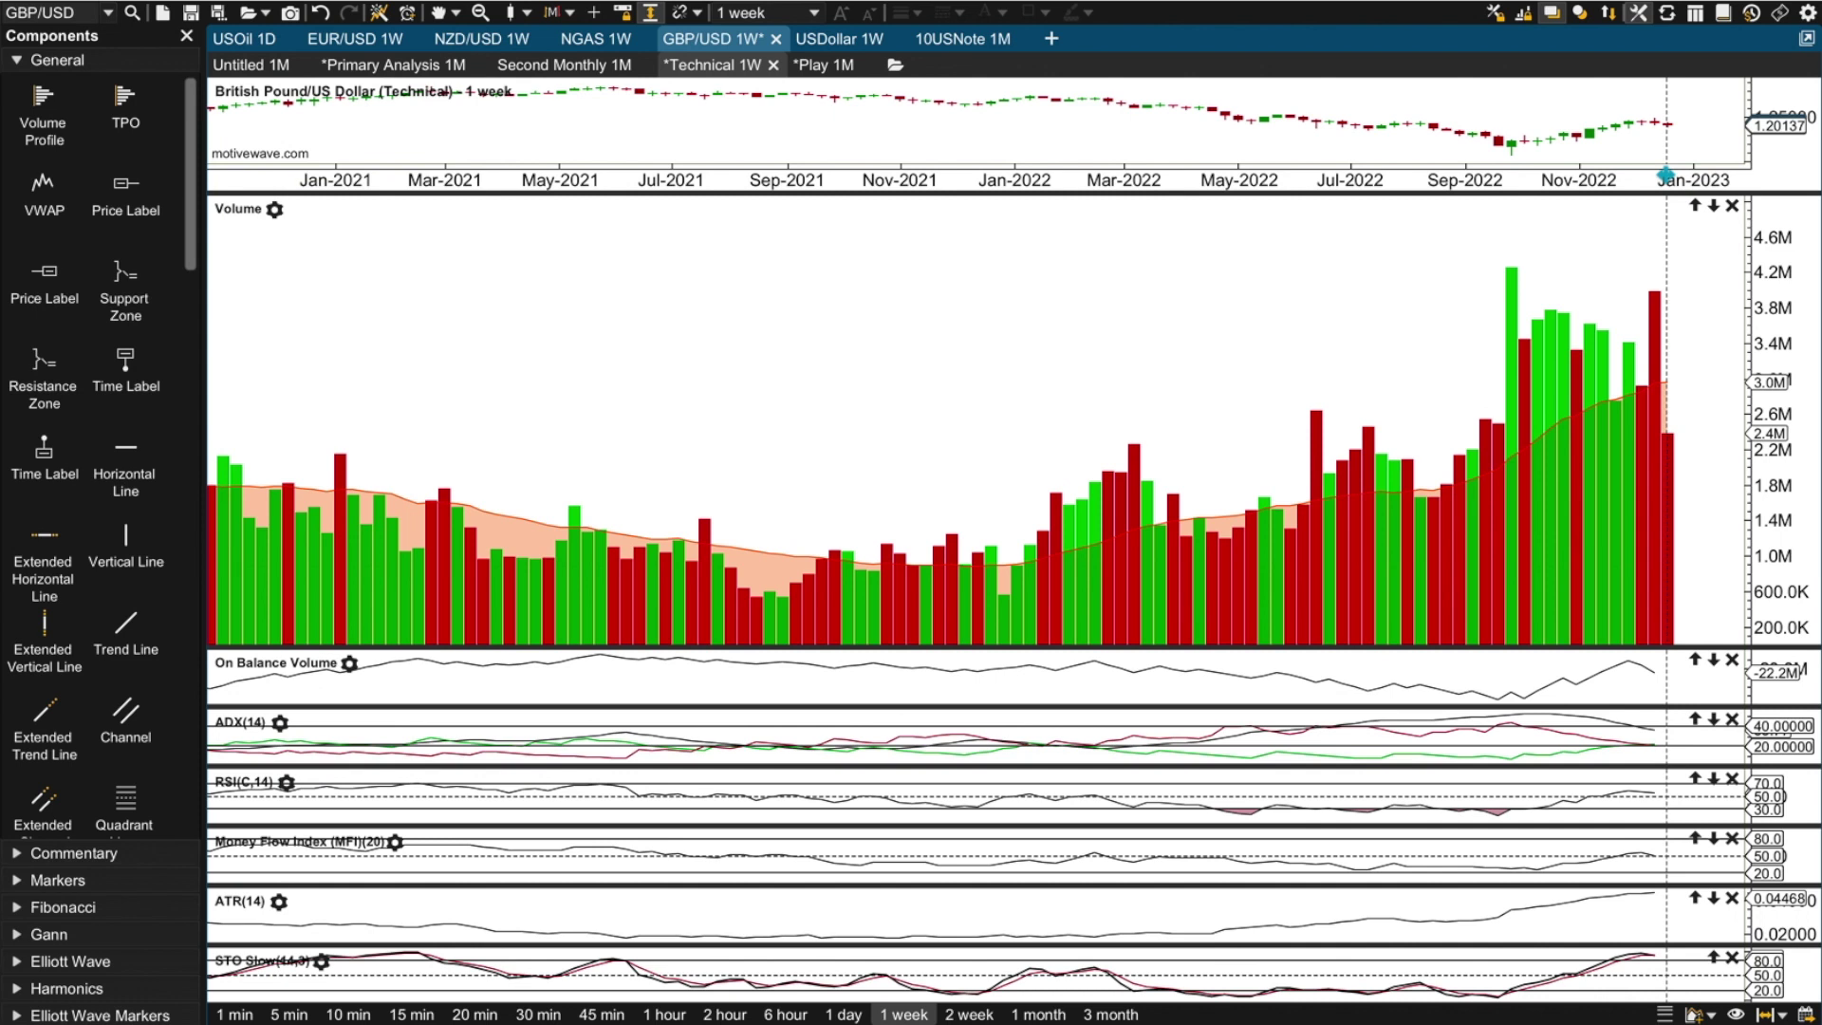
pyautogui.click(1655, 302)
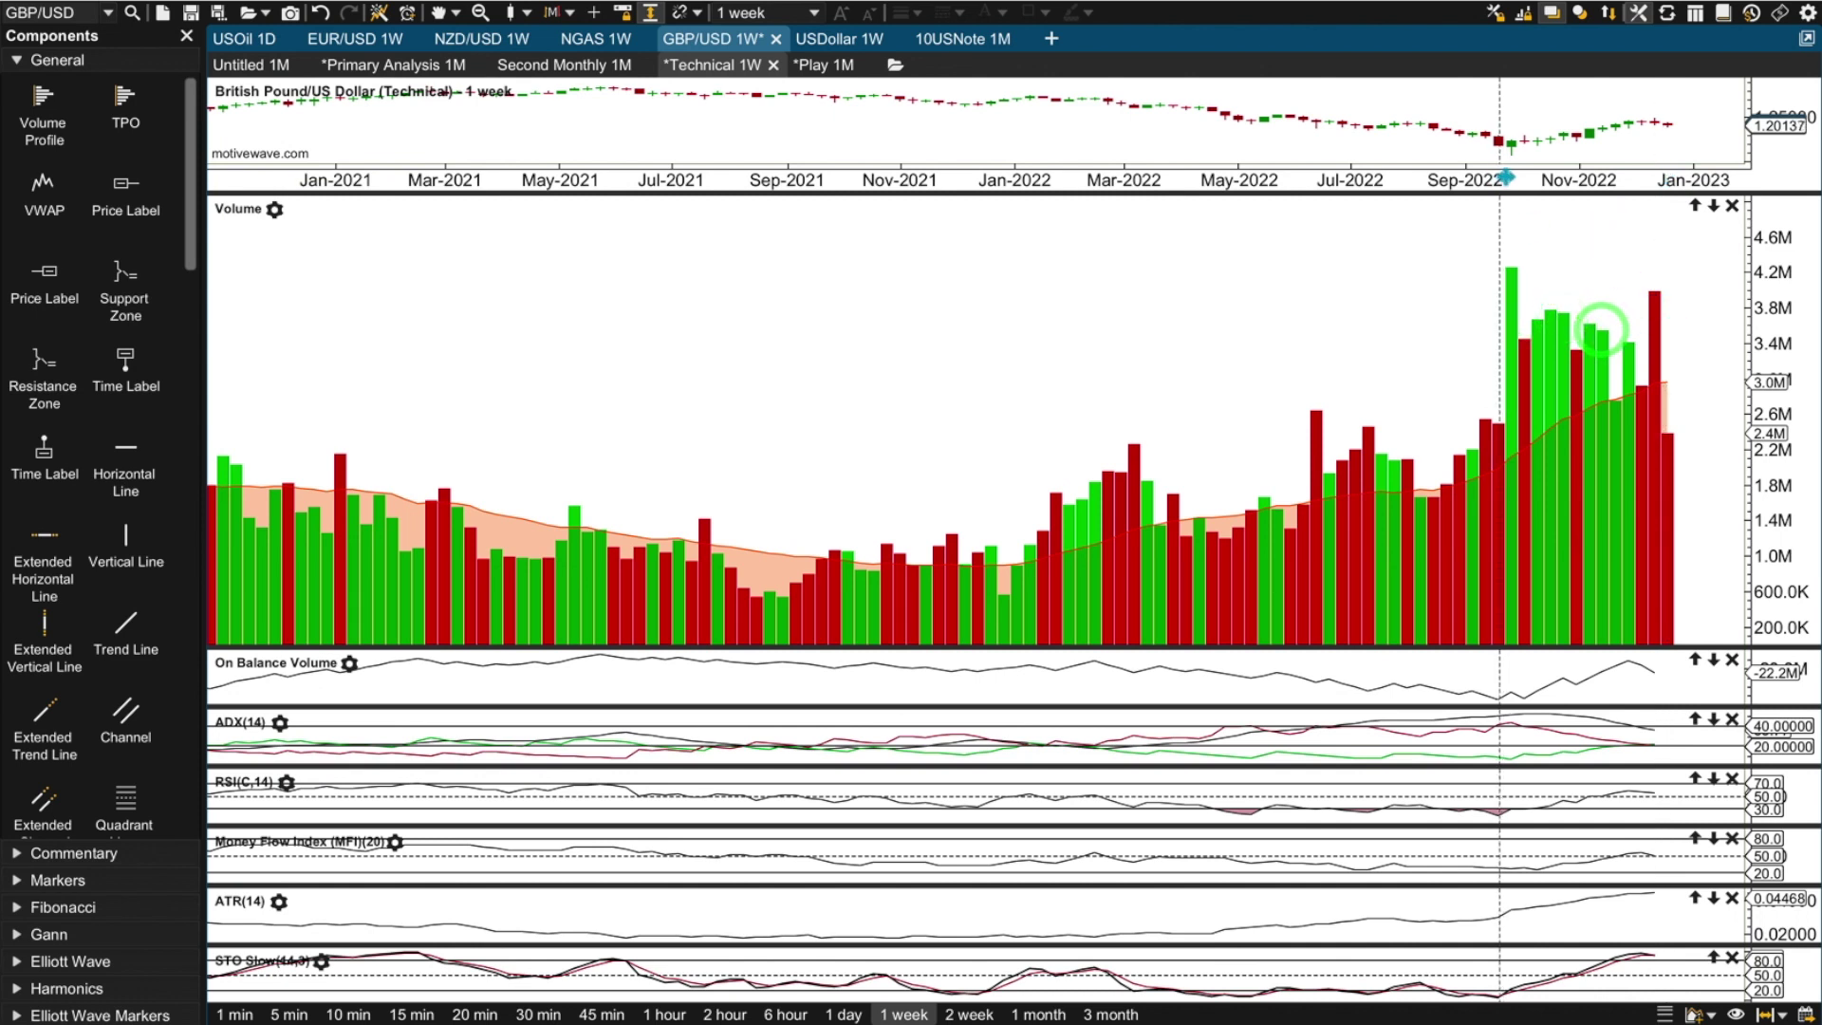
pyautogui.click(1550, 301)
pyautogui.click(1609, 328)
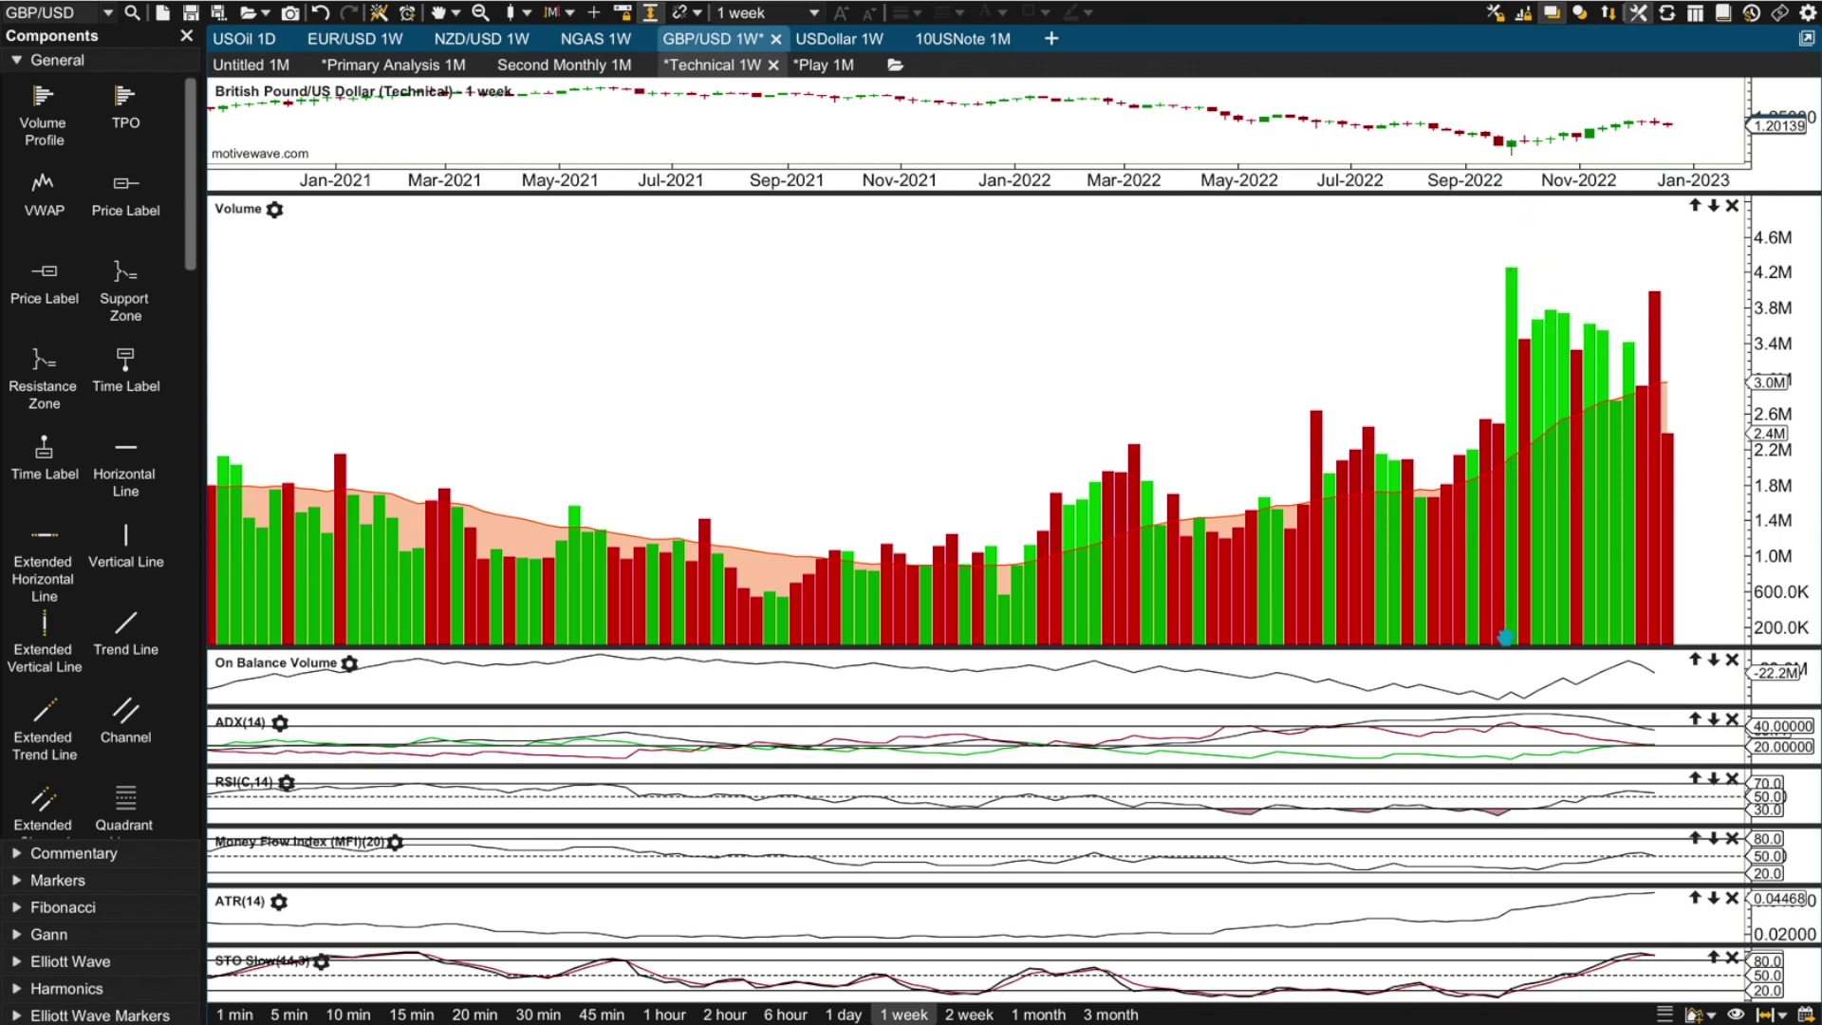
# Enlarge the On Balance Volume pane and draw a trend line along its falling highs from the February 2022 peak
pyautogui.moveTo(1505, 647); pyautogui.dragTo(1500, 251)
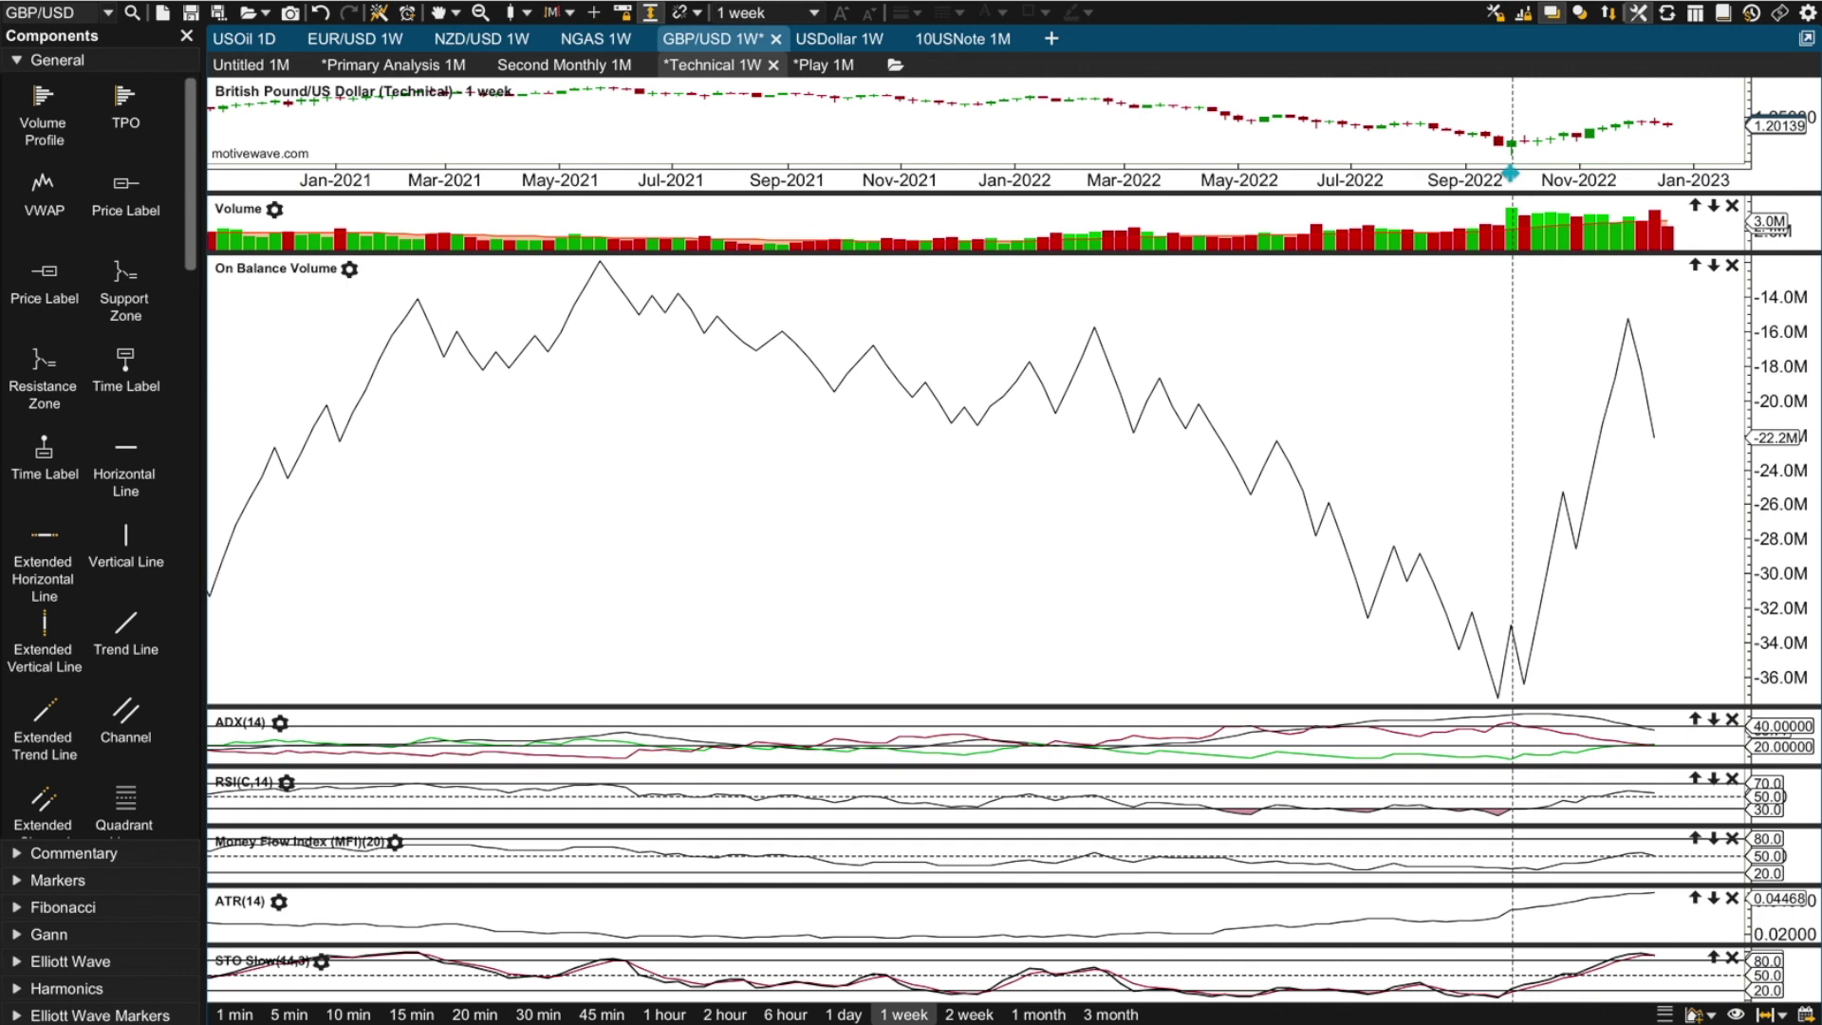
pyautogui.scroll(-2, 1475, 280)
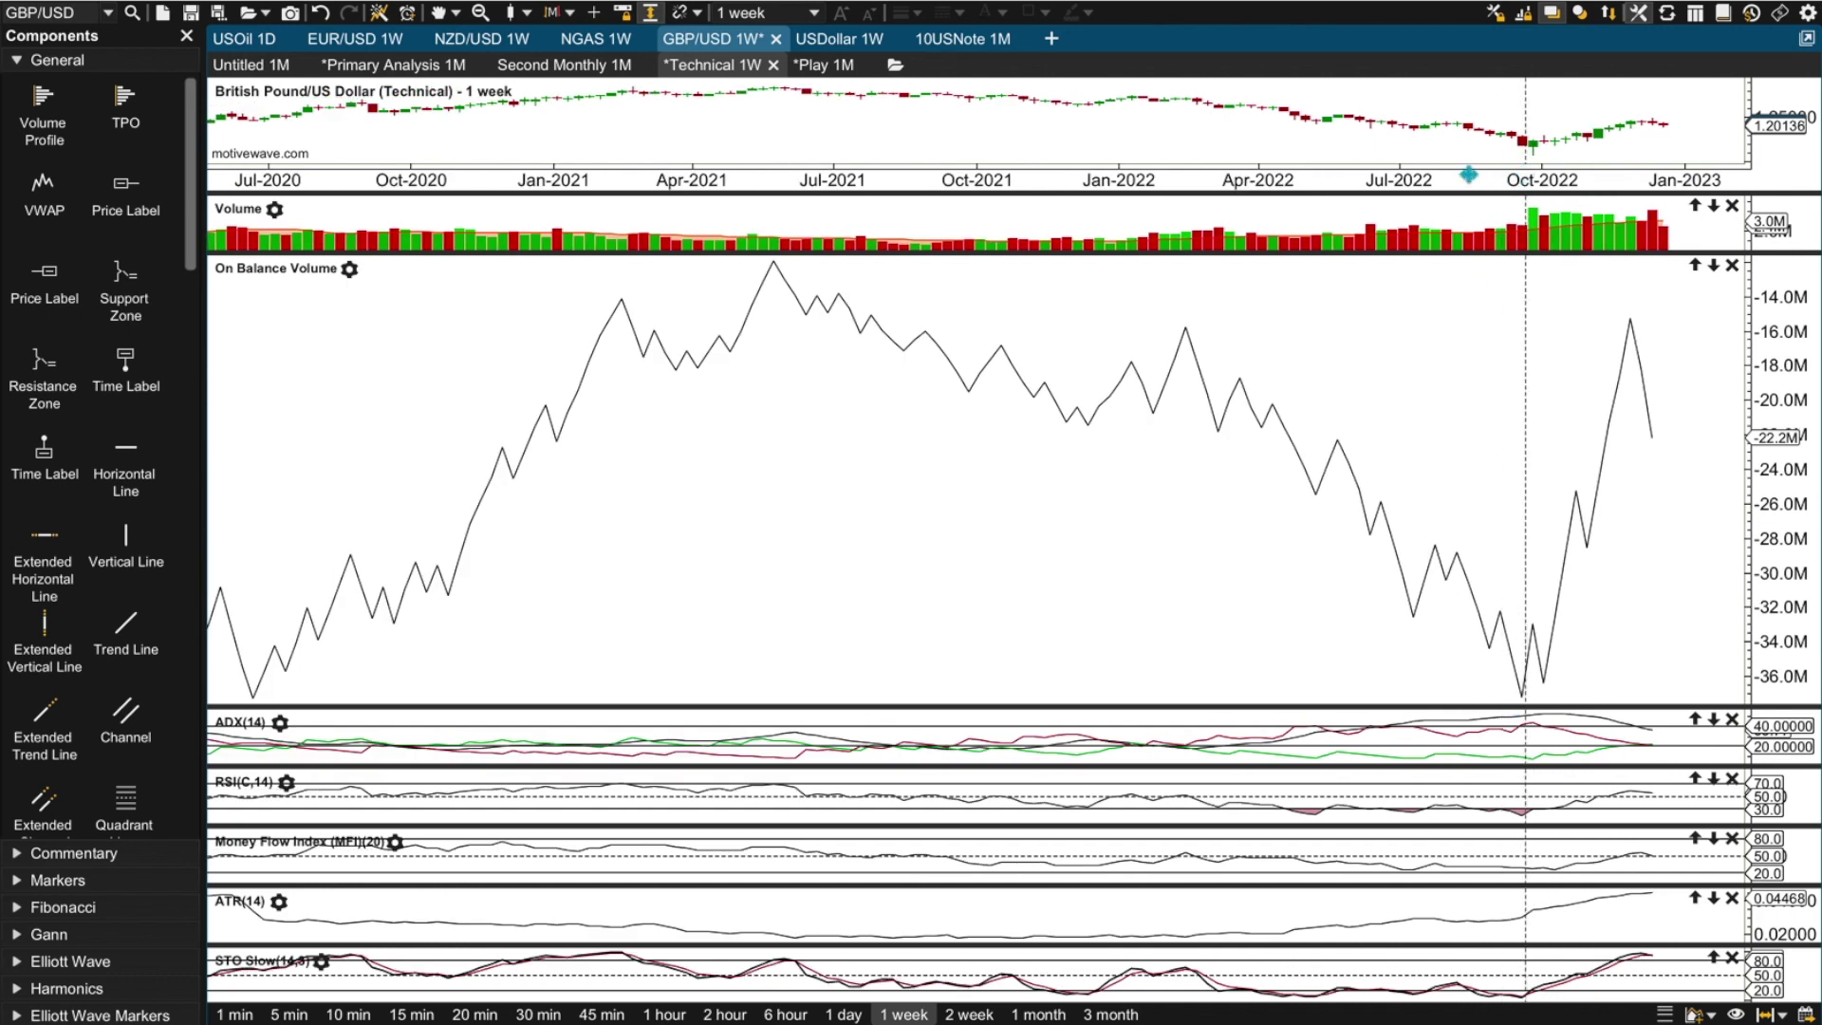
pyautogui.click(122, 643)
pyautogui.moveTo(1604, 643); pyautogui.dragTo(1228, 333)
pyautogui.click(1455, 486)
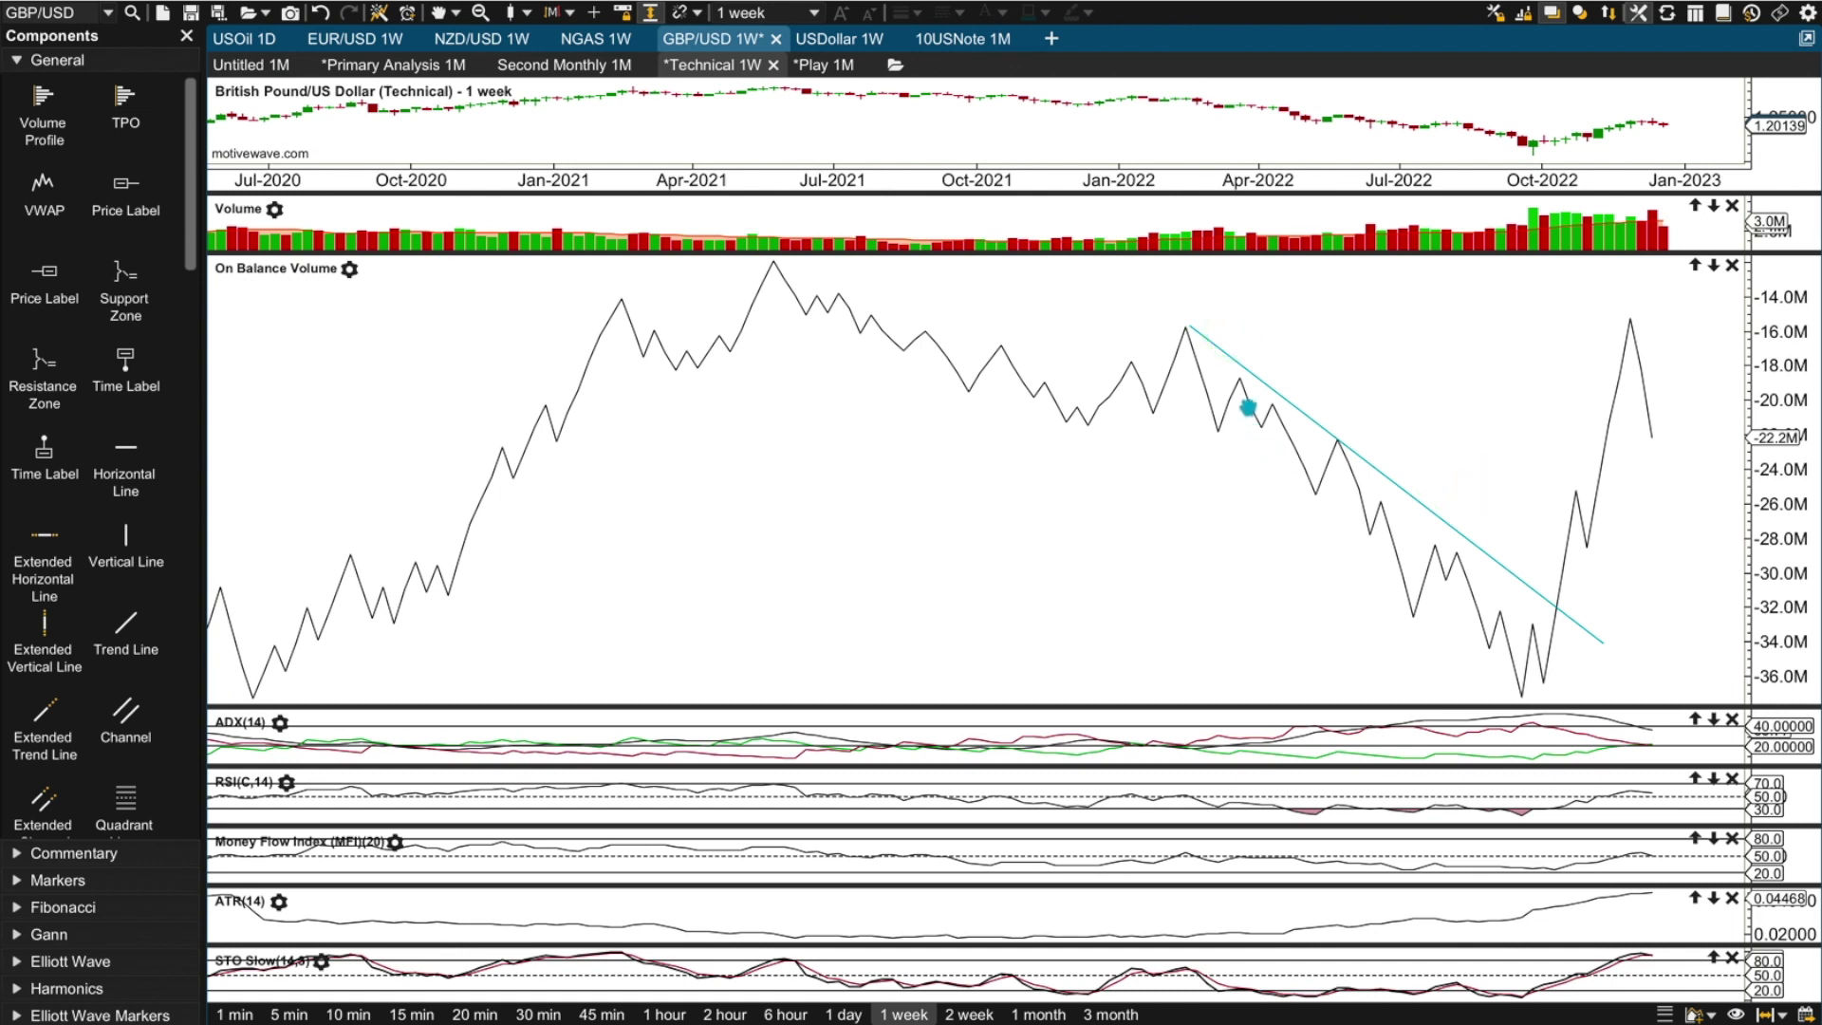
# Check the 2022 On Balance Volume highs against the trend line and locate where the indicator crosses it
pyautogui.click(1239, 379)
pyautogui.click(1277, 404)
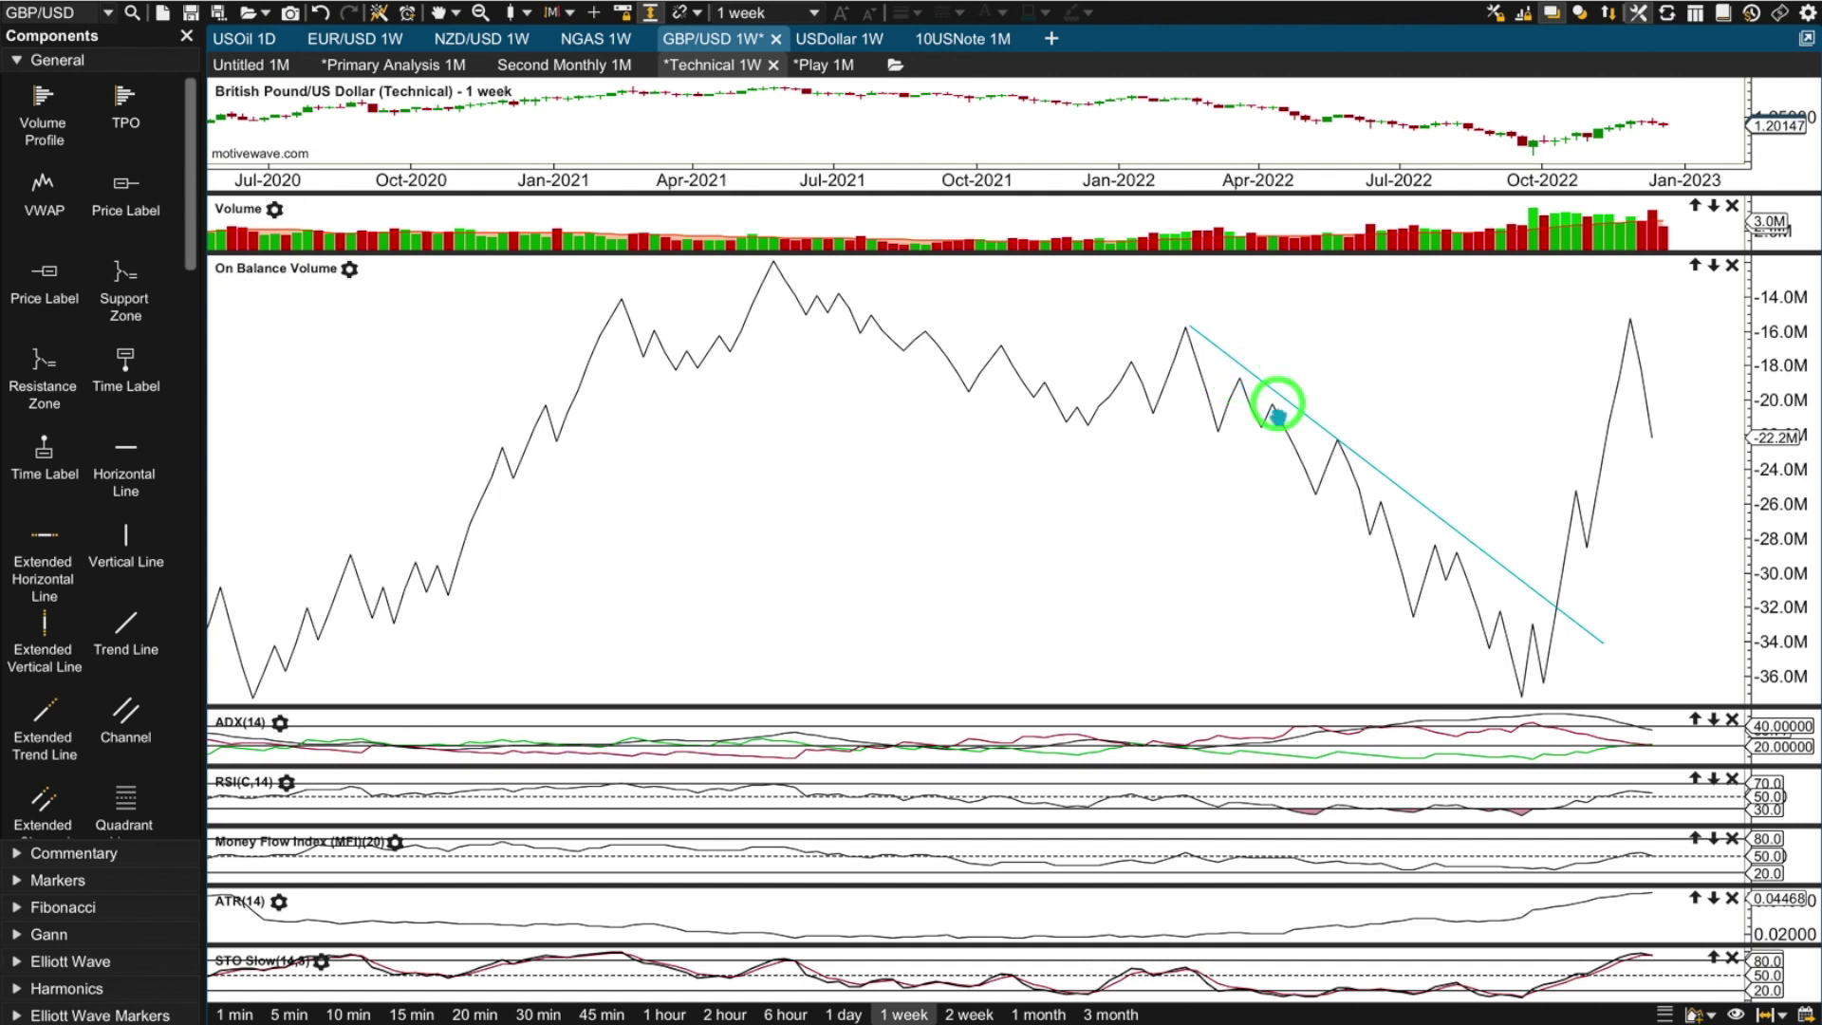
pyautogui.click(1383, 492)
pyautogui.click(1464, 554)
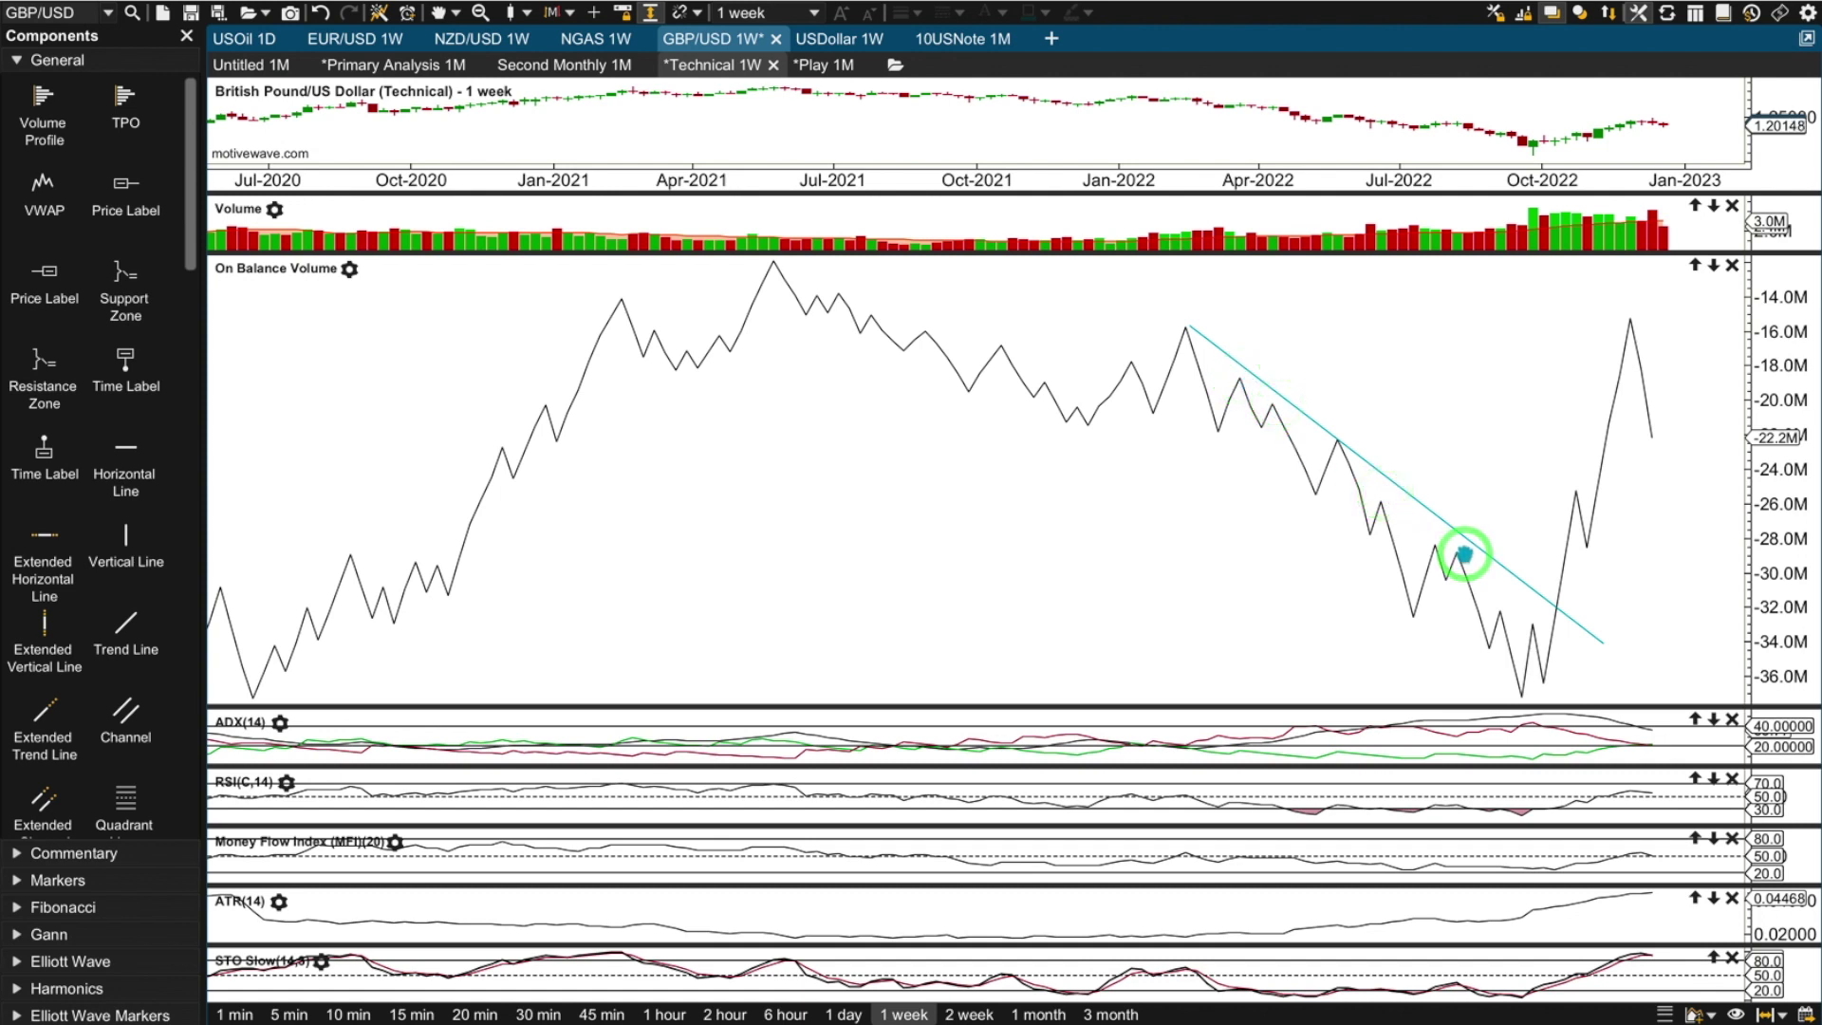
pyautogui.click(1563, 577)
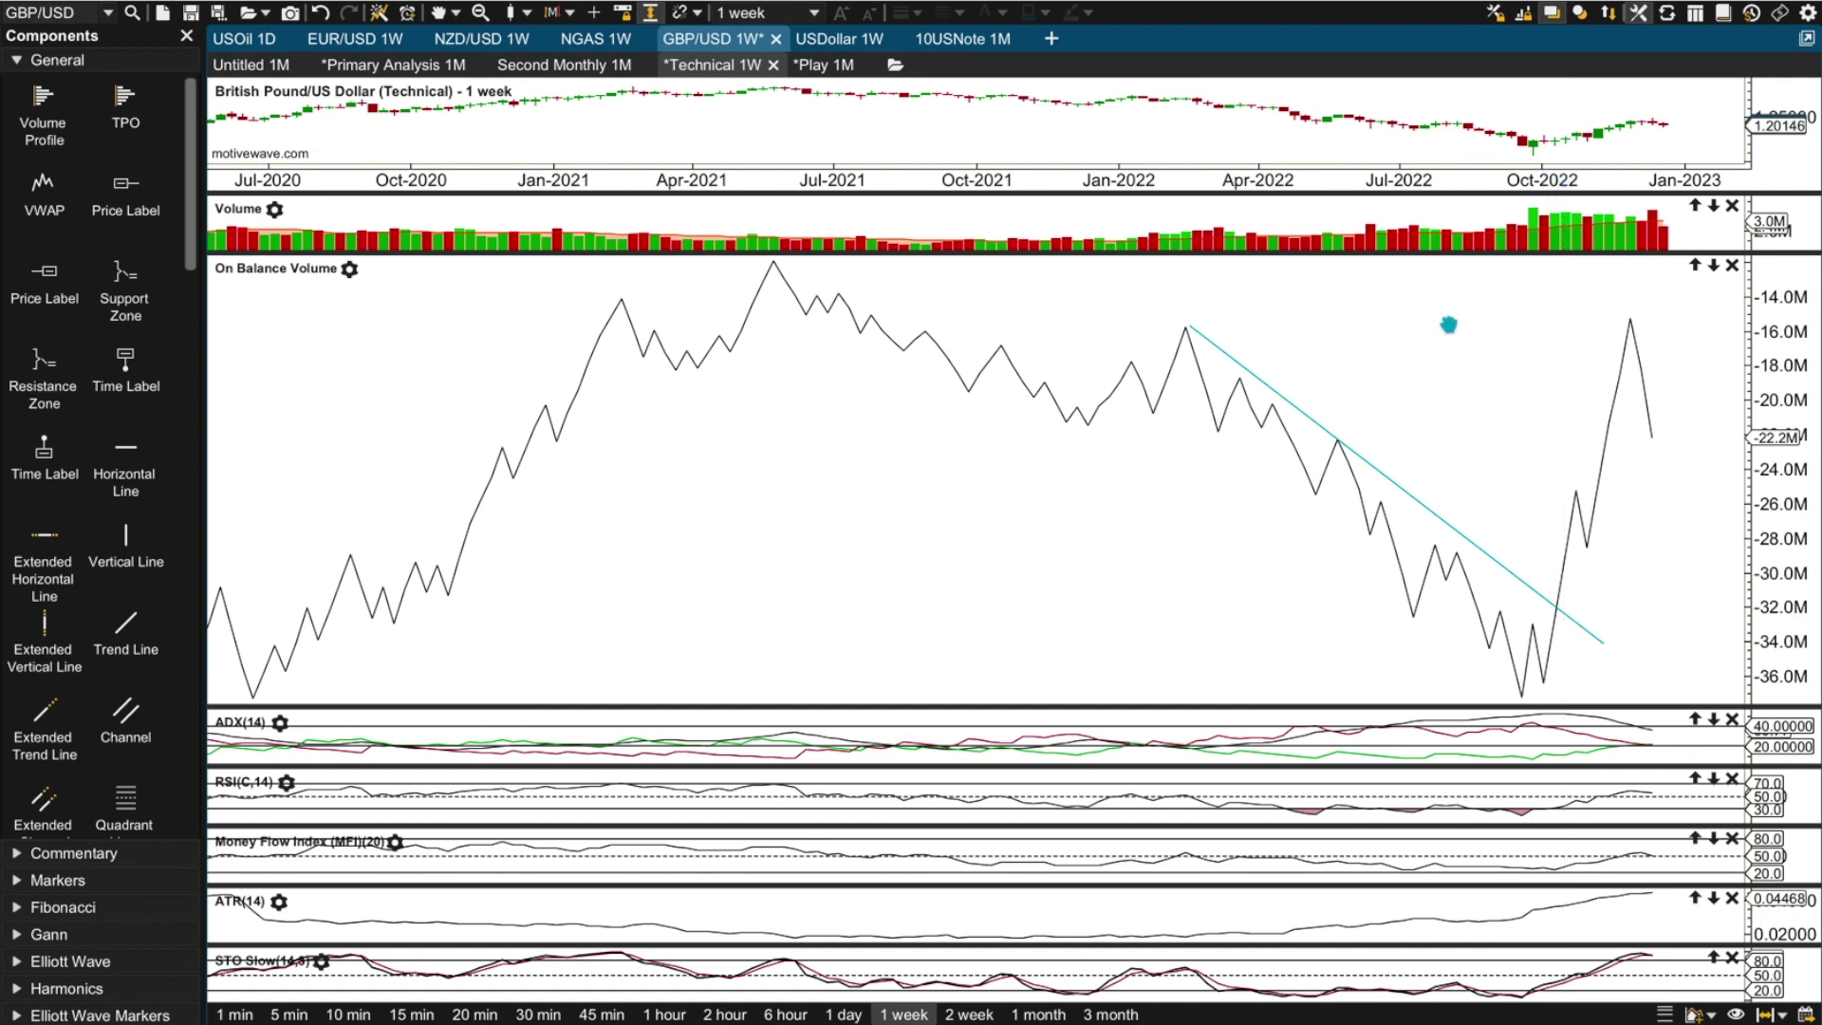
# Delete the trend line from the On Balance Volume pane
pyautogui.click(1394, 480)
pyautogui.press('Delete')
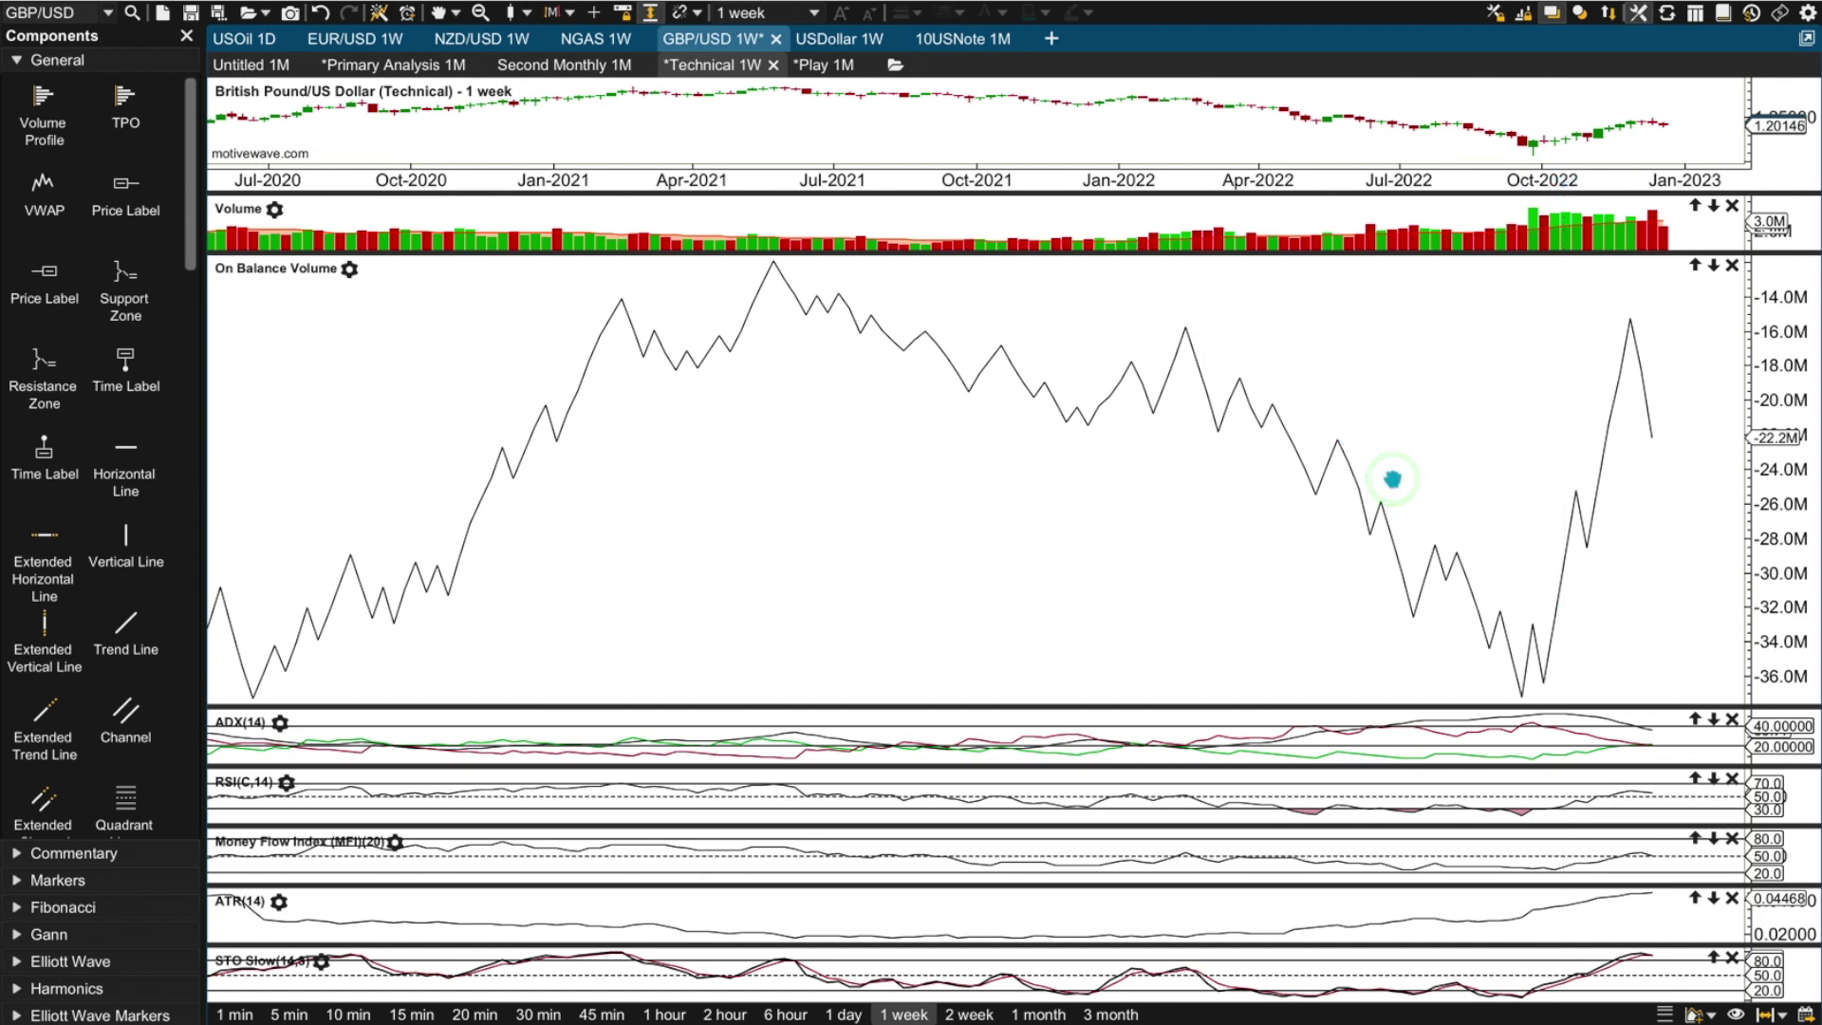
pyautogui.click(1576, 674)
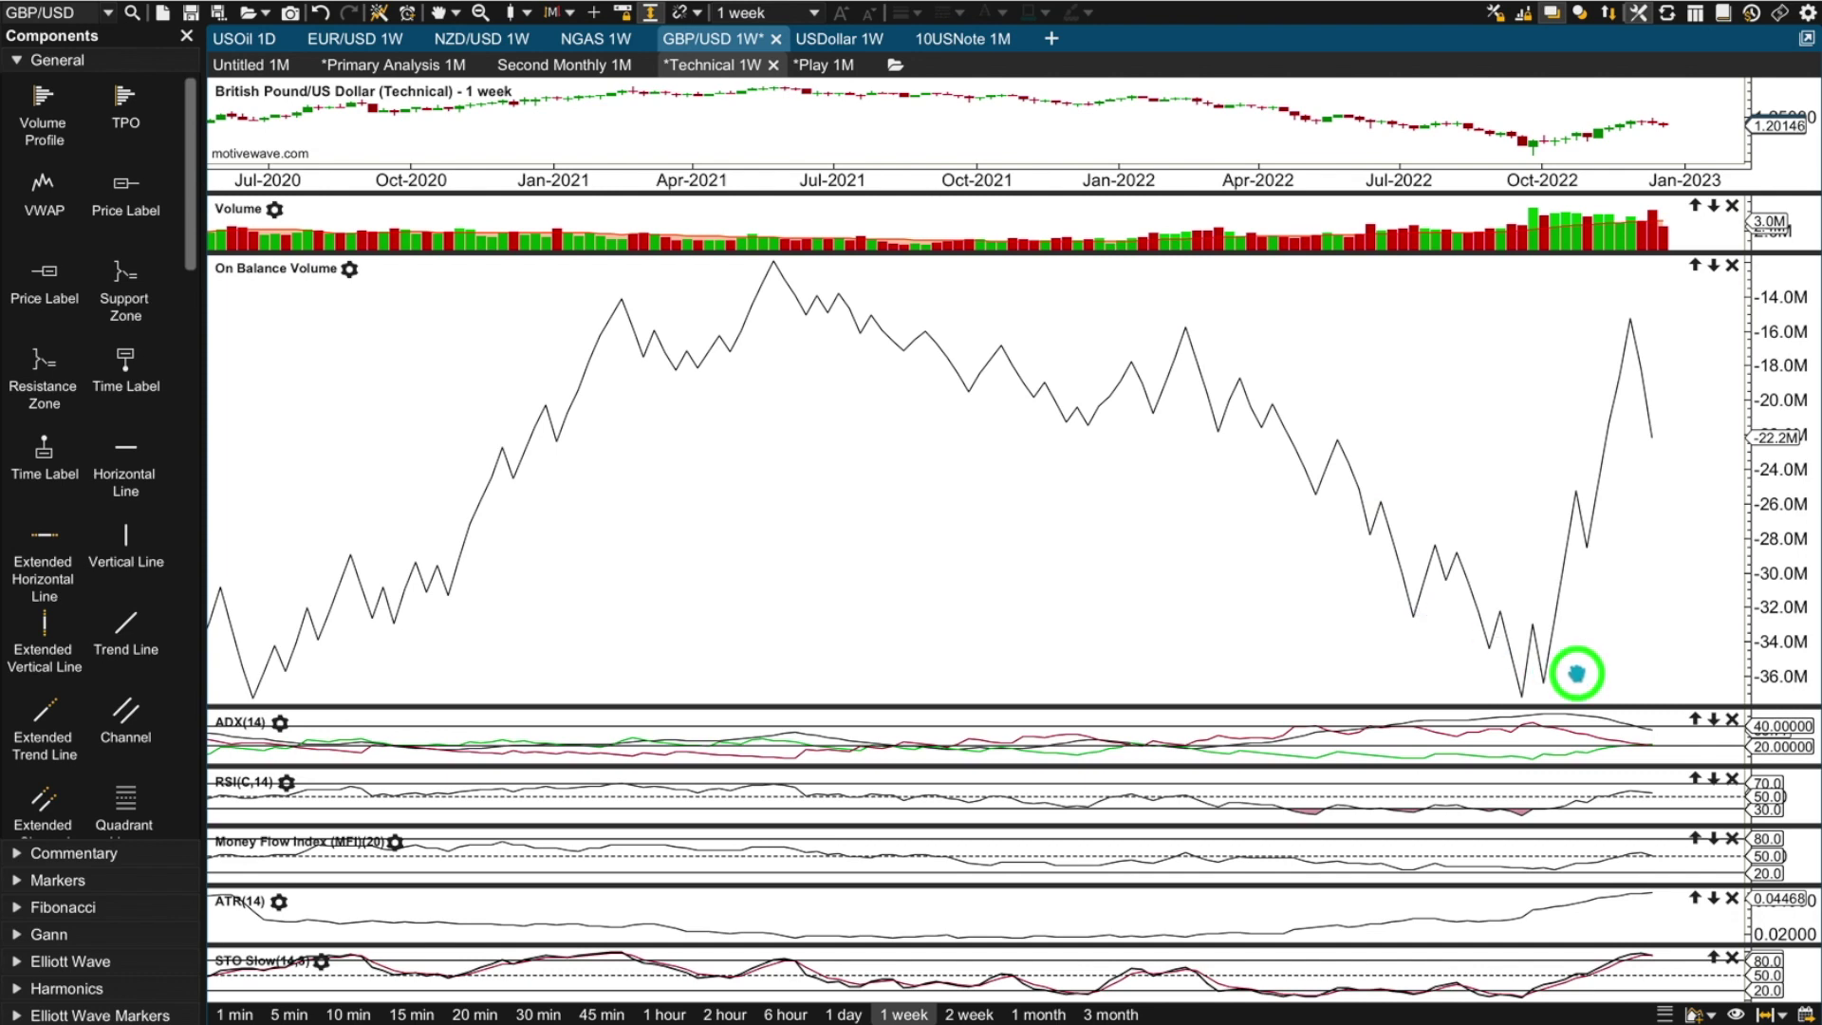
# Enlarge the weekly ADX(14) pane and examine the ADX line from its late 2022 peak and the latest directional line crossover
pyautogui.moveTo(1507, 705); pyautogui.dragTo(1493, 147)
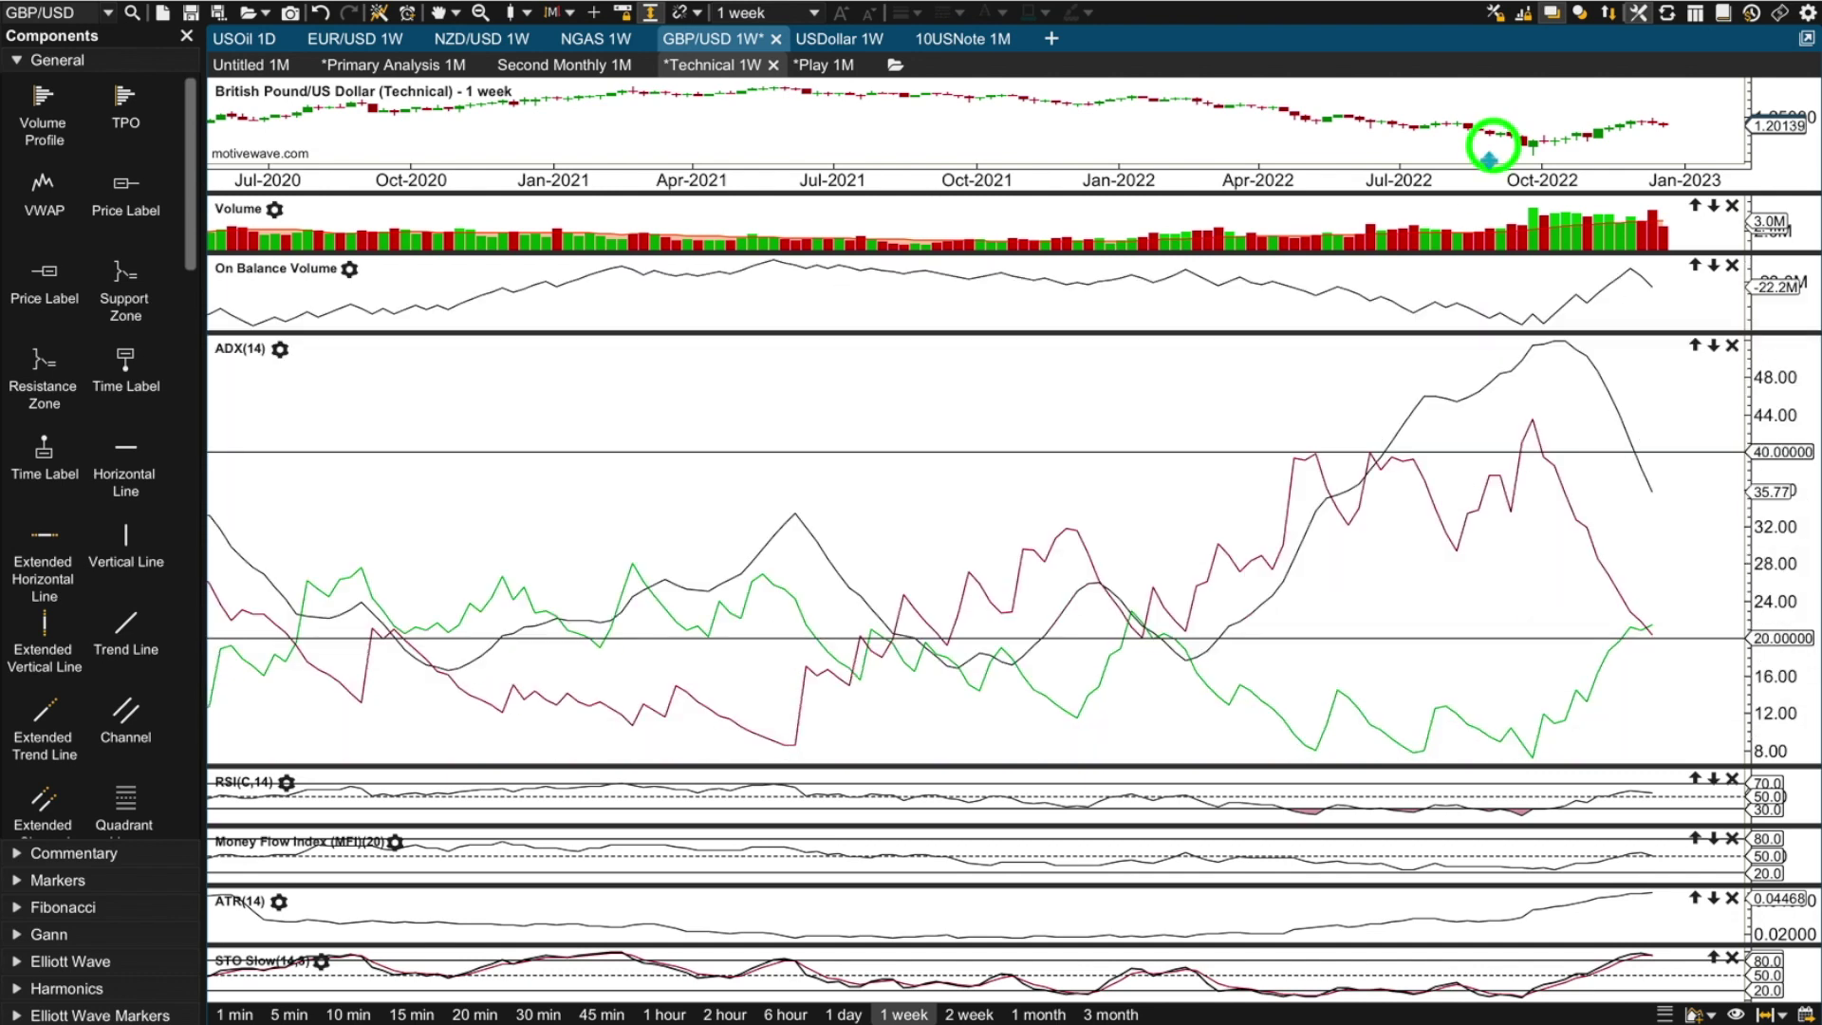
pyautogui.click(1569, 343)
pyautogui.click(1633, 517)
pyautogui.click(1550, 328)
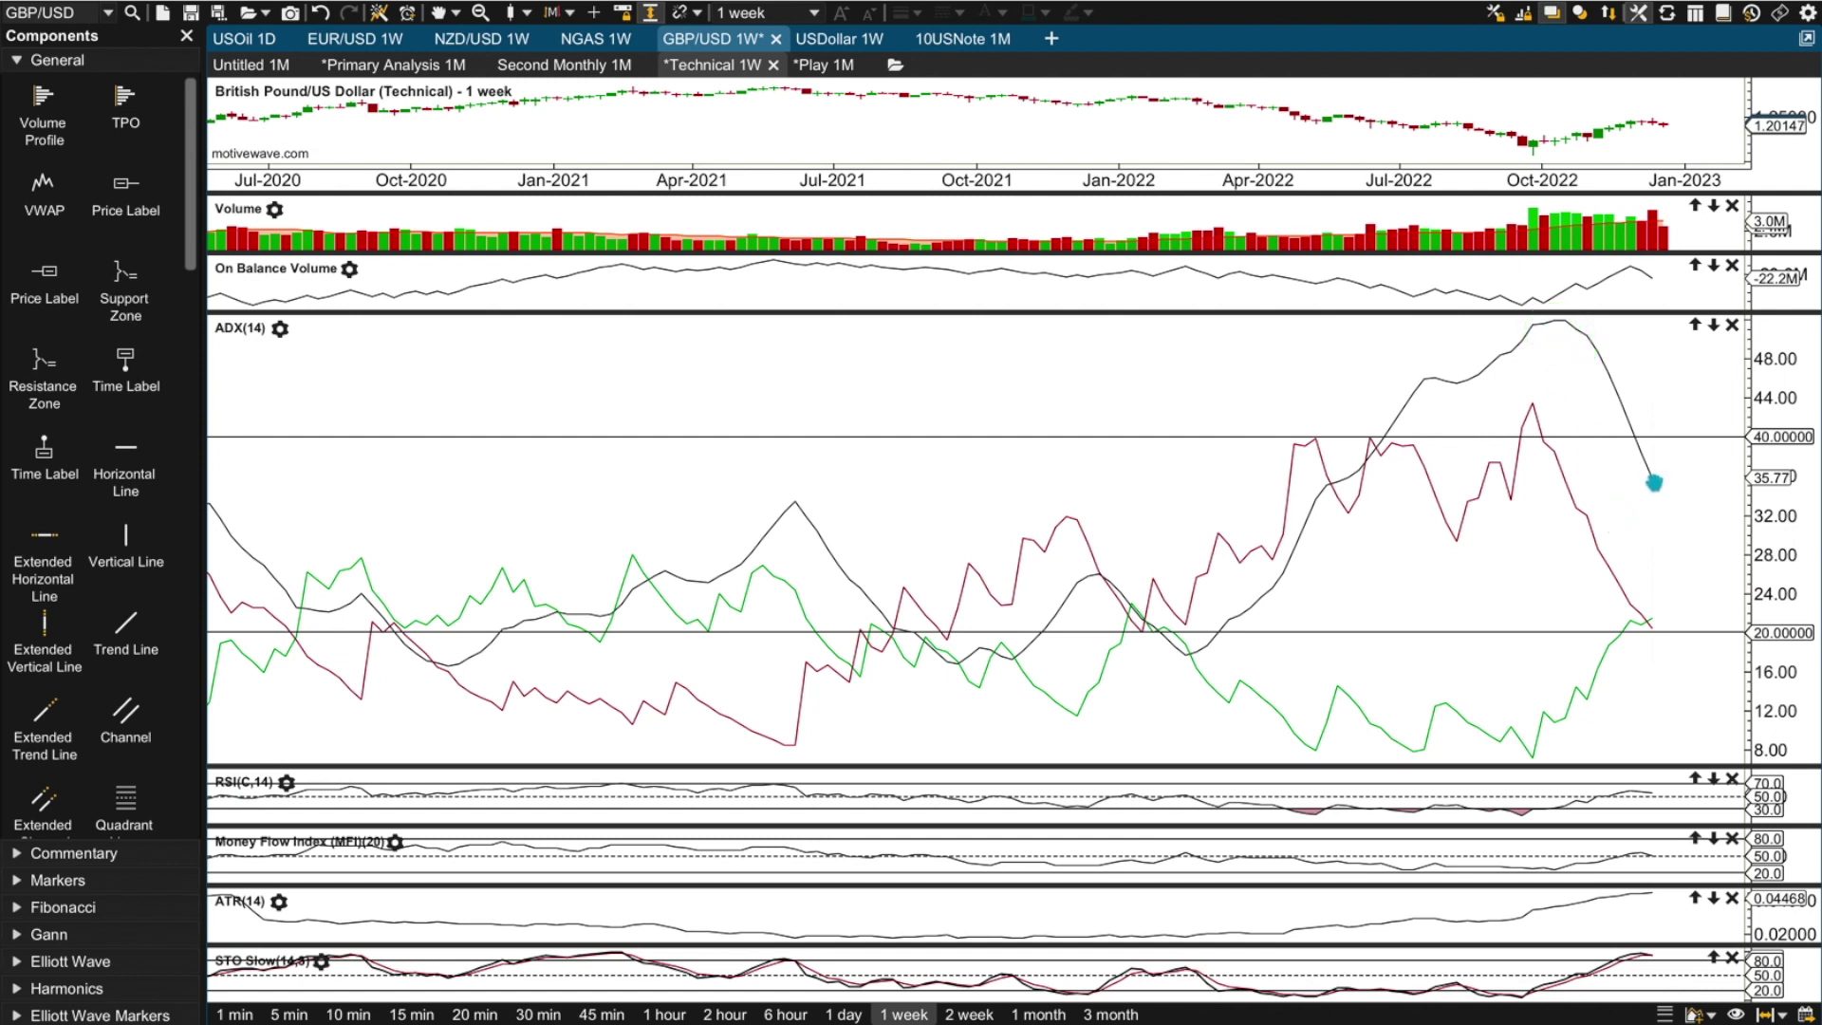
pyautogui.click(1665, 493)
pyautogui.click(1652, 622)
# Enlarge the weekly RSI pane and compare the first and last RSI lows below 30 in 2022
pyautogui.doubleClick(1620, 764)
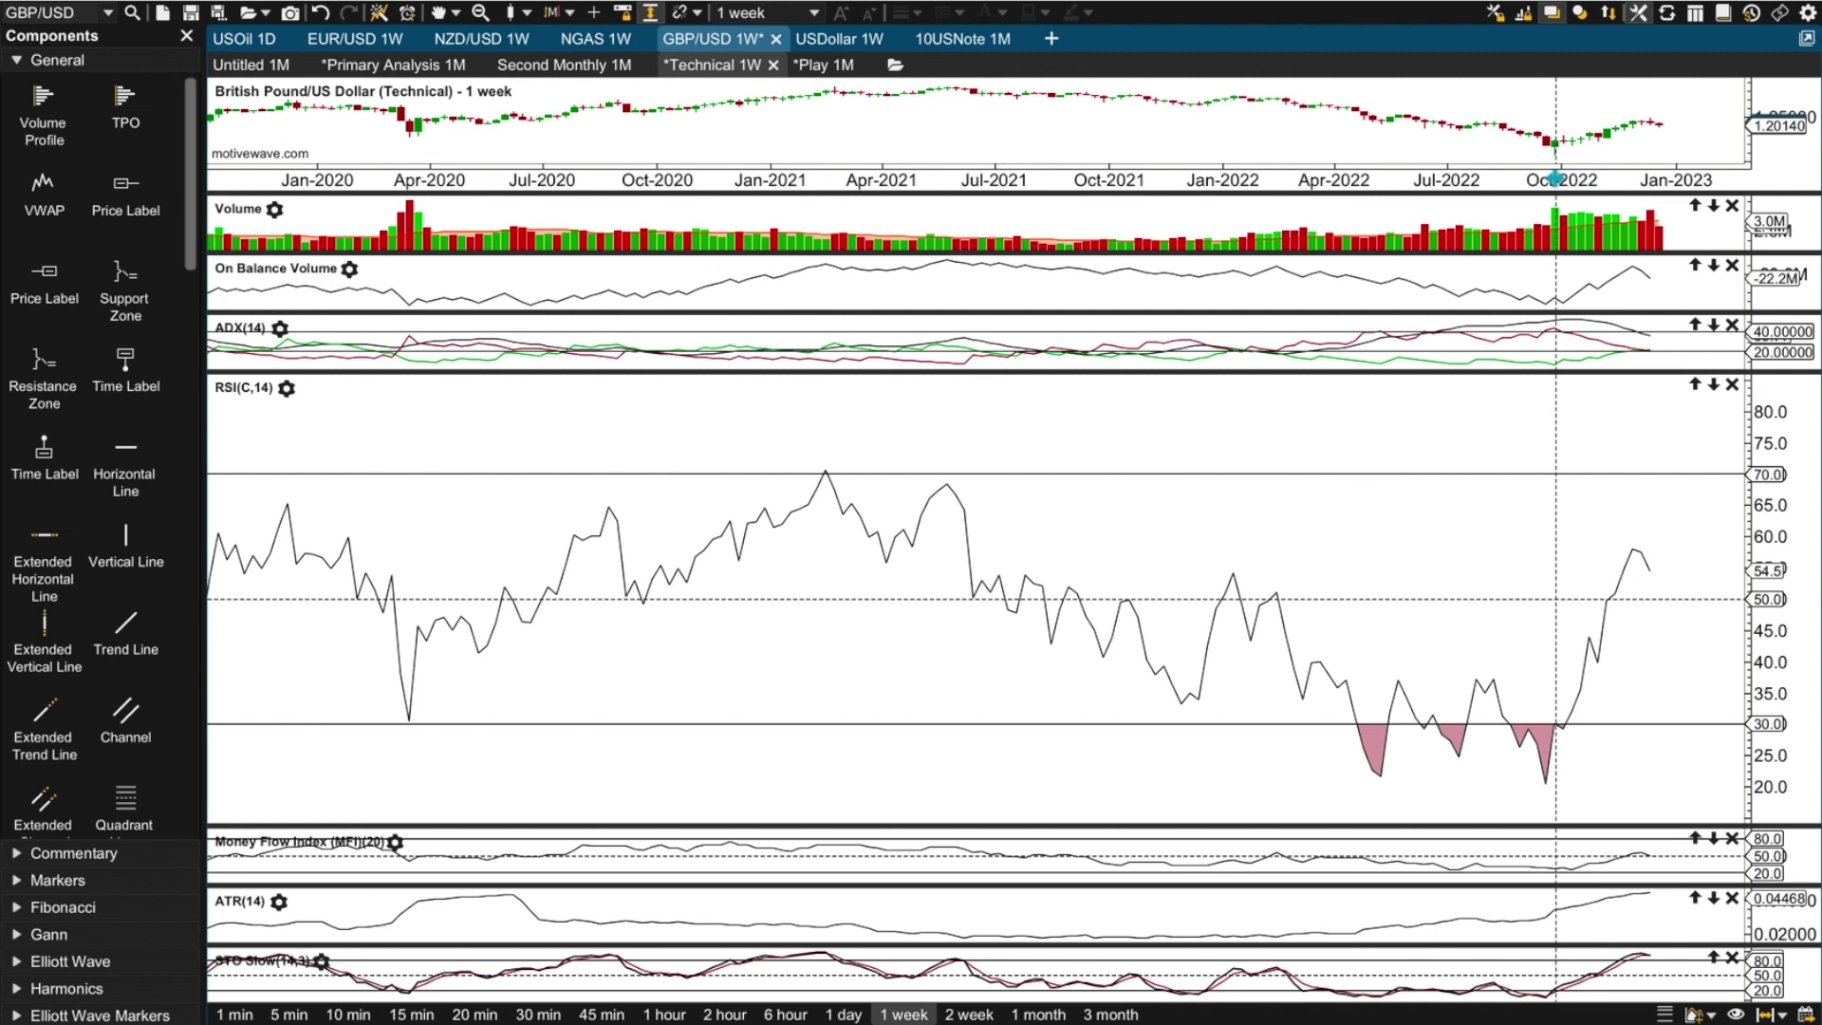
pyautogui.click(1372, 789)
pyautogui.click(1536, 786)
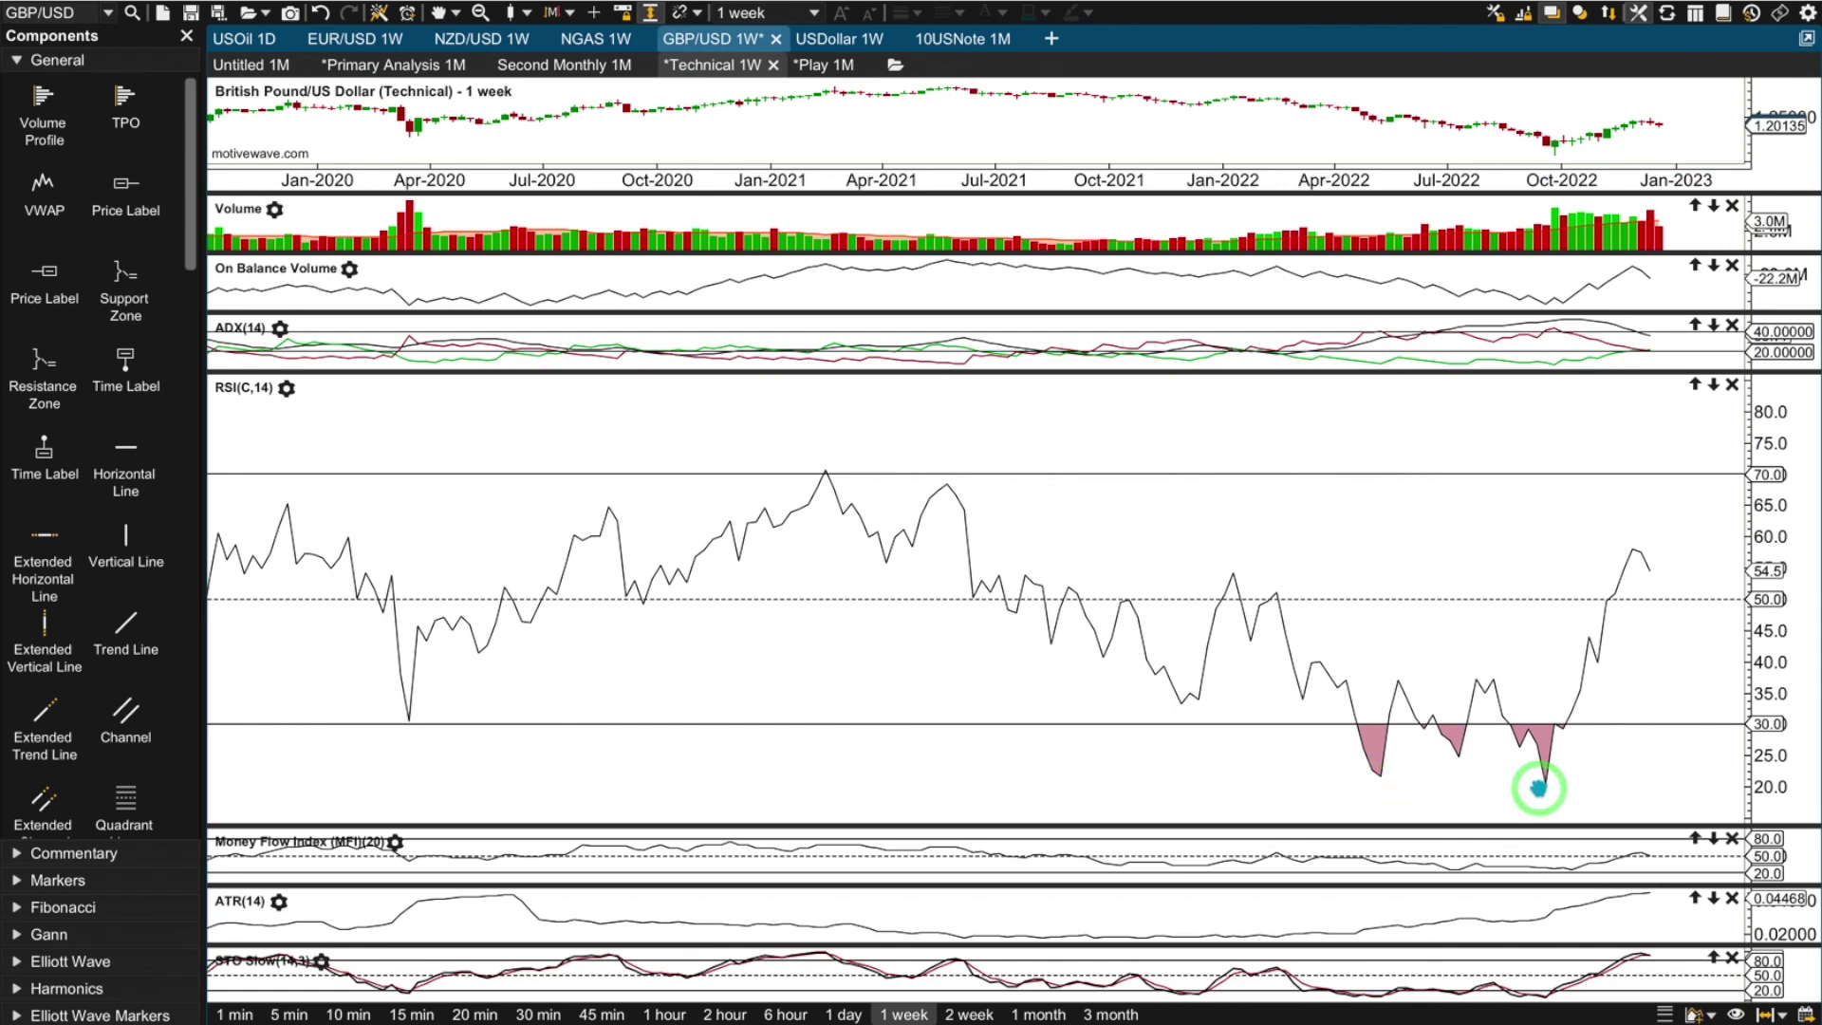
pyautogui.click(1378, 784)
pyautogui.click(1542, 785)
# Review the weekly RSI history from 2014 onward, return to the latest data and recheck the September 2022 low
pyautogui.moveTo(977, 177); pyautogui.dragTo(564, 172)
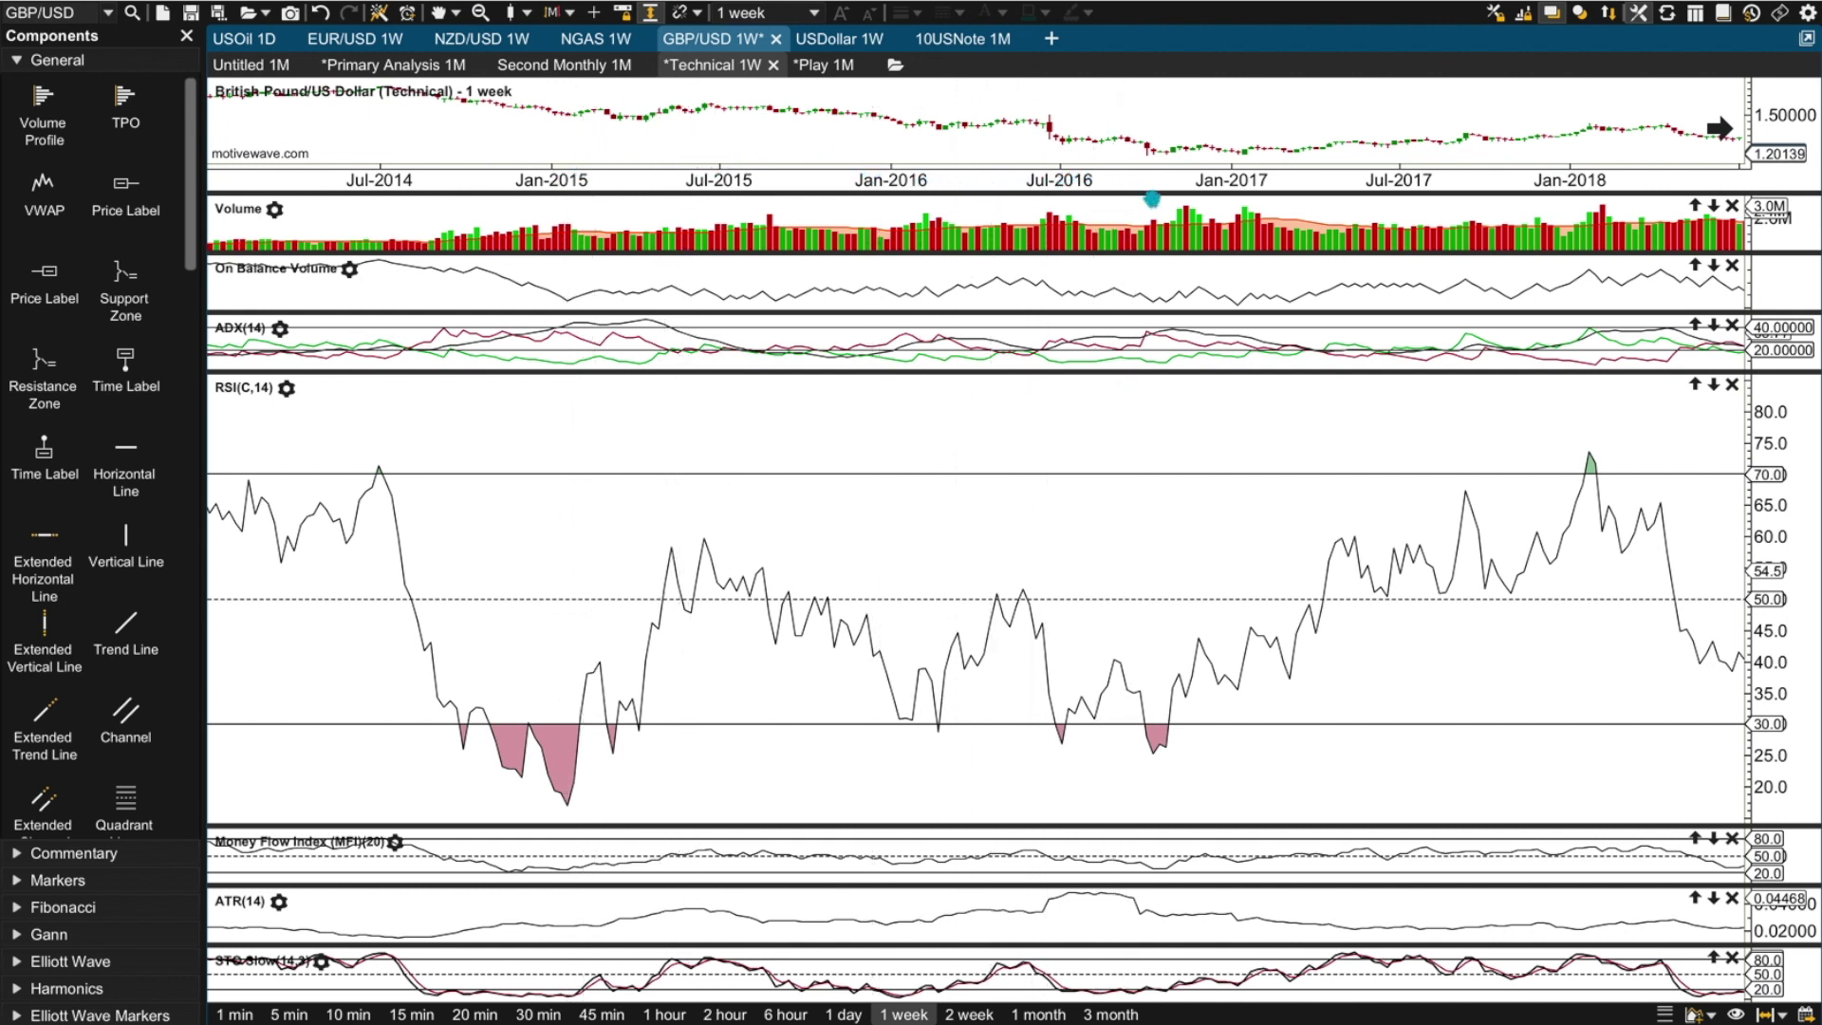
pyautogui.moveTo(1295, 122); pyautogui.dragTo(928, 134)
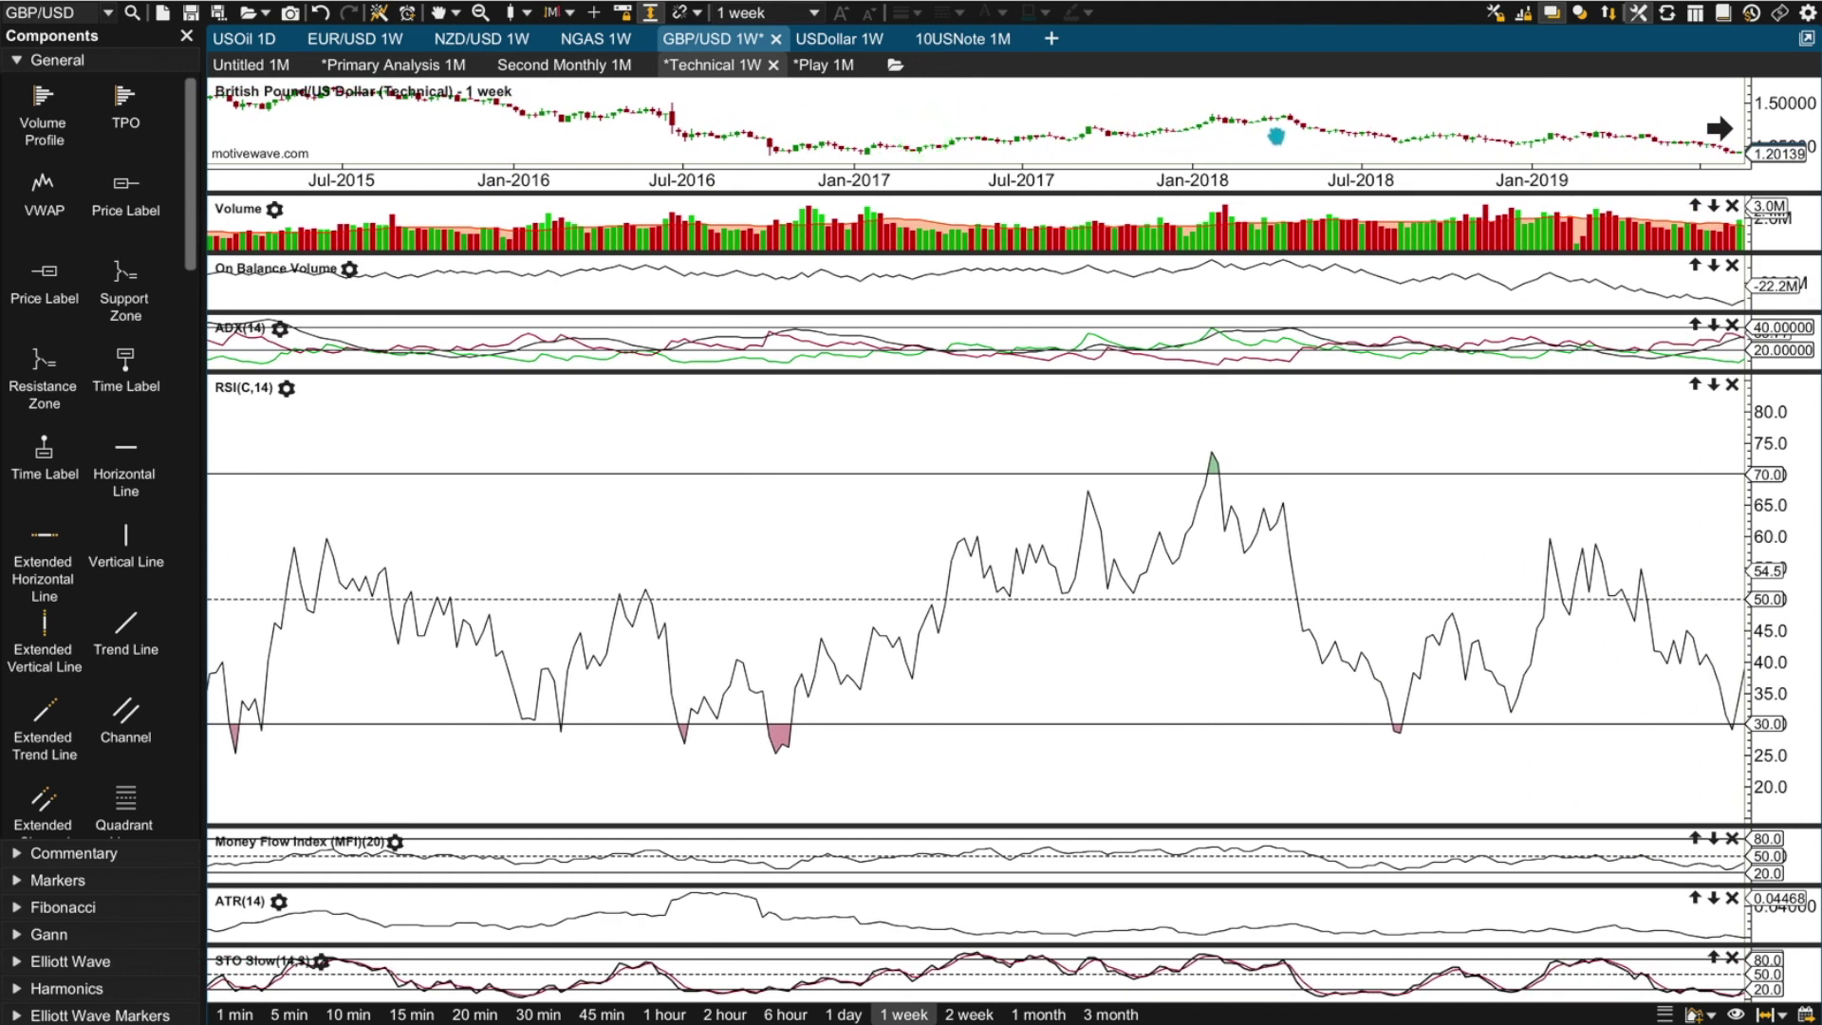
pyautogui.moveTo(1550, 99); pyautogui.dragTo(914, 140)
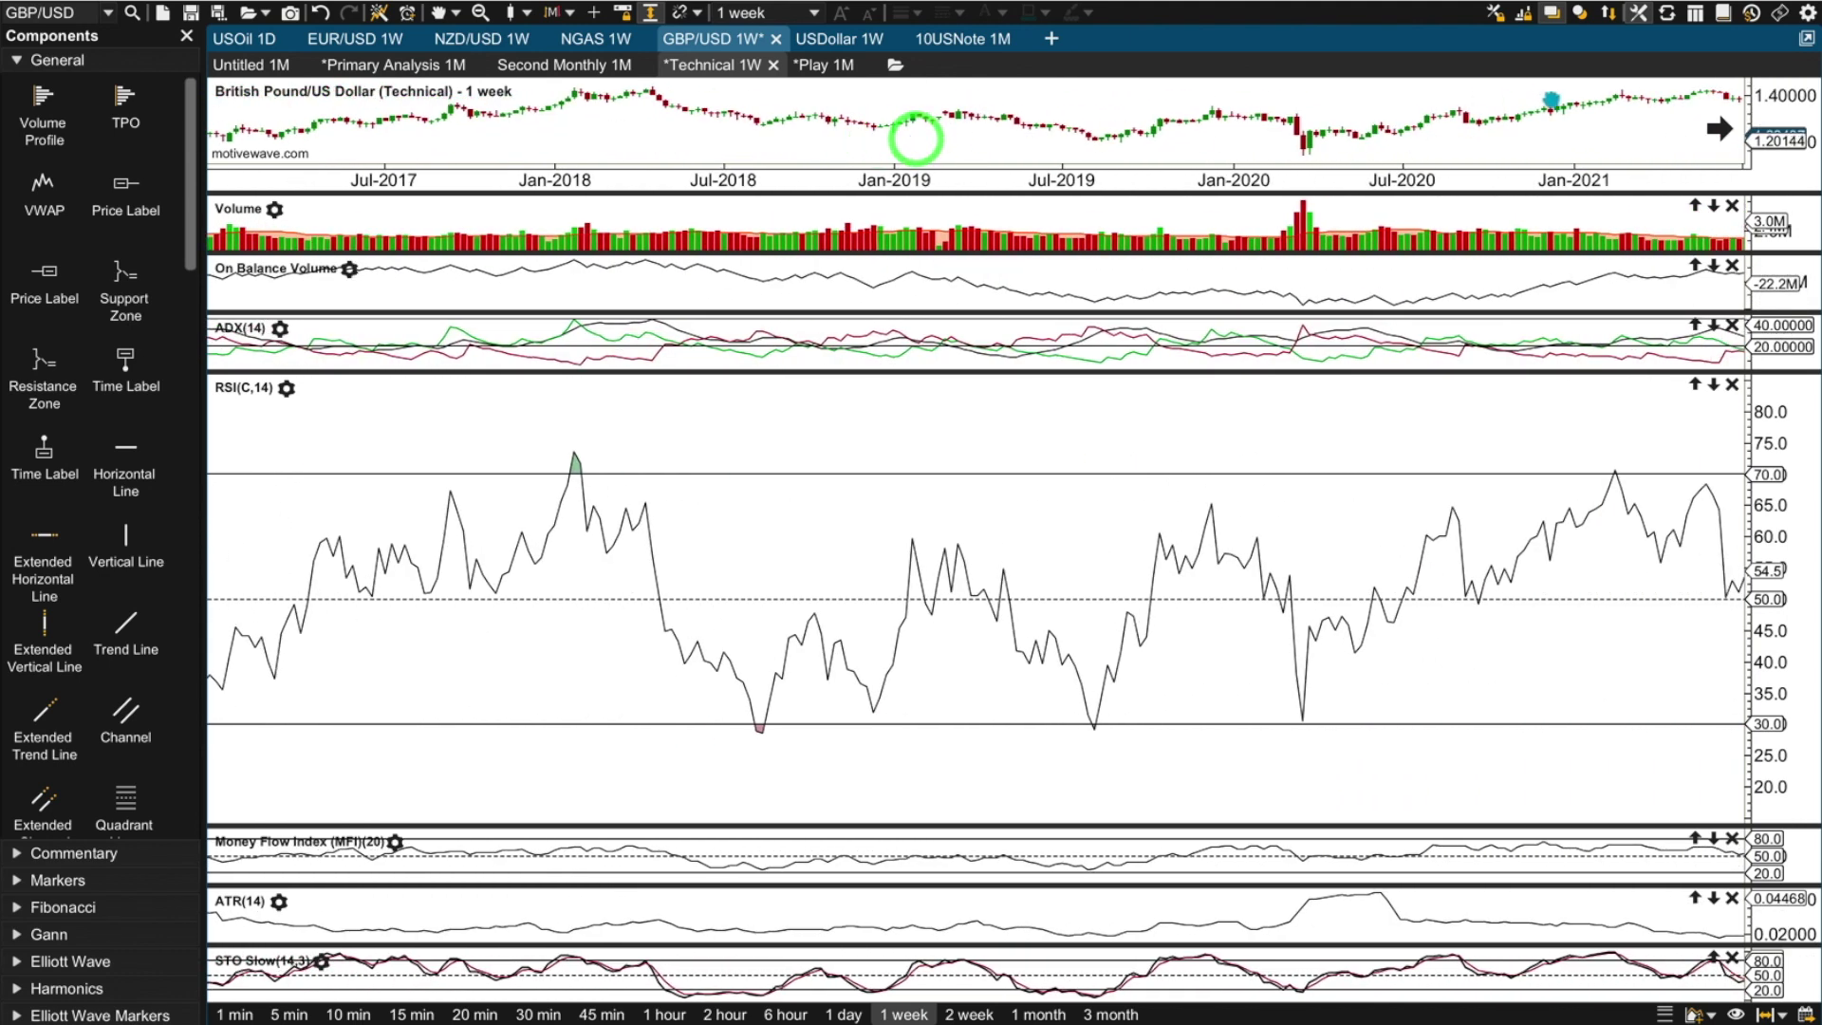
pyautogui.click(1720, 128)
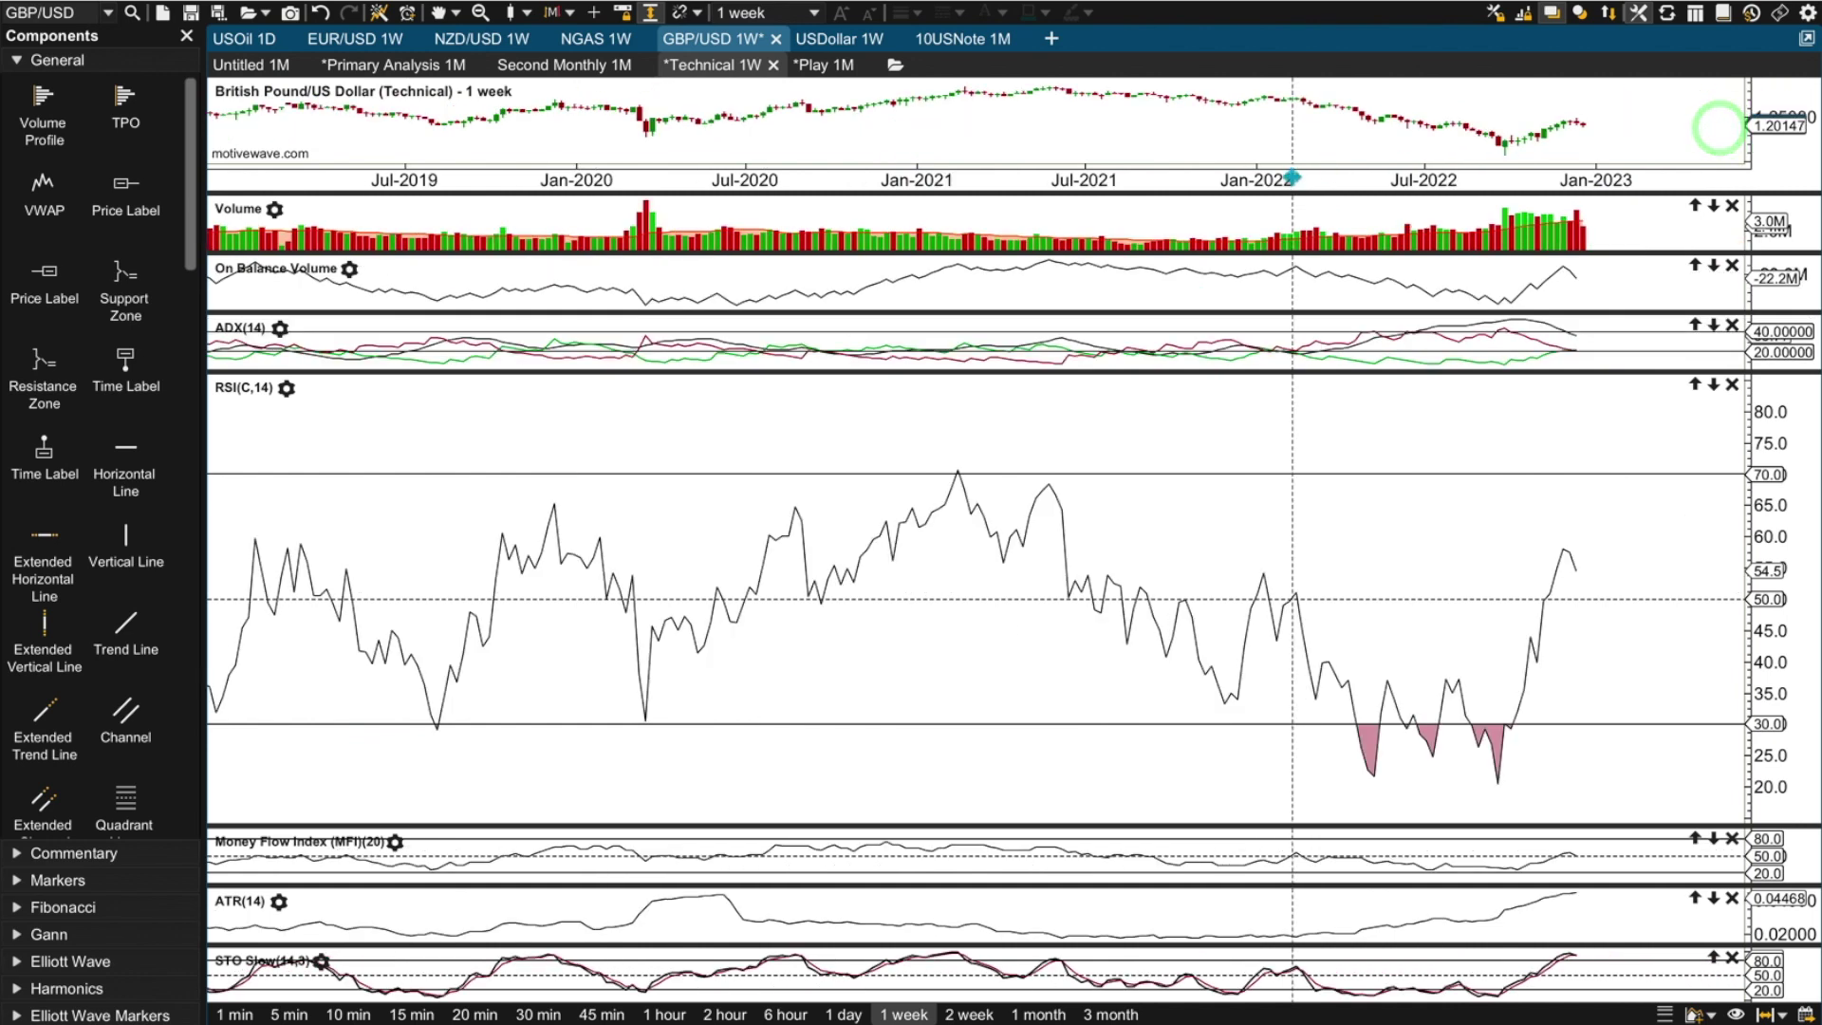
pyautogui.moveTo(1293, 178); pyautogui.dragTo(1260, 176)
pyautogui.click(1450, 787)
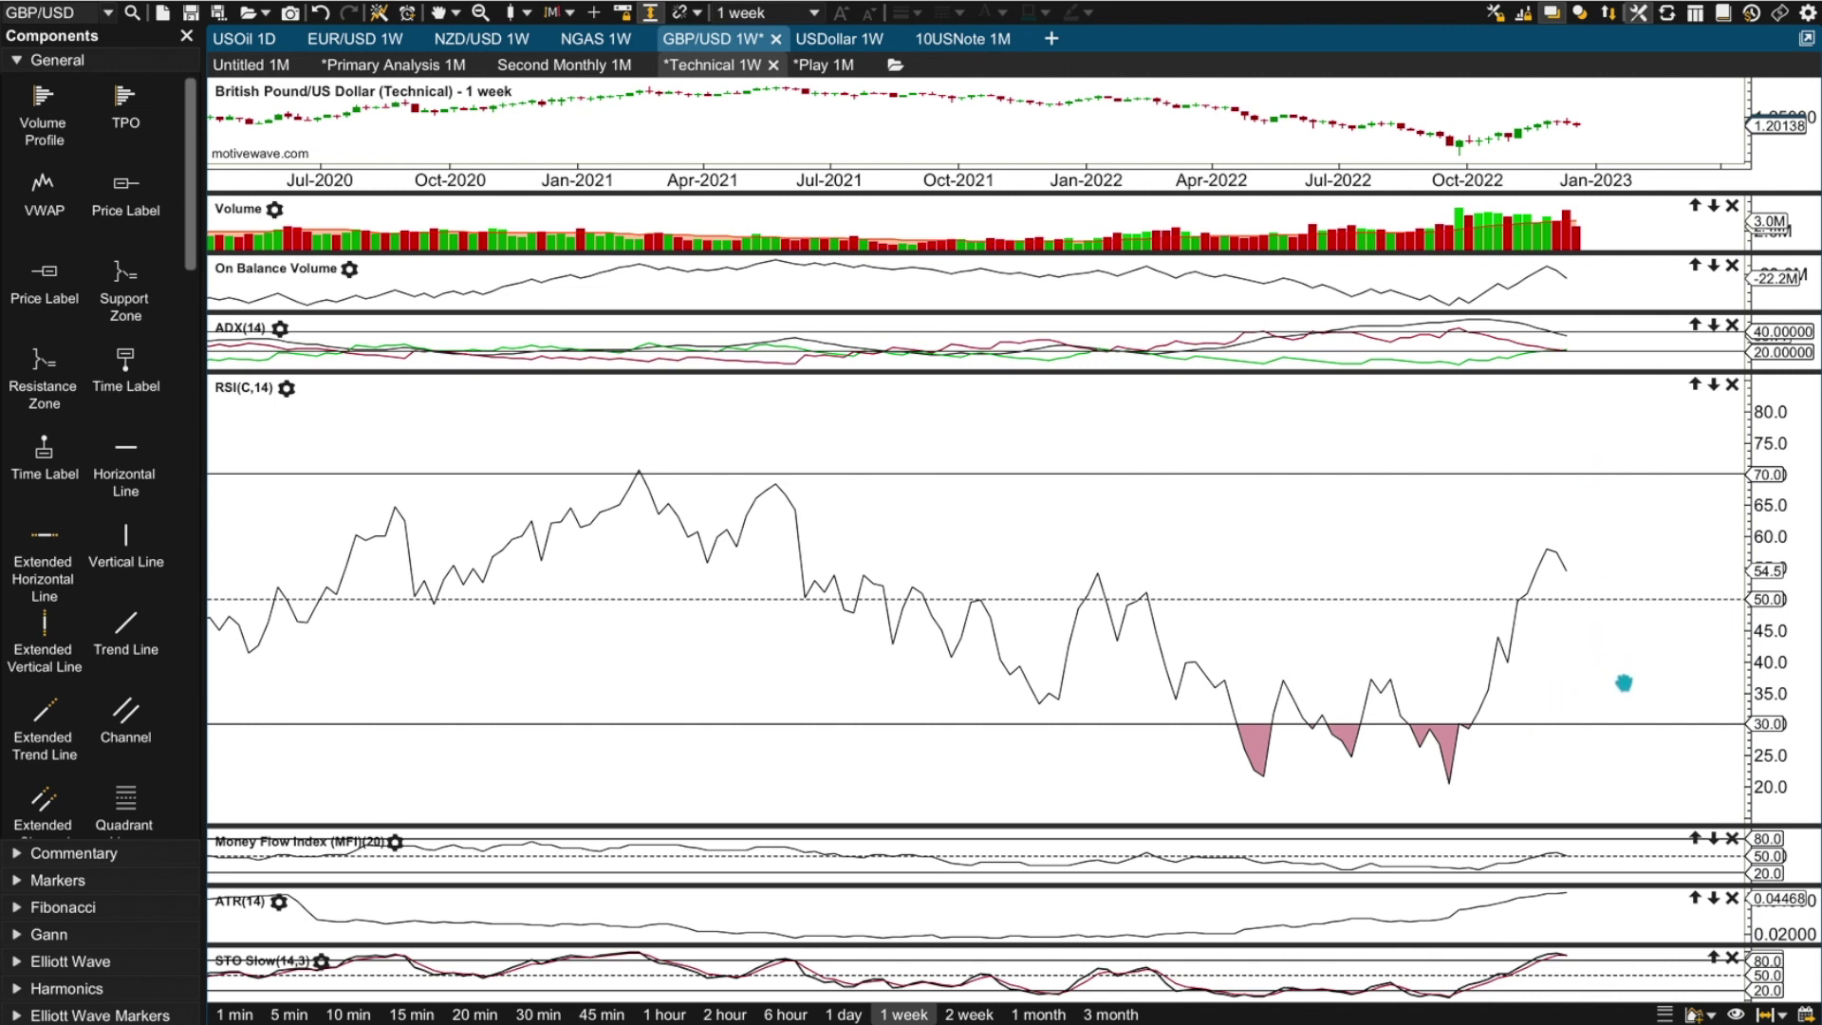
pyautogui.click(1668, 758)
# Enlarge the weekly Money Flow Index, ATR(14) and STO Slow(14,3) panes in turn to check their latest readings
pyautogui.moveTo(1385, 829); pyautogui.dragTo(1395, 351)
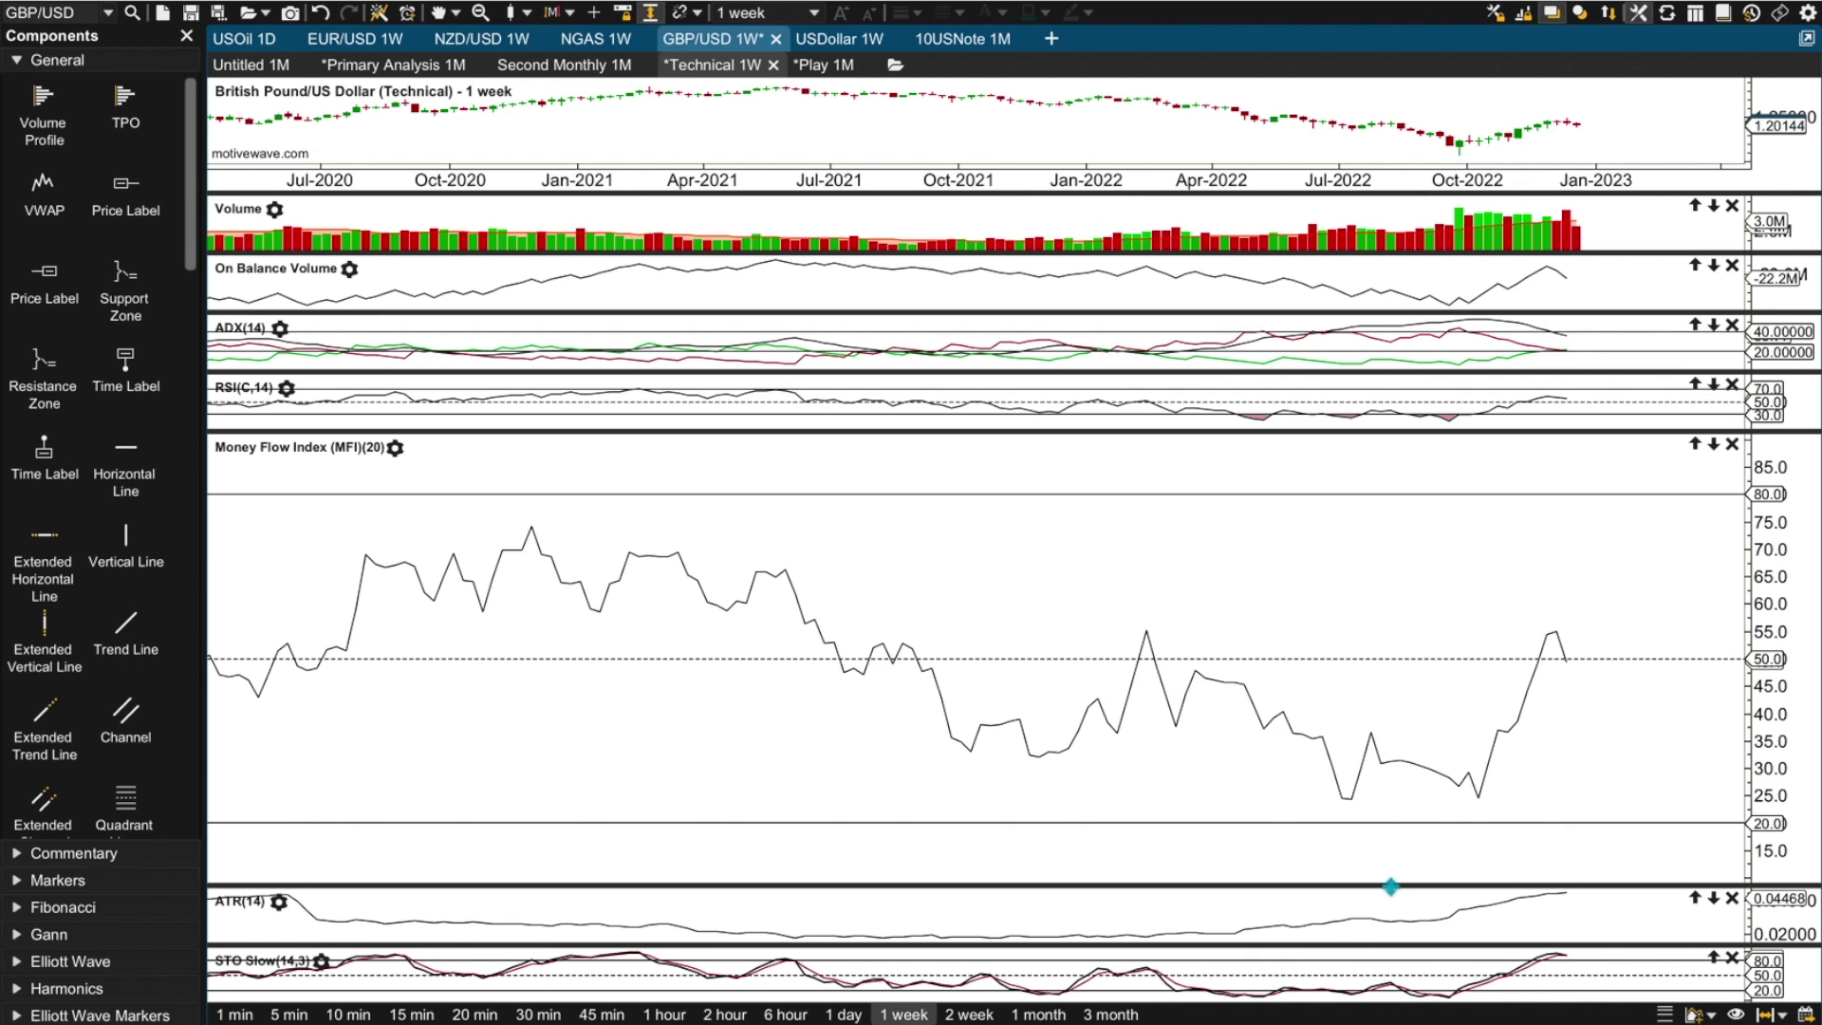
pyautogui.moveTo(1392, 886); pyautogui.dragTo(1436, 358)
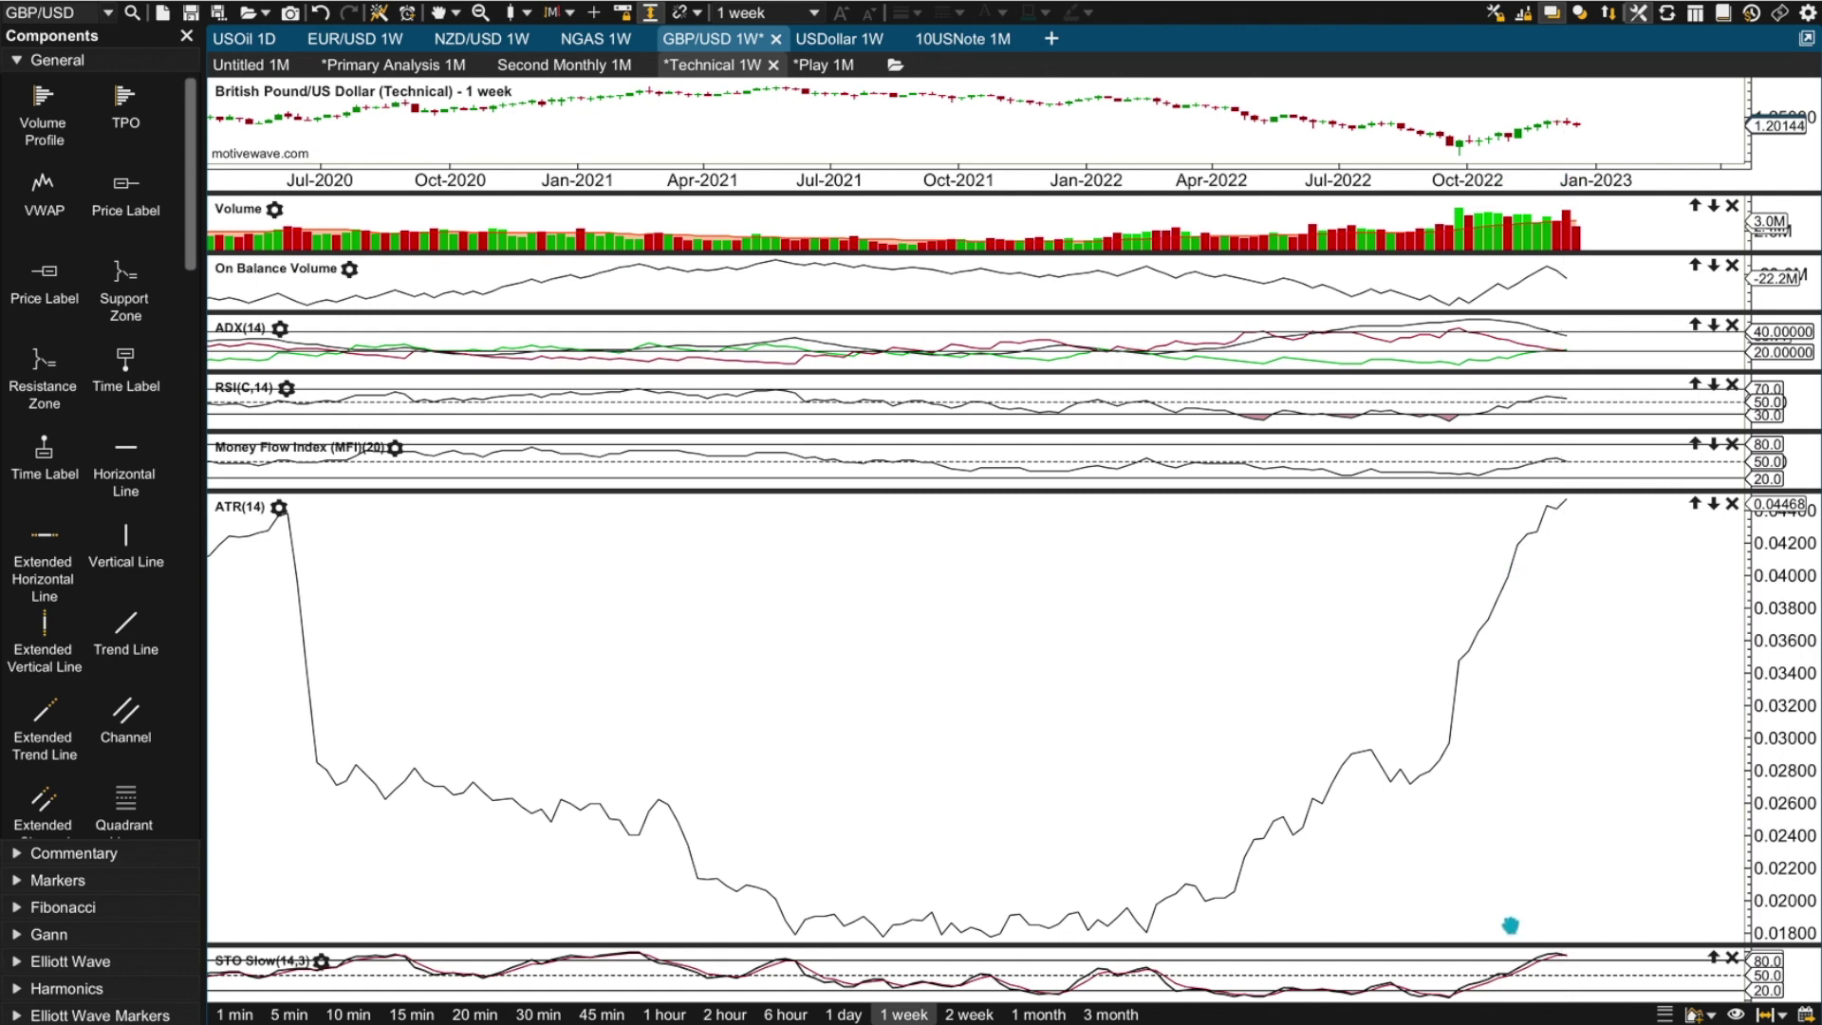
pyautogui.moveTo(1511, 945); pyautogui.dragTo(1556, 535)
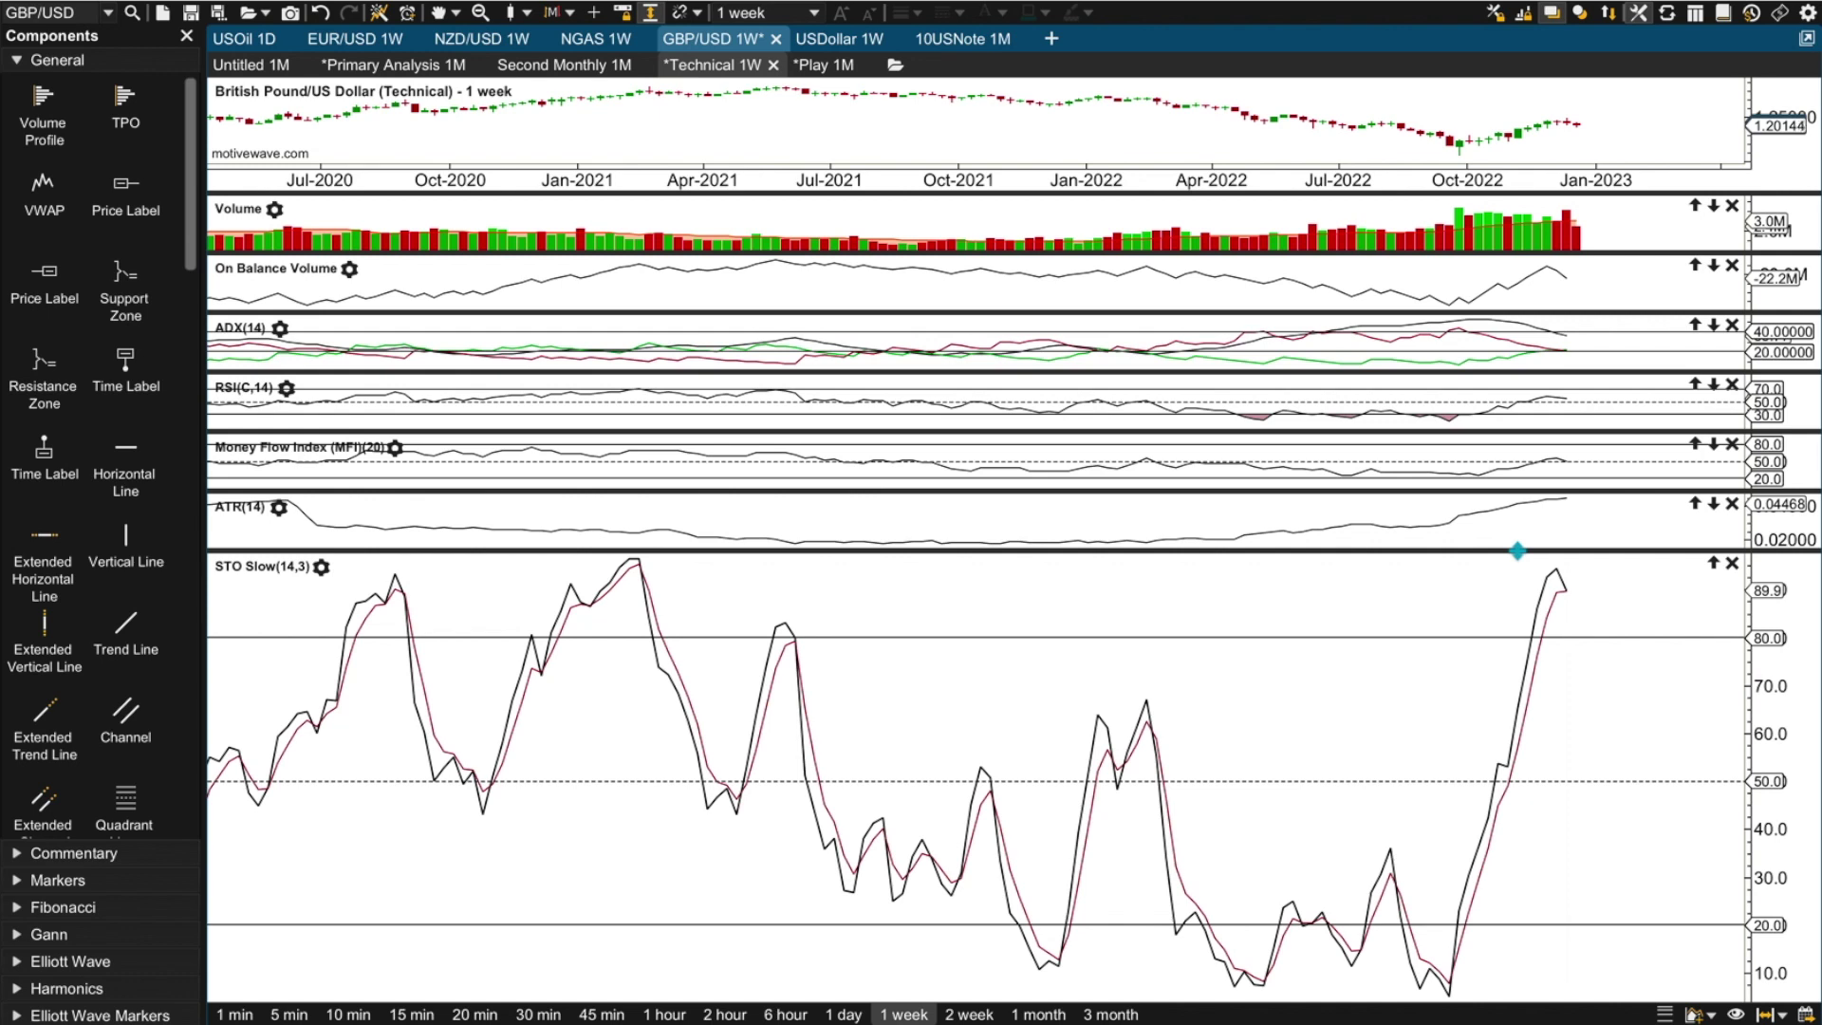
# Restore the full price pane, switch the chart to the daily timeframe and examine the late September 2022 low
pyautogui.moveTo(1518, 550); pyautogui.dragTo(1518, 946)
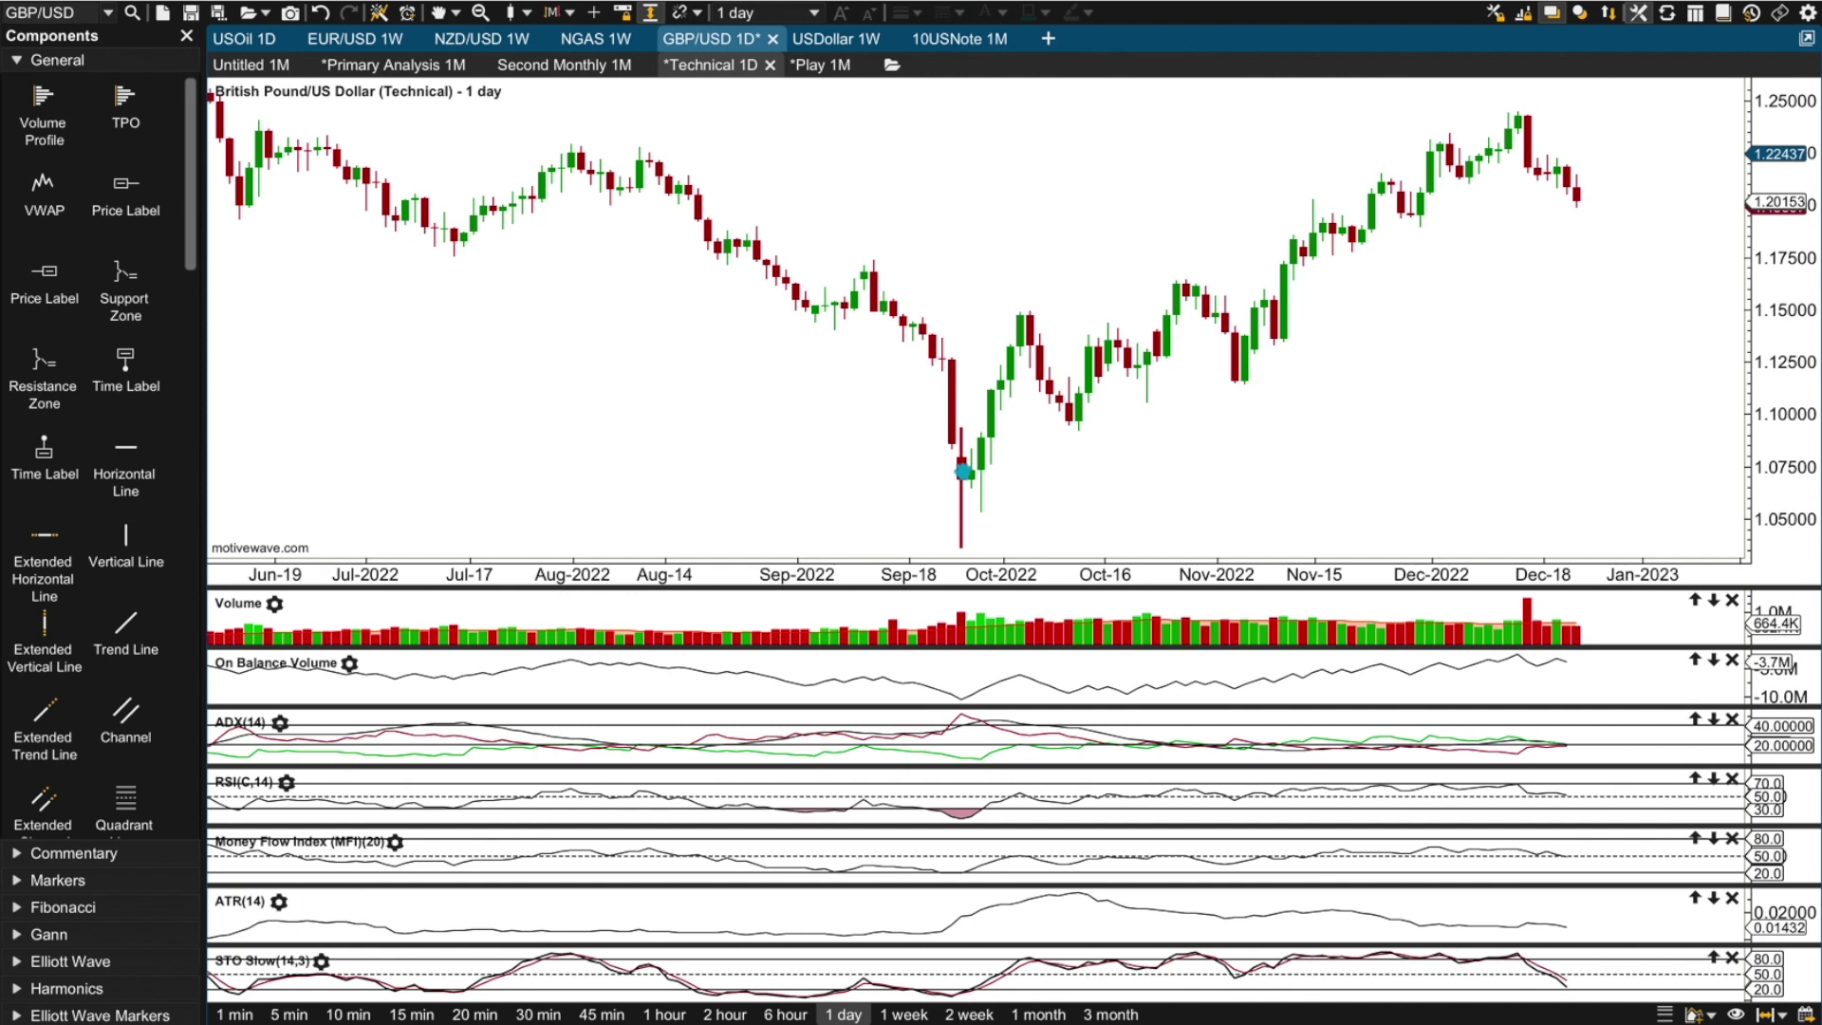
pyautogui.click(963, 471)
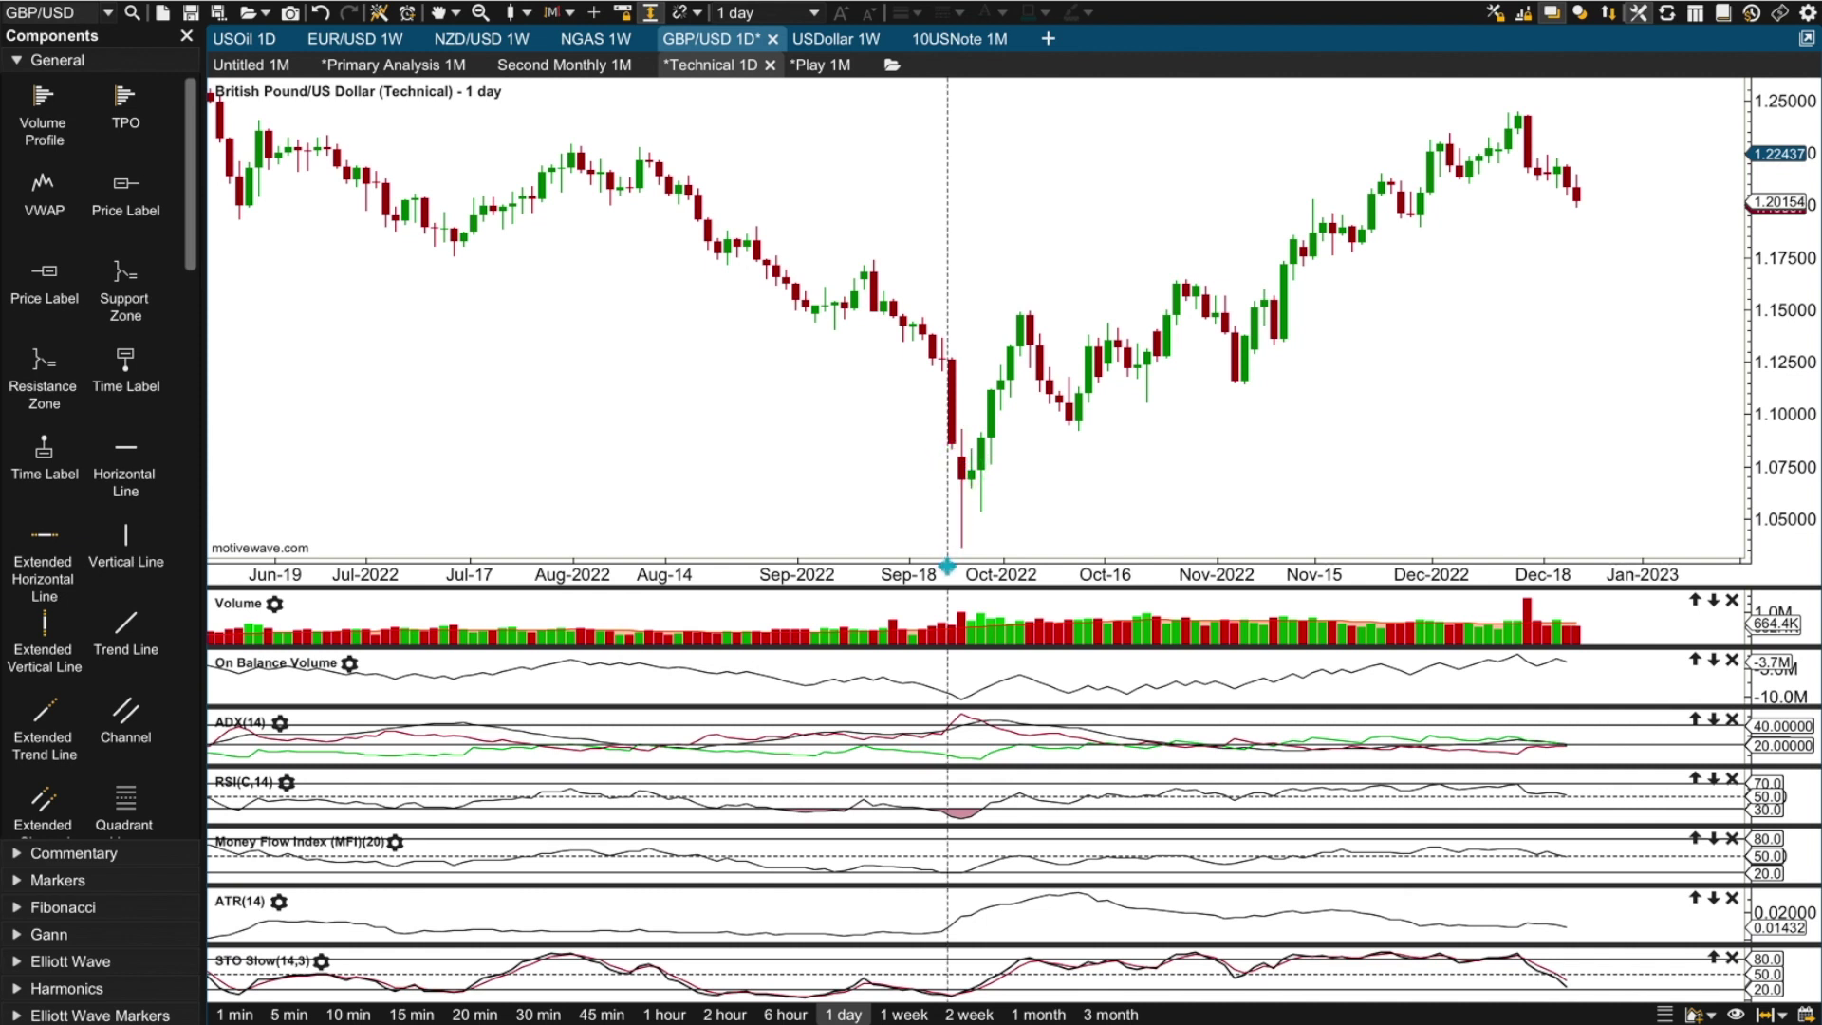
# Examine the daily candles before the late September 2022 low, looking back to April 2022 and returning to the low
pyautogui.click(835, 320)
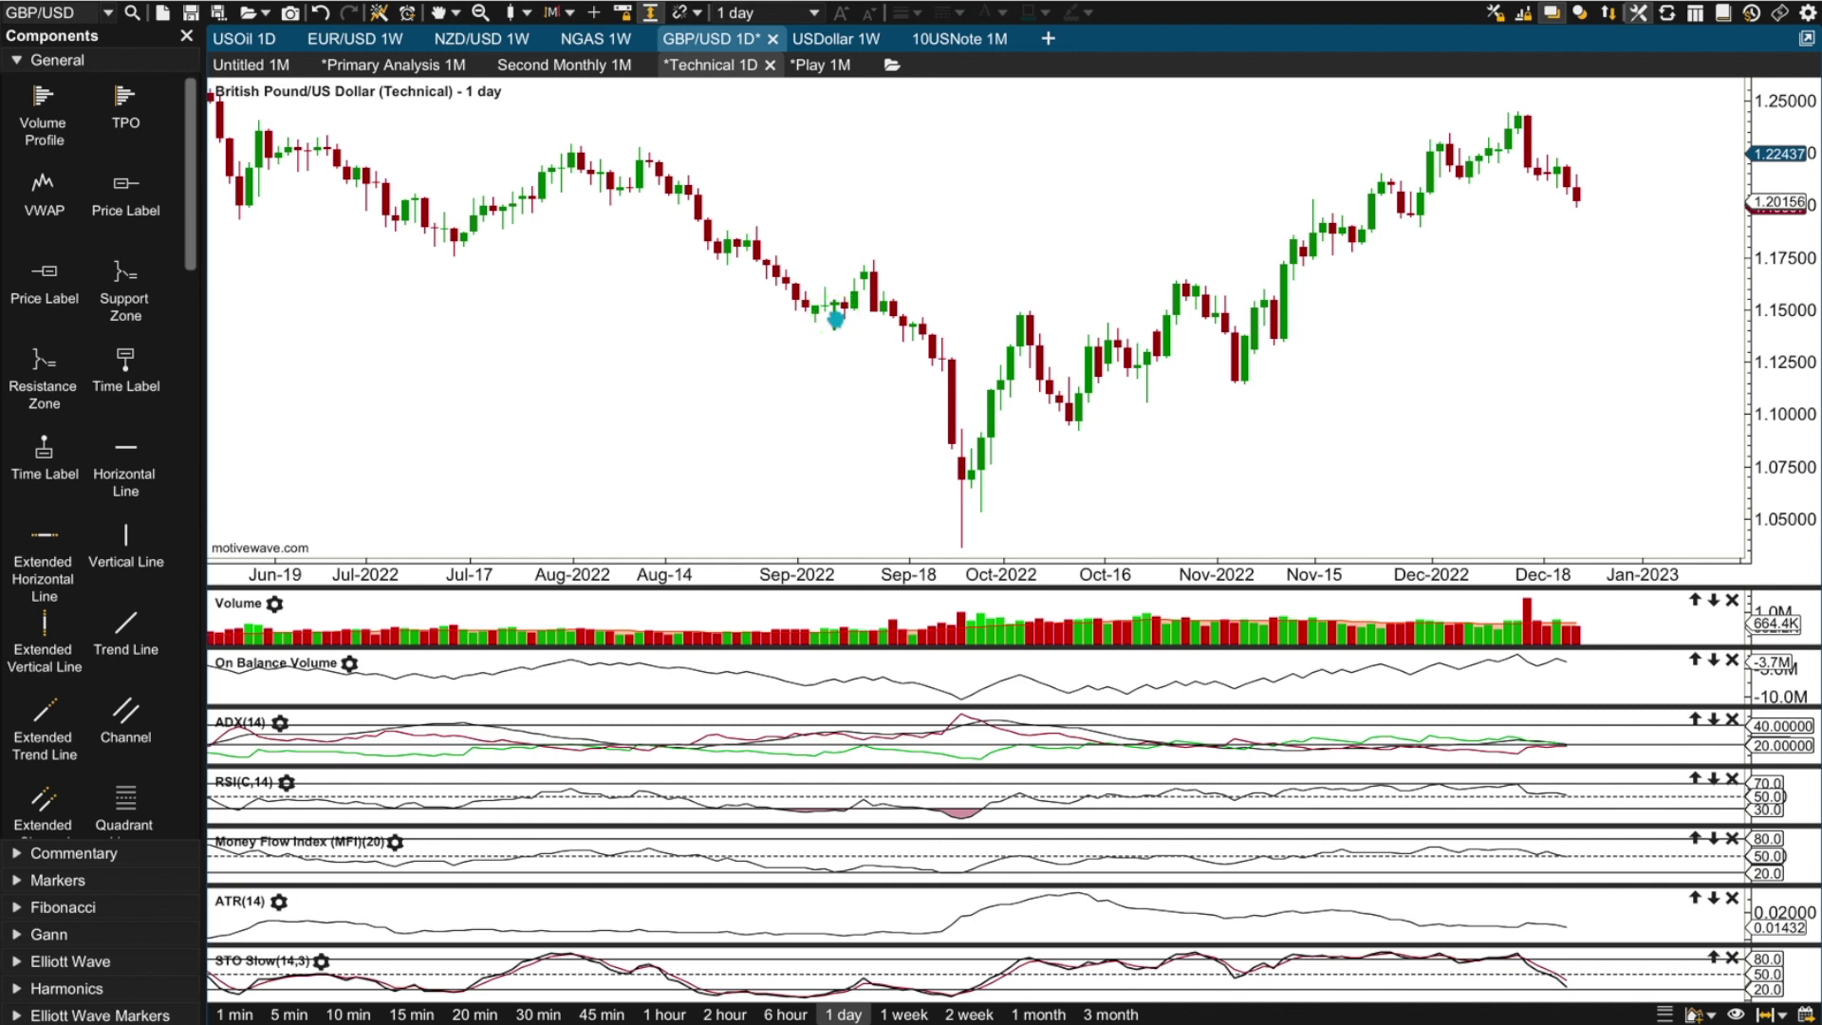
pyautogui.click(833, 303)
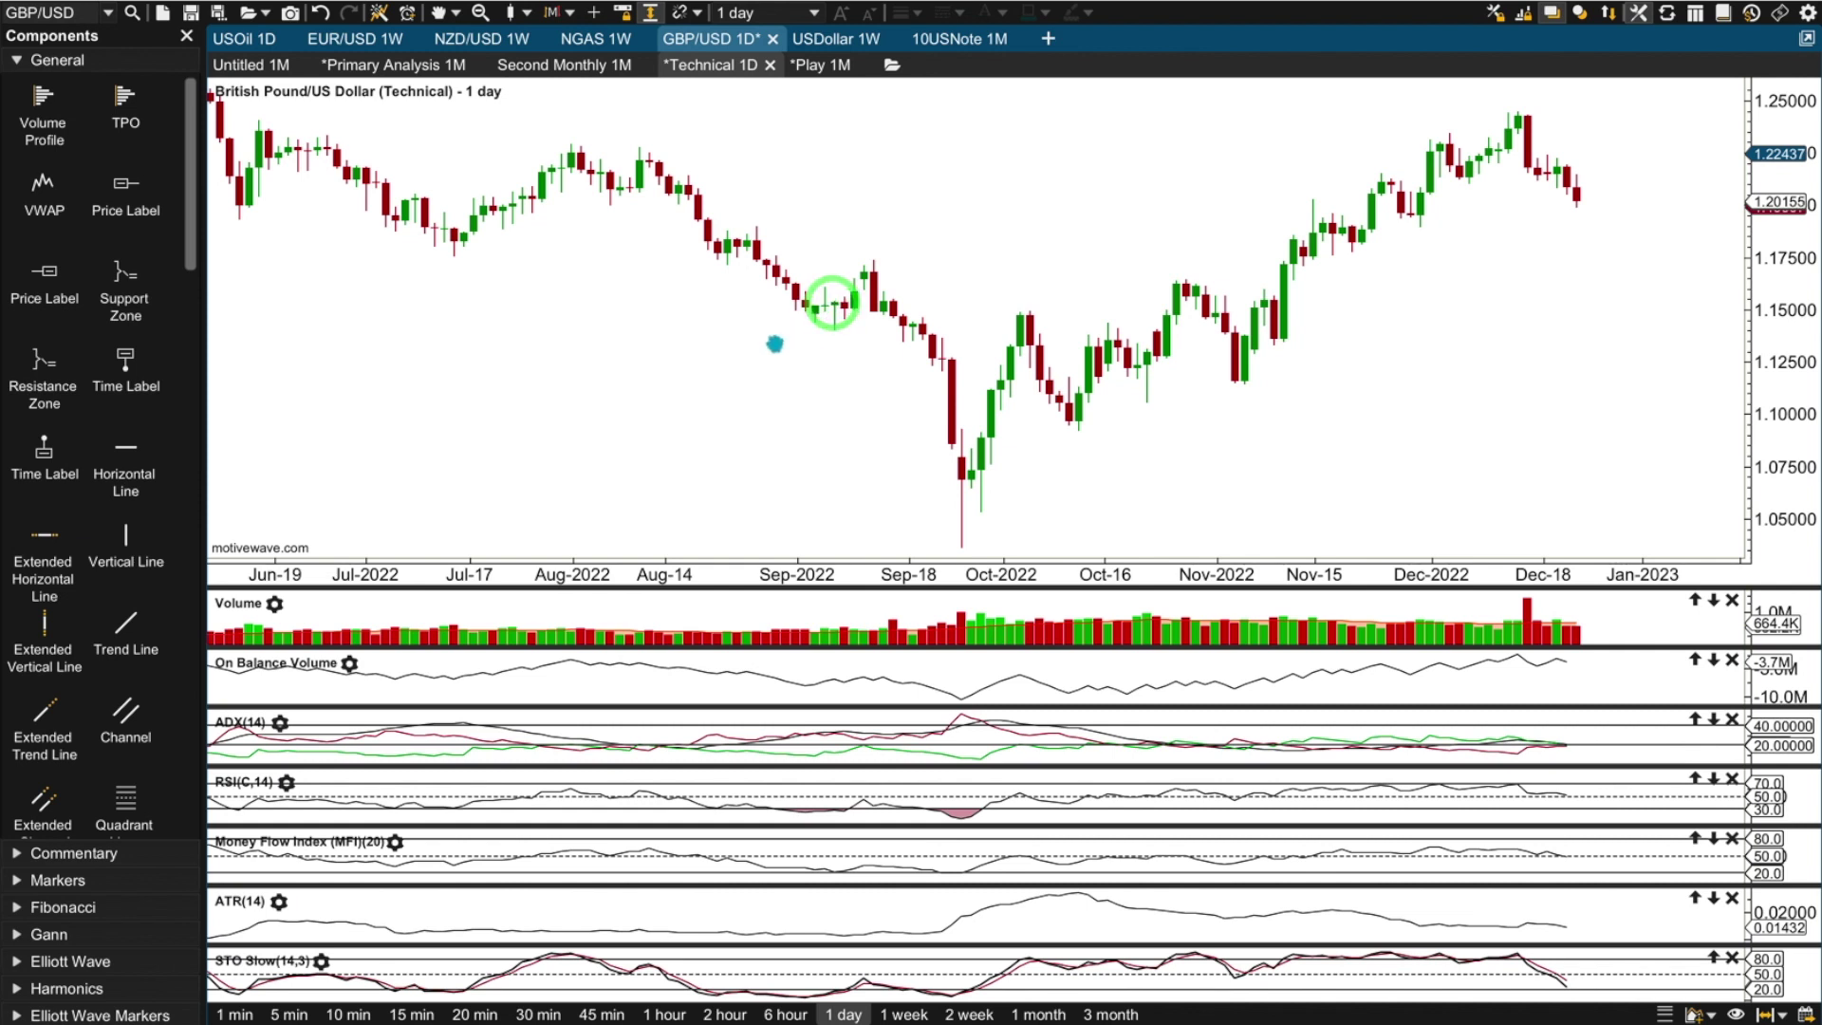
pyautogui.click(871, 260)
pyautogui.moveTo(639, 378); pyautogui.dragTo(1187, 394)
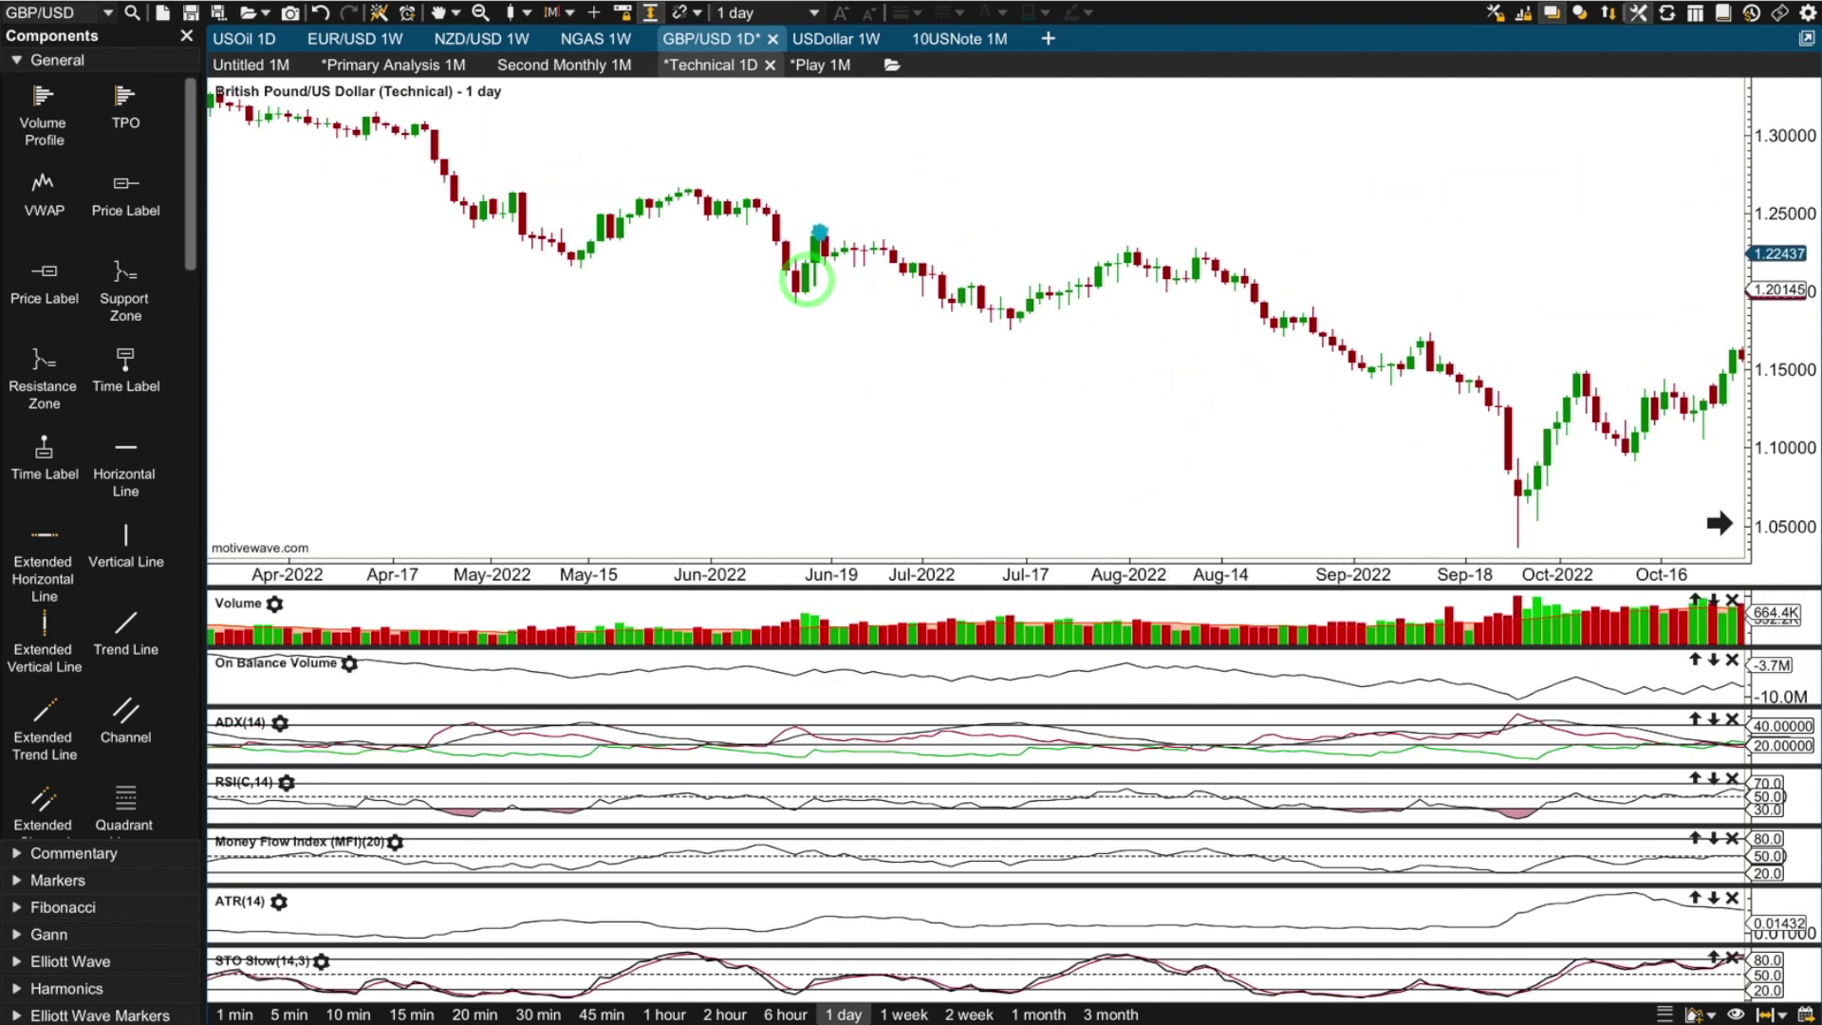
pyautogui.click(1369, 175)
pyautogui.moveTo(1370, 174); pyautogui.dragTo(948, 265)
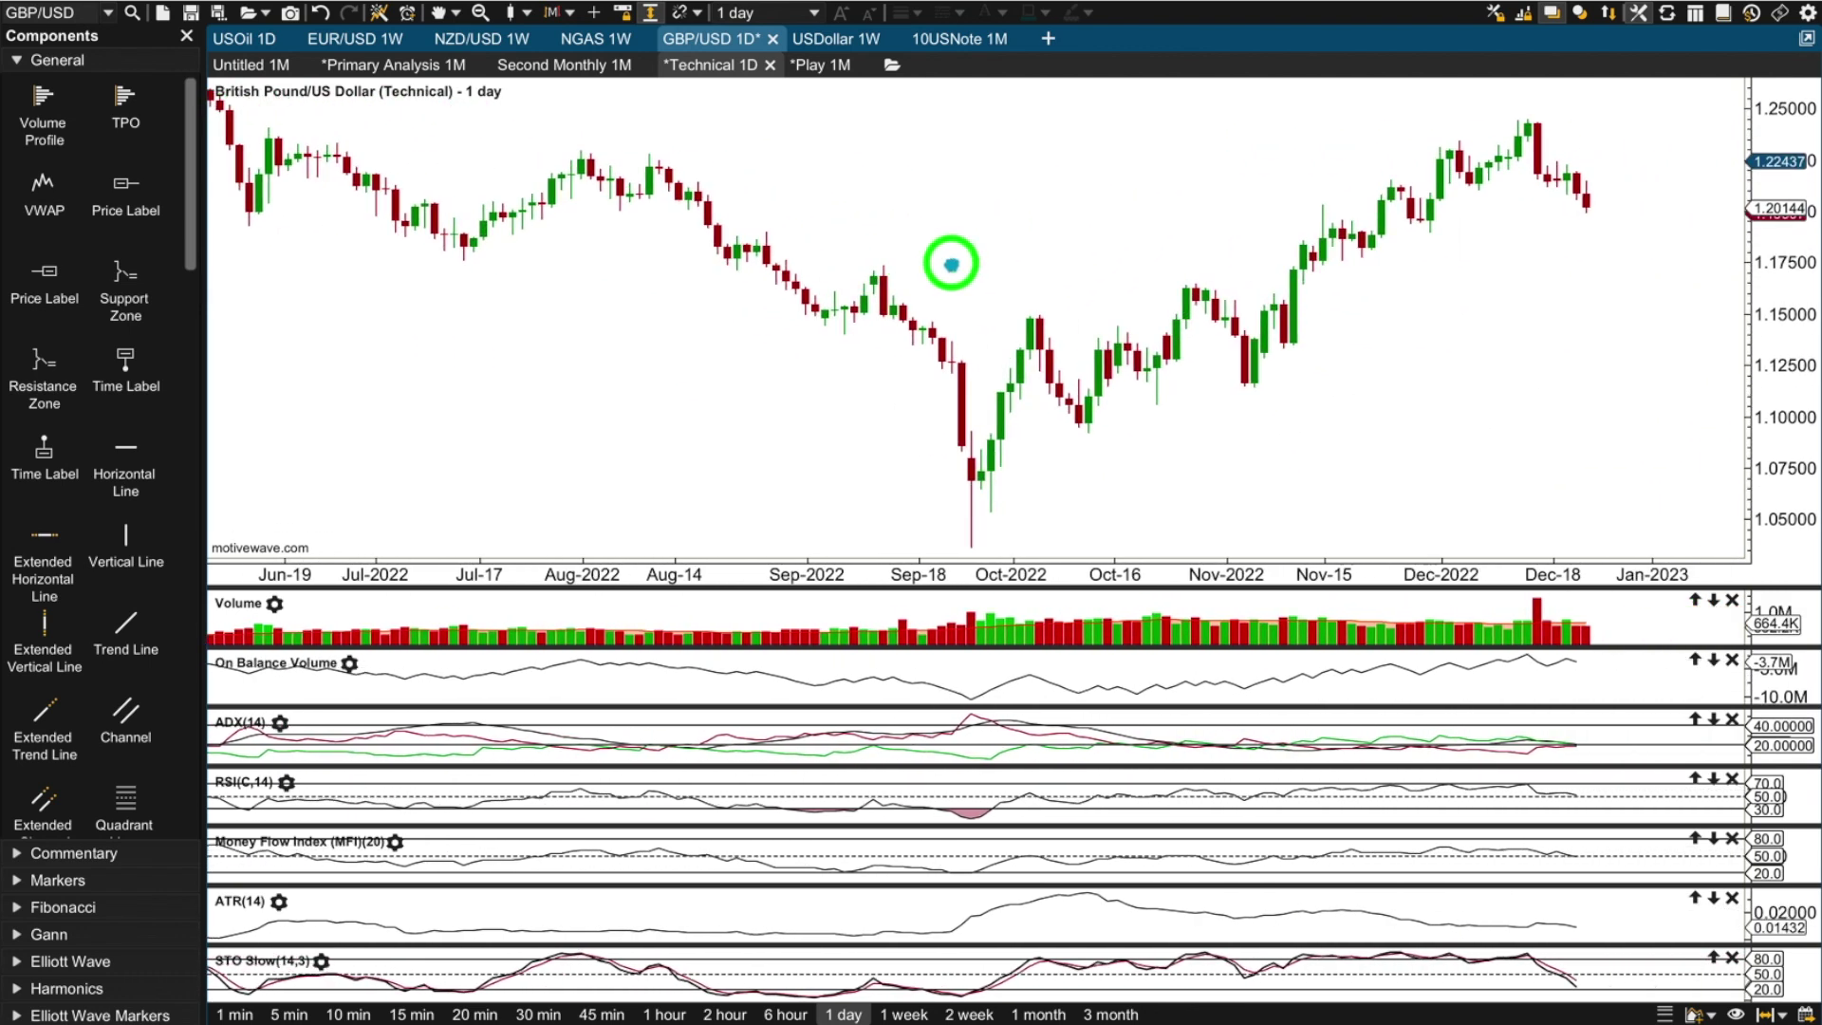
pyautogui.click(952, 468)
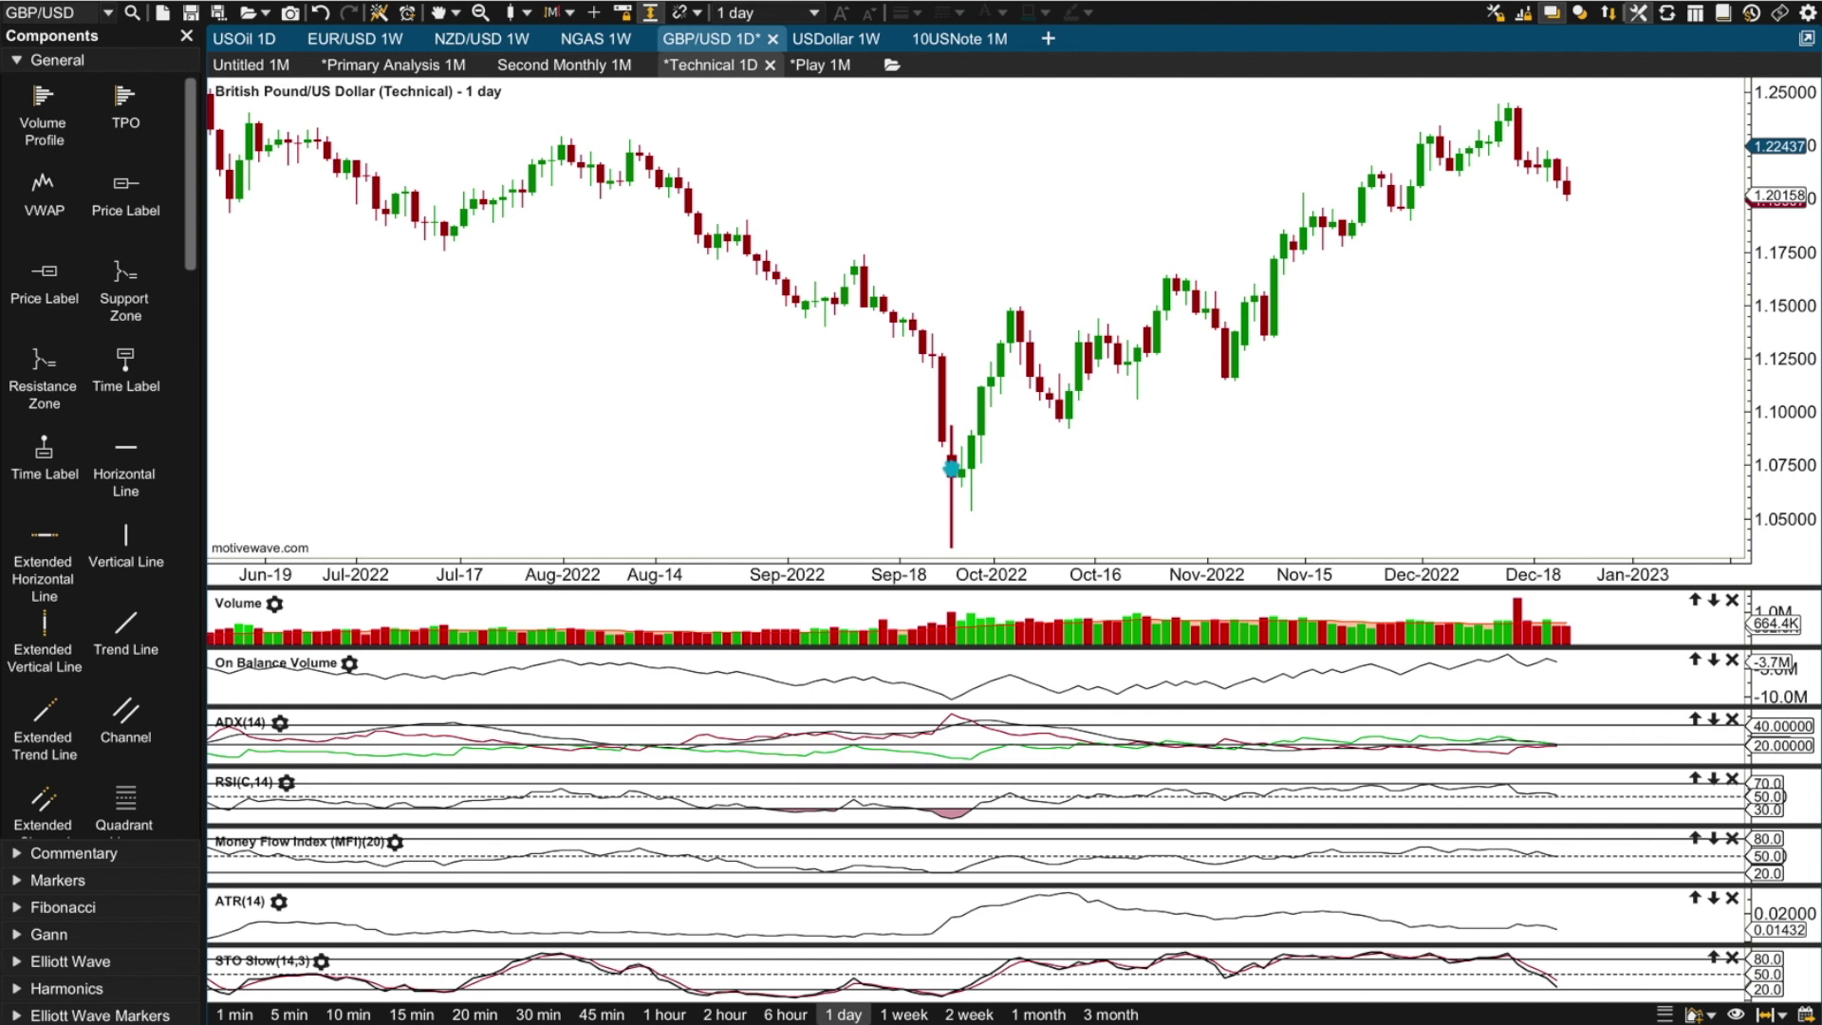
# Enlarge the daily Volume pane and compare the bars around the September 2022 low with the mid-December spike
pyautogui.moveTo(949, 588); pyautogui.dragTo(949, 181)
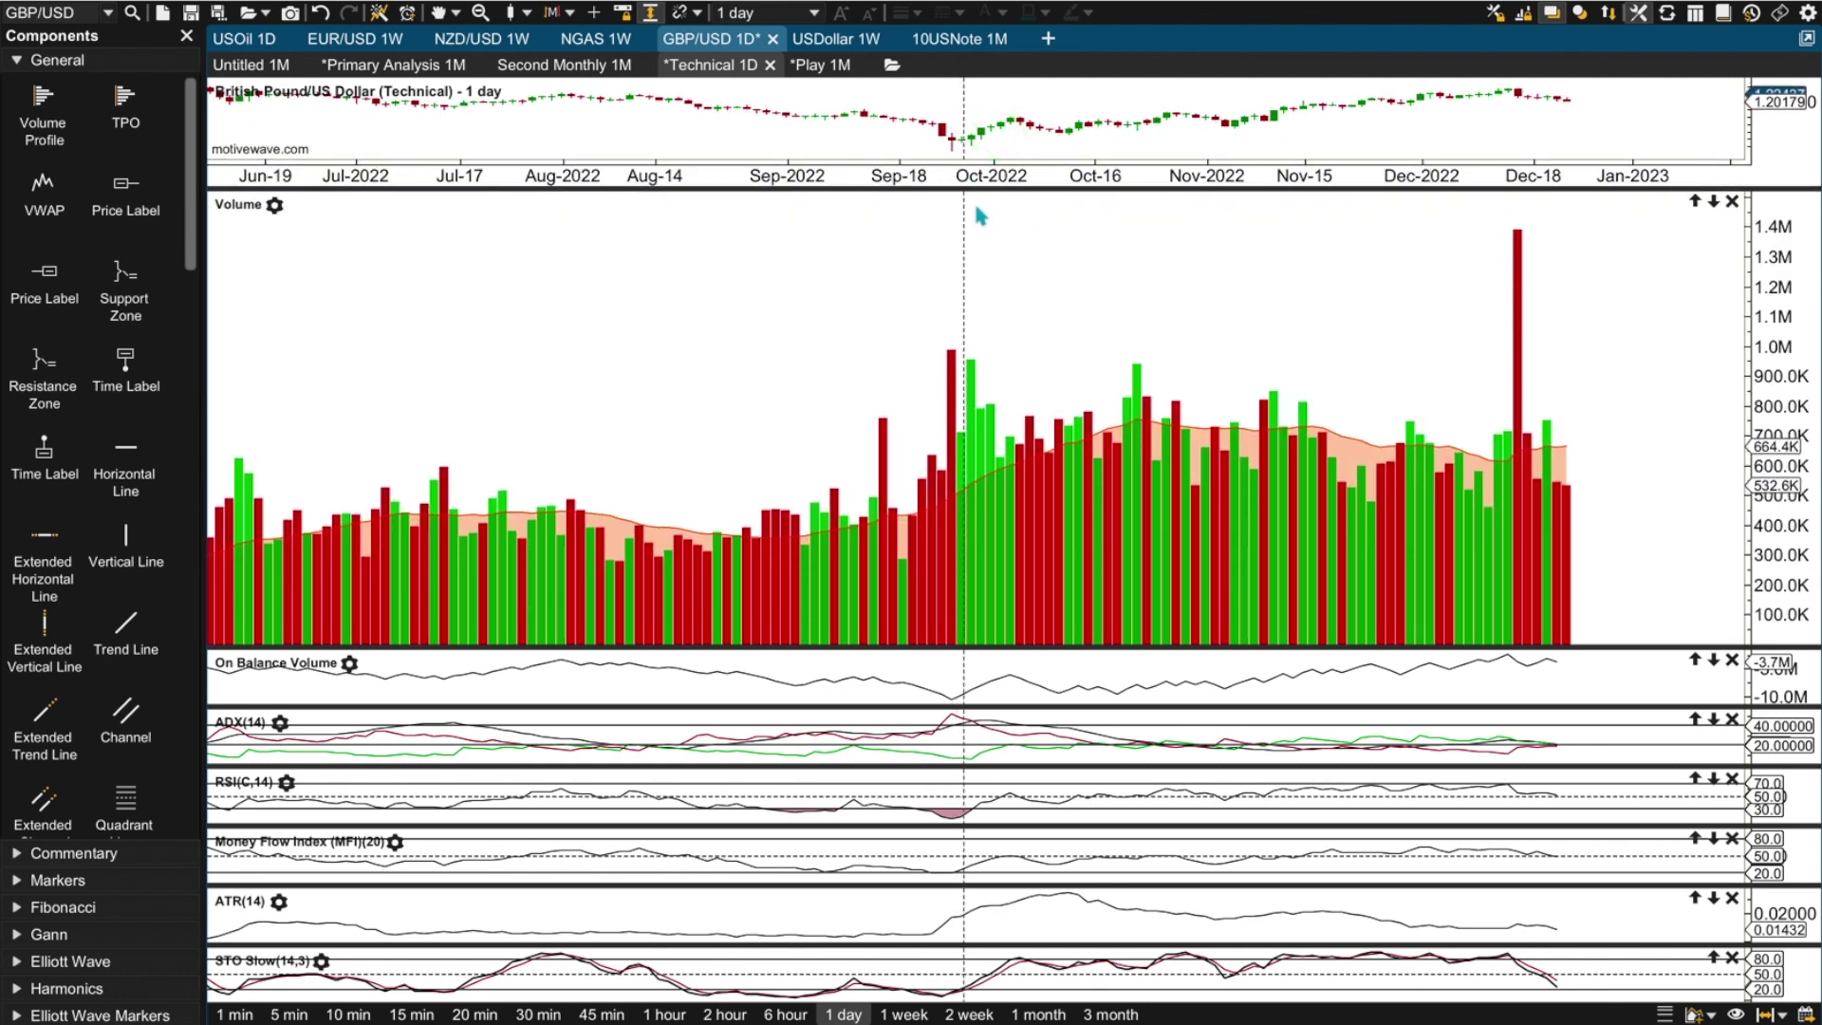
pyautogui.click(970, 367)
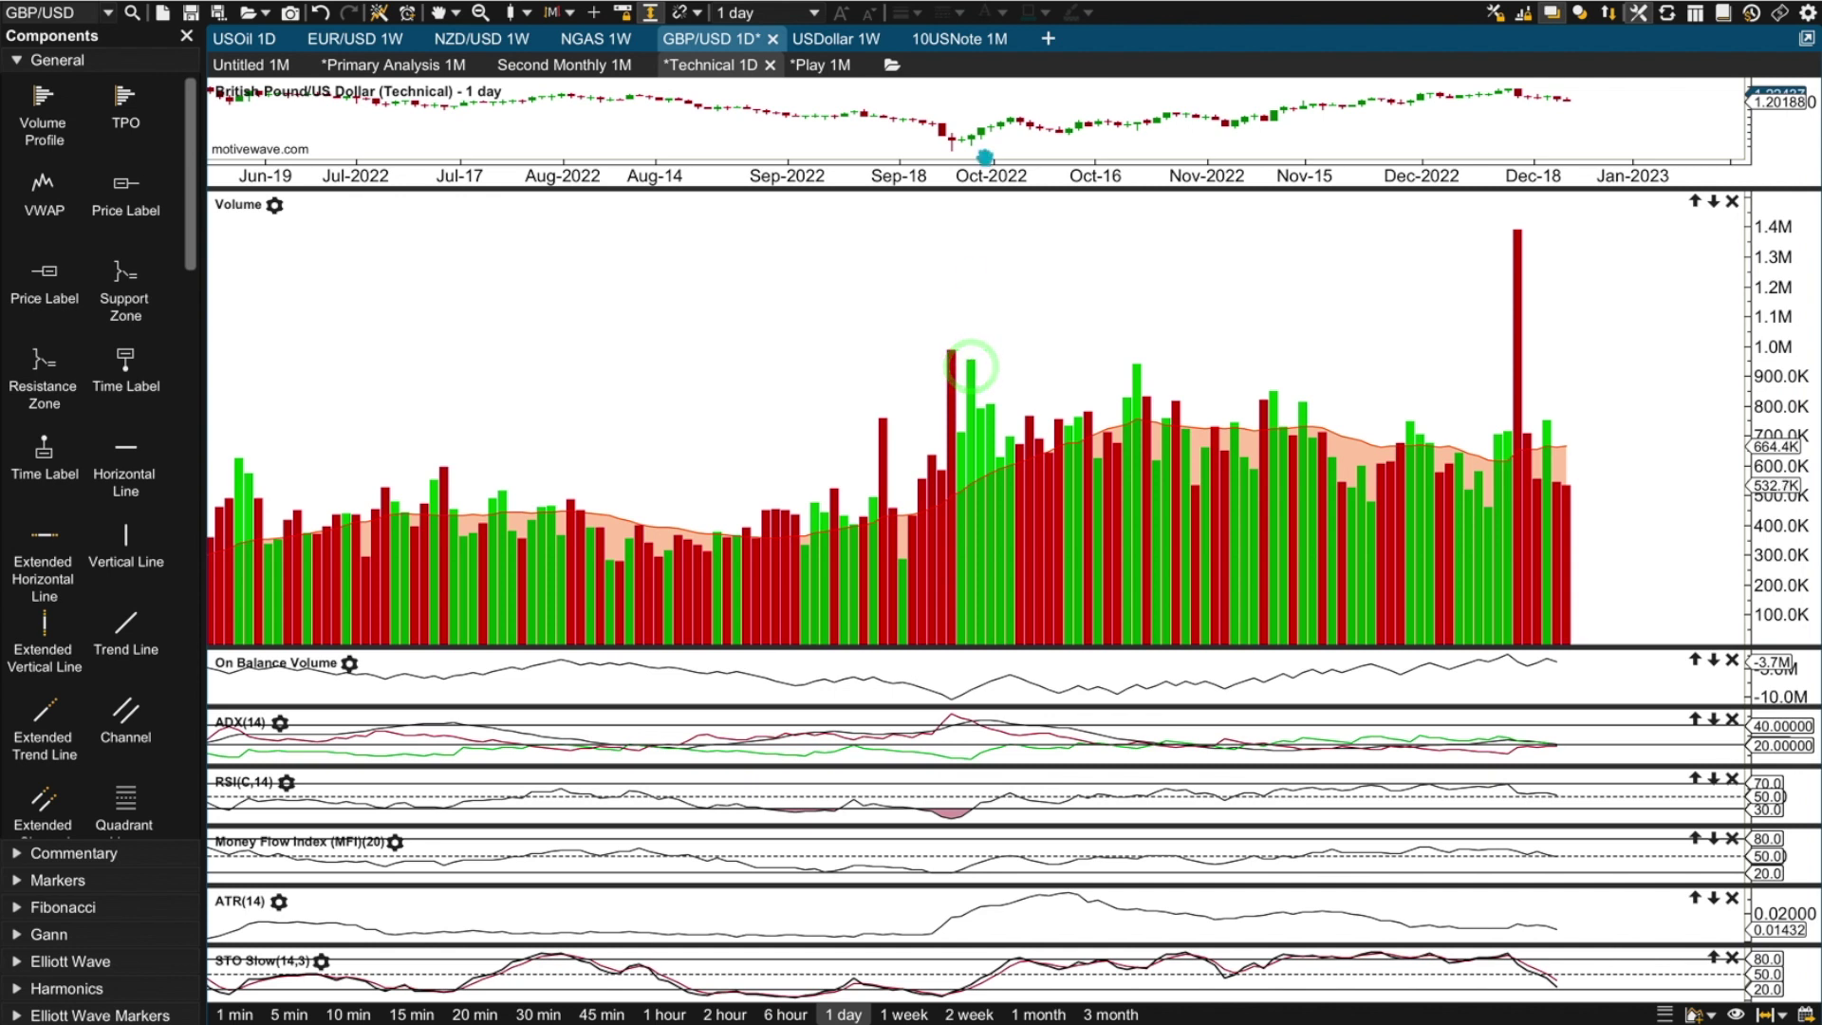
pyautogui.click(971, 139)
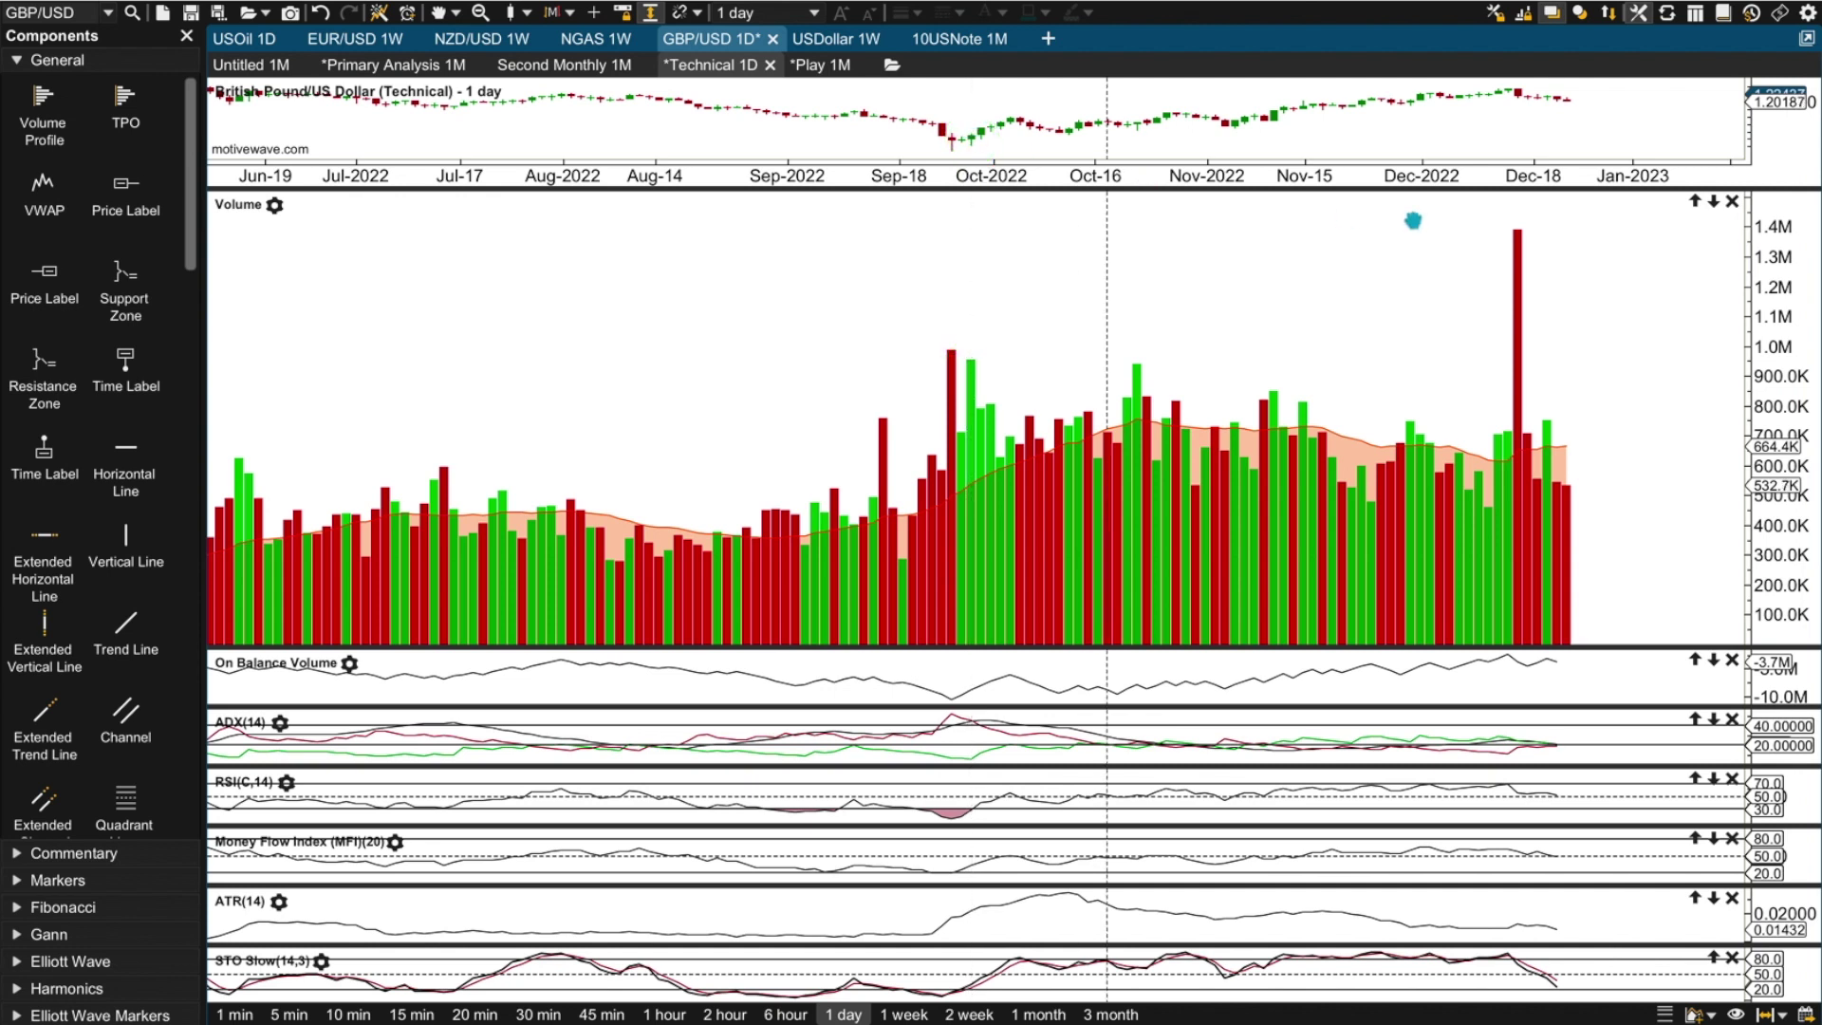
pyautogui.click(1522, 127)
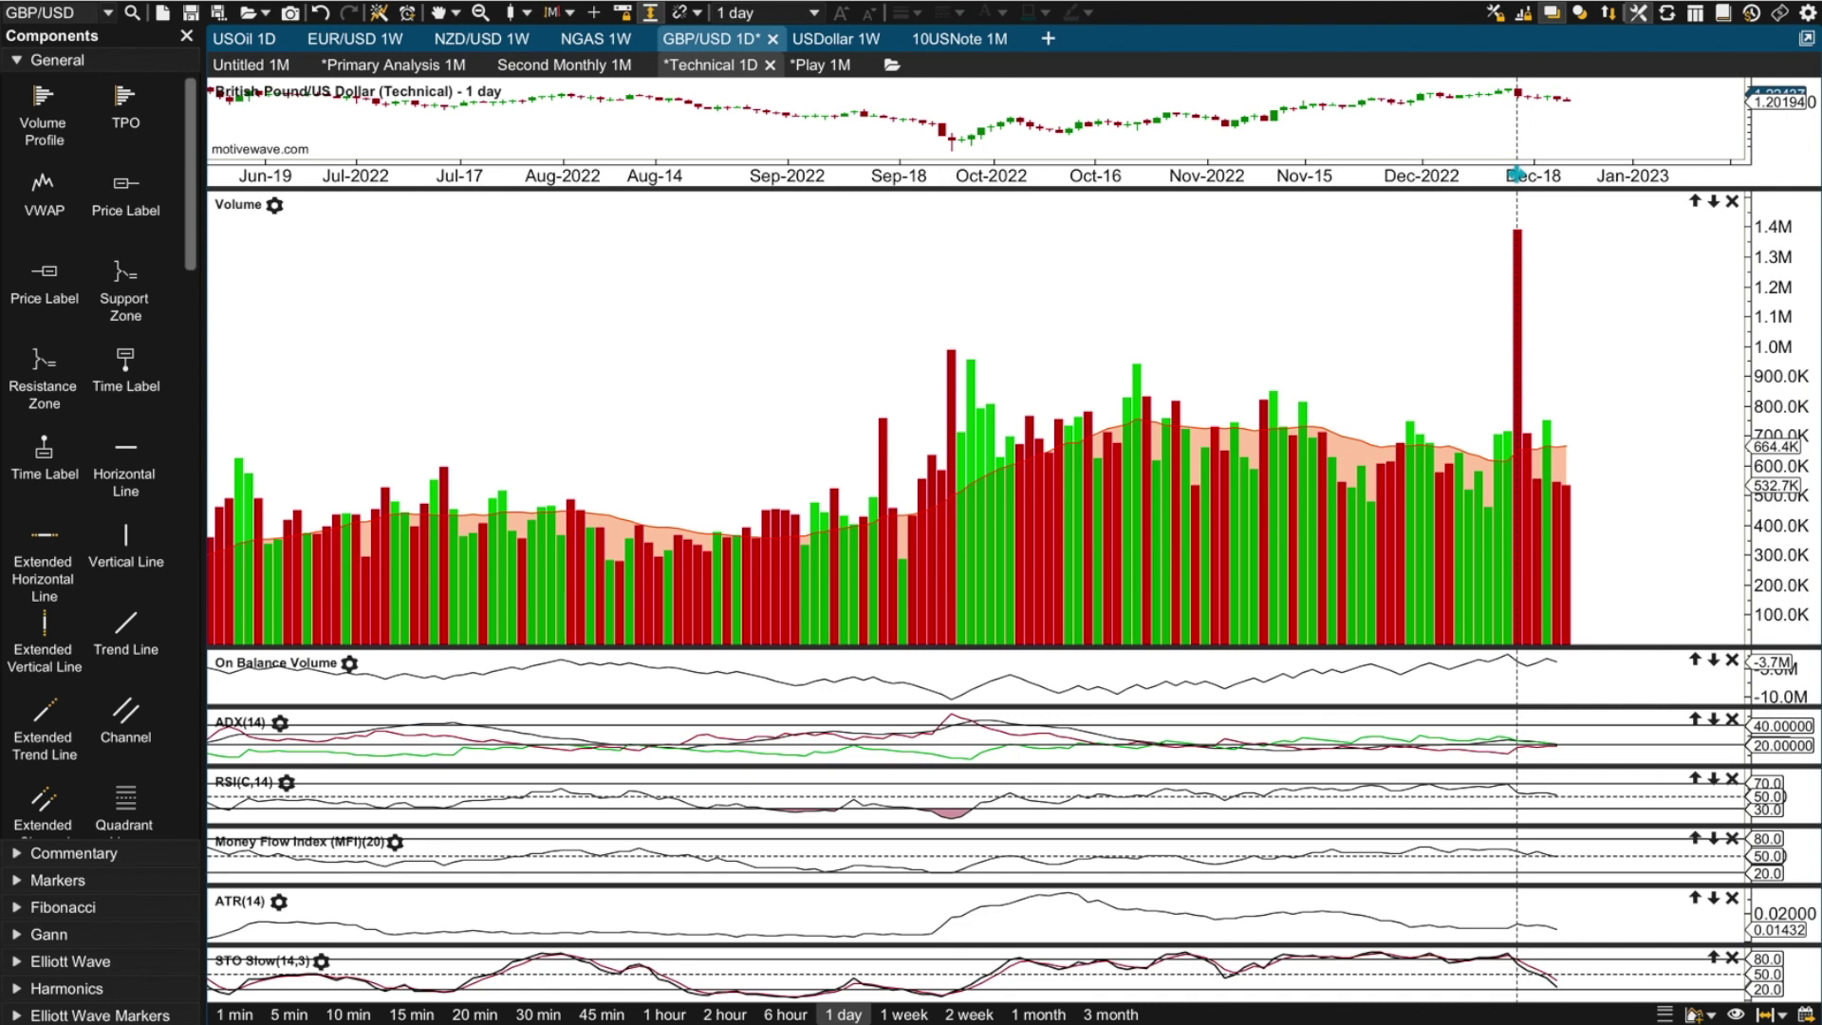
# Alternate between the full price pane and the enlarged Volume pane to match the mid-December volume spike with its candle
pyautogui.moveTo(1517, 179); pyautogui.dragTo(1510, 602)
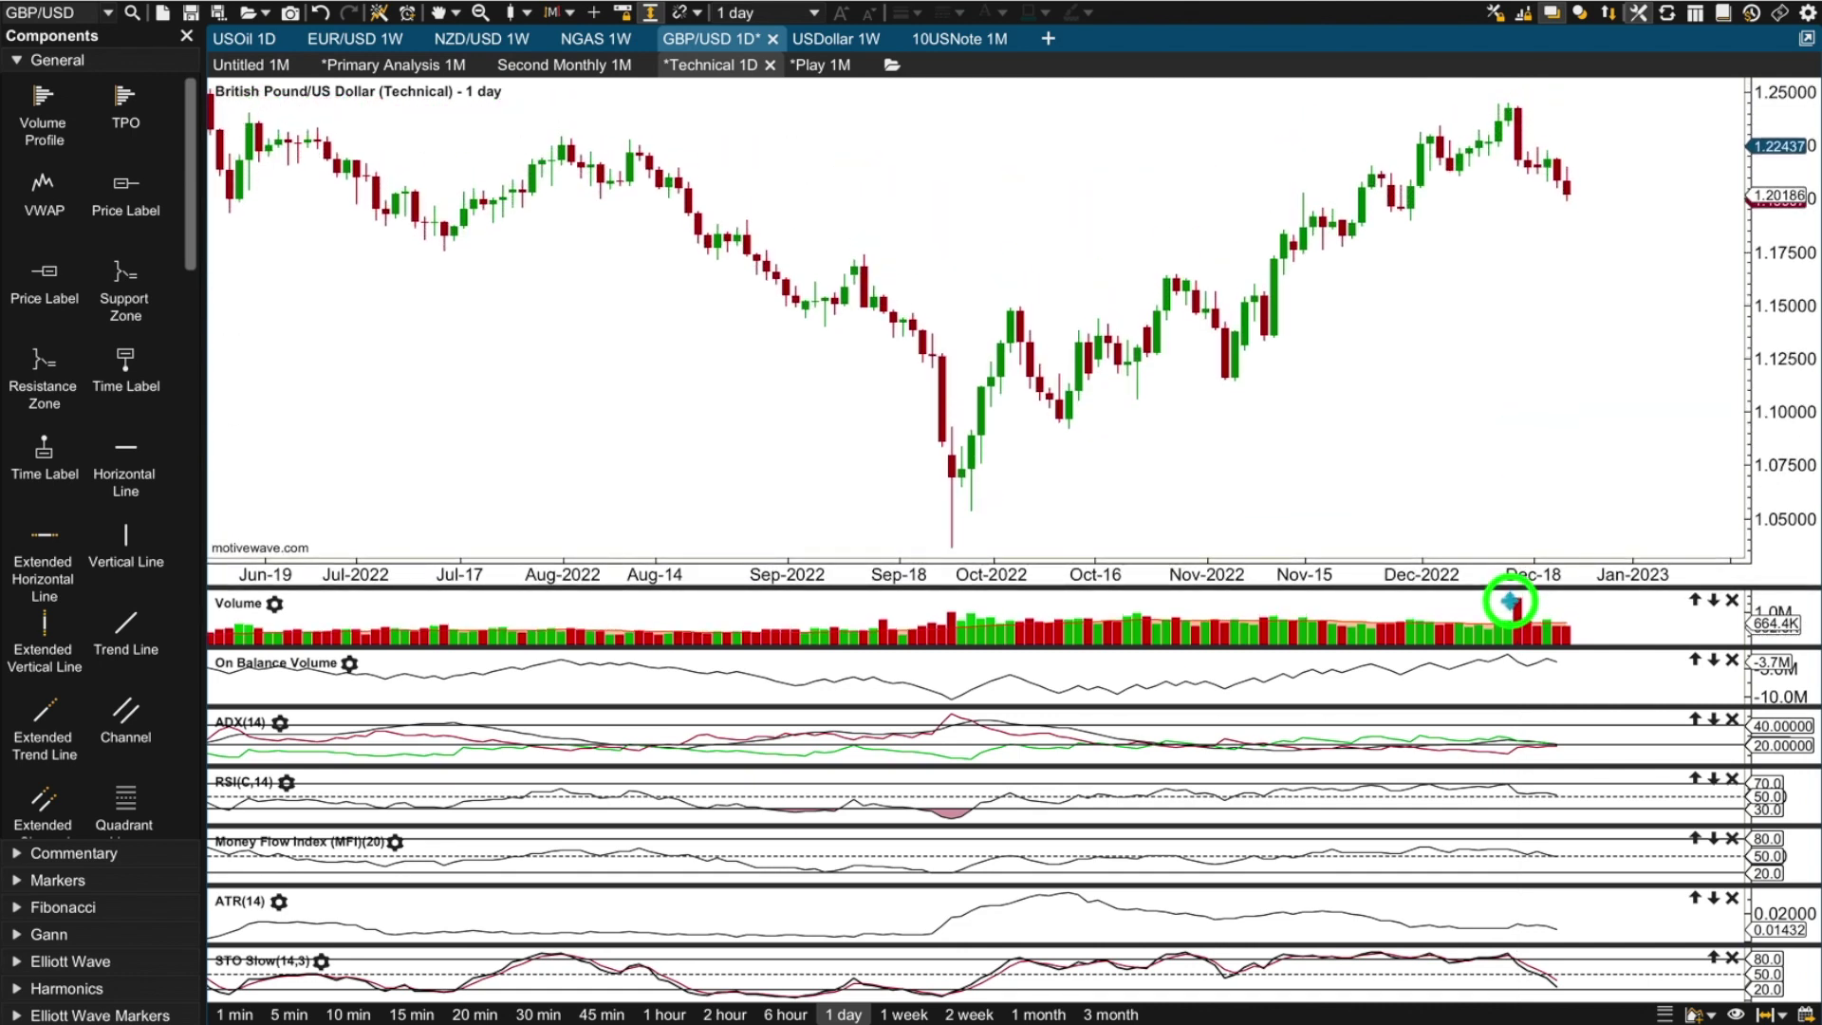
pyautogui.click(1521, 127)
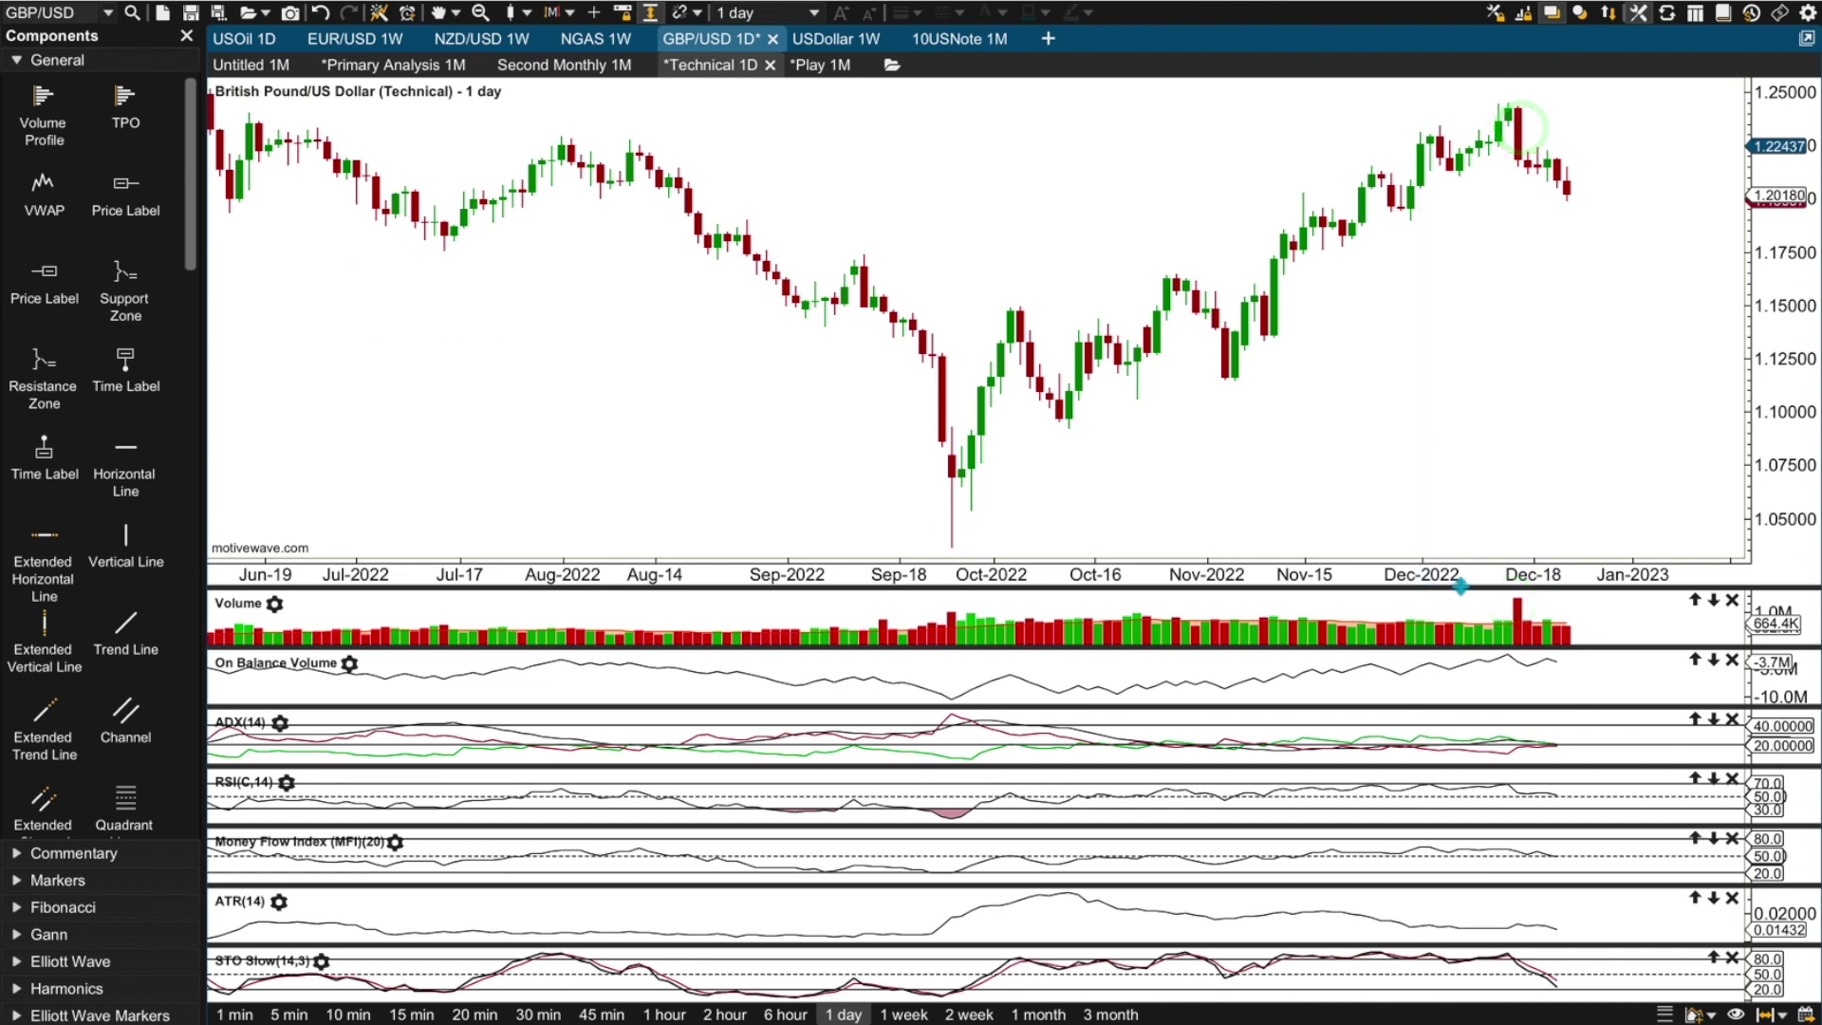
pyautogui.moveTo(1497, 590); pyautogui.dragTo(1500, 180)
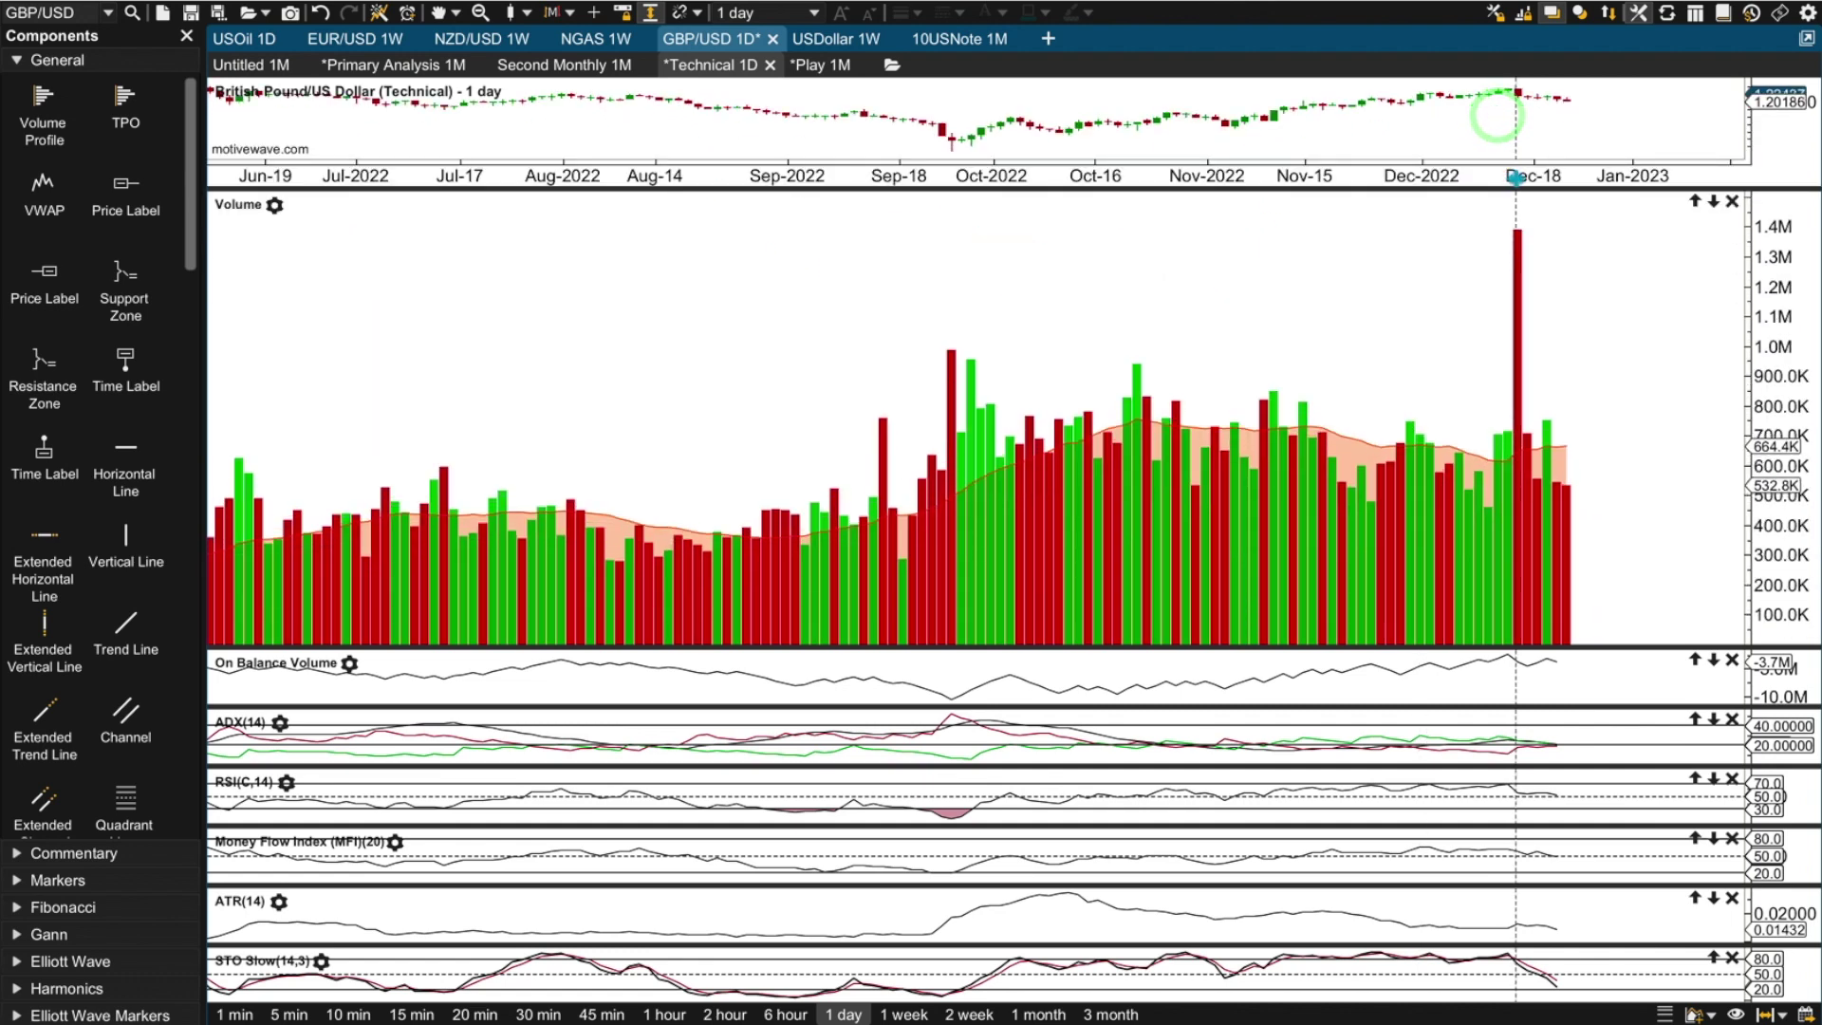
pyautogui.moveTo(1516, 180); pyautogui.dragTo(1517, 563)
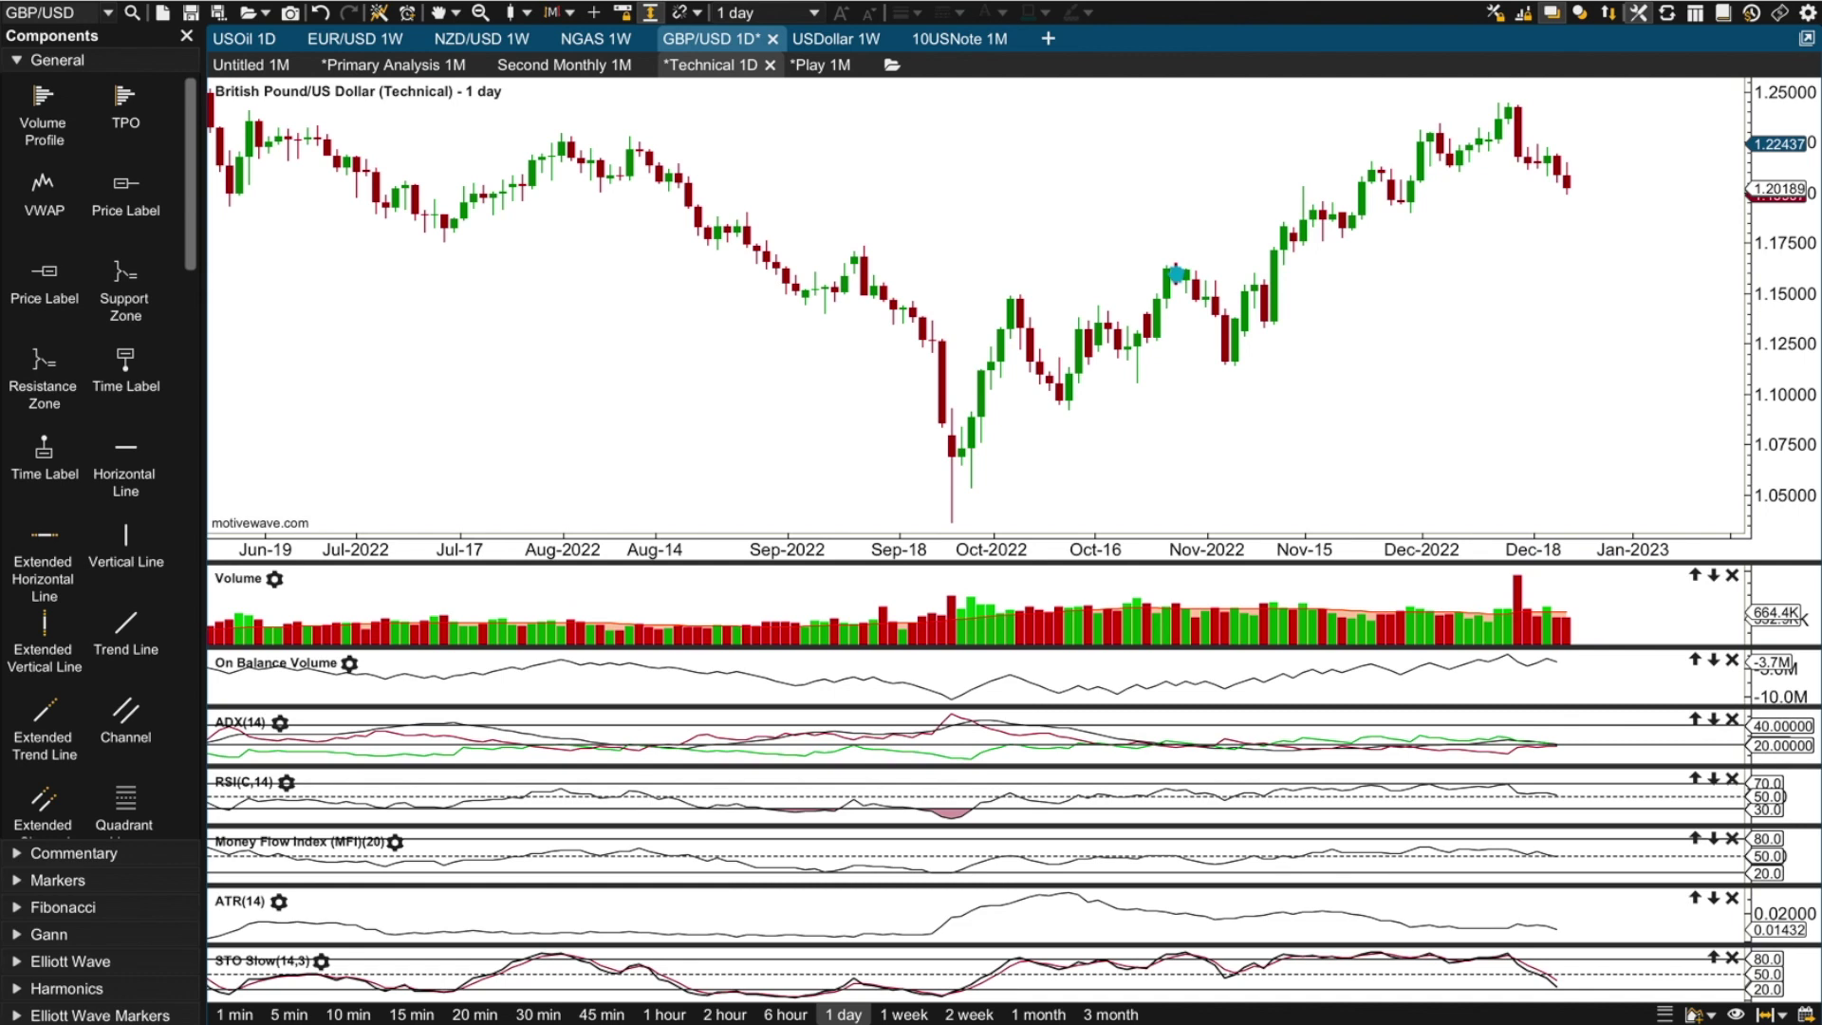
# Enlarge the daily On Balance Volume and ADX(14) panes in turn and examine the latest ADX and directional lines
pyautogui.moveTo(1216, 562); pyautogui.dragTo(1287, 78)
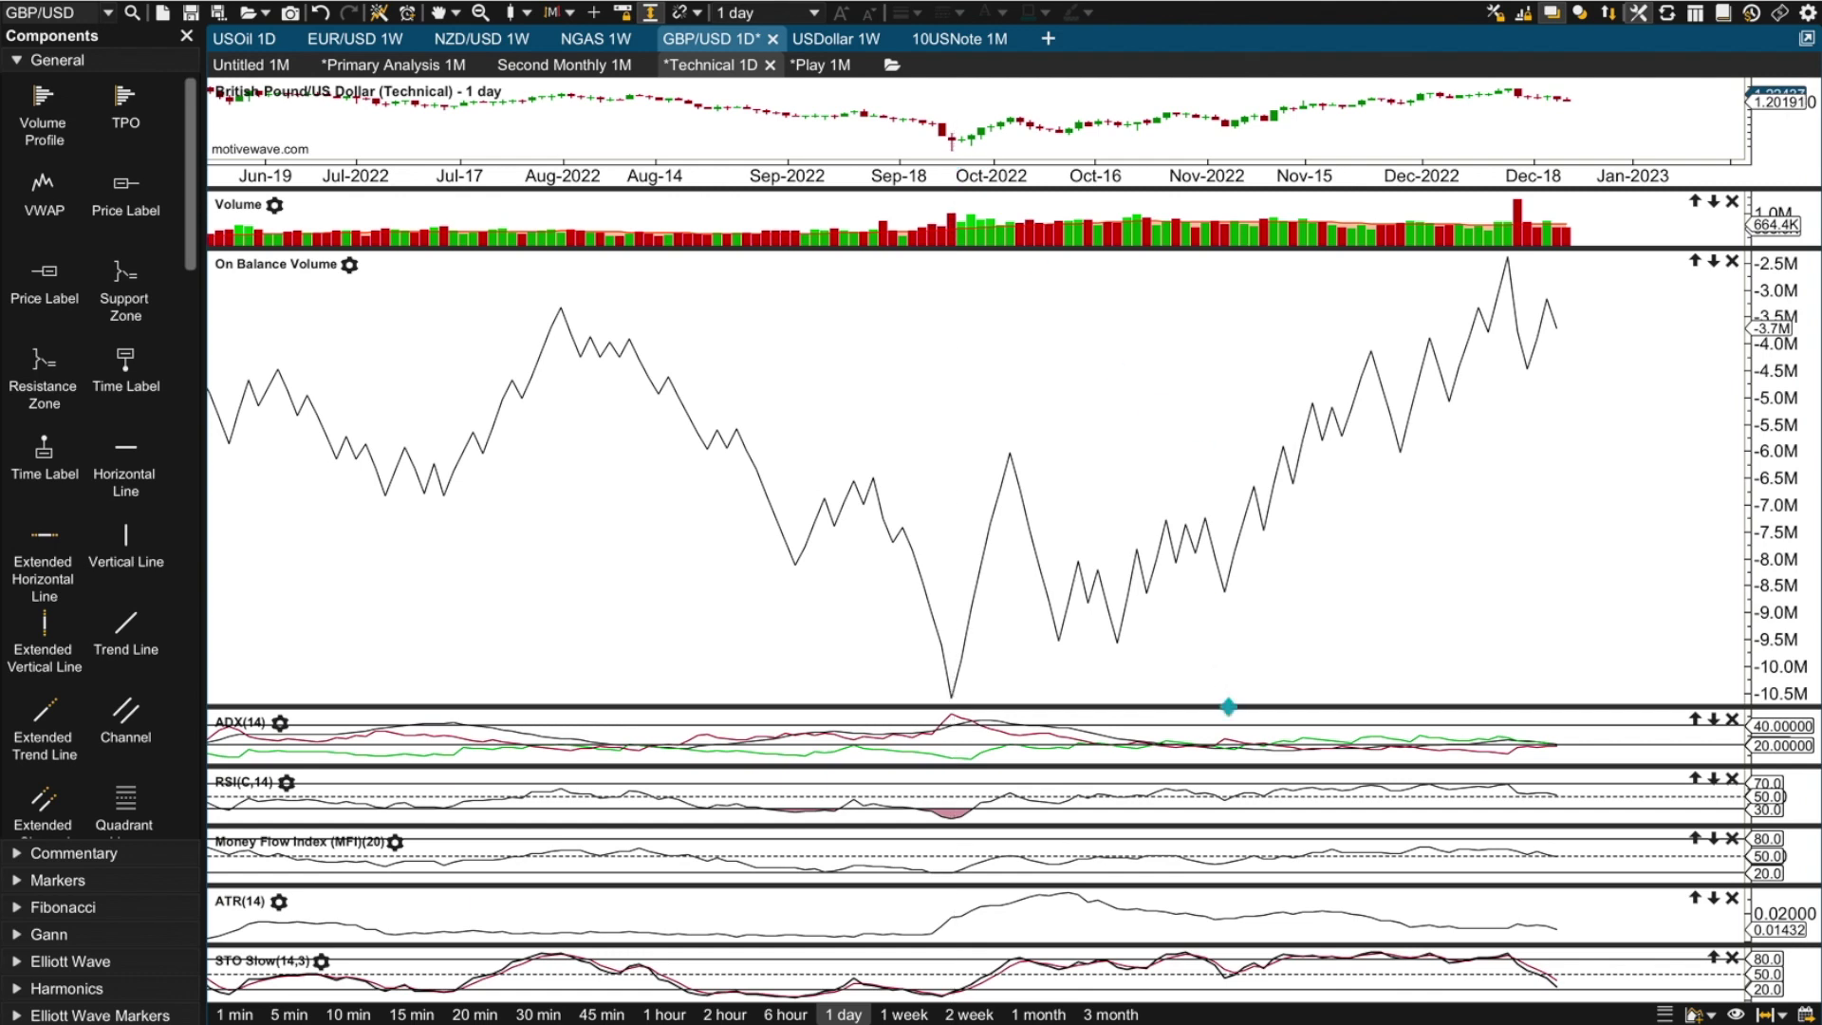
pyautogui.moveTo(1224, 708); pyautogui.dragTo(1246, 173)
pyautogui.click(1559, 604)
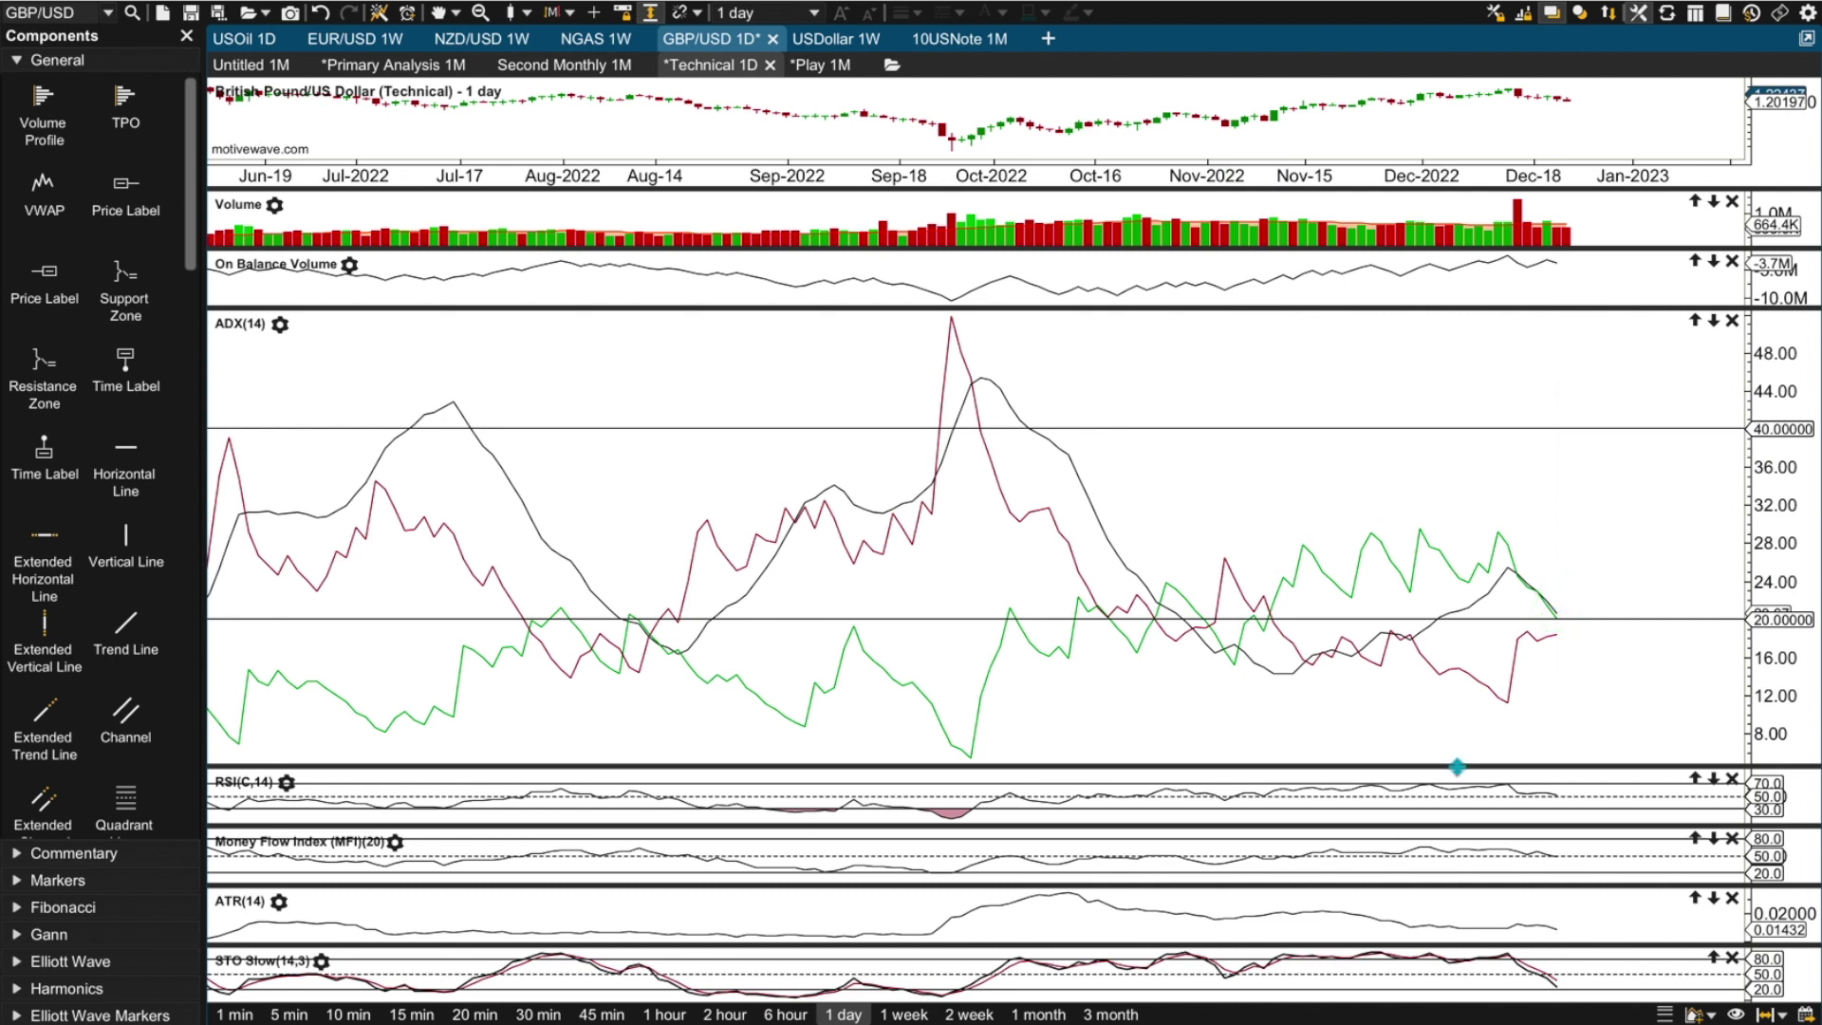
pyautogui.click(1474, 555)
pyautogui.click(1504, 687)
pyautogui.click(1554, 603)
# Enlarge the daily RSI pane, review its readings back to April 2022 and return to the latest December values
pyautogui.moveTo(1547, 767); pyautogui.dragTo(1534, 187)
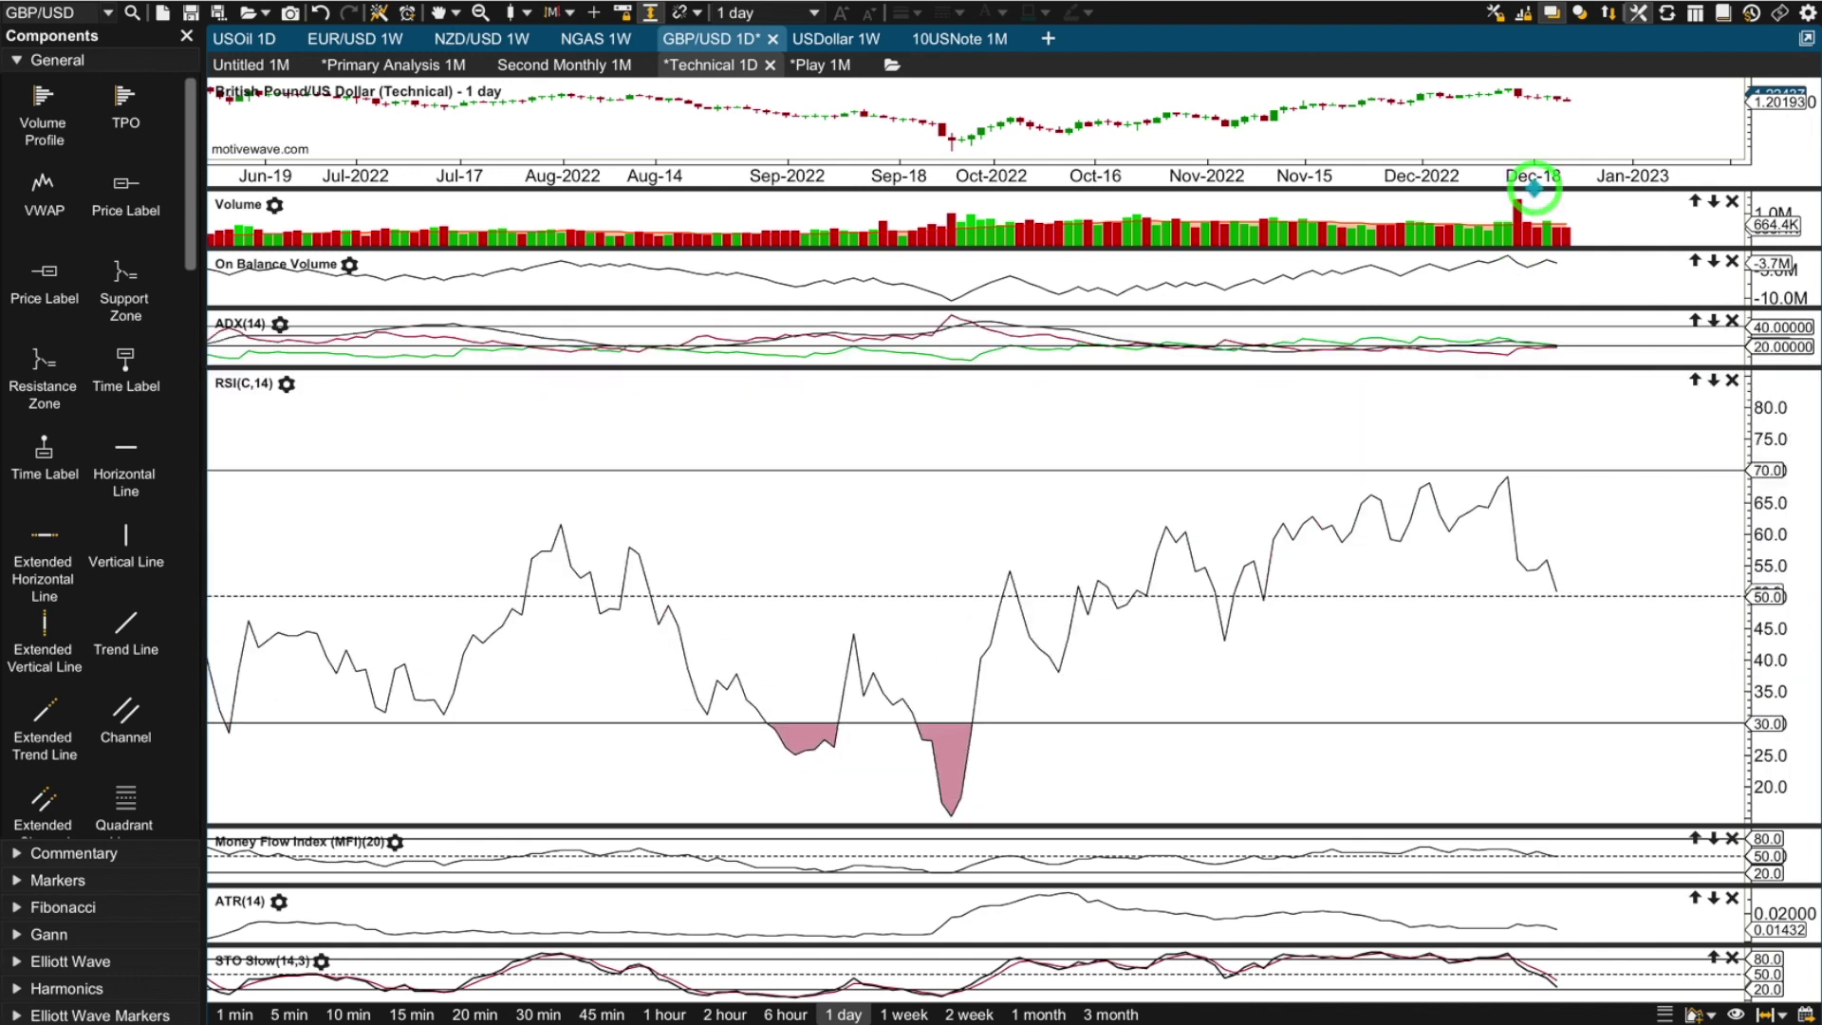
pyautogui.click(867, 149)
pyautogui.moveTo(867, 148); pyautogui.dragTo(1333, 147)
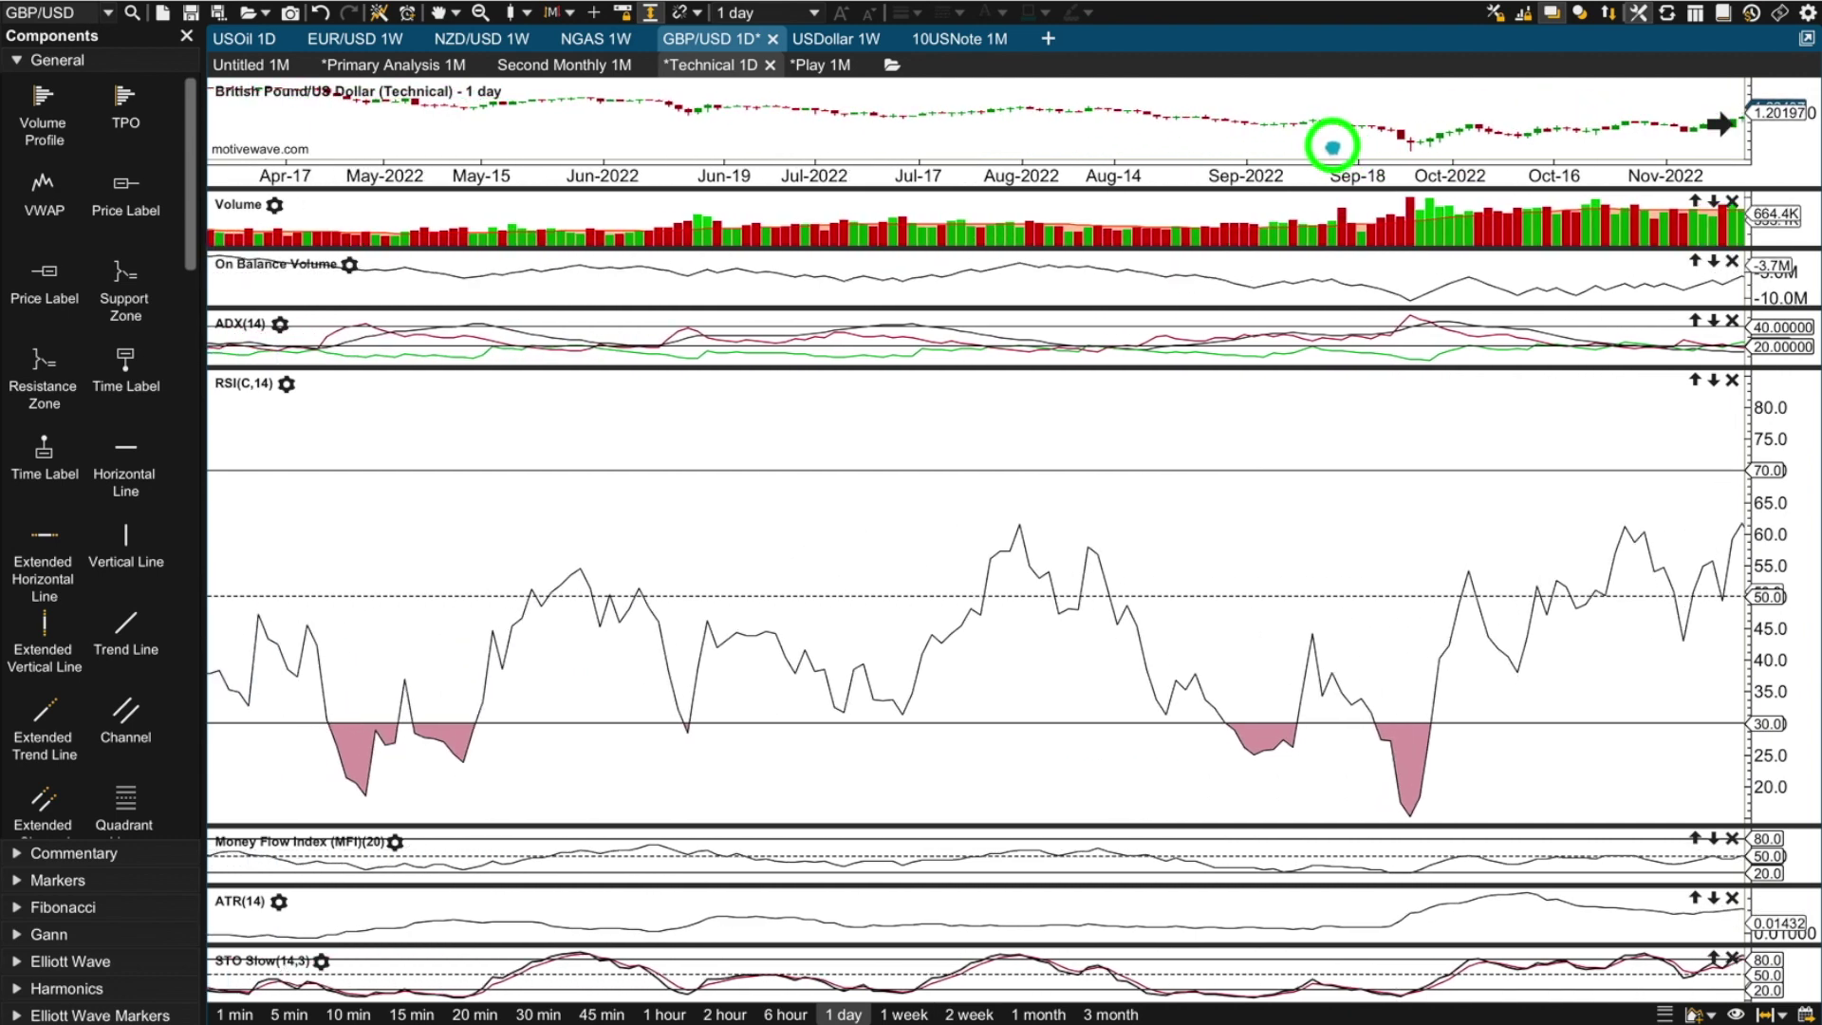
pyautogui.moveTo(1120, 172)
pyautogui.mouseDown()
pyautogui.moveTo(1151, 174)
pyautogui.moveTo(1101, 172)
pyautogui.mouseUp()
pyautogui.moveTo(1474, 129); pyautogui.dragTo(1016, 163)
pyautogui.click(1572, 135)
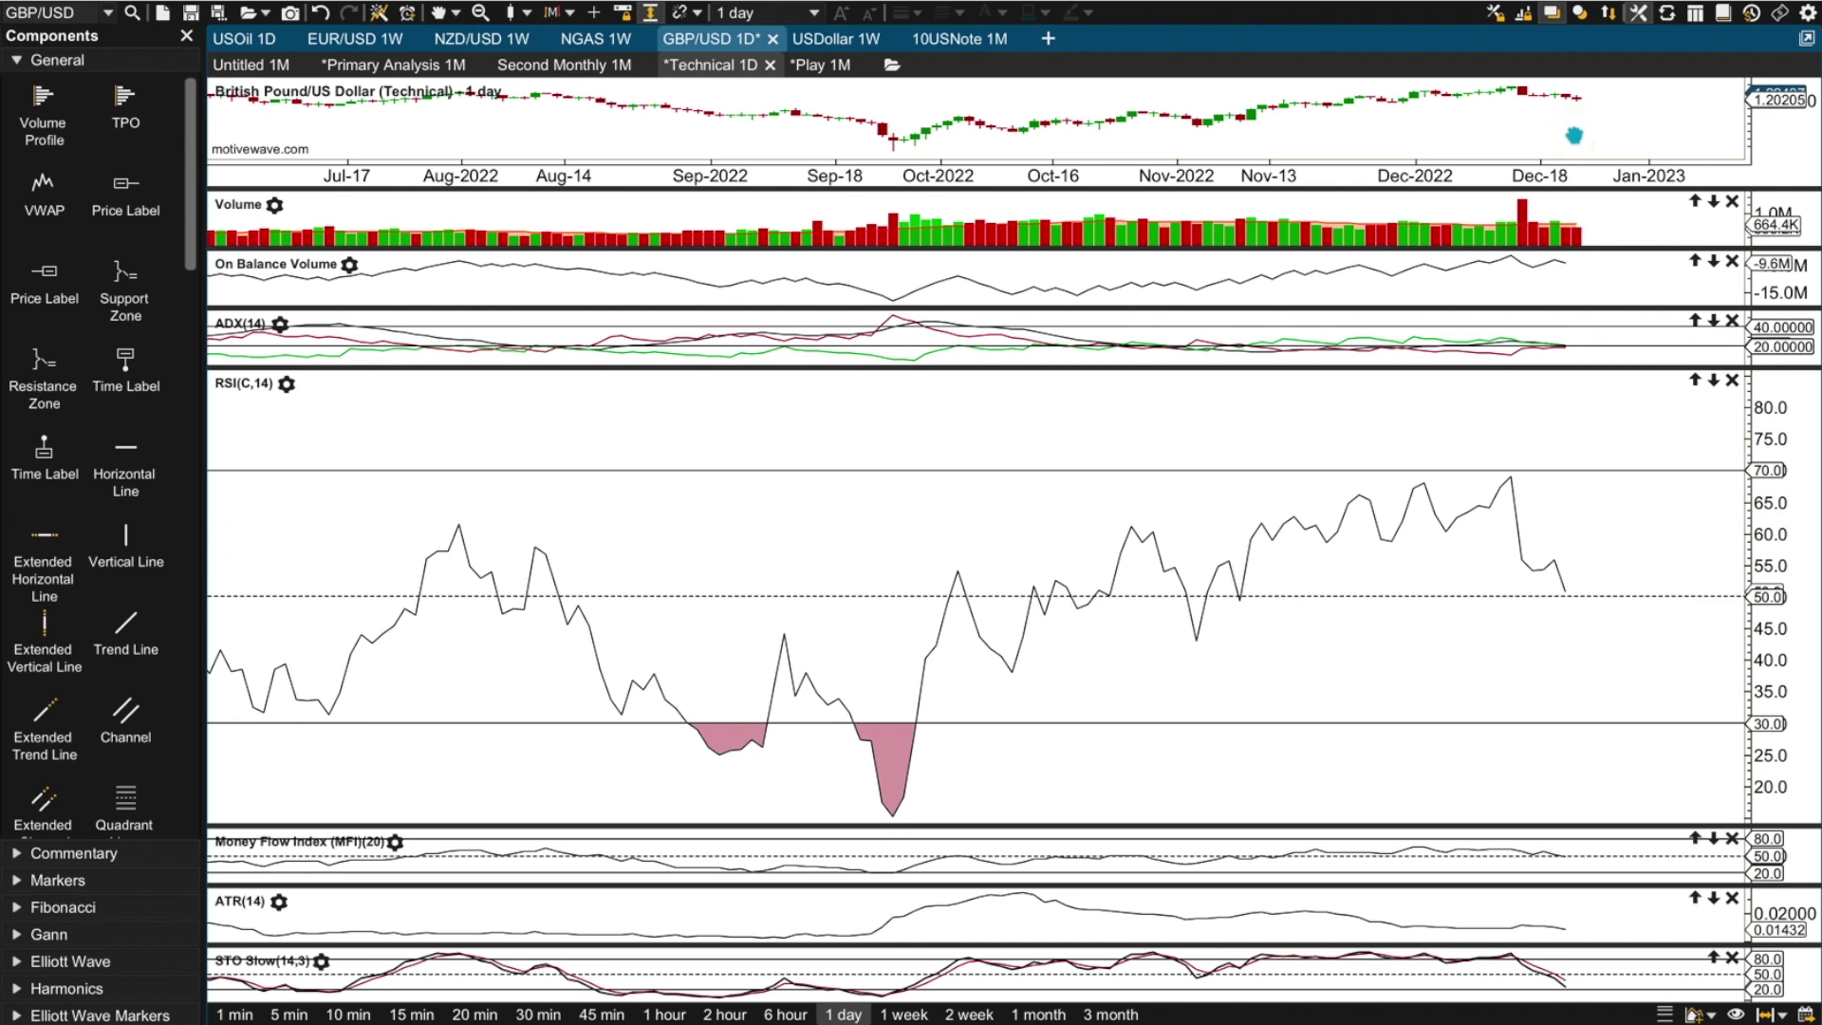
pyautogui.click(1616, 144)
pyautogui.click(1530, 759)
pyautogui.click(1570, 590)
# Enlarge the daily Money Flow Index and ATR(14) panes in turn and compare ATR with the November–December price rise
pyautogui.moveTo(1396, 828); pyautogui.dragTo(1434, 357)
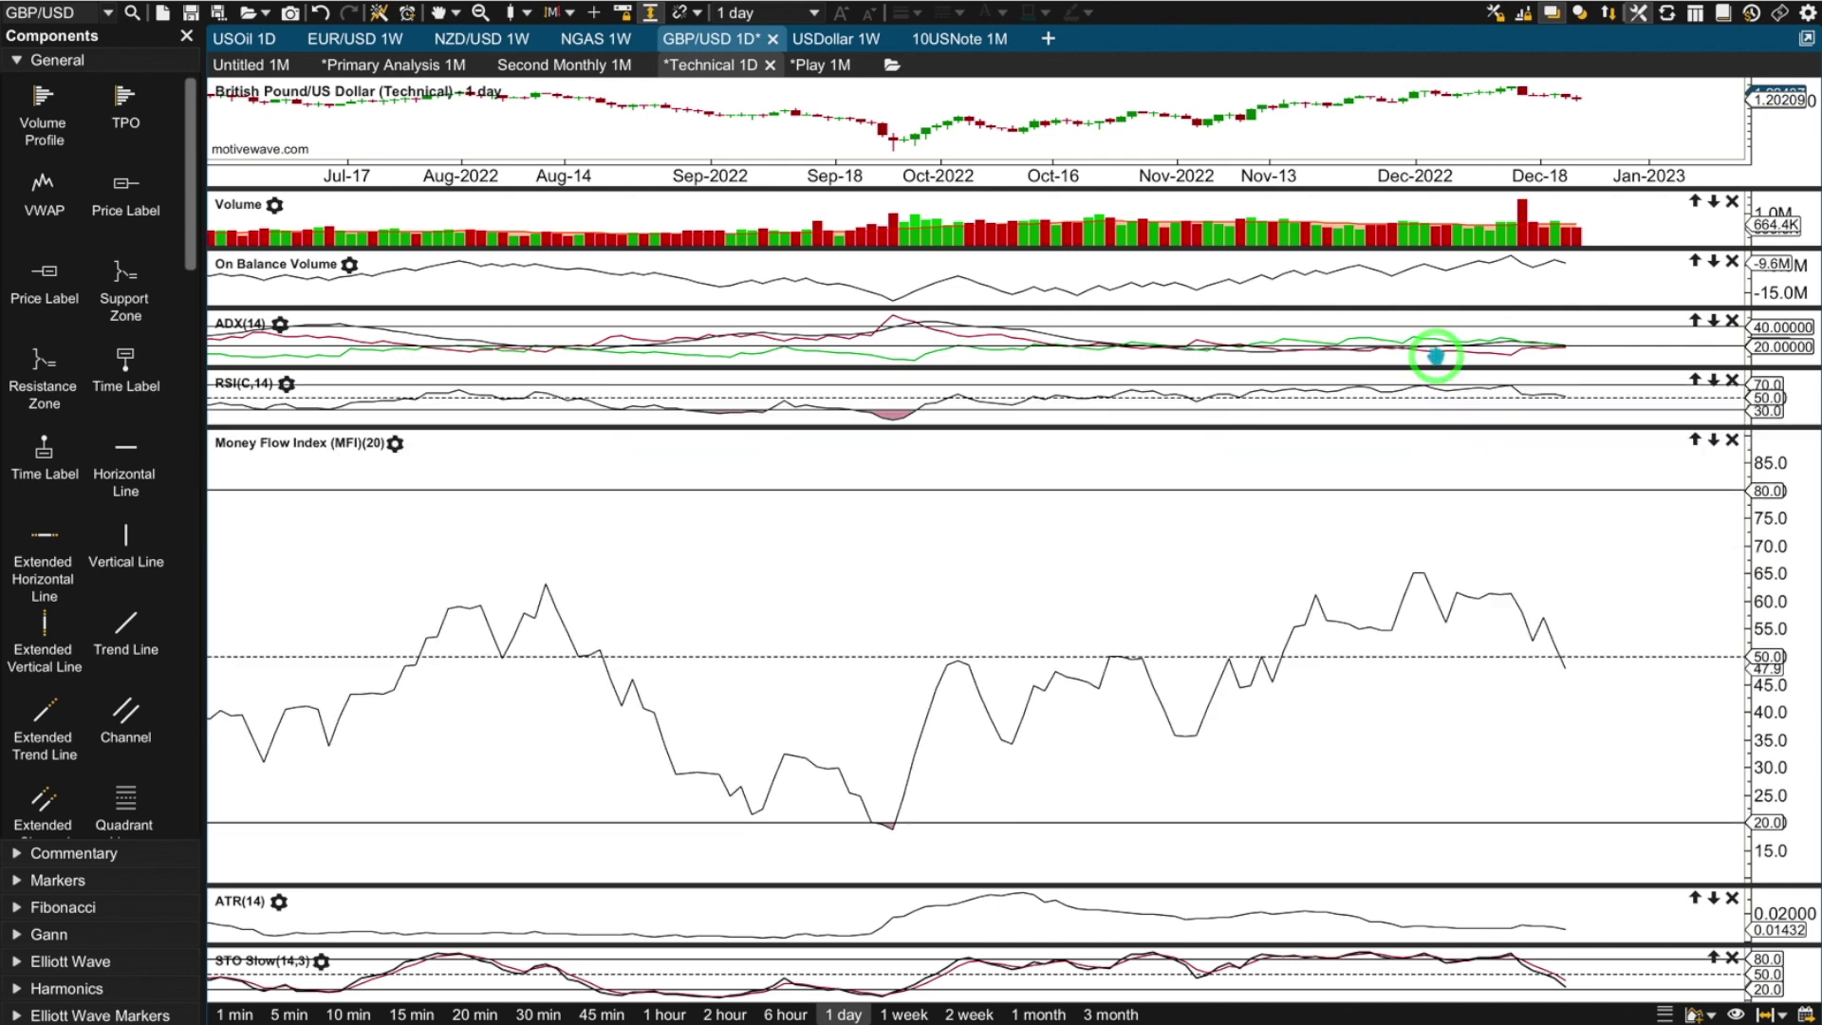
pyautogui.moveTo(798, 129); pyautogui.dragTo(830, 228)
pyautogui.moveTo(1477, 884); pyautogui.dragTo(1530, 295)
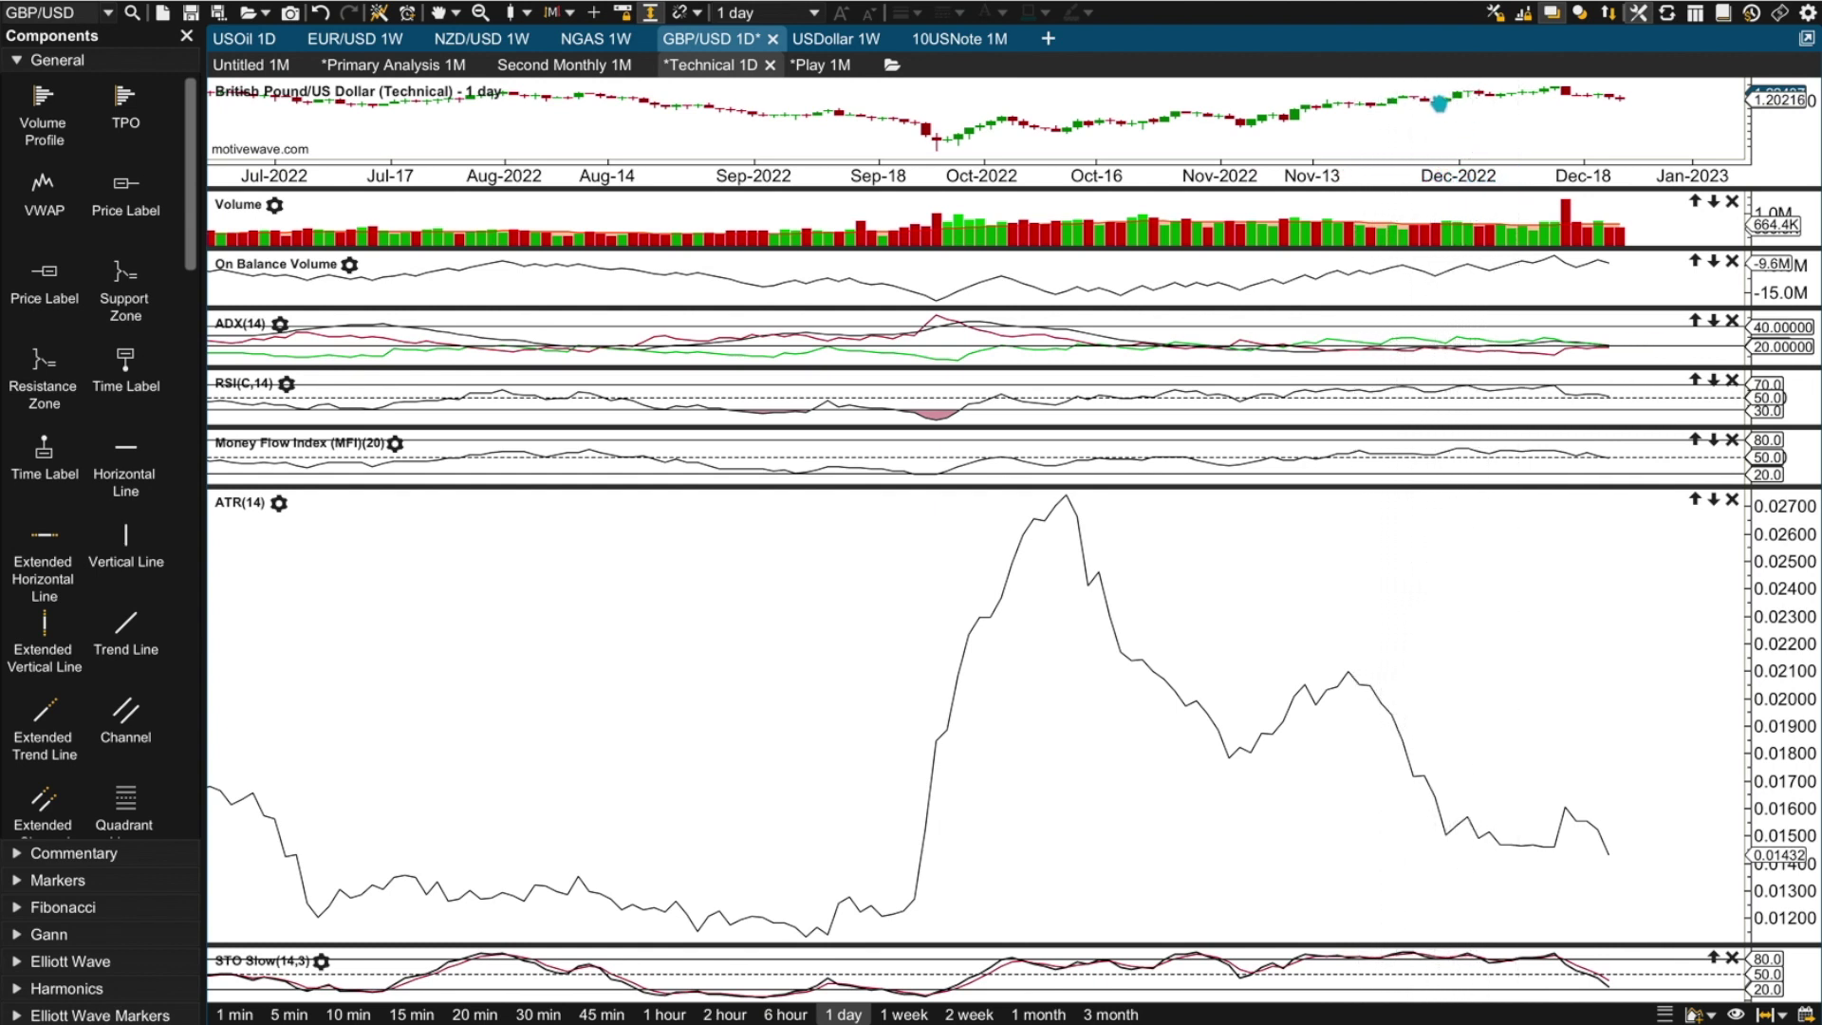
pyautogui.click(1238, 126)
pyautogui.click(1320, 97)
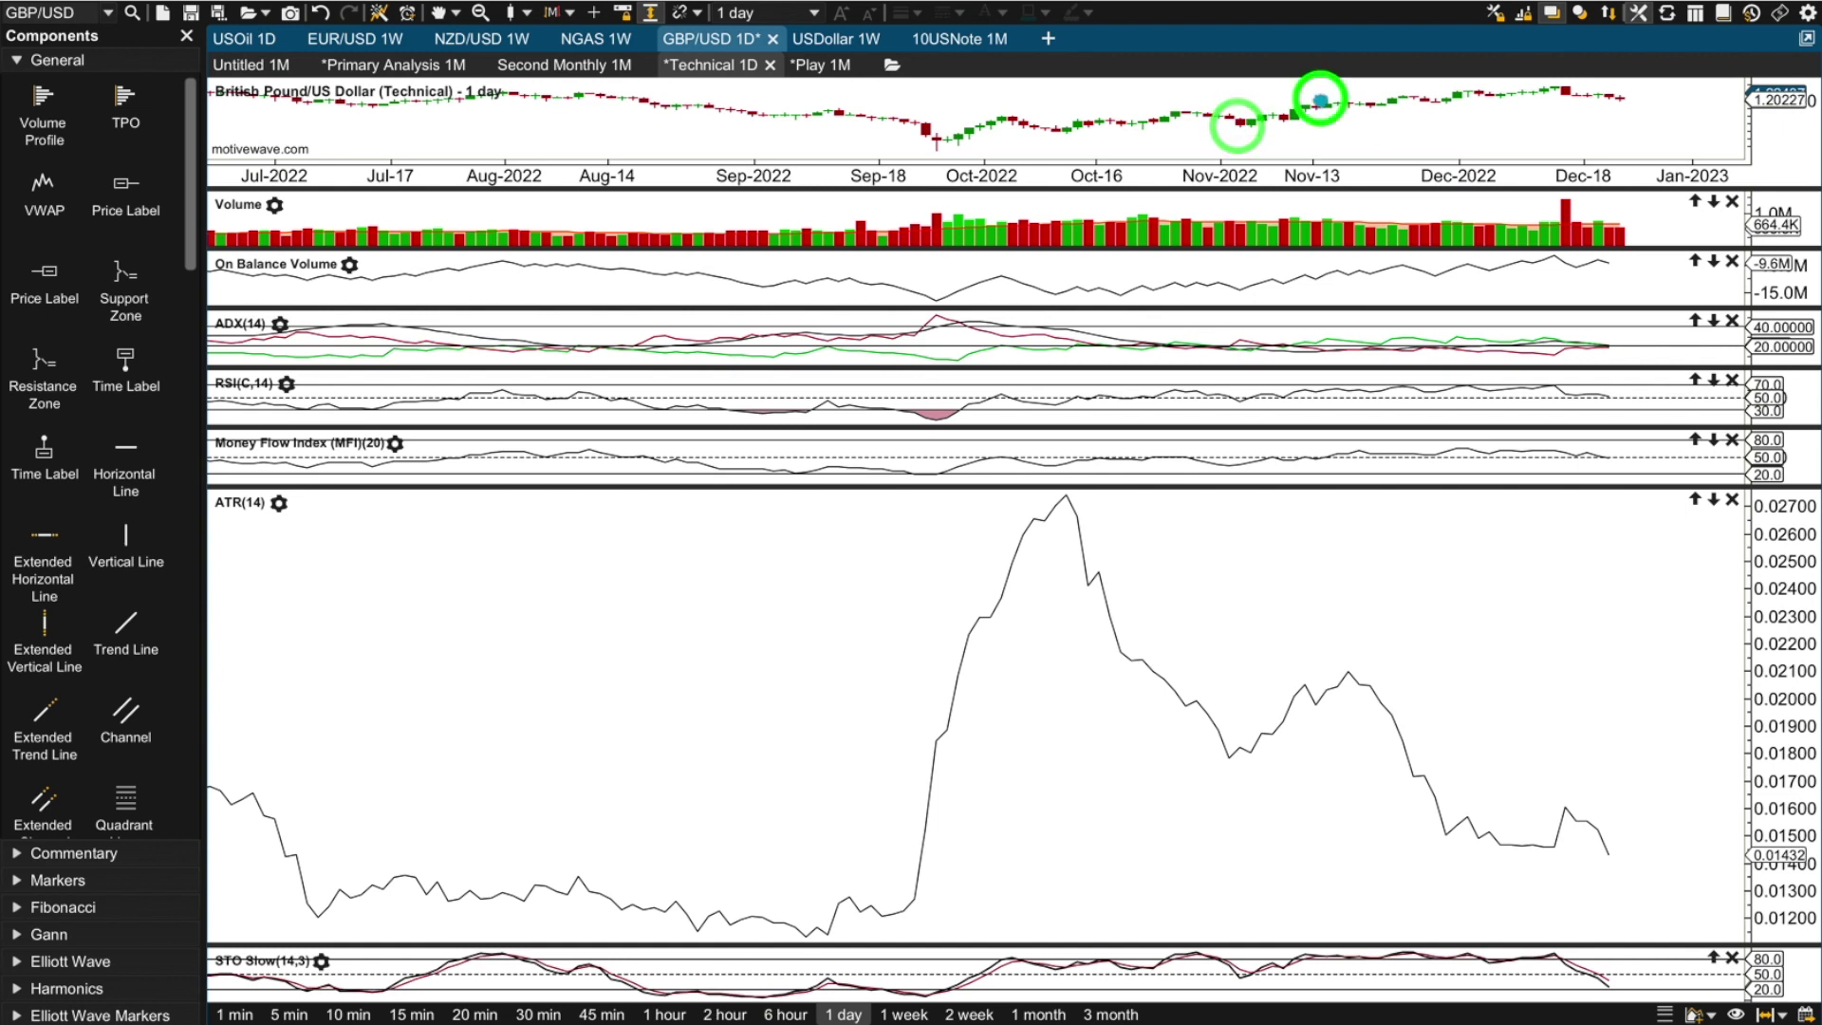
pyautogui.click(1554, 95)
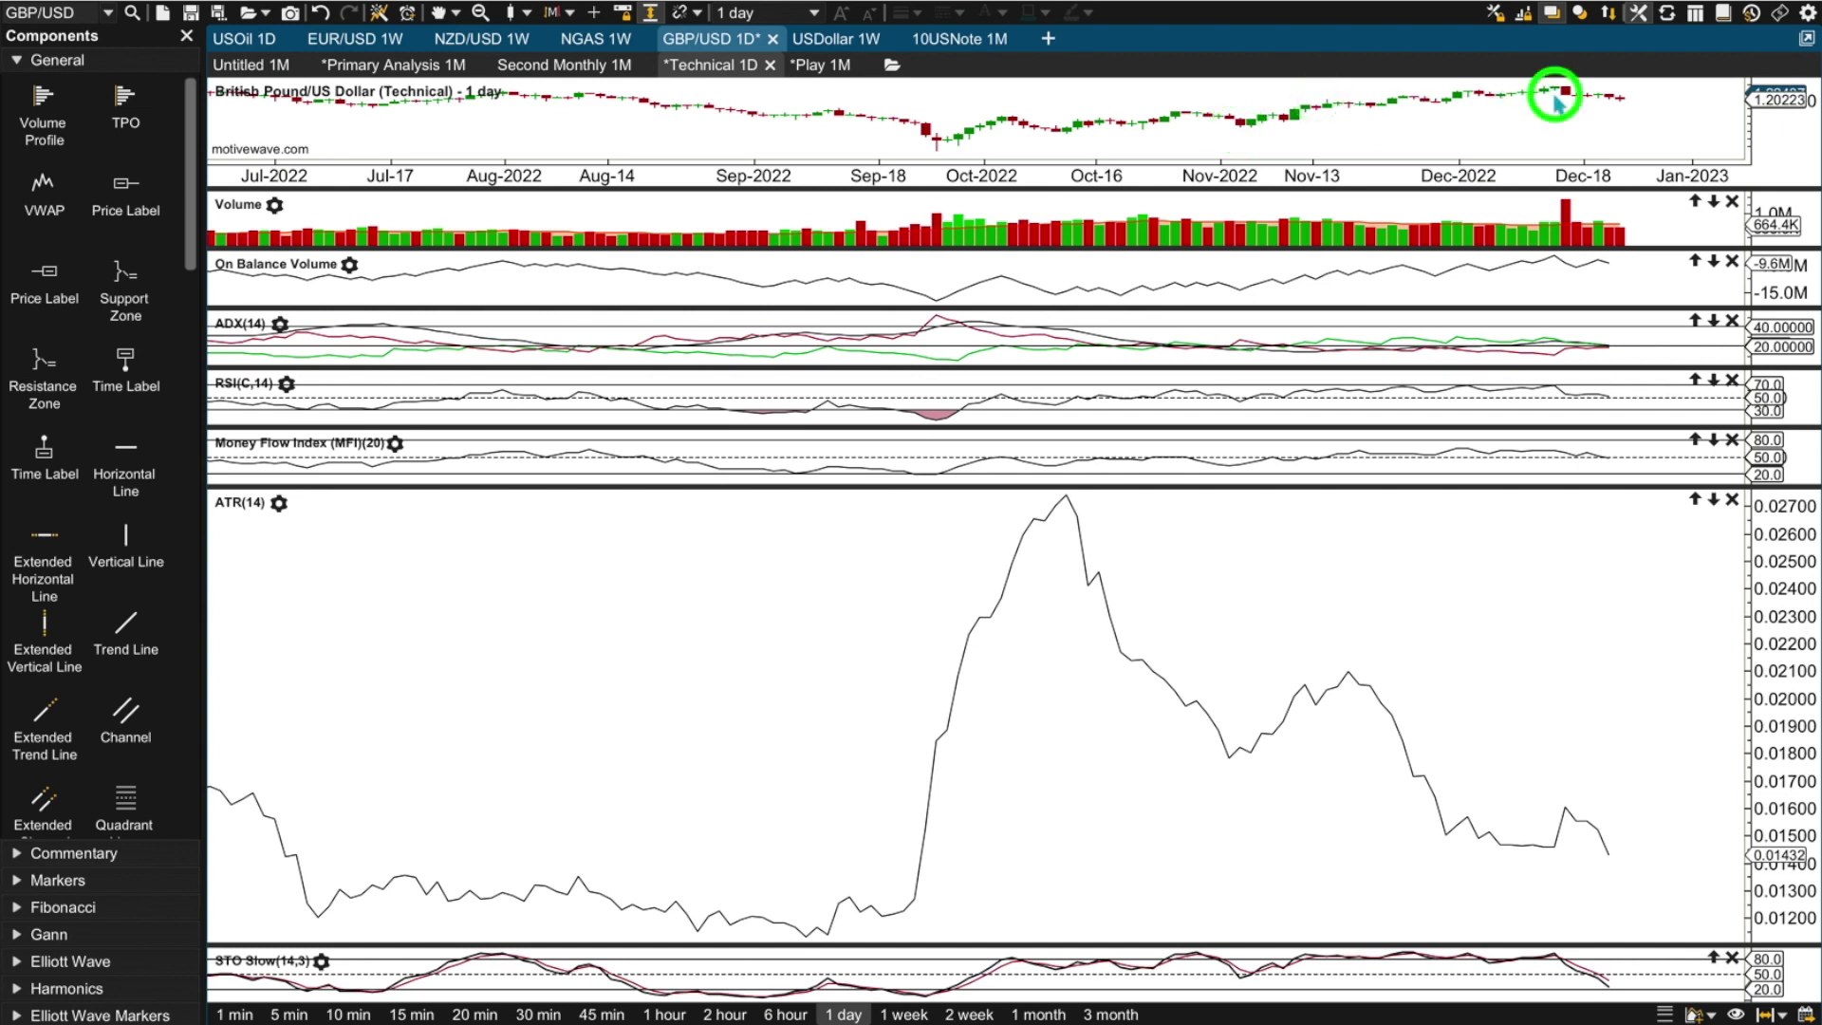
pyautogui.click(1631, 115)
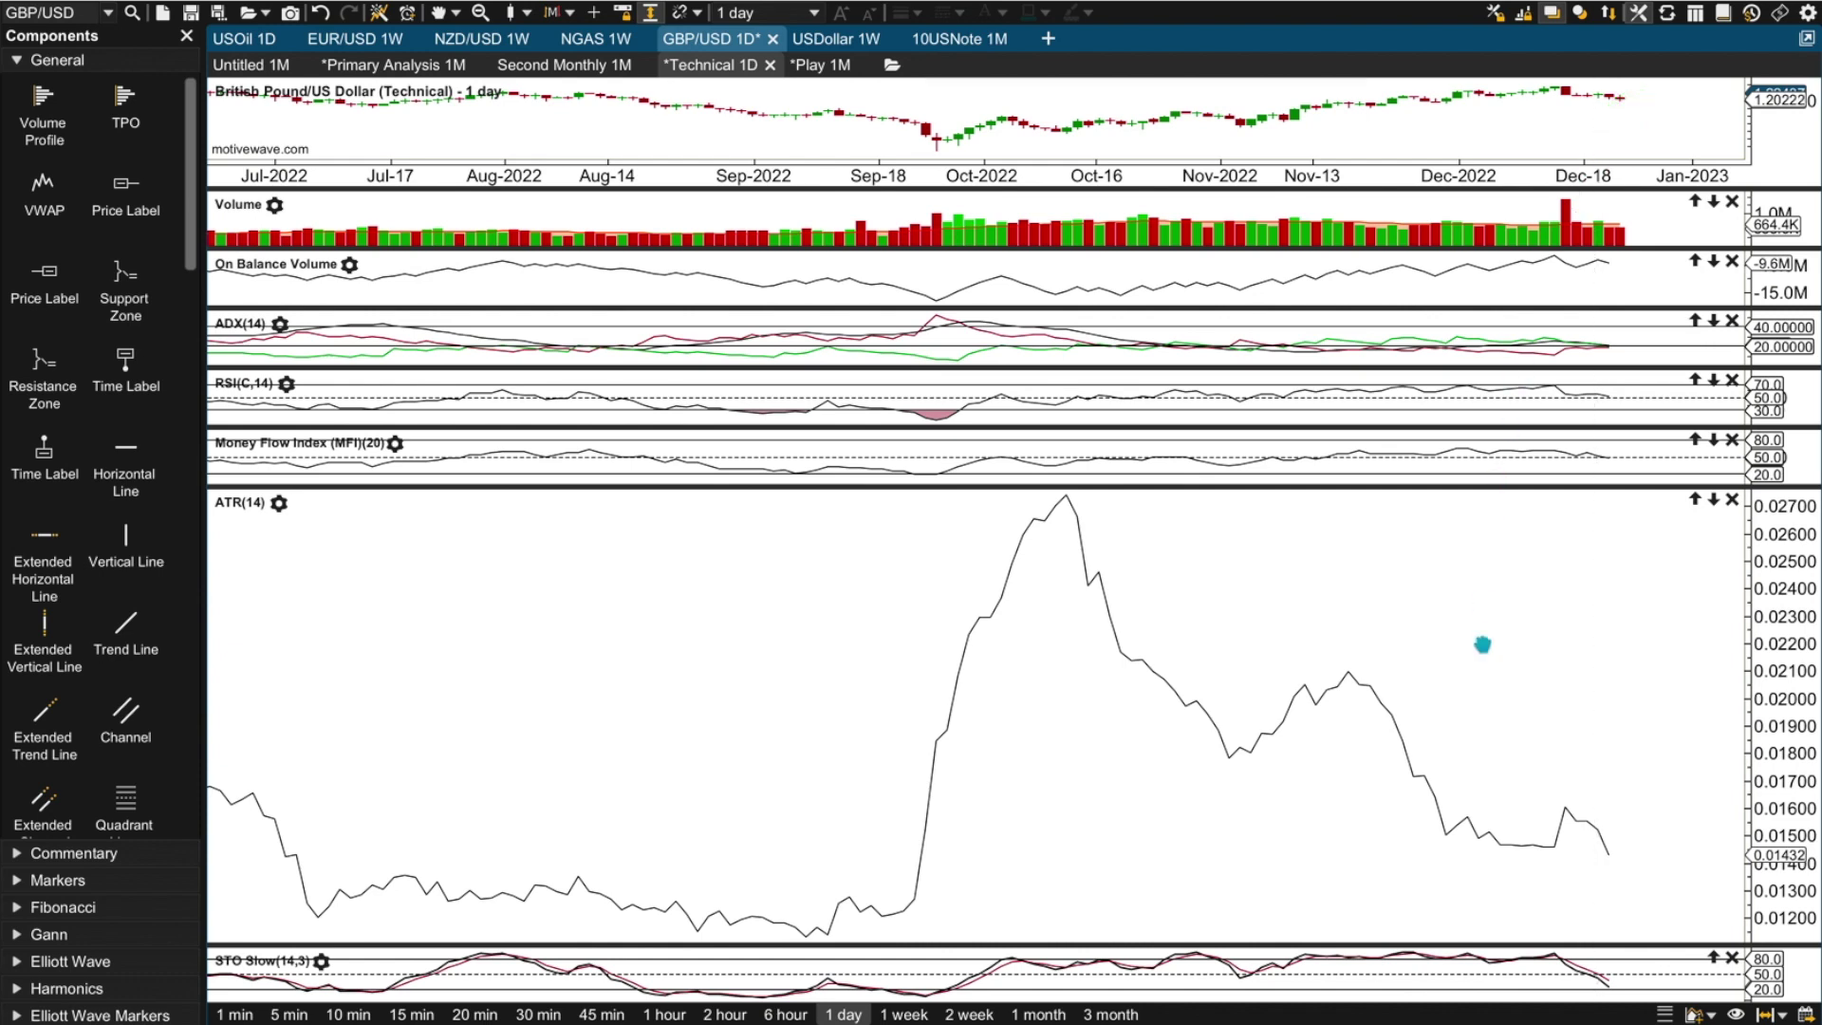
# Enlarge the daily STO Slow(14,3) pane and check the latest stochastic reading
pyautogui.click(1414, 881)
pyautogui.click(1423, 490)
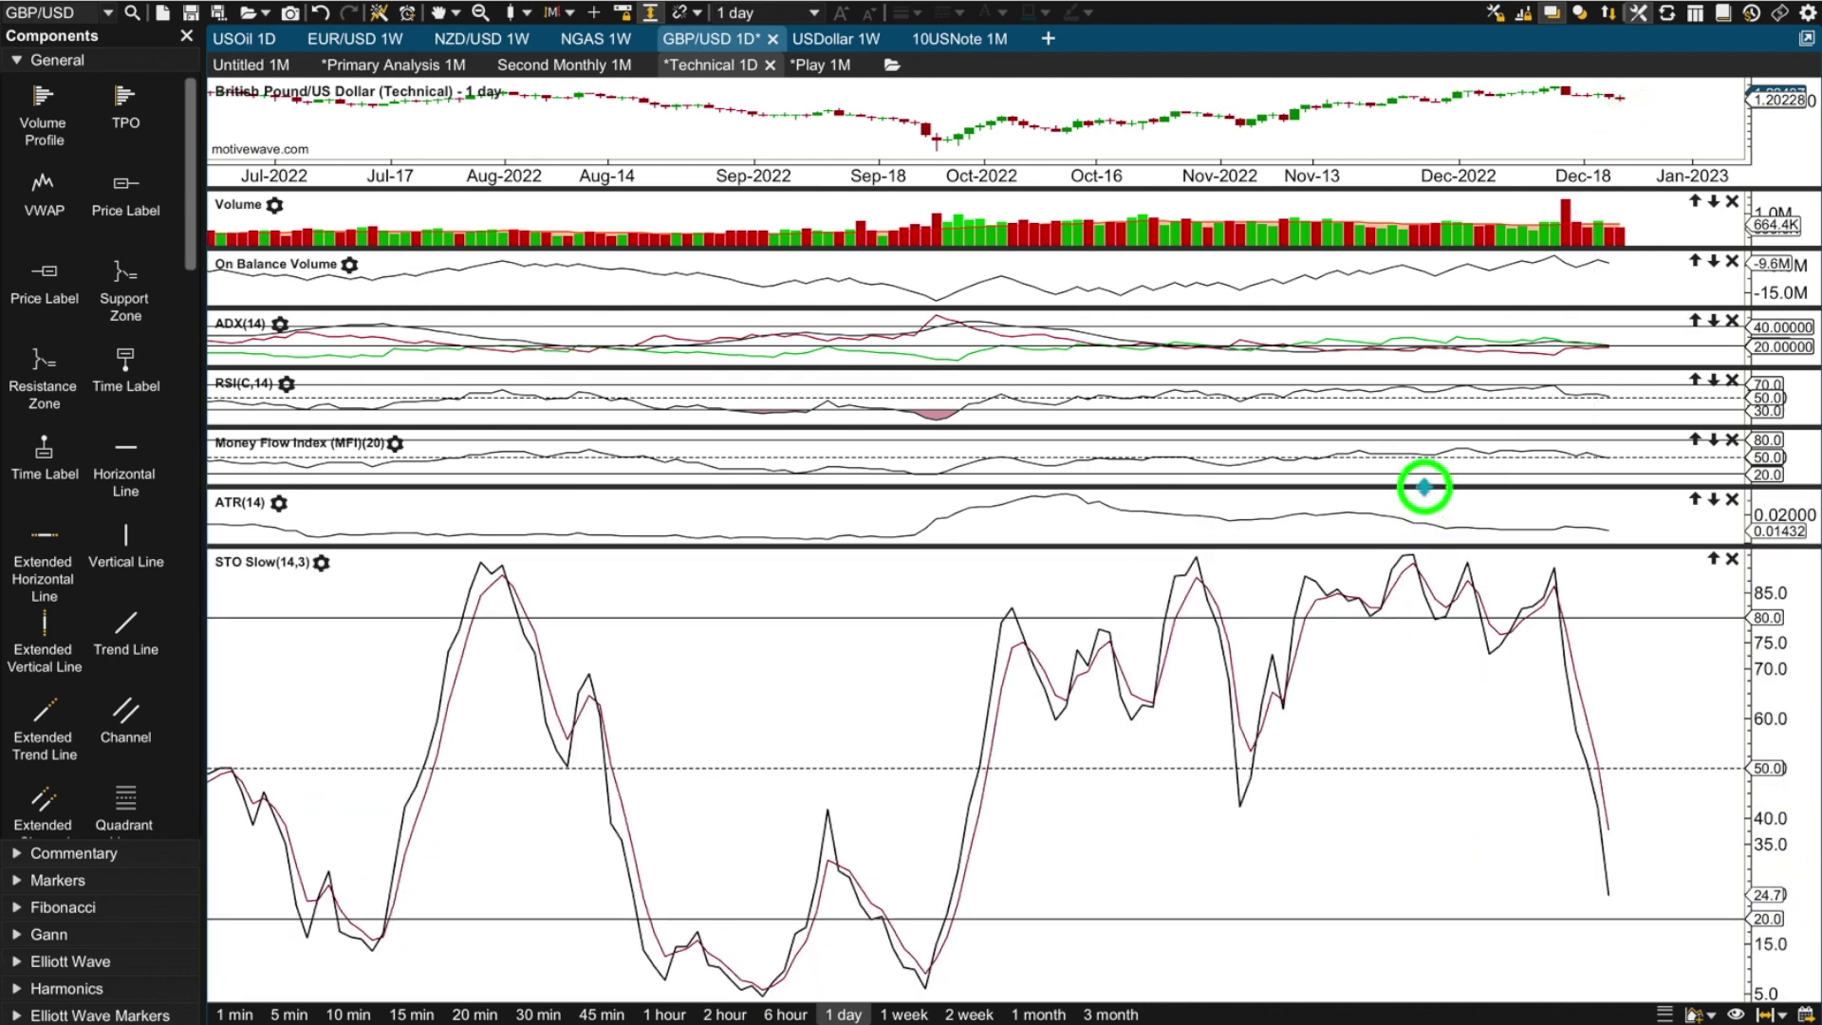
pyautogui.click(1617, 852)
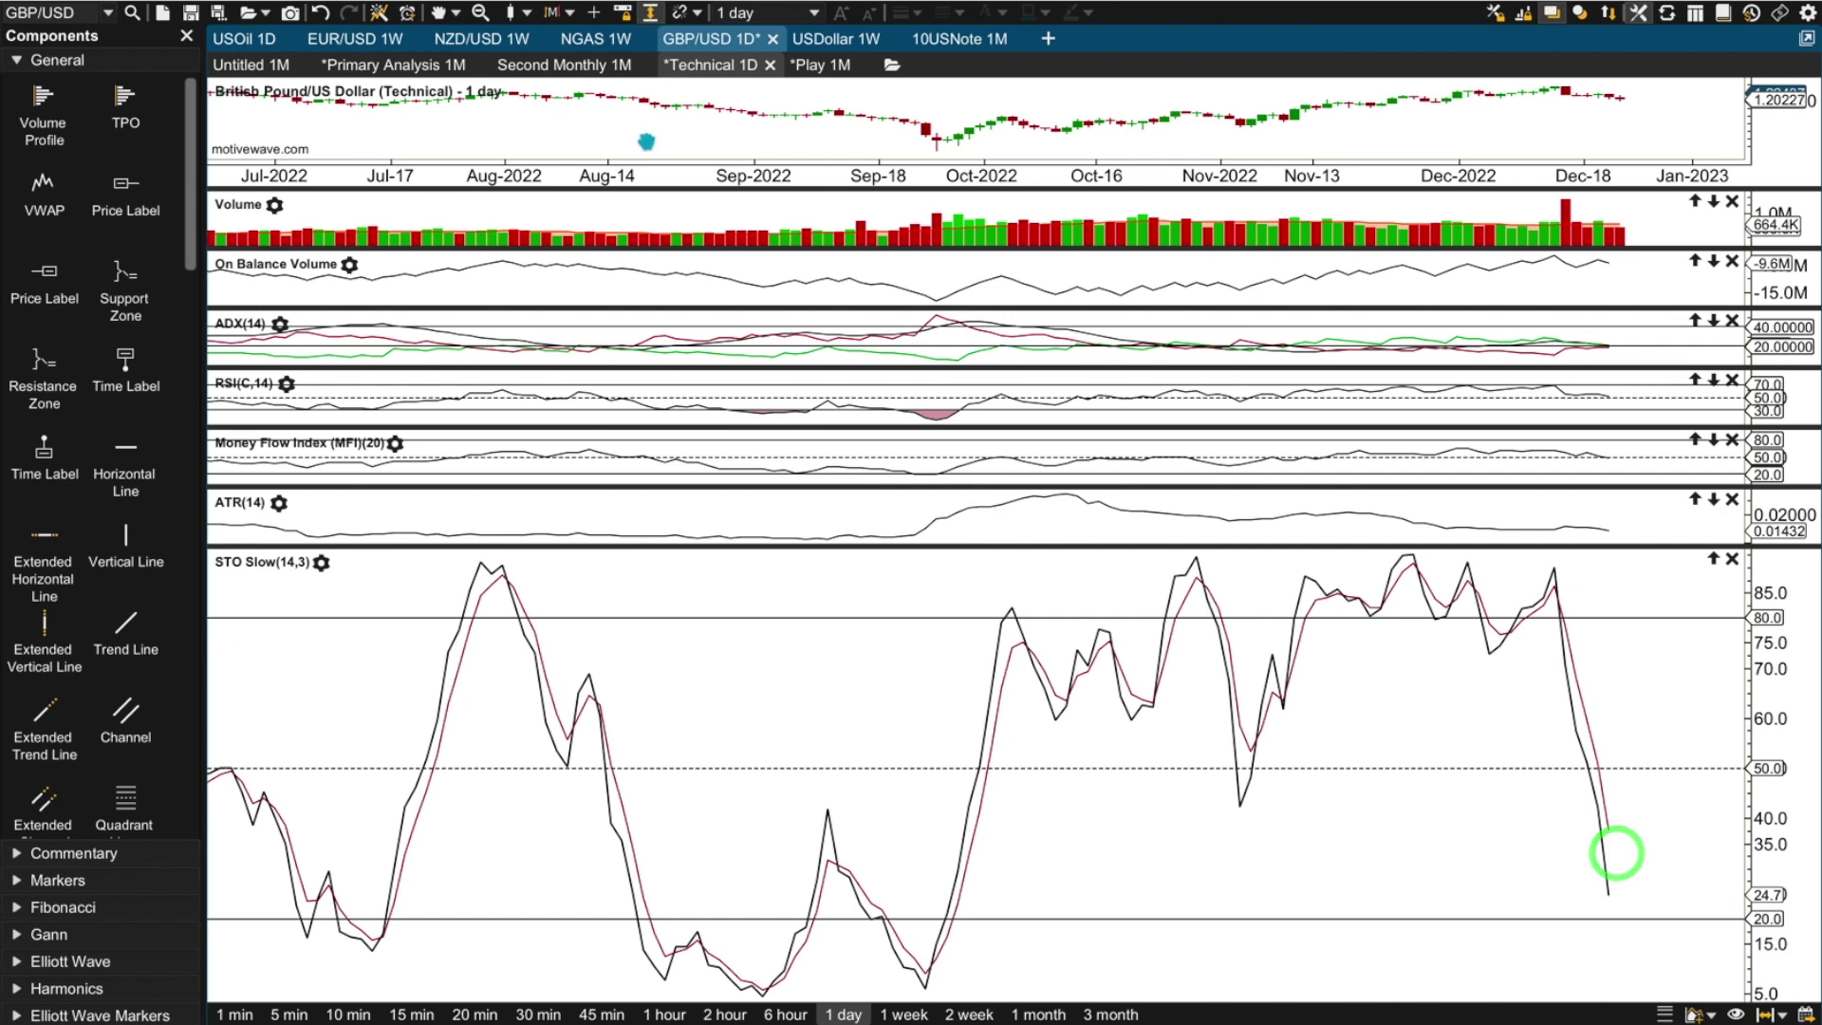
# Compare the monthly wave counts in the Second Monthly, Play and Primary Analysis charts, finishing on the Play chart
pyautogui.click(536, 67)
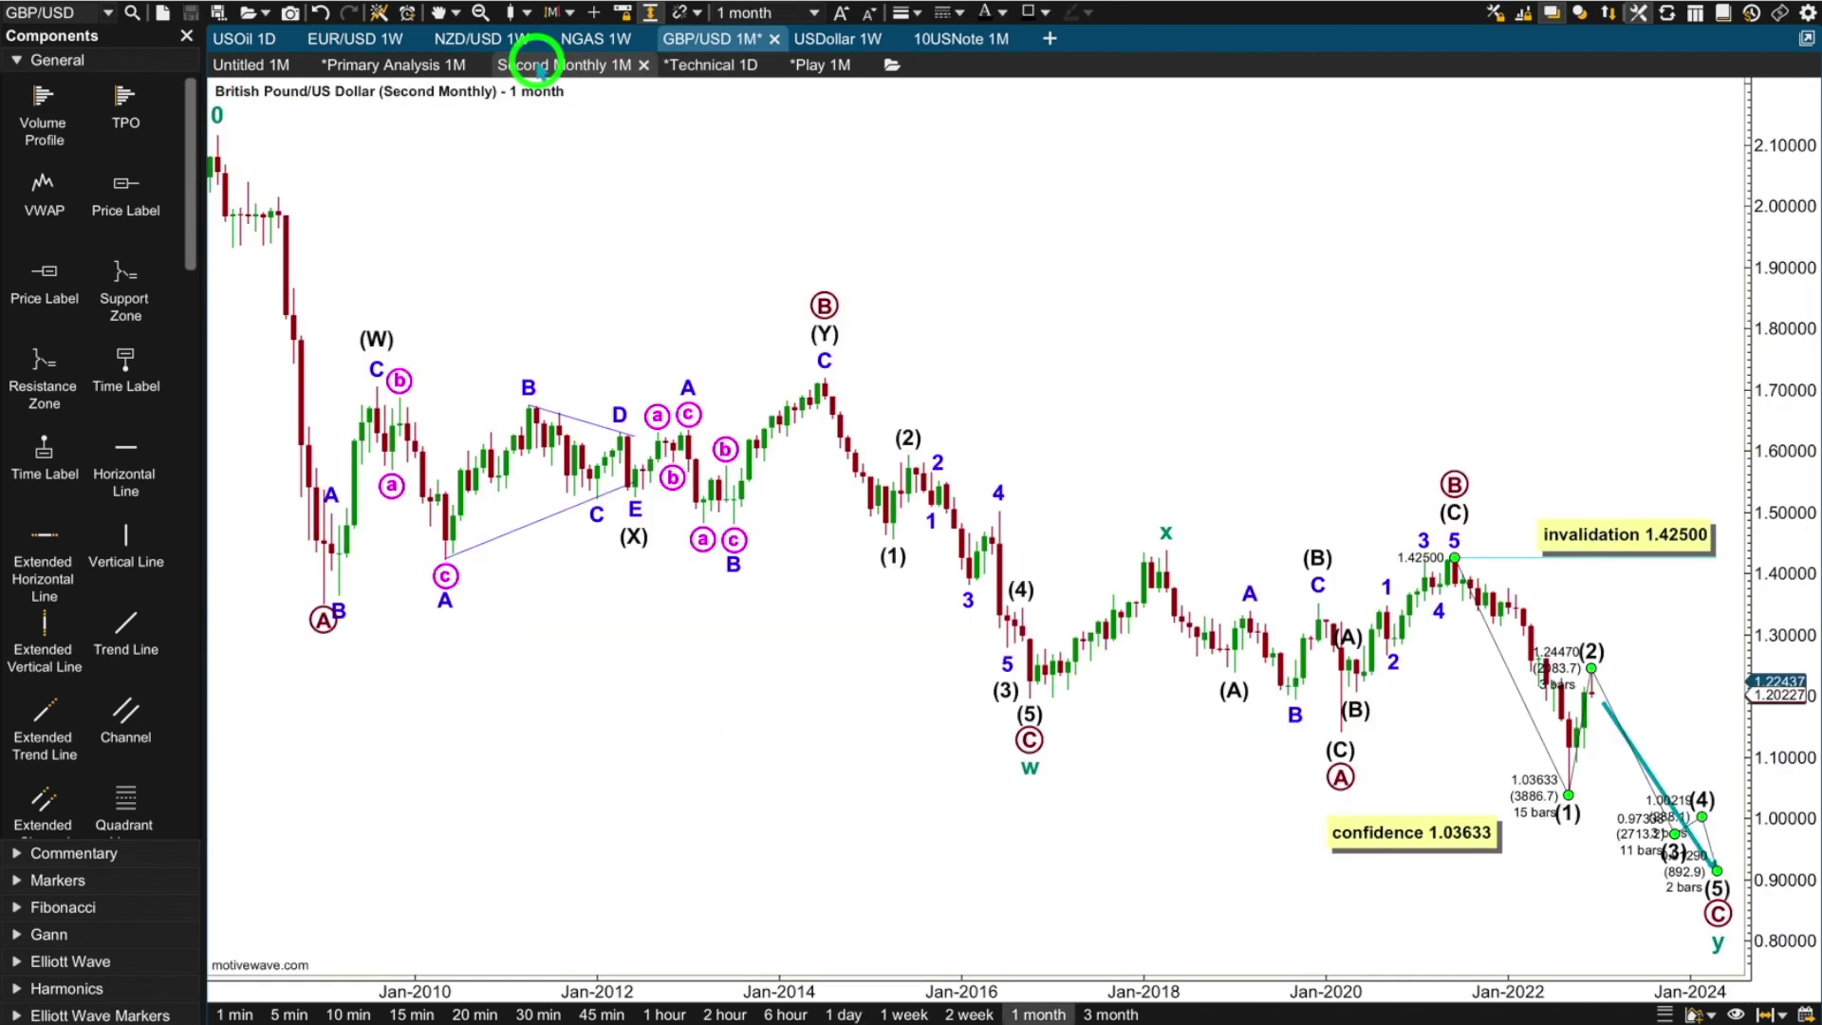
pyautogui.click(809, 66)
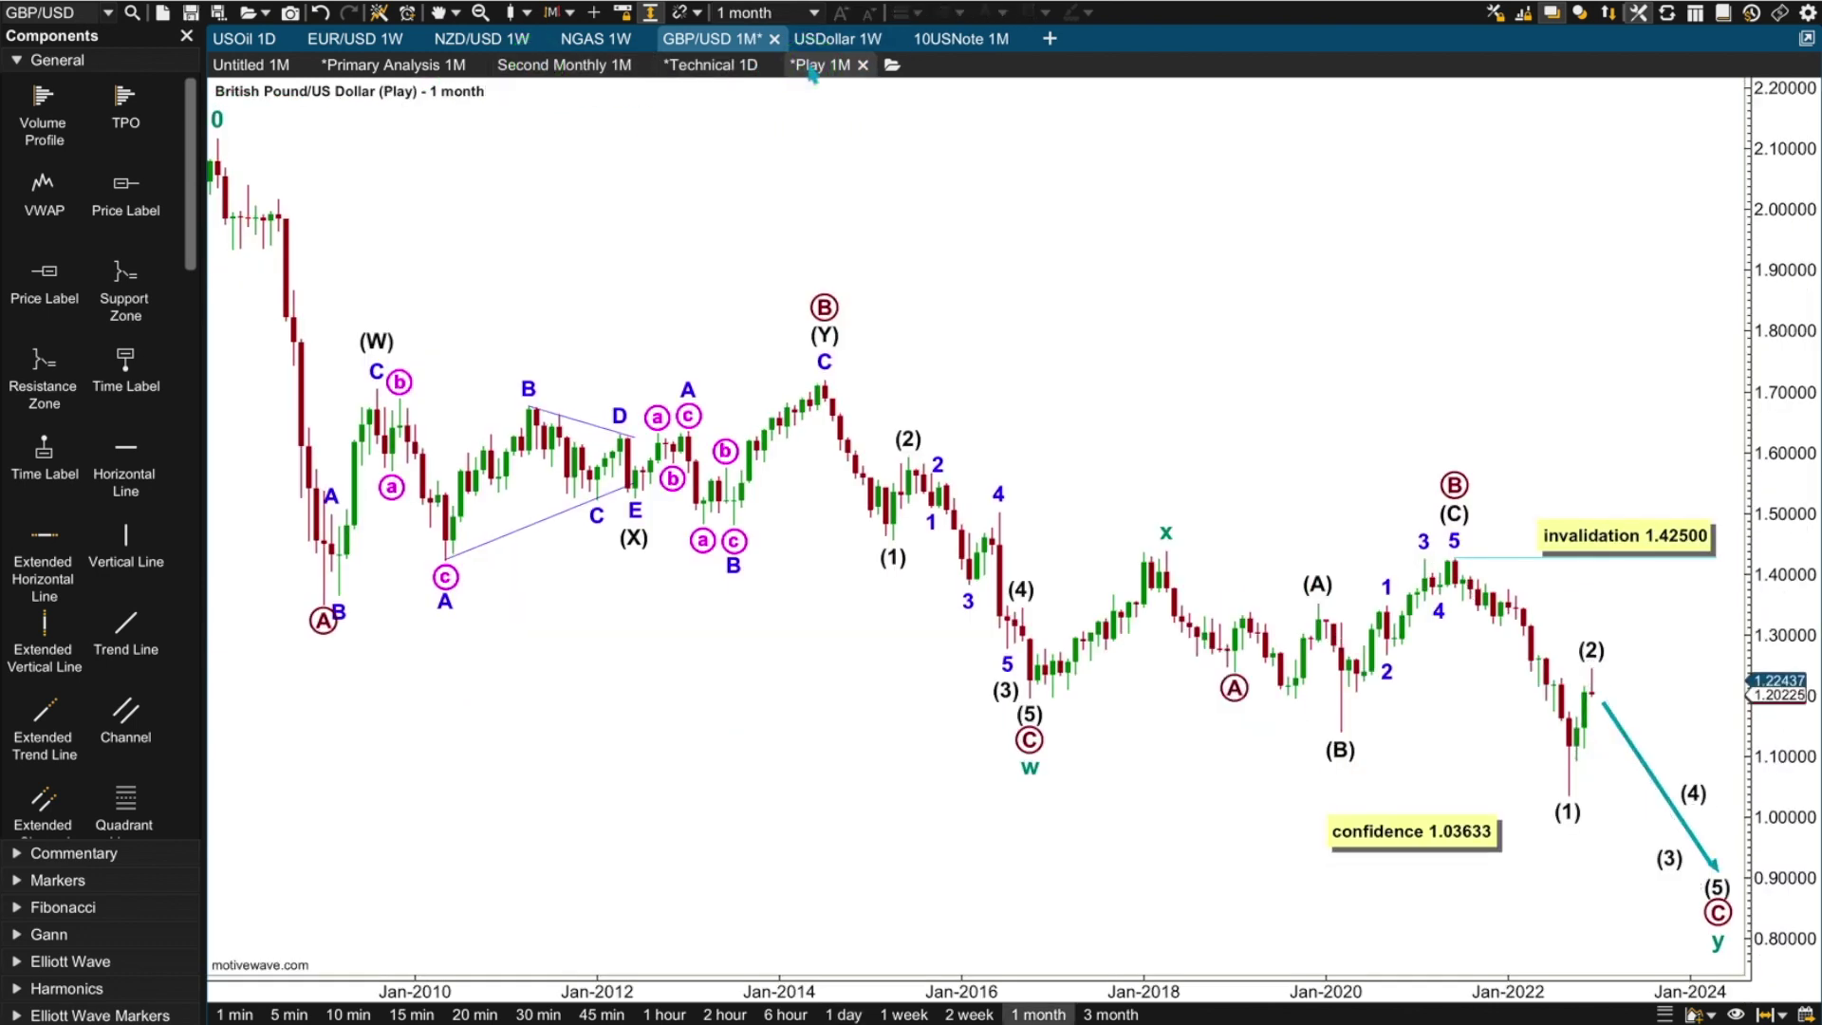
pyautogui.click(1601, 735)
pyautogui.click(538, 68)
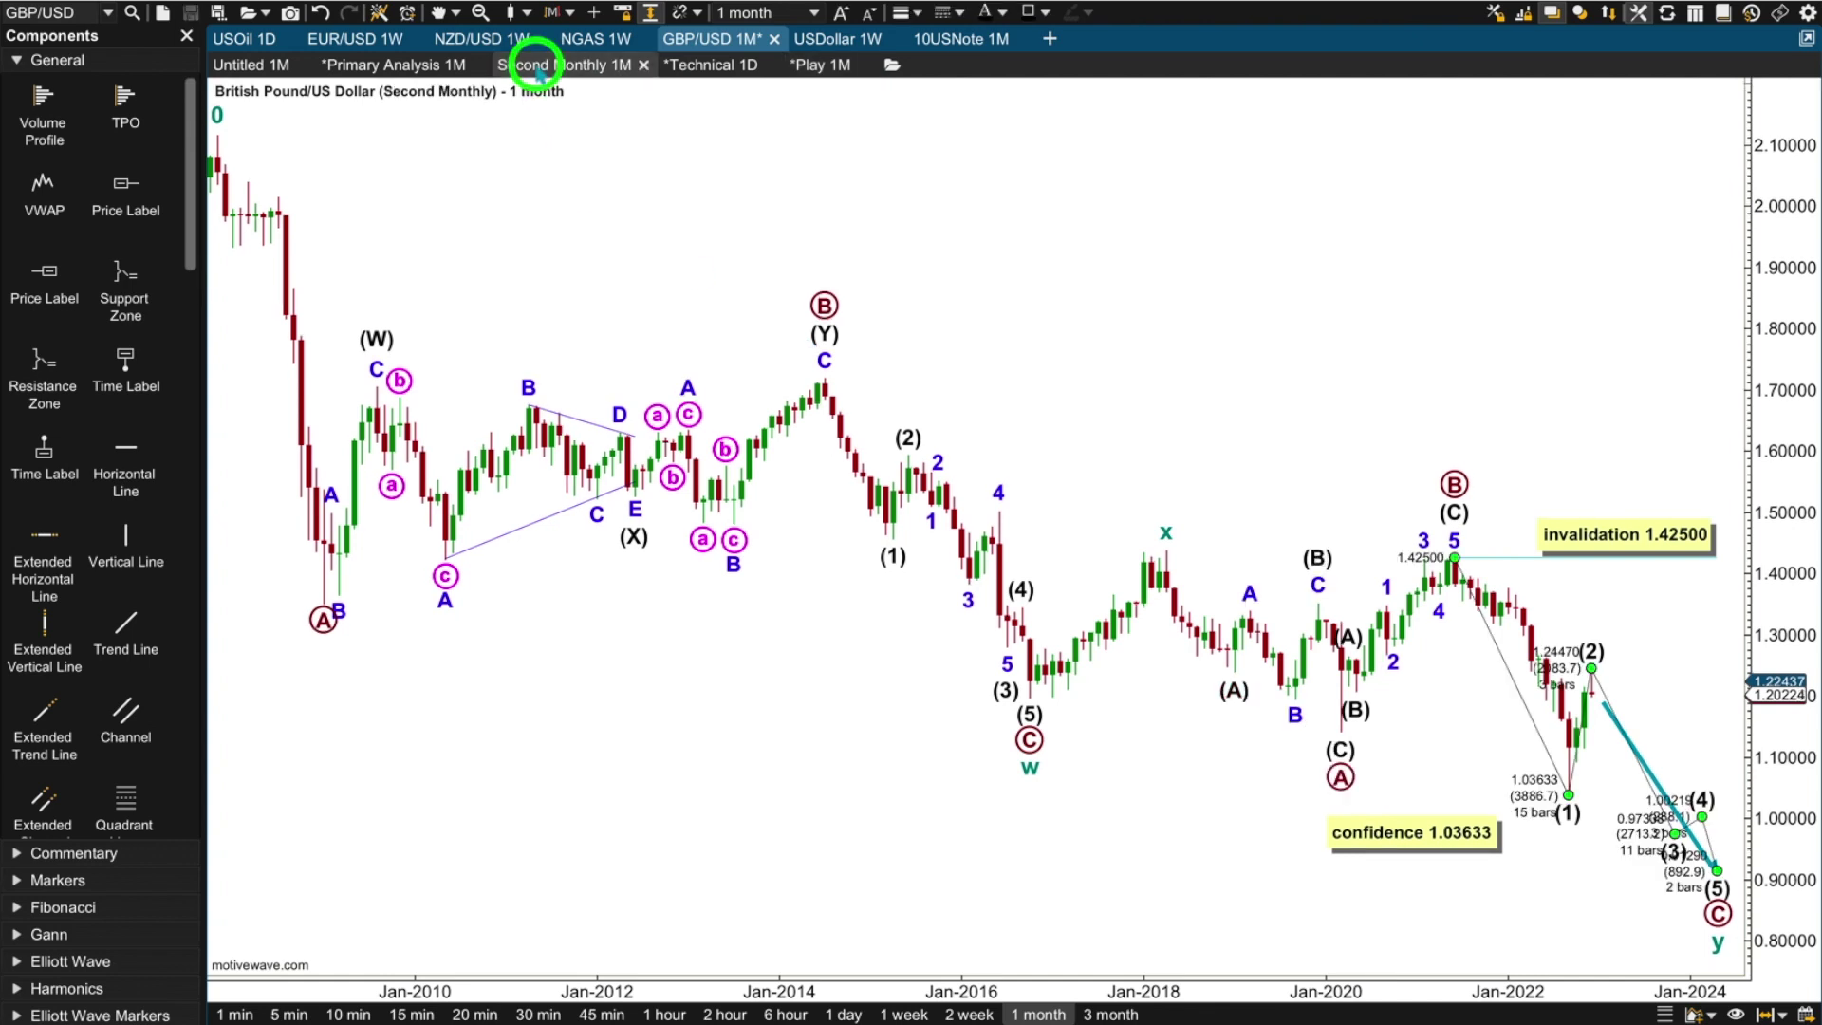
pyautogui.click(413, 67)
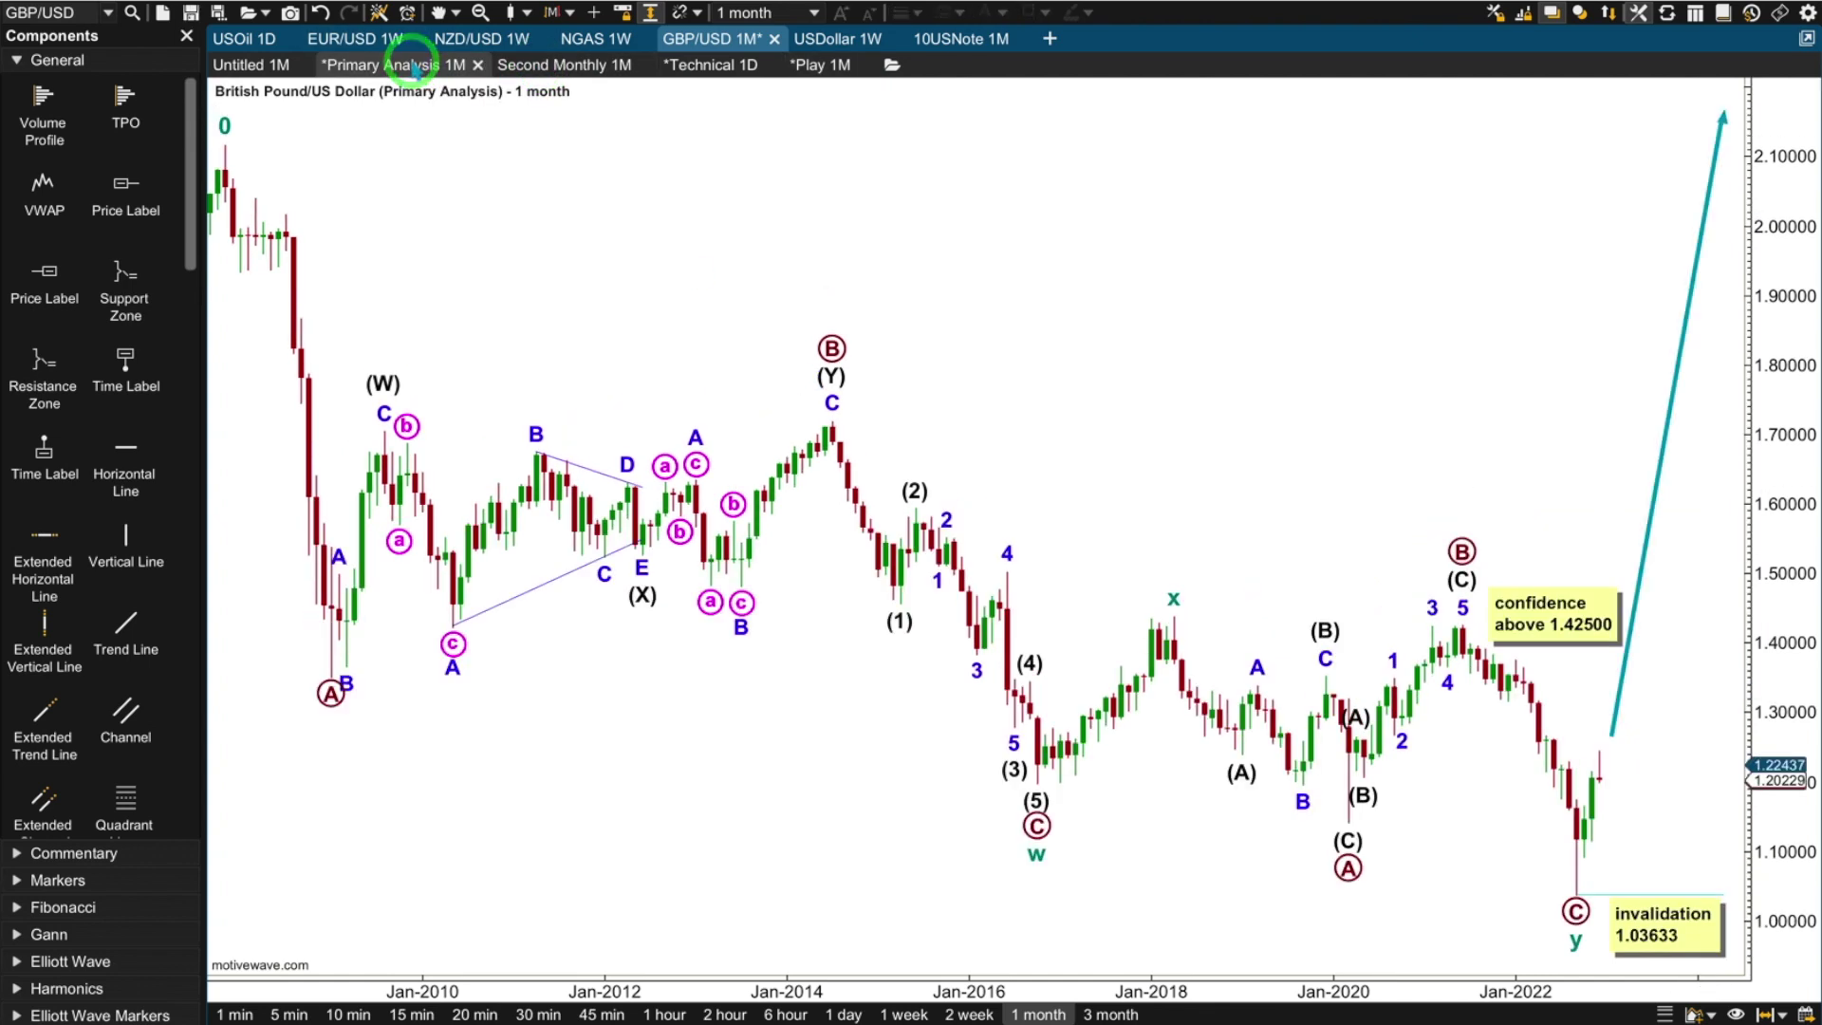
pyautogui.click(813, 73)
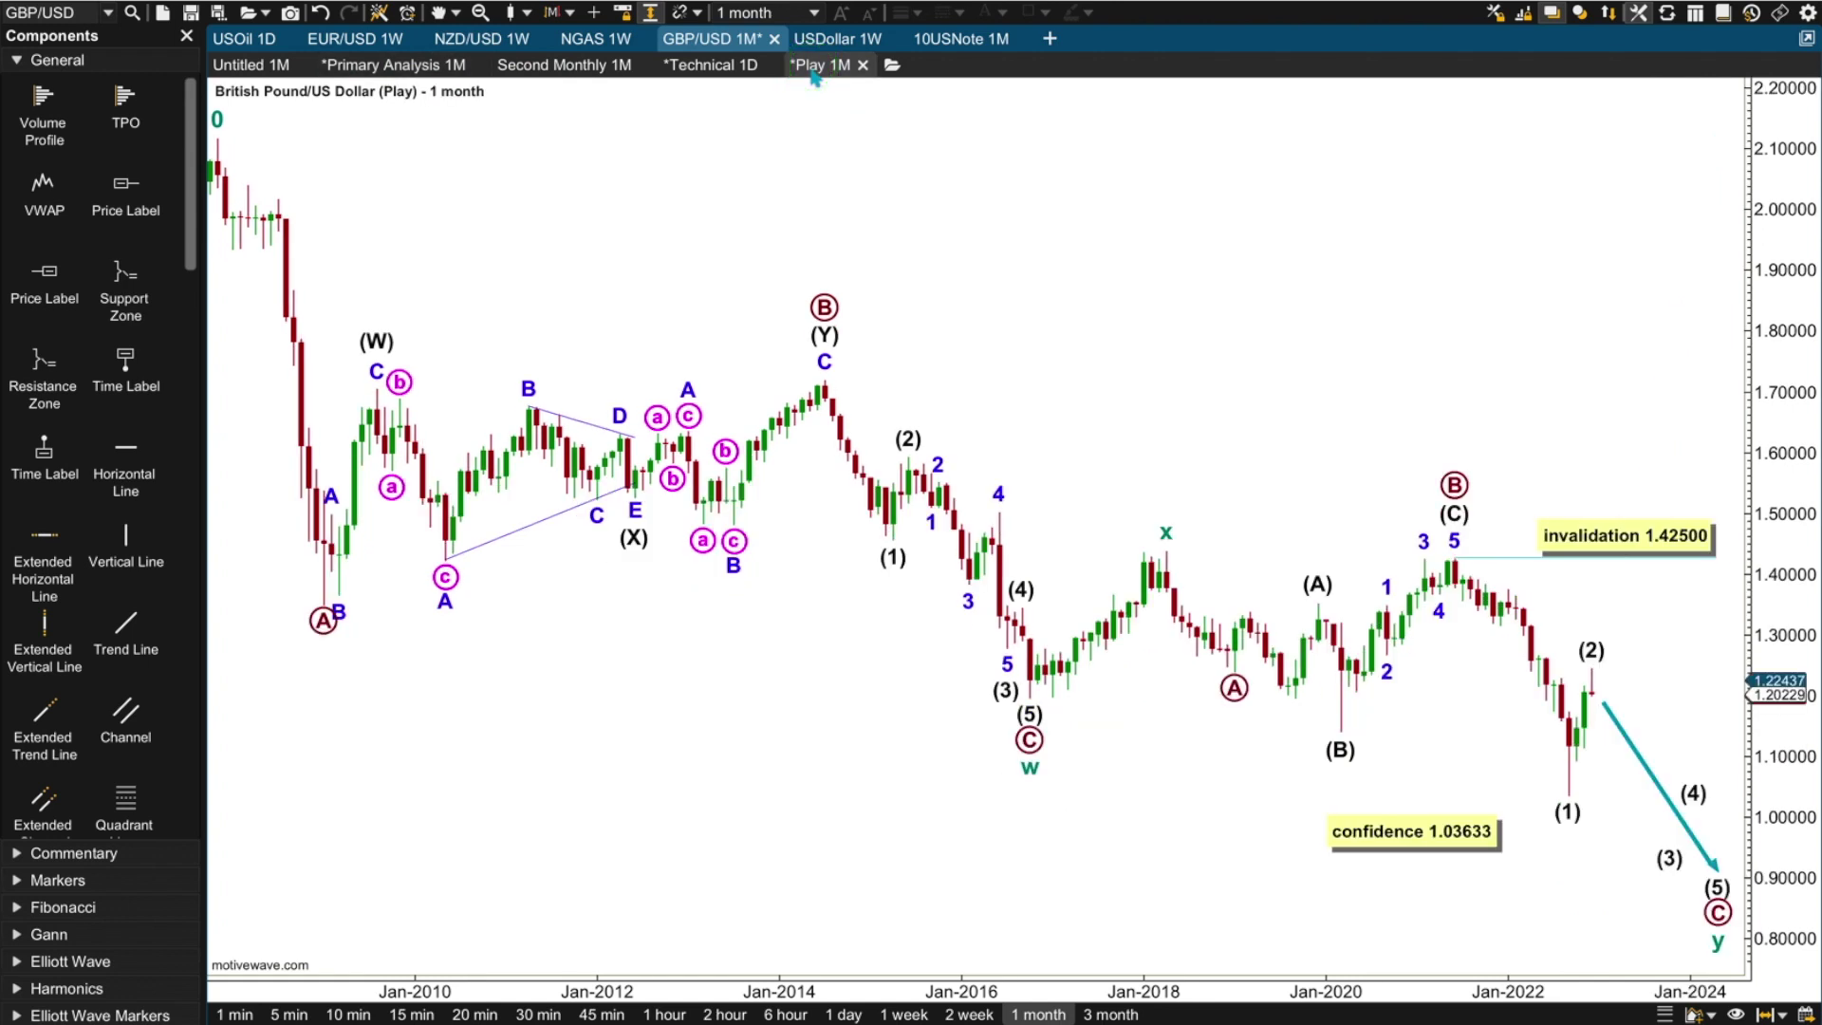